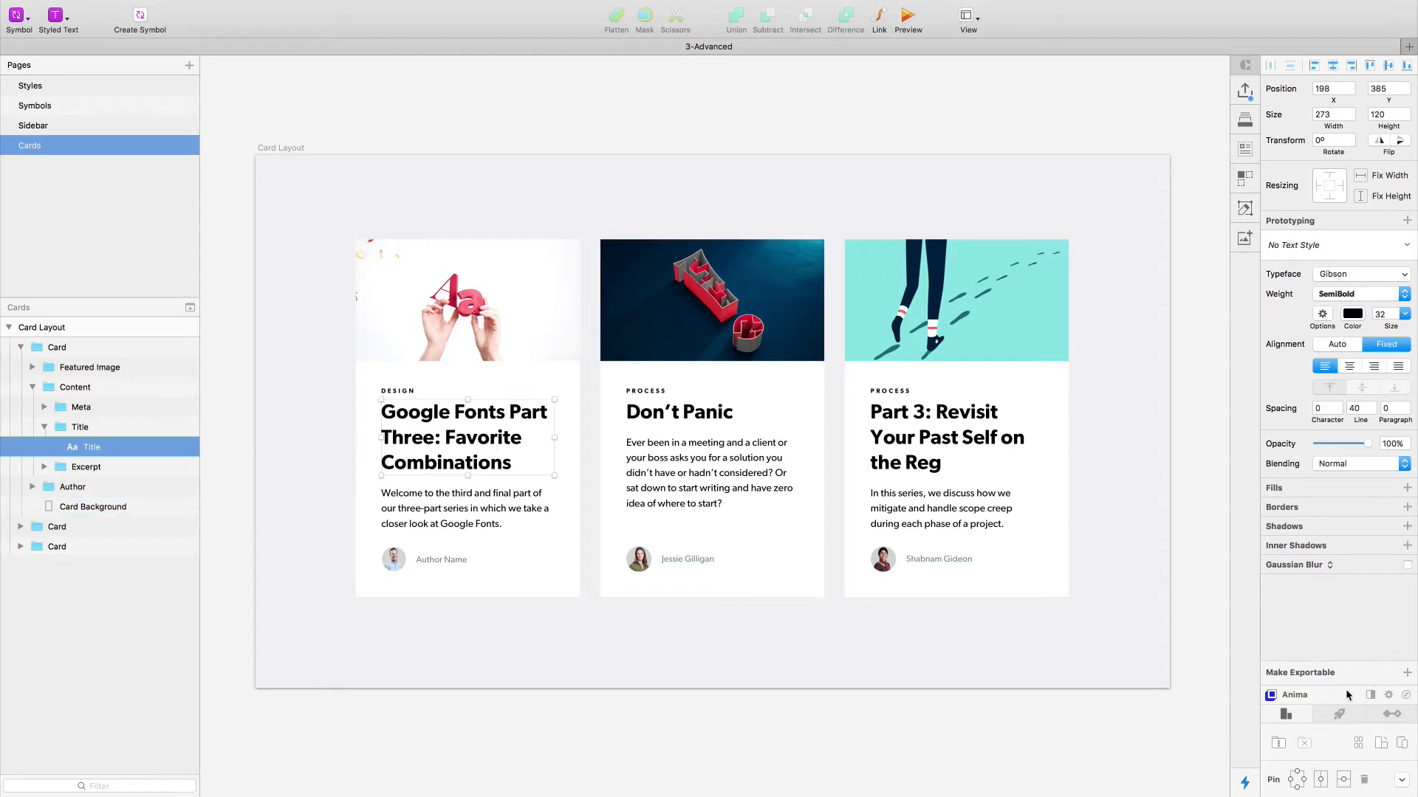
- Switch to Chrome to review the Anima Toolkit page and its download form, and return to Sketch
left_click(591, 106)
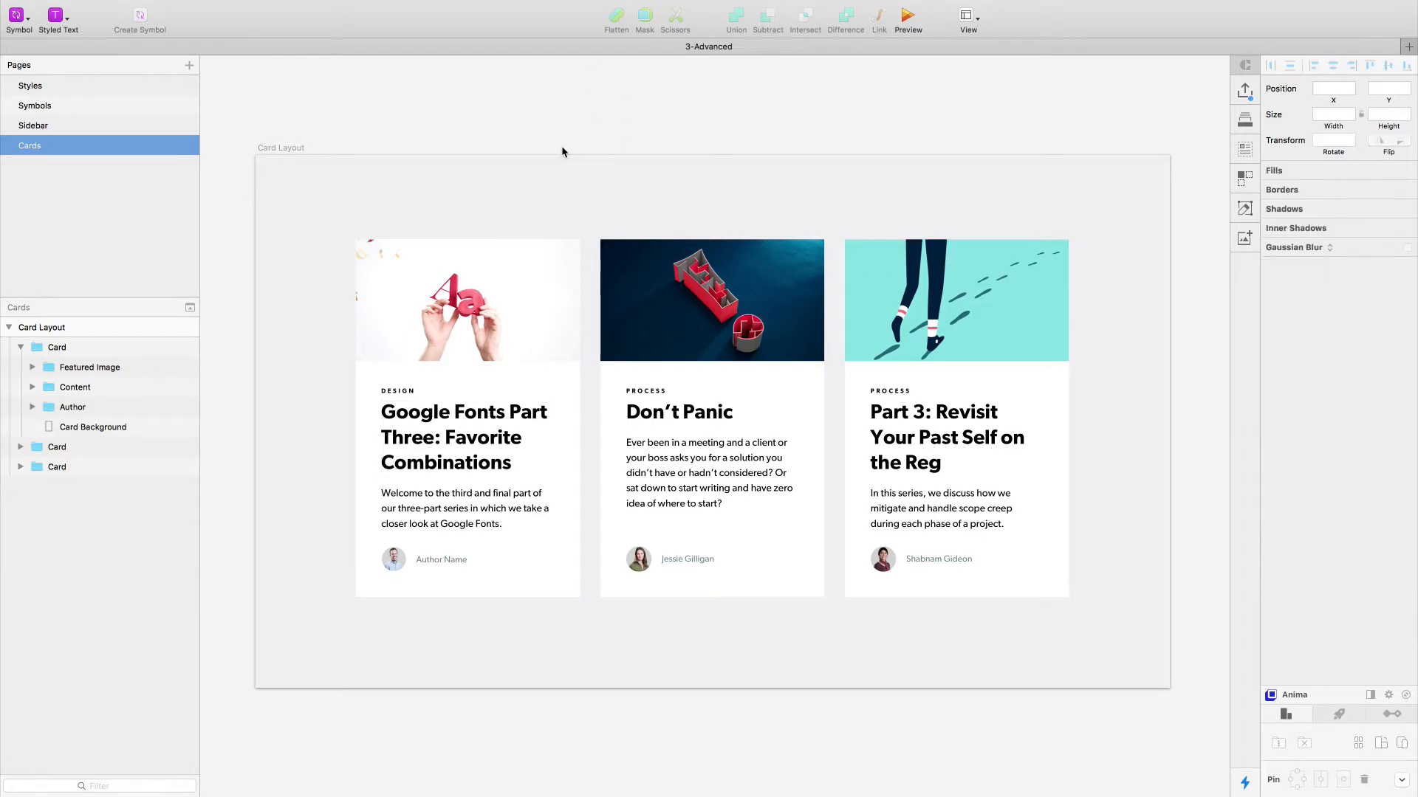
key("ctrl+Left")
left_click(418, 152)
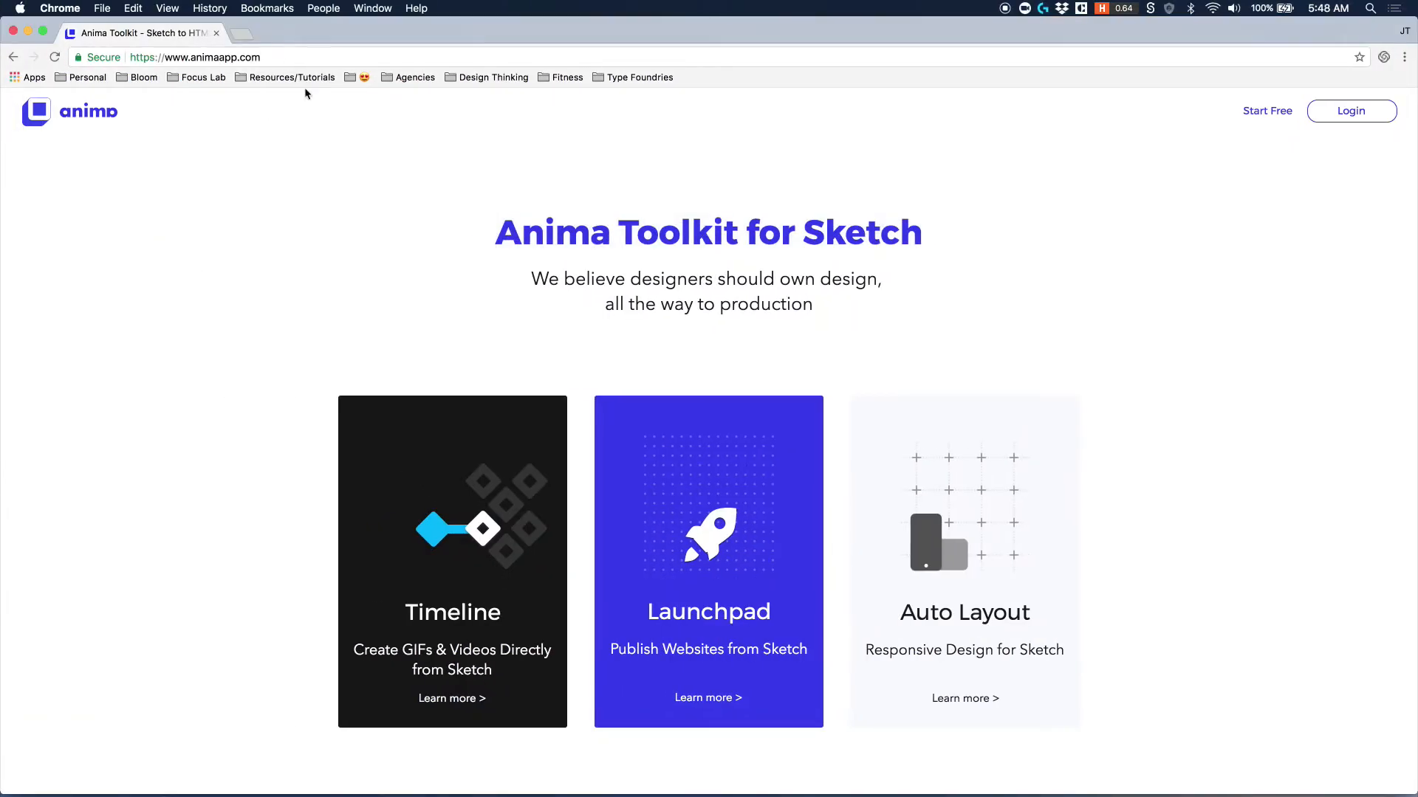
scroll(144, 156, "down", 5)
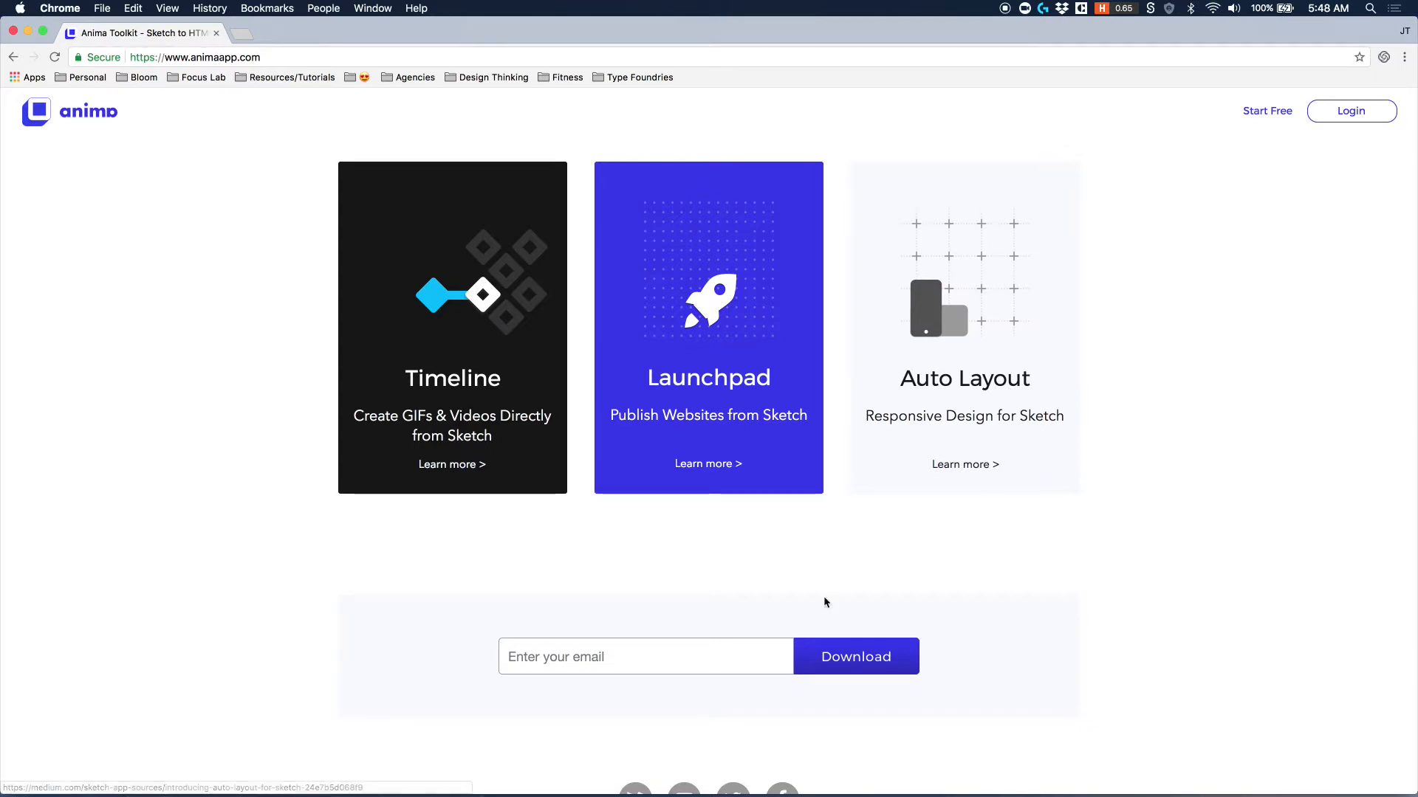
scroll(617, 618, "up", 3)
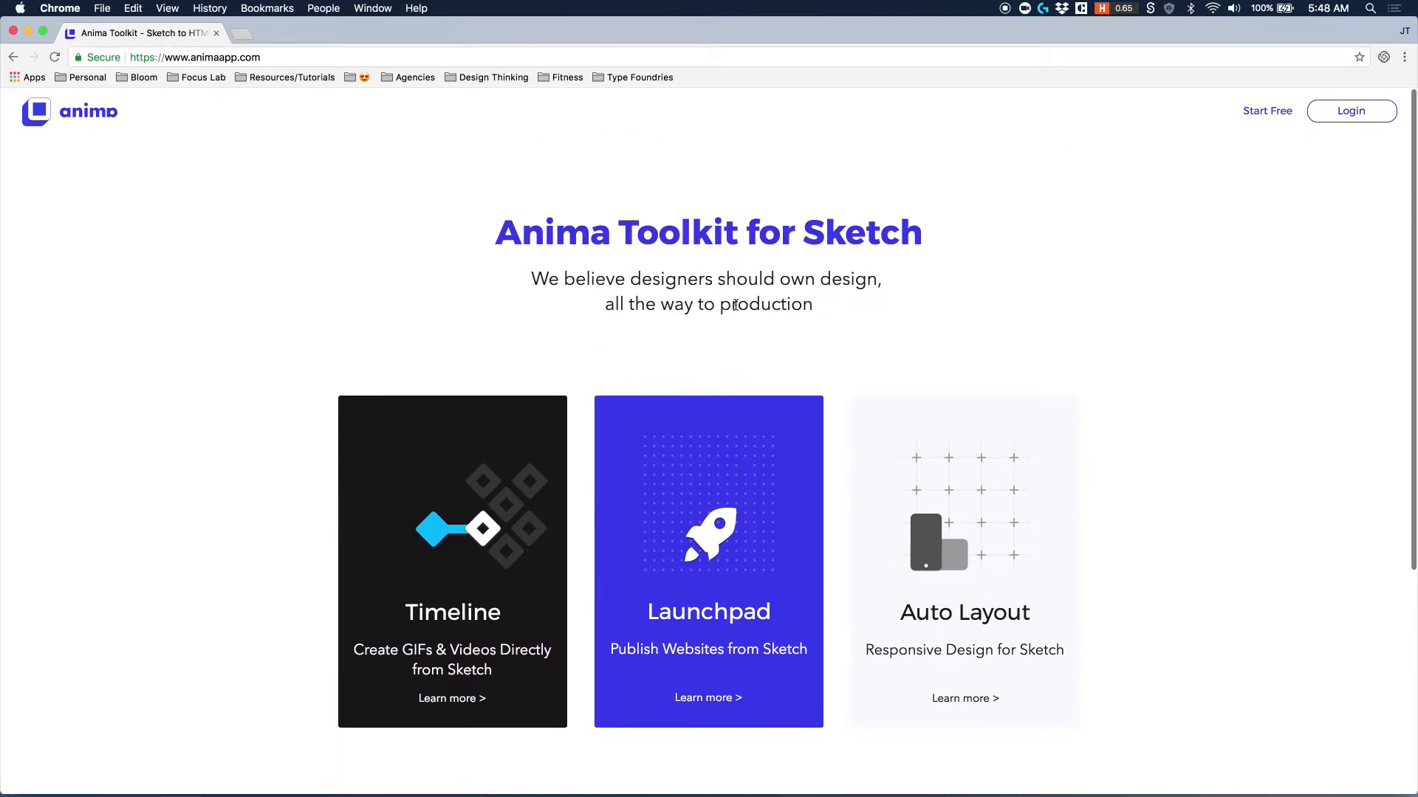
scroll(635, 576, "down", 5)
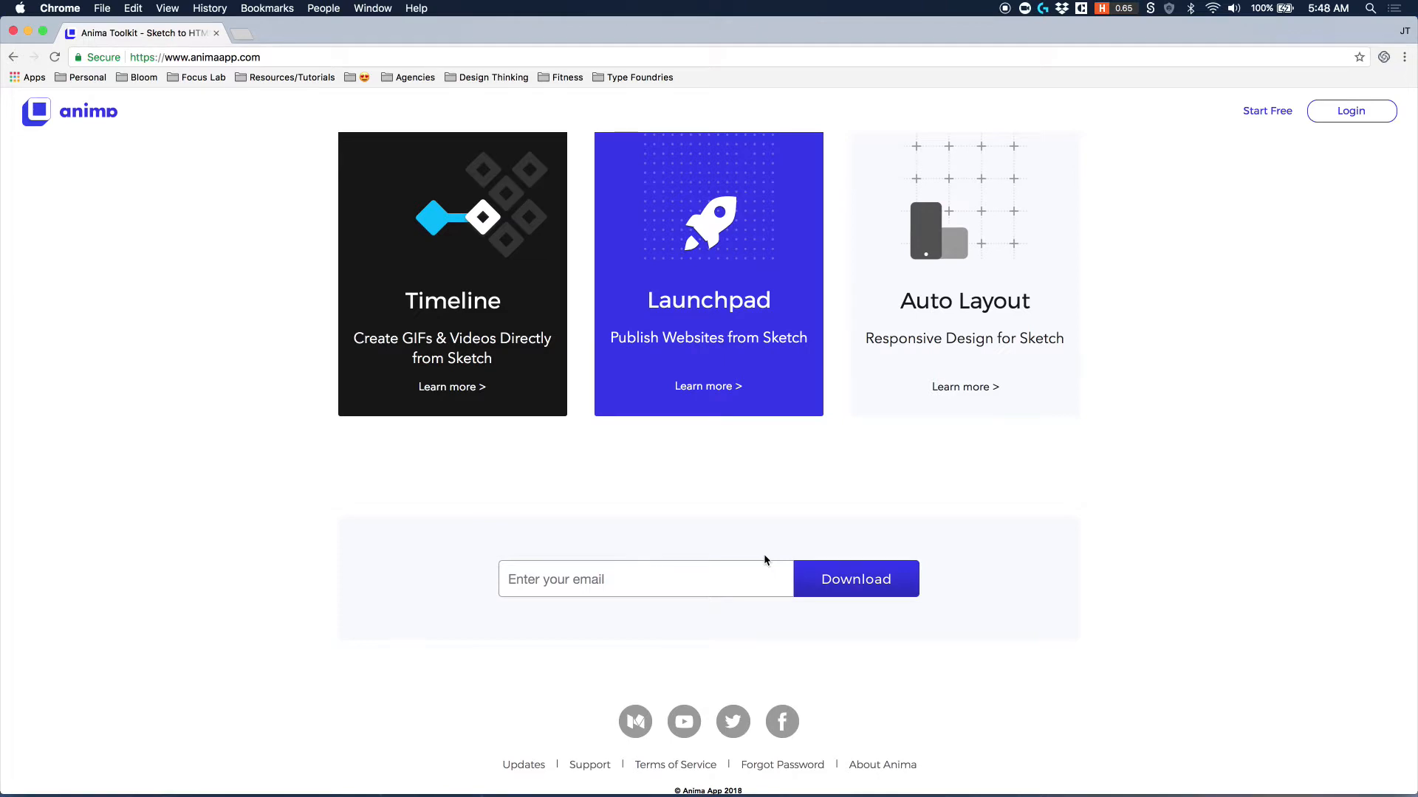
key("ctrl+Right")
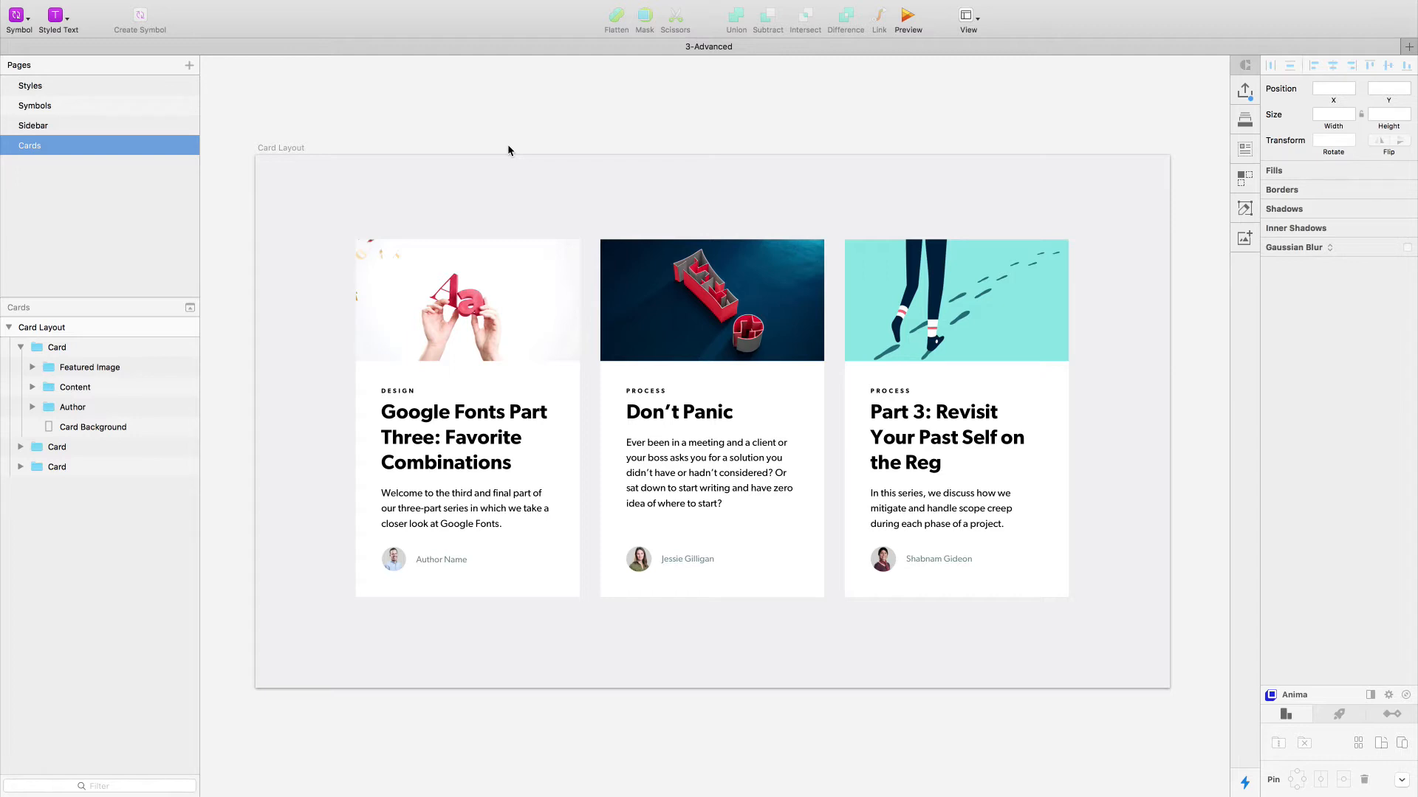
- Examine the first card's group structure and expand its Featured Image group to select the image layer inside
left_click(457, 255)
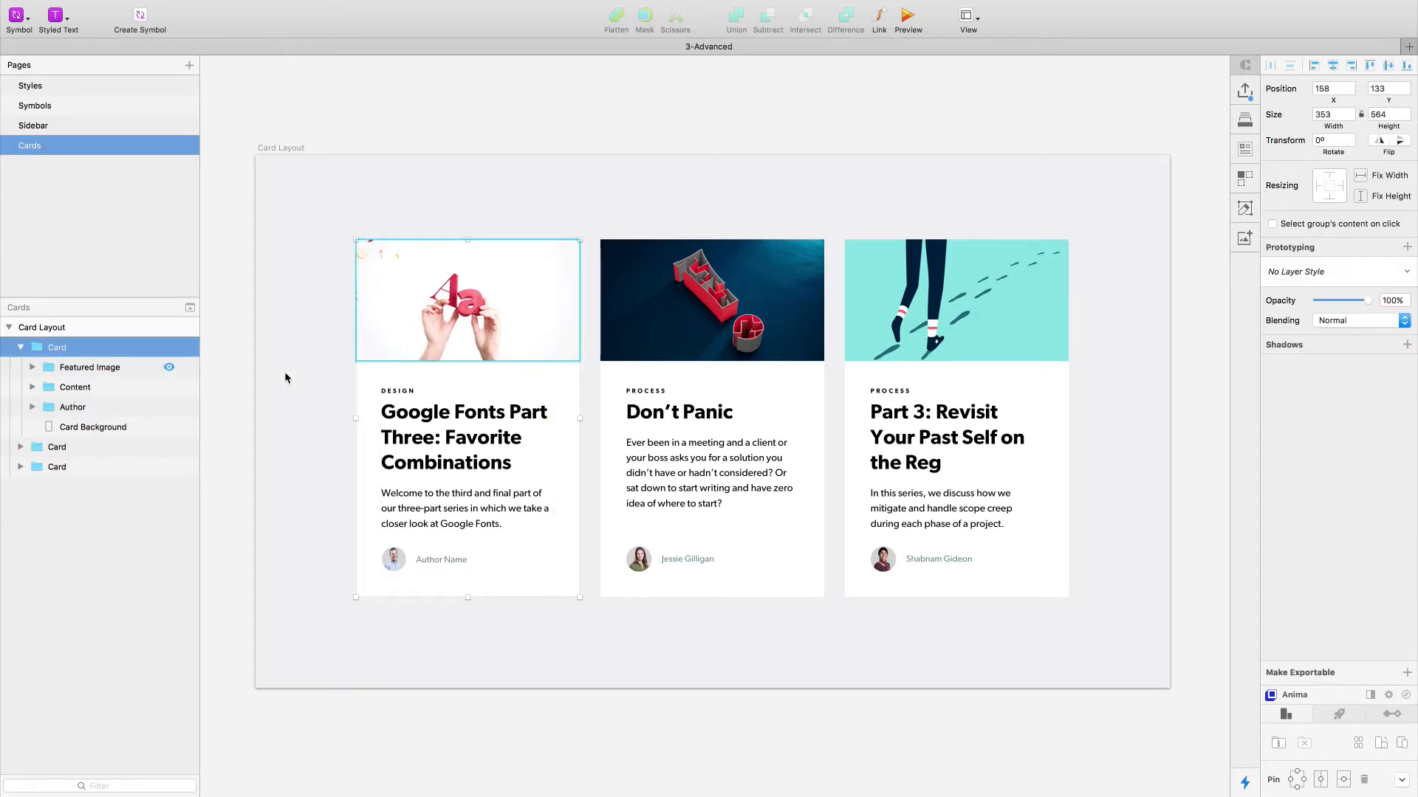
scroll(345, 350, "up", 3)
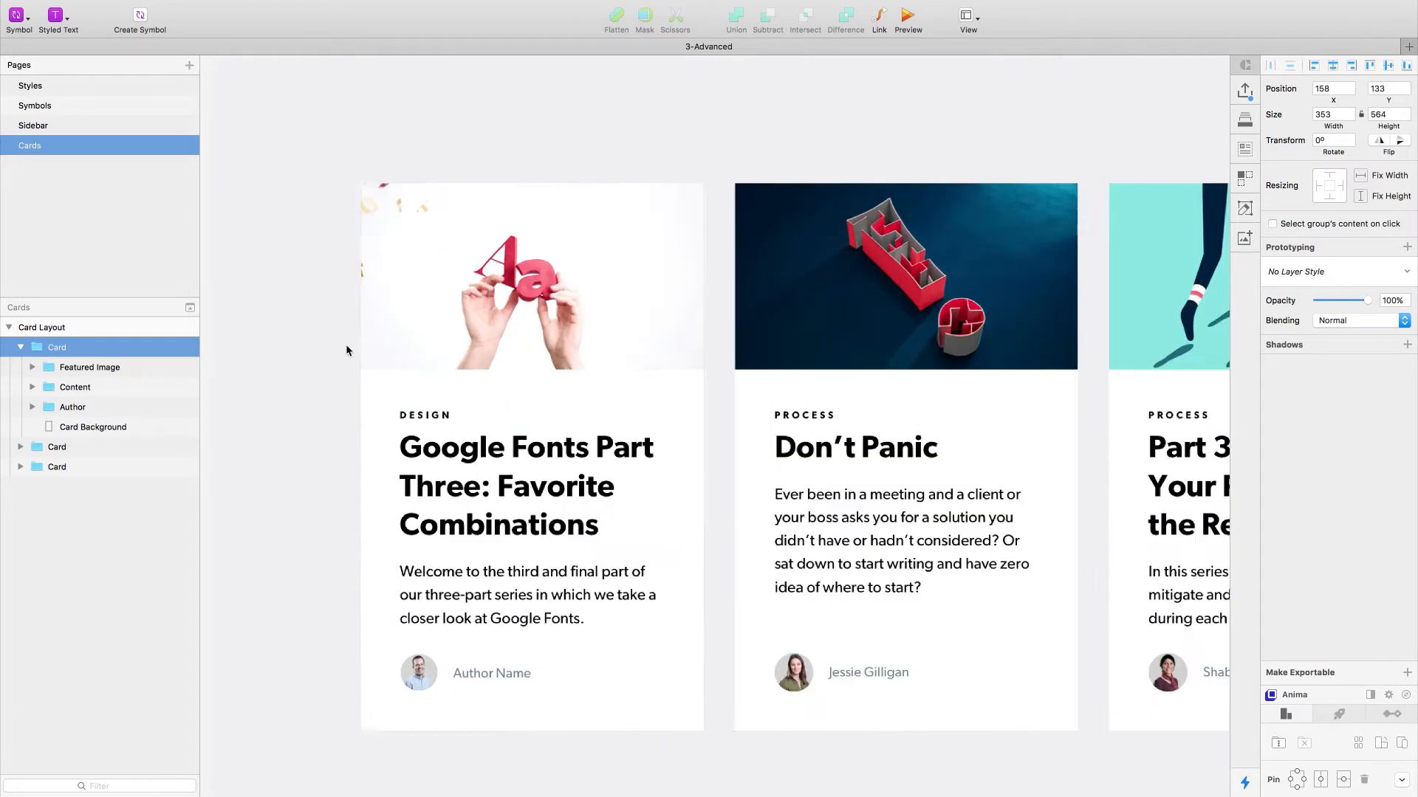
scroll(345, 344, "down", 3)
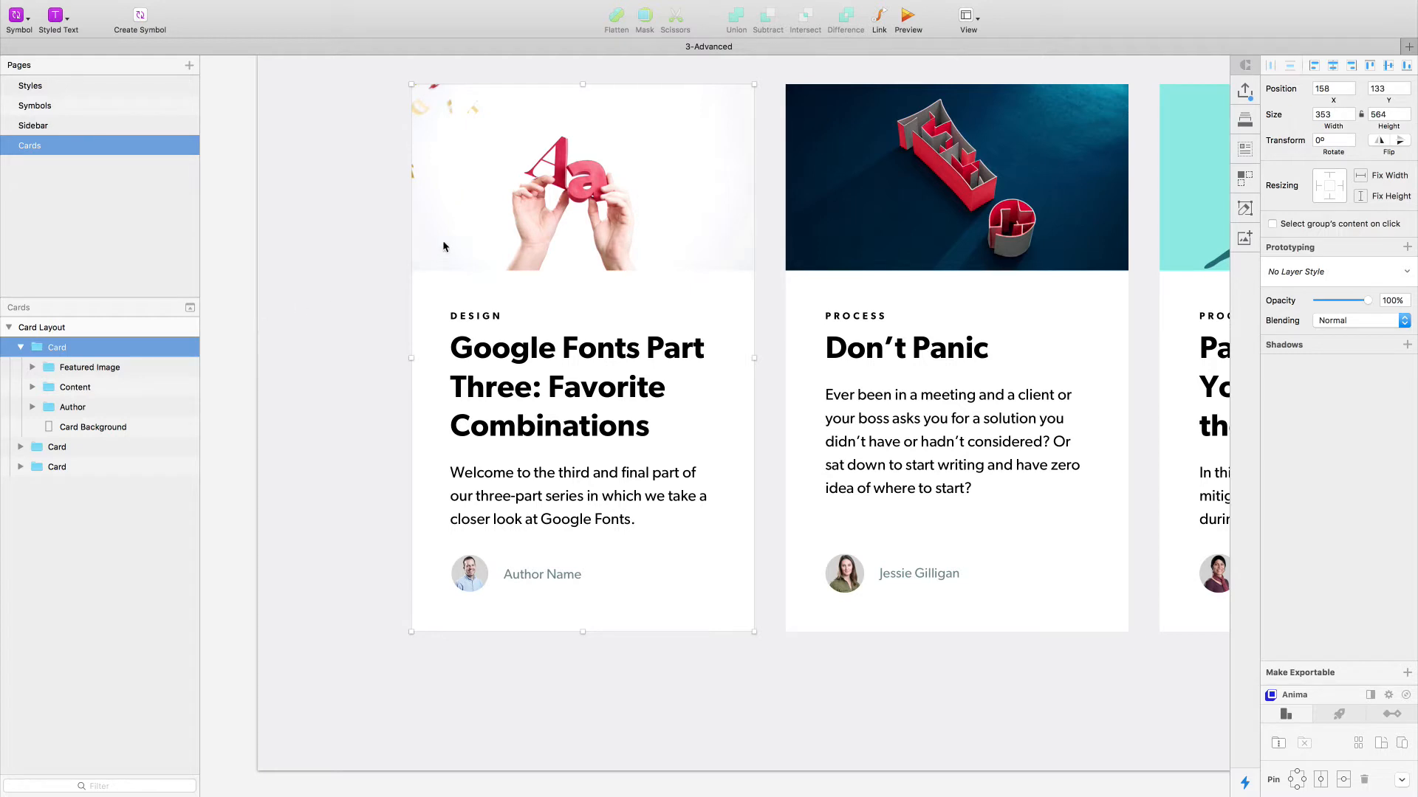
double_click(524, 203)
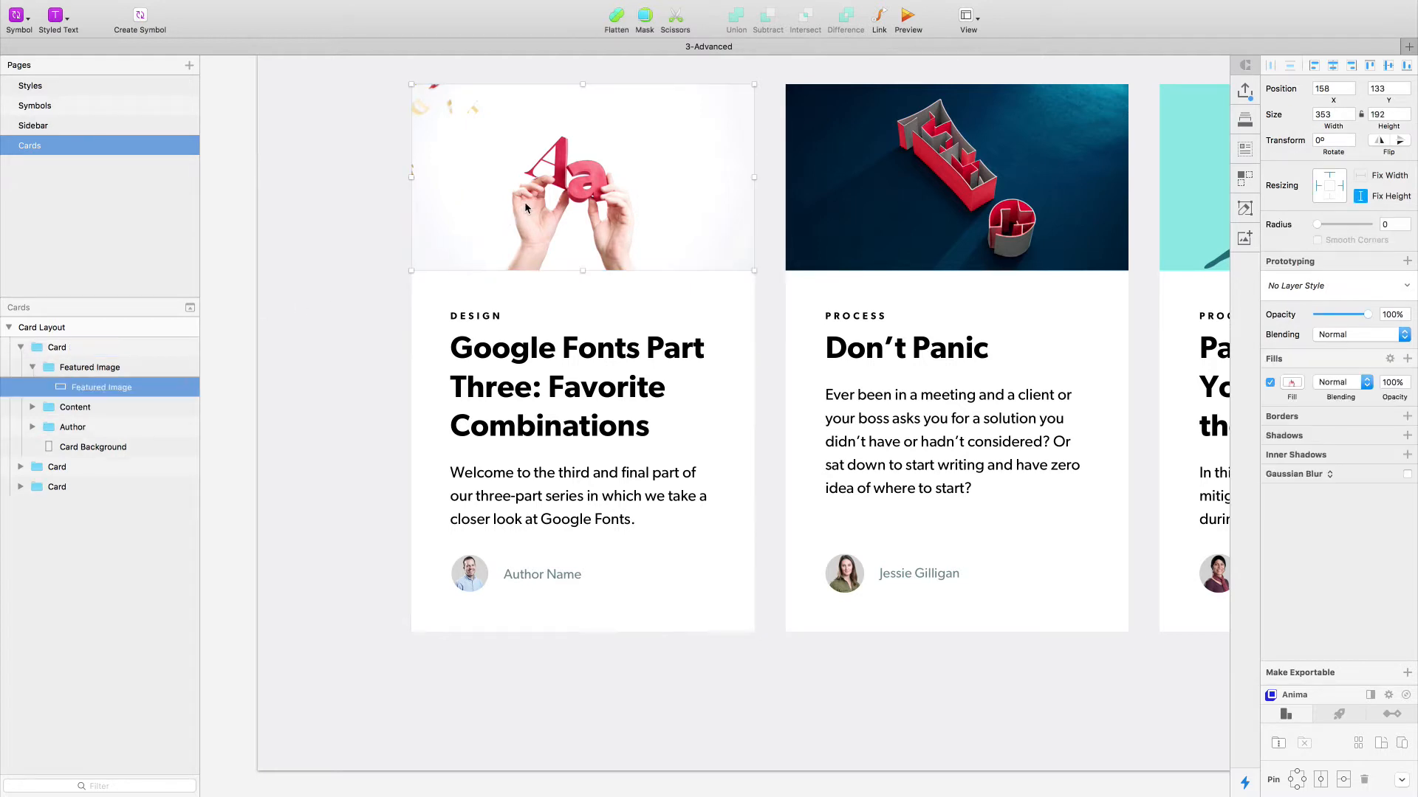
left_click(333, 241)
double_click(468, 241)
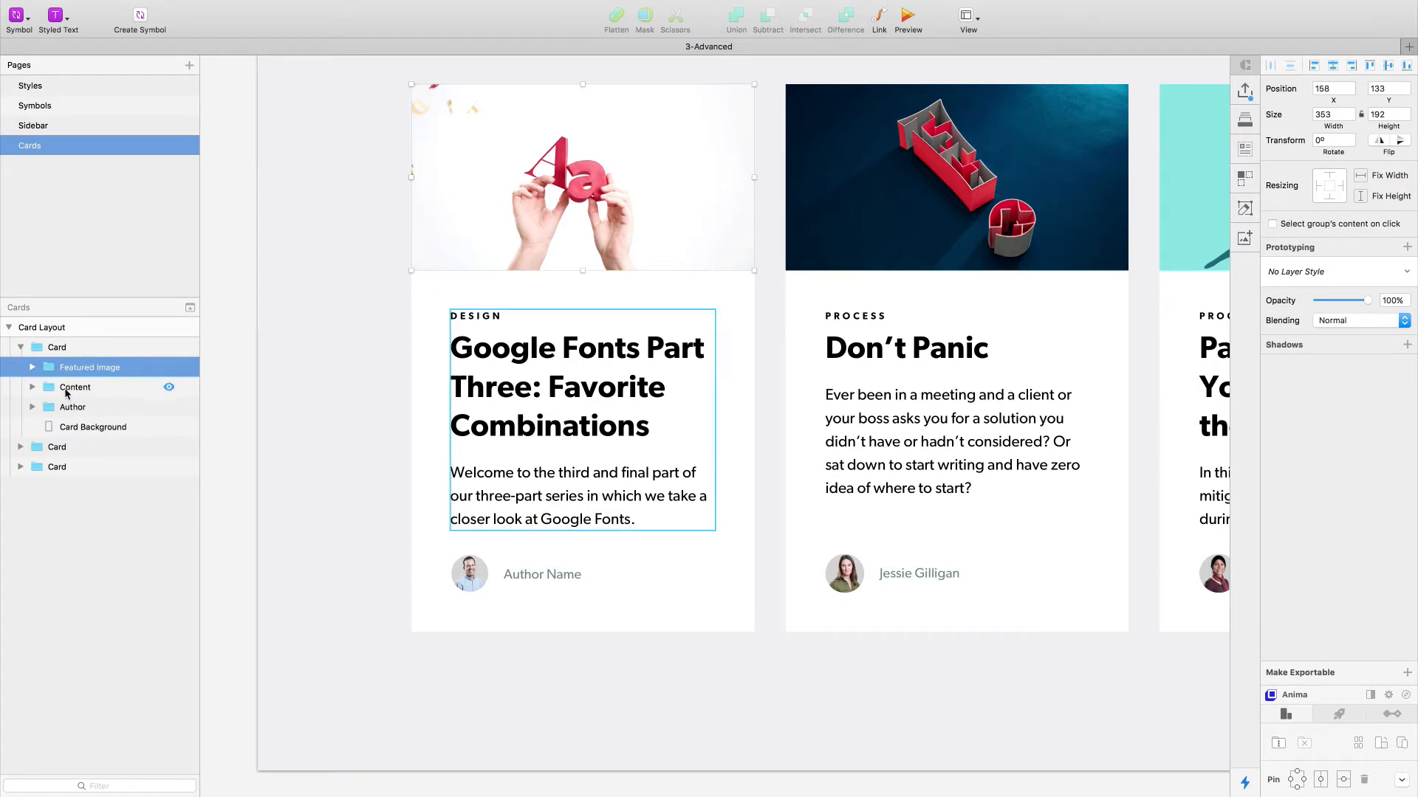
left_click(53, 349)
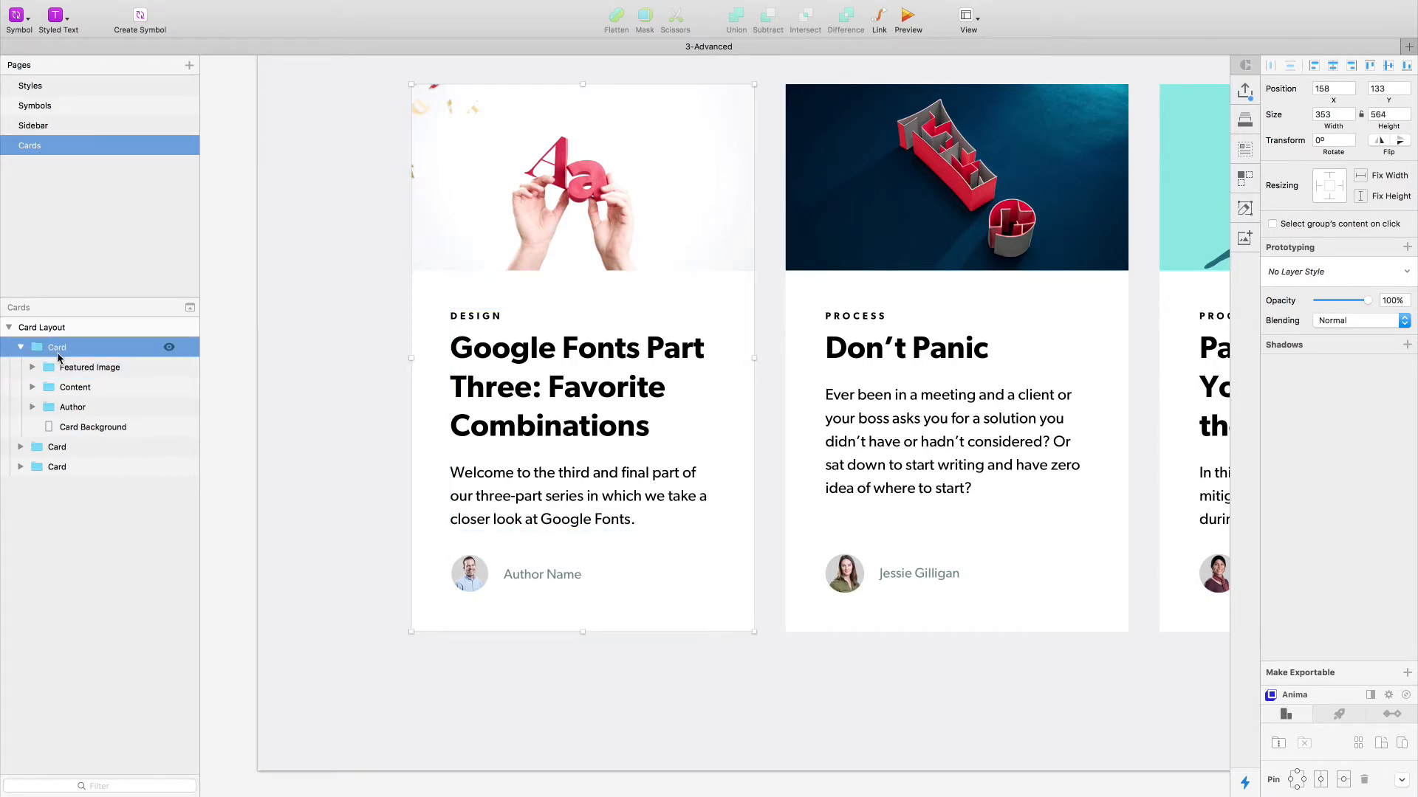
left_click(80, 373)
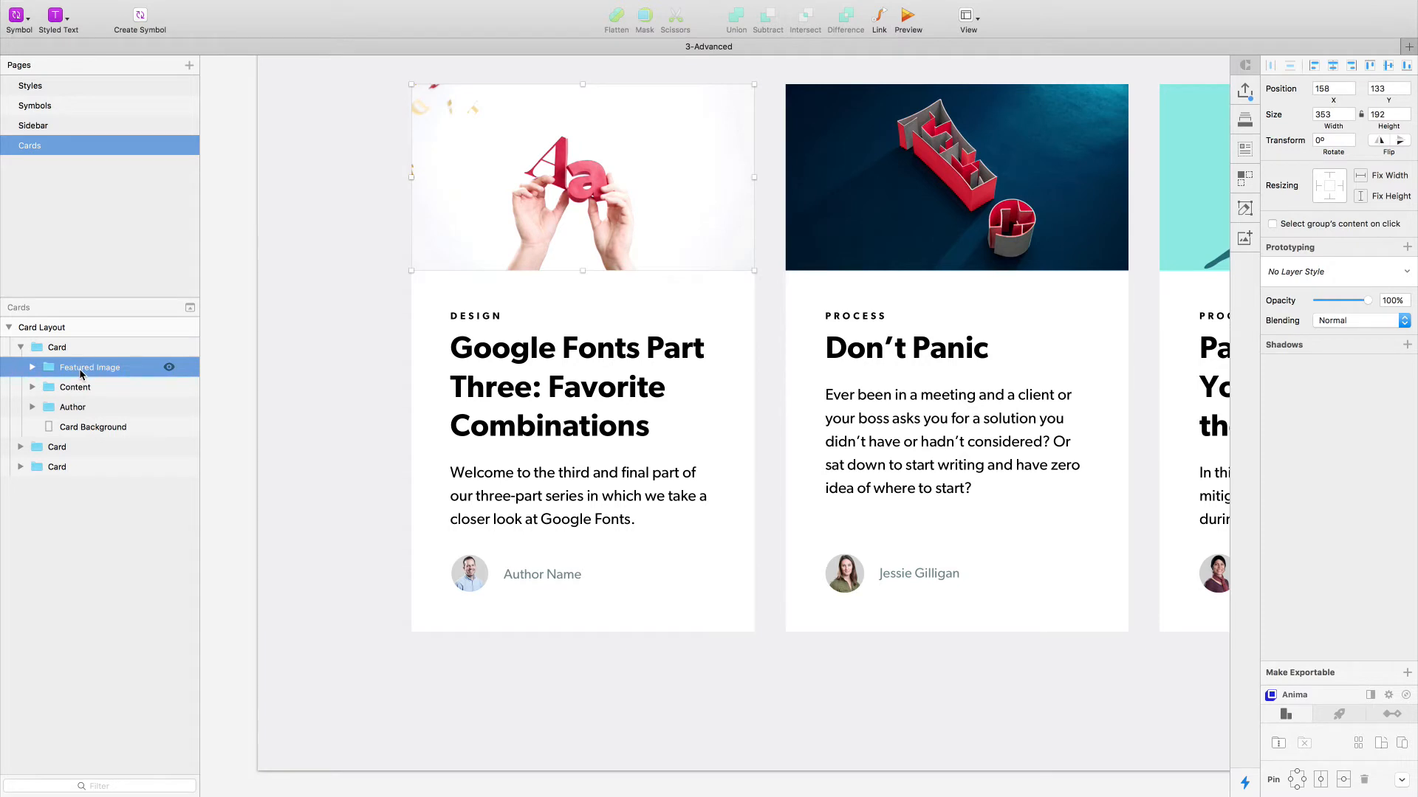
left_click(32, 367)
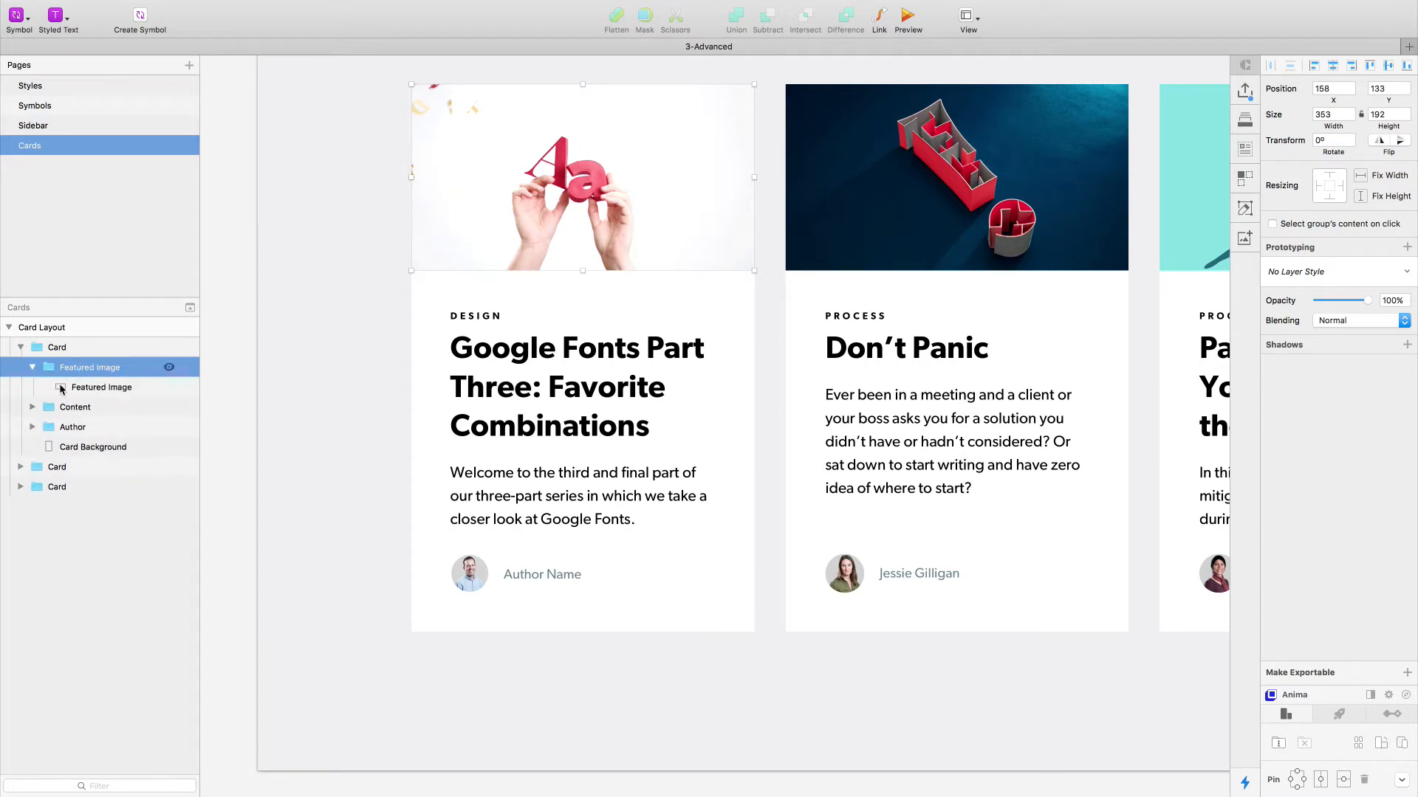
left_click(109, 390)
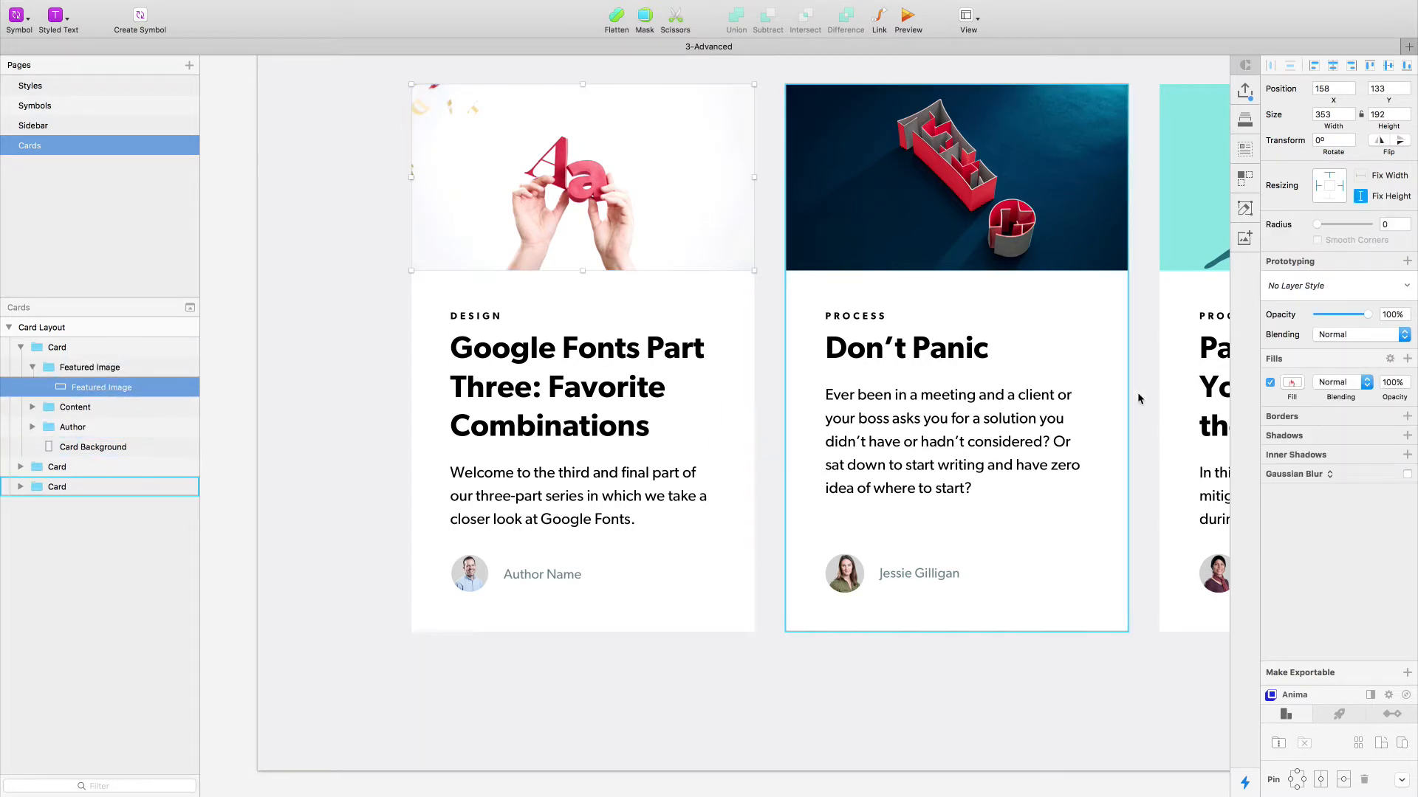
- Inspect the featured image's fill, the Data plugin's web image source and the third card's avatar fill
left_click(1292, 382)
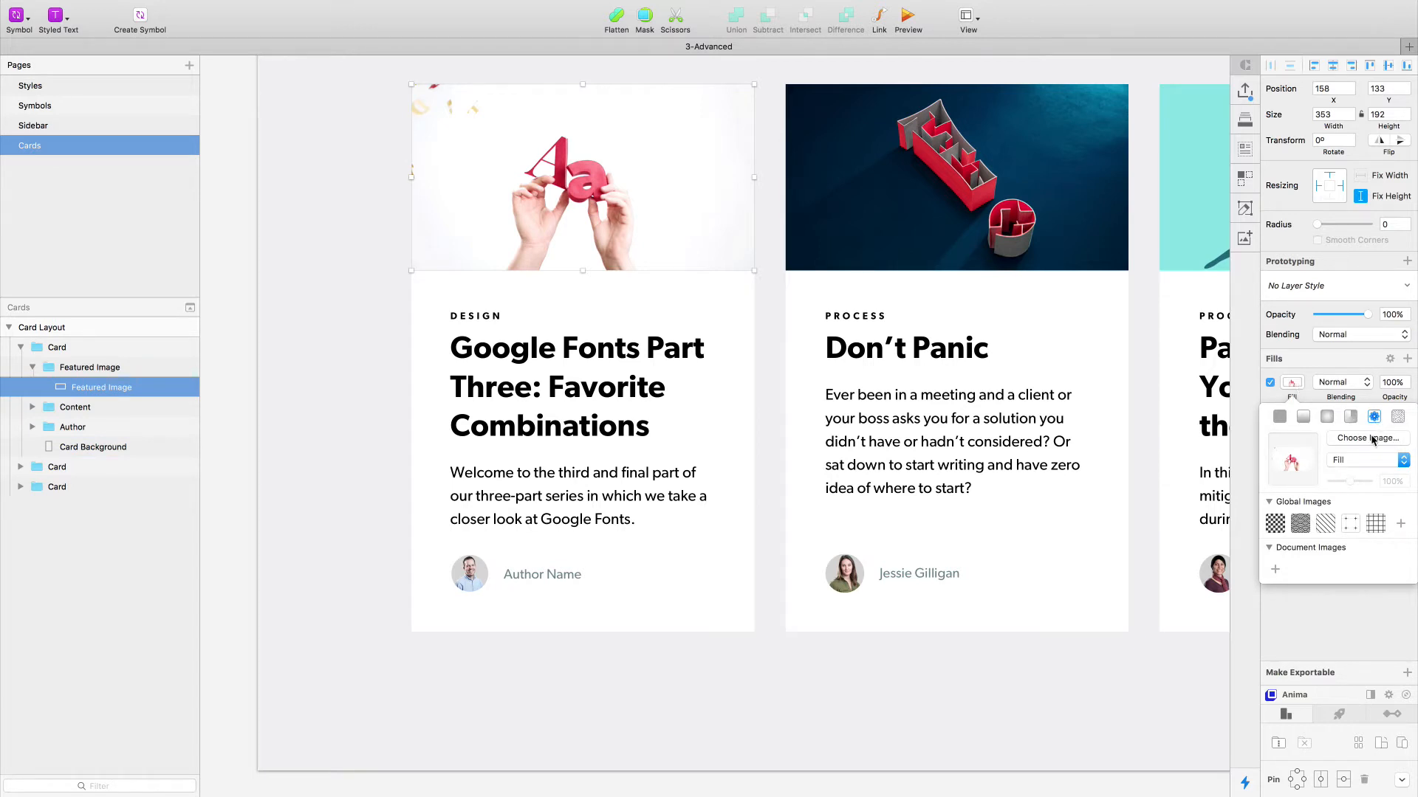
left_click(1246, 151)
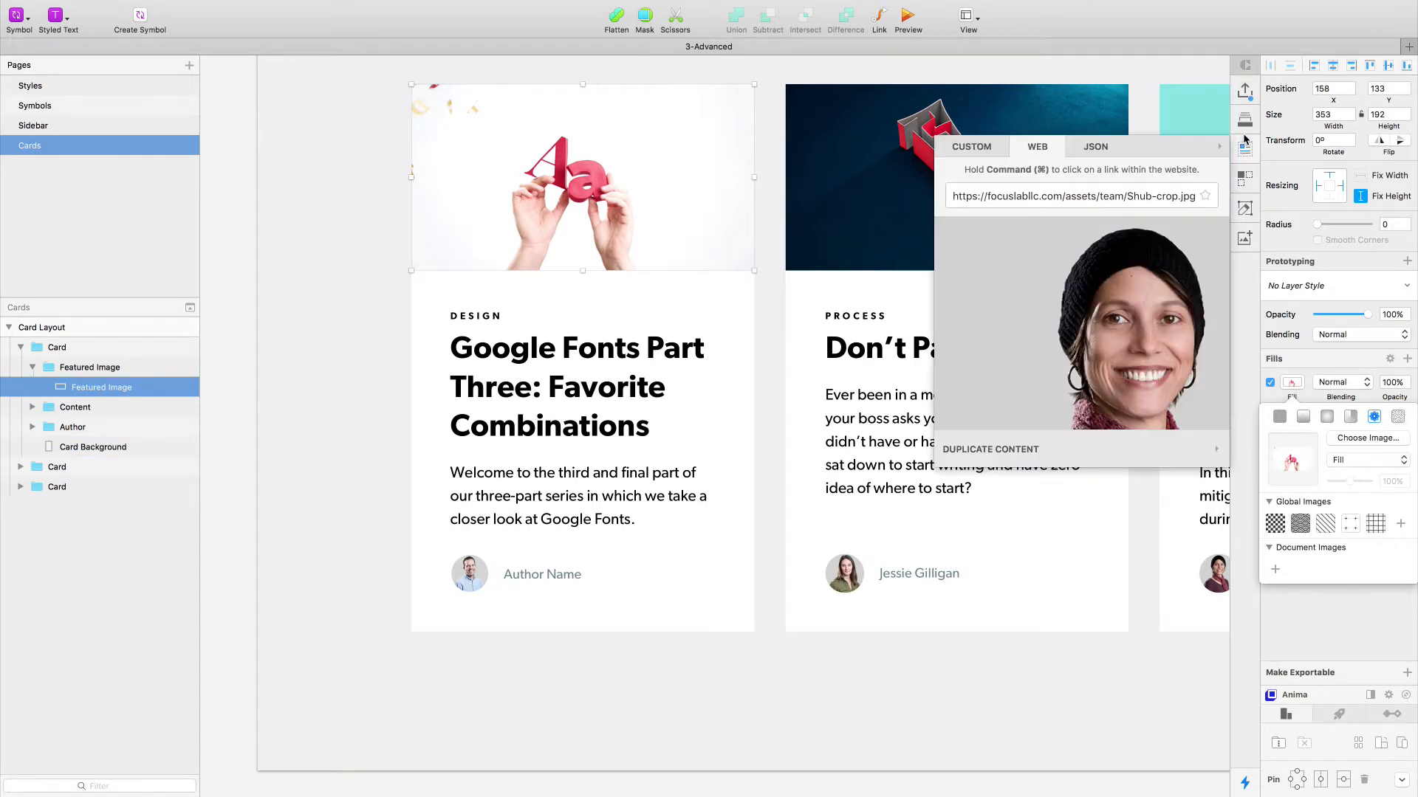
left_click(1145, 194)
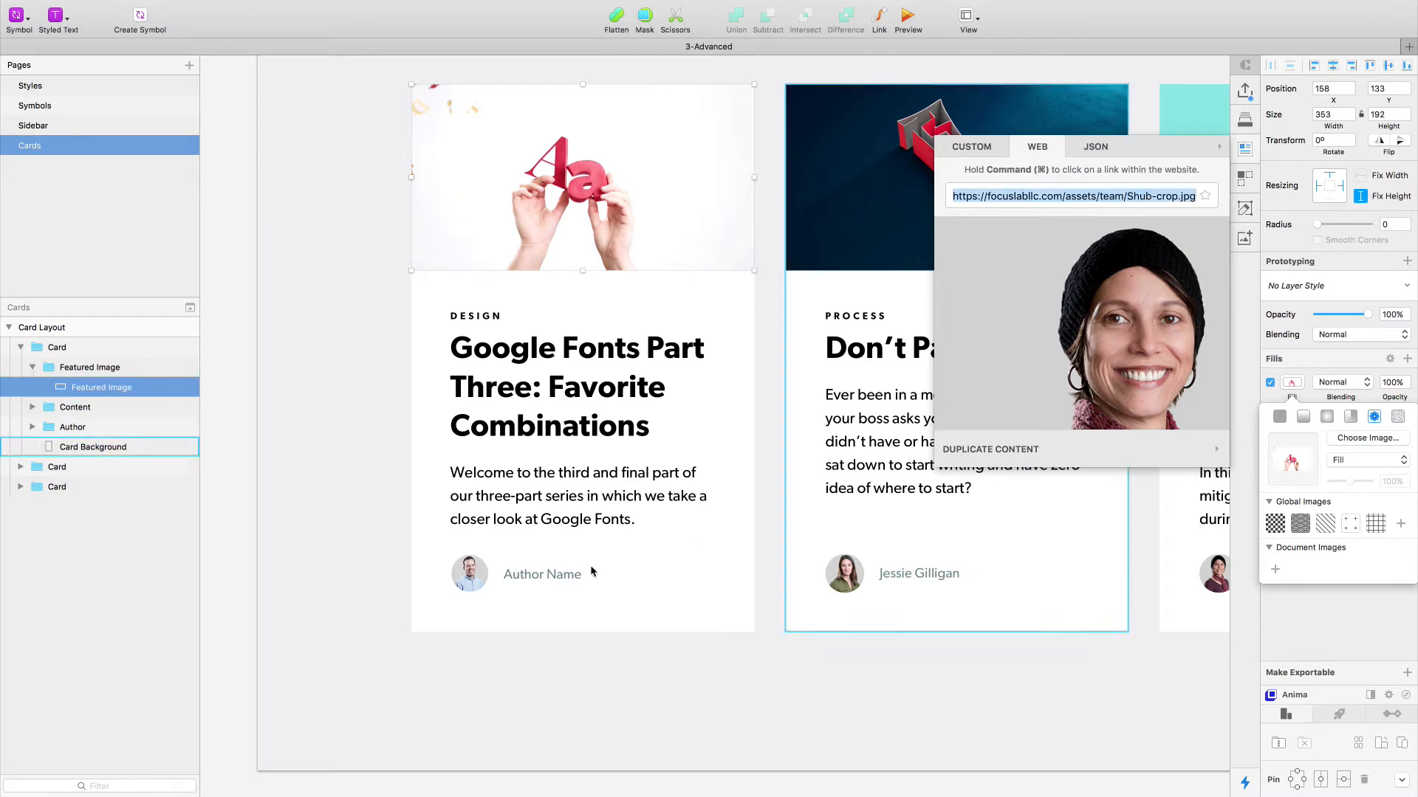
scroll(864, 639, "right", 5)
left_click(1008, 574, "super")
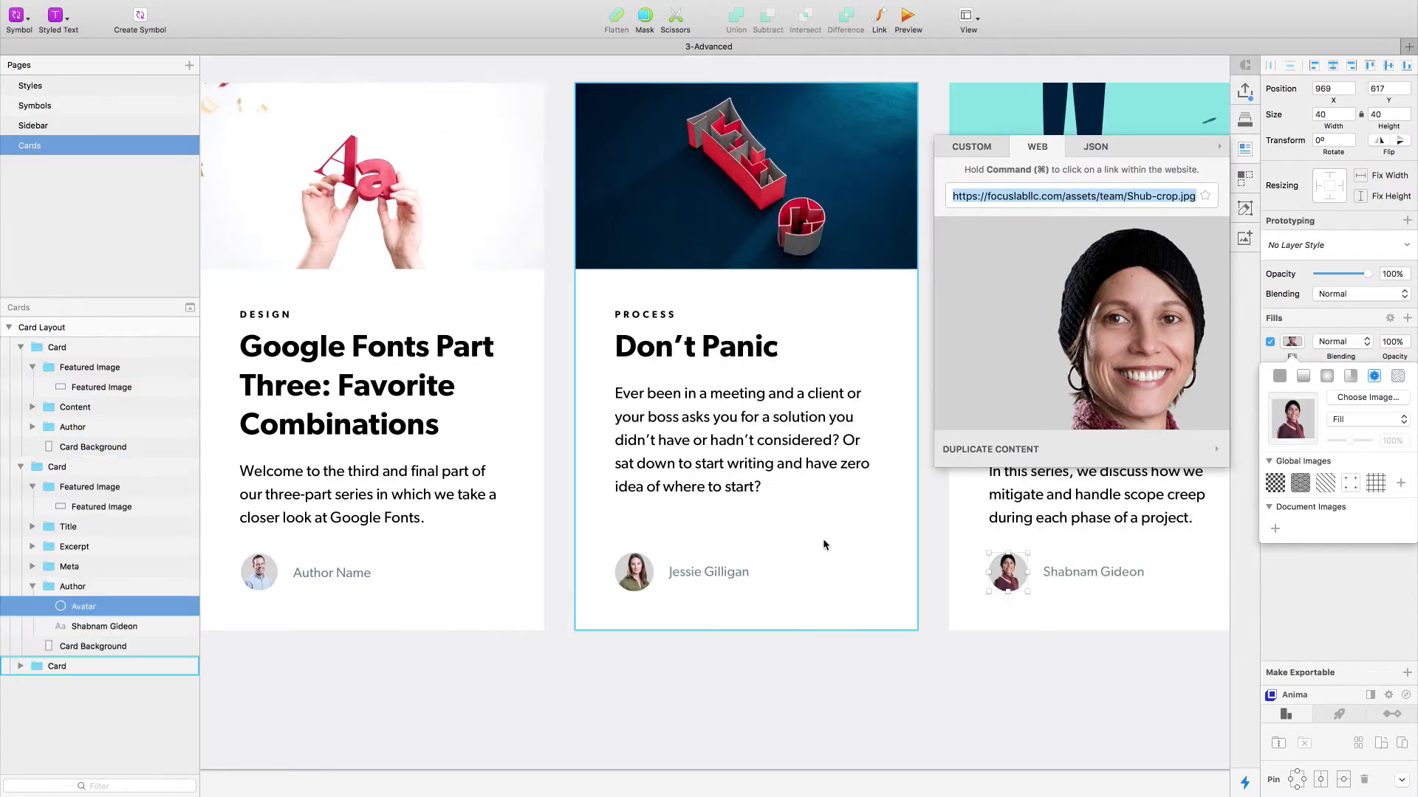
left_click(1248, 155)
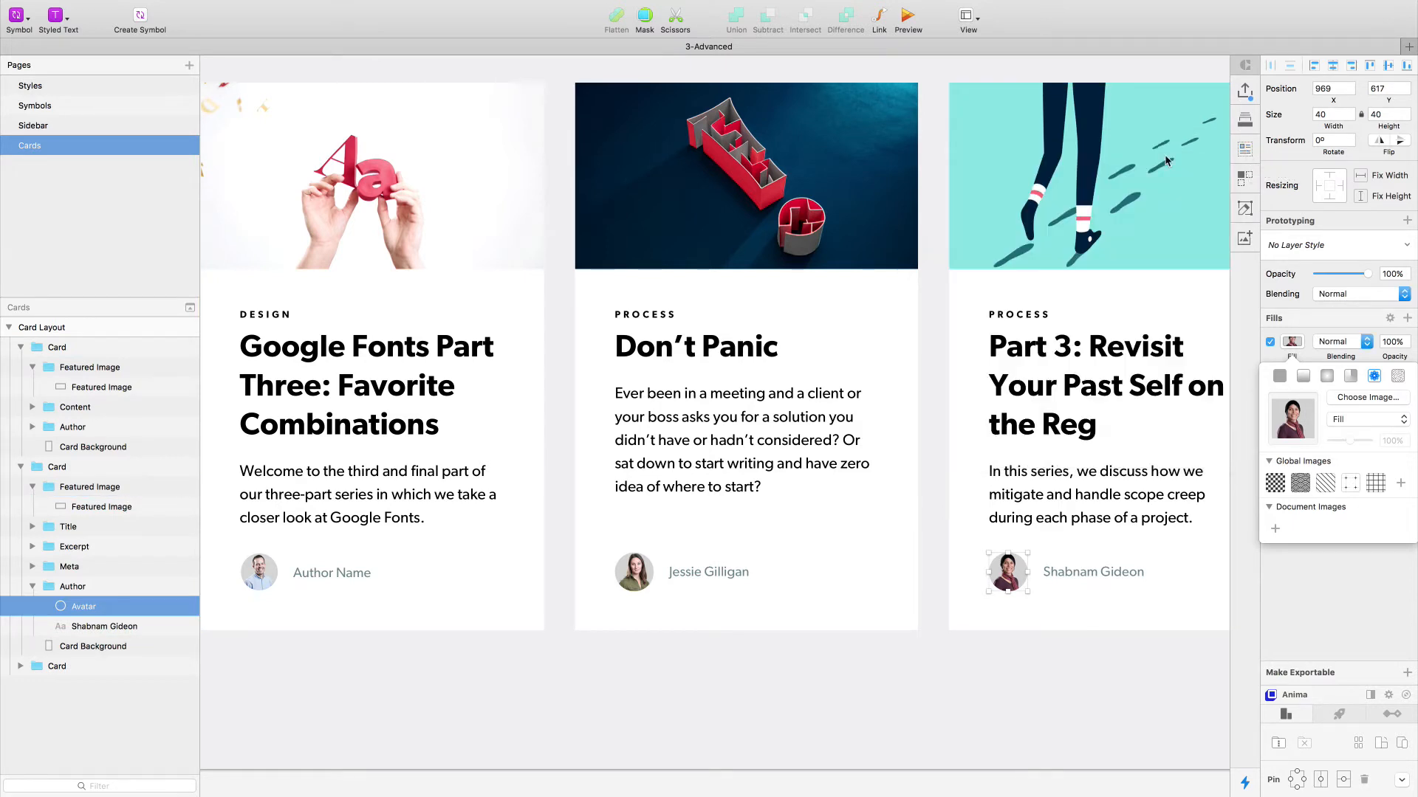
- Select the first card's Featured Image layer again and review its size and resizing constraints
scroll(215, 418, "left", 3)
scroll(383, 321, "left", 5)
scroll(366, 320, "up", 4)
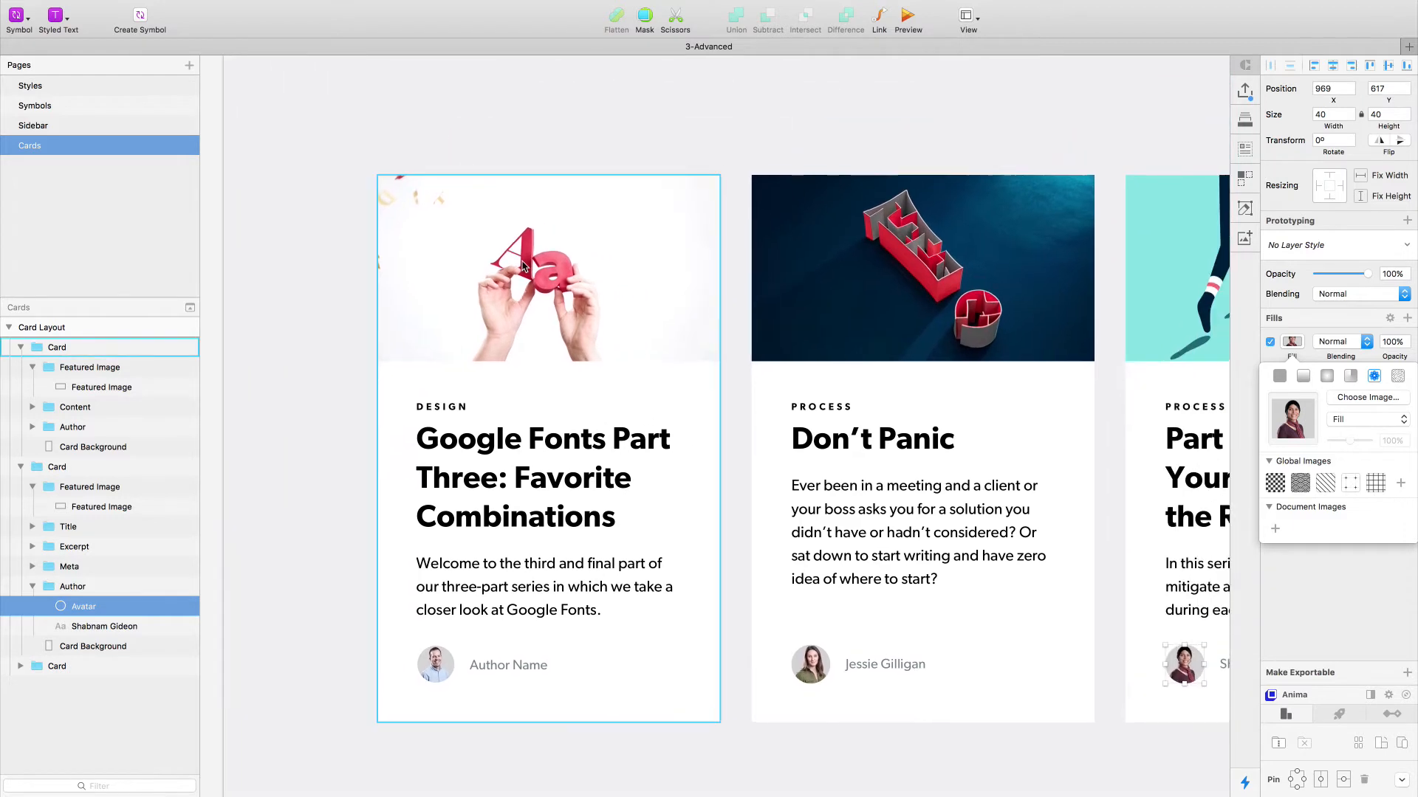
left_click(523, 266)
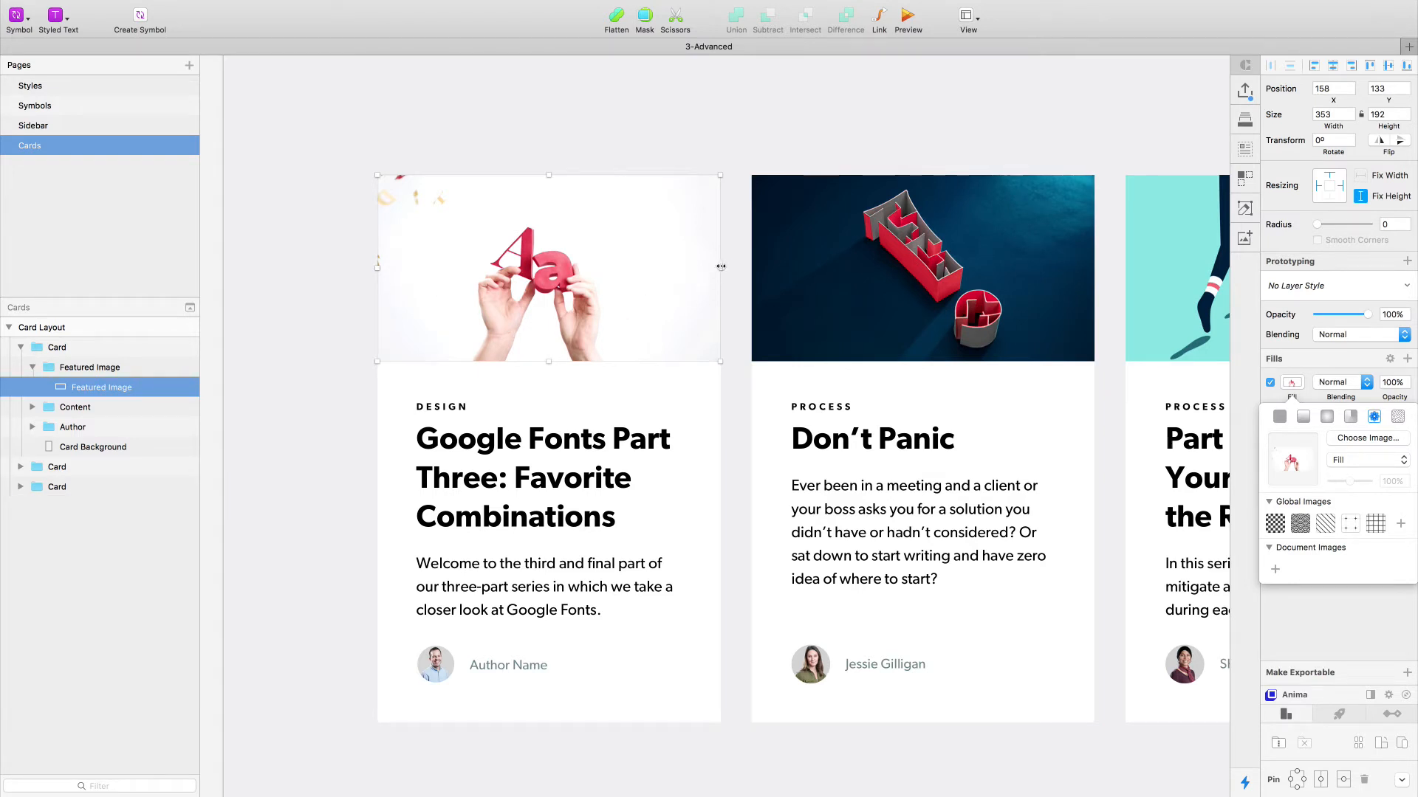
left_click_drag(720, 270, 720, 316)
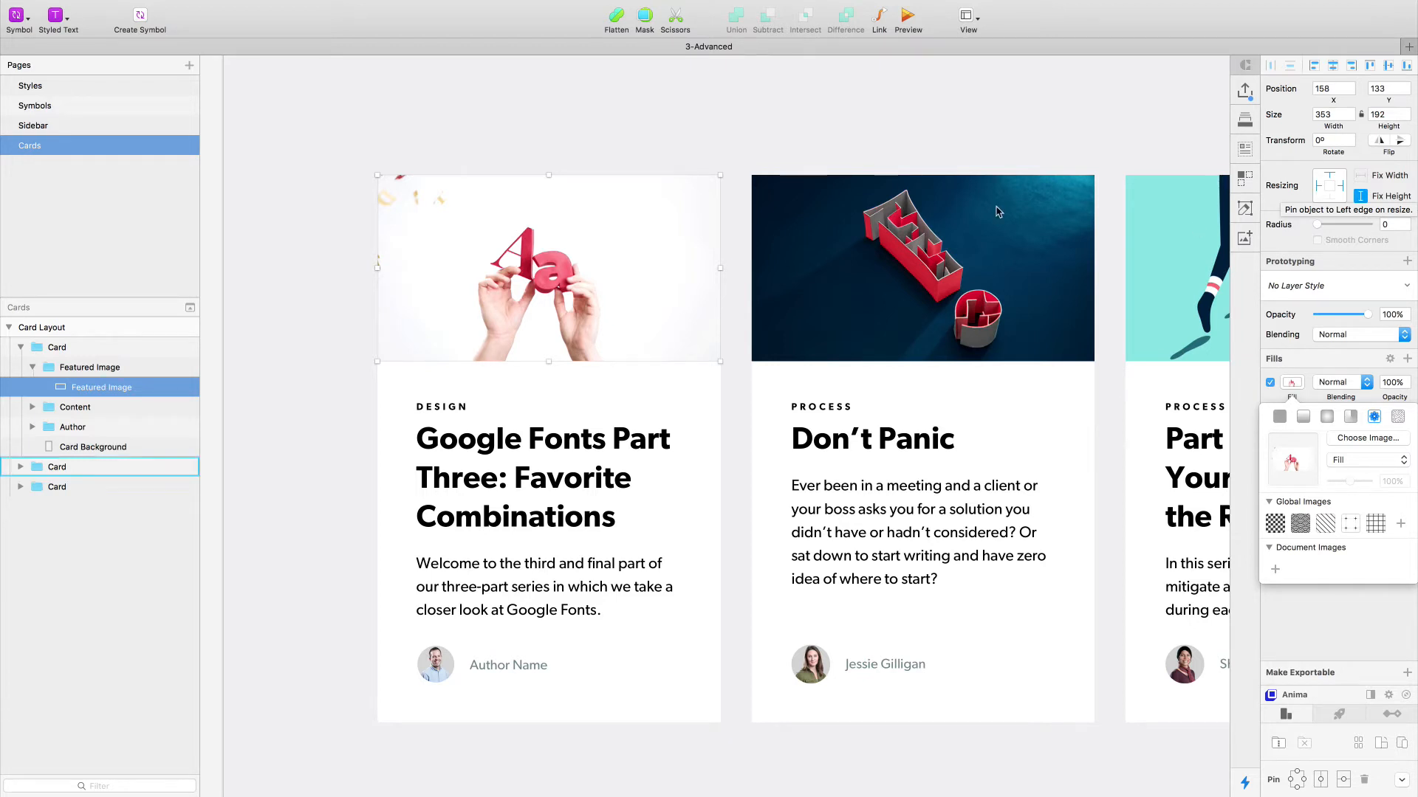
left_click(342, 401)
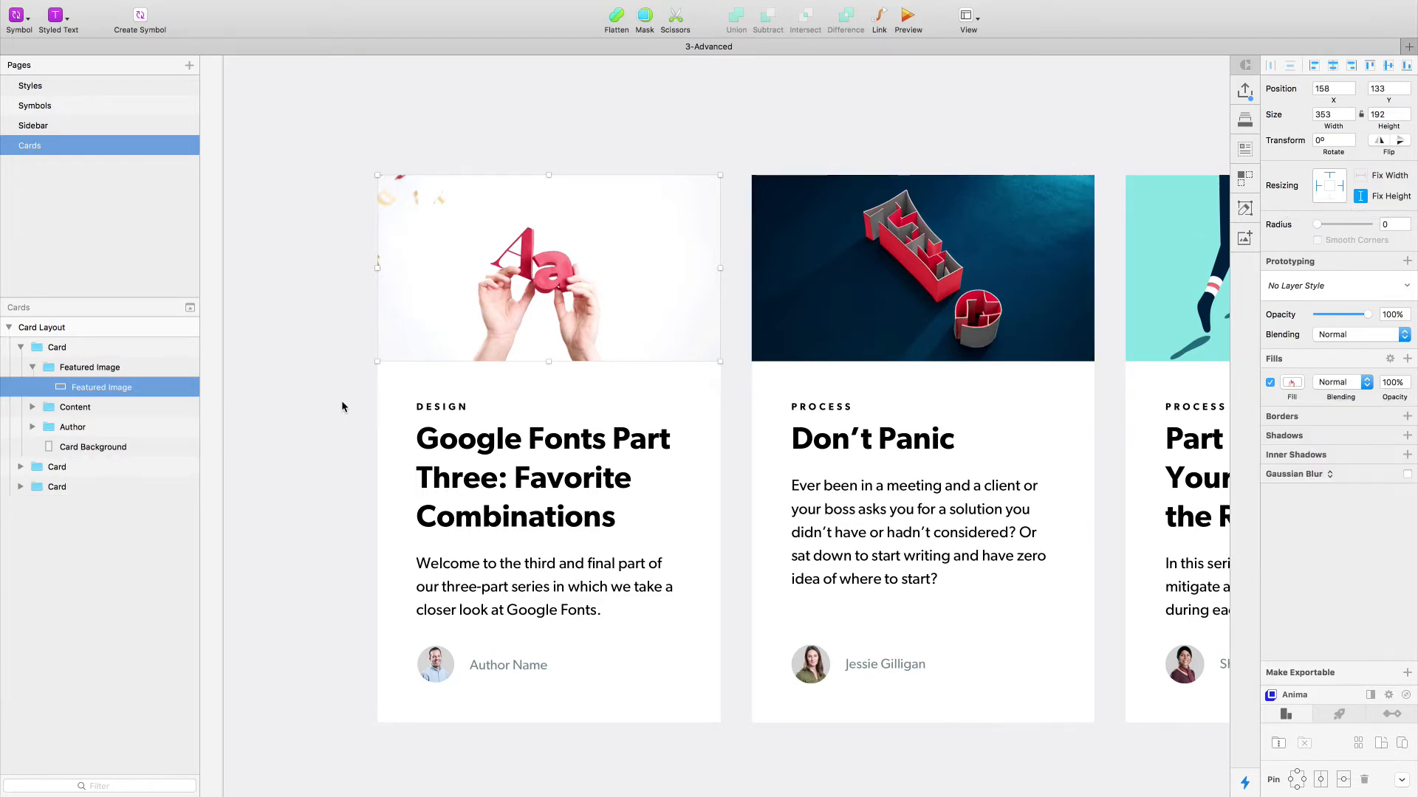
- Examine the Meta, Title and Excerpt groups within the first card's Content group and measure the gap between Meta and Title
left_click(449, 410)
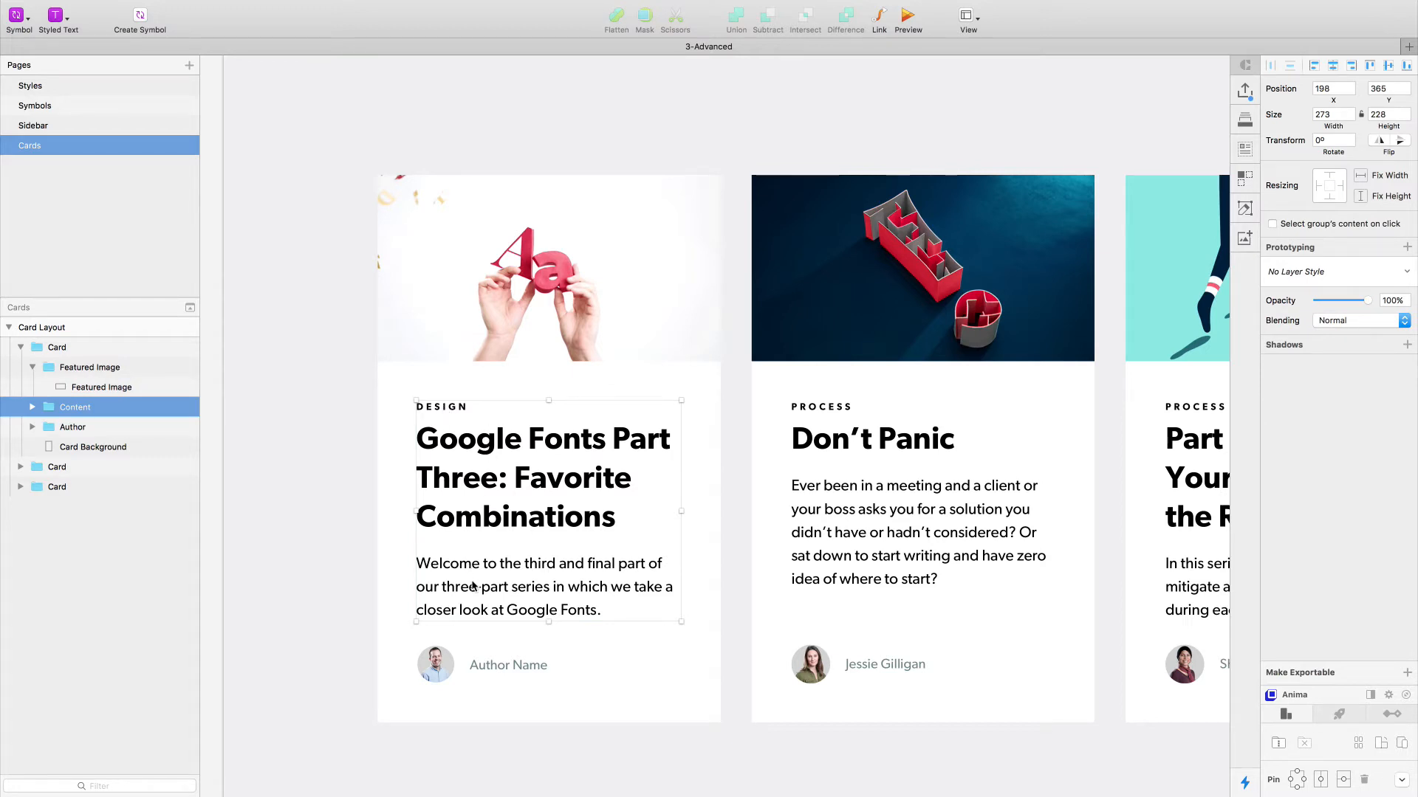
left_click(32, 406)
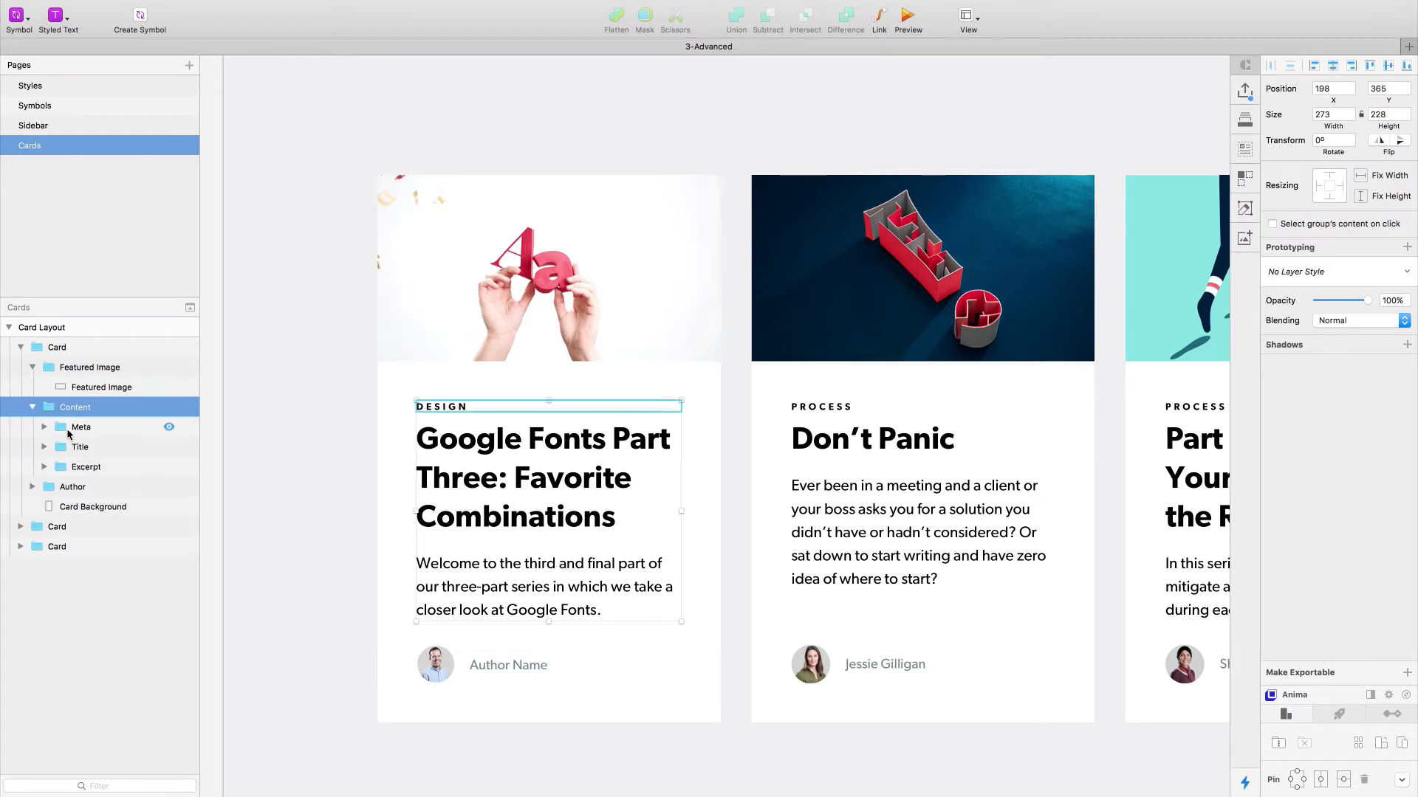
left_click(71, 433)
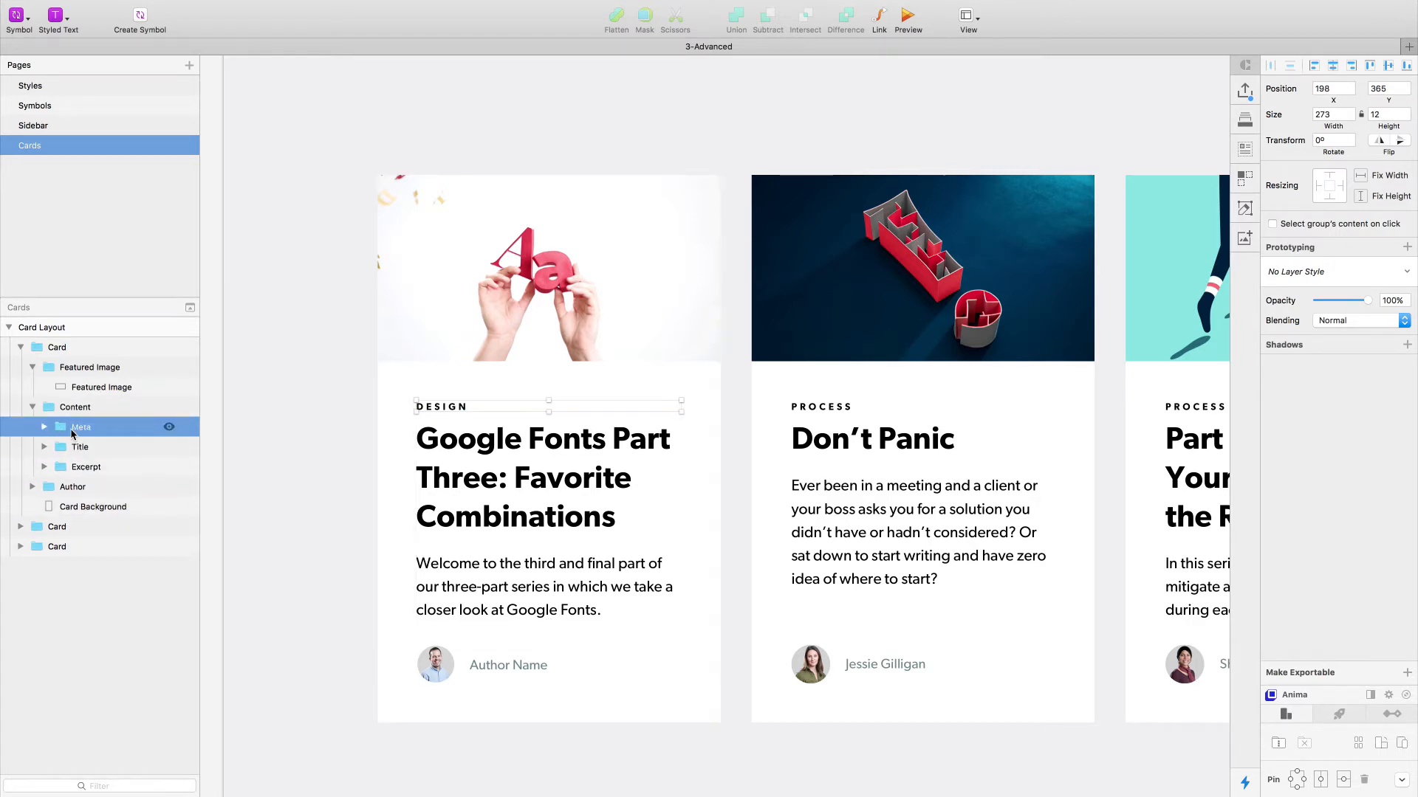
left_click(77, 447)
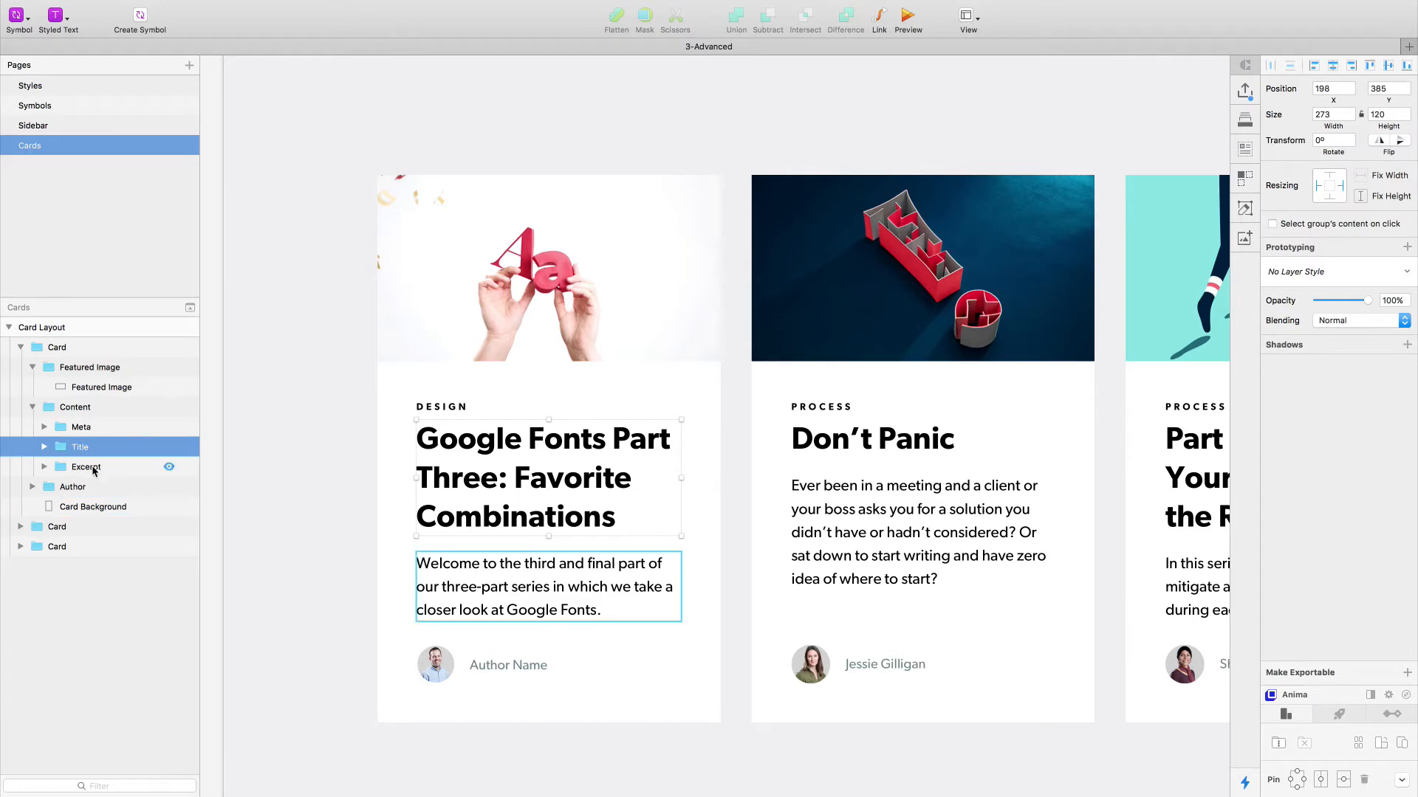
left_click(93, 470)
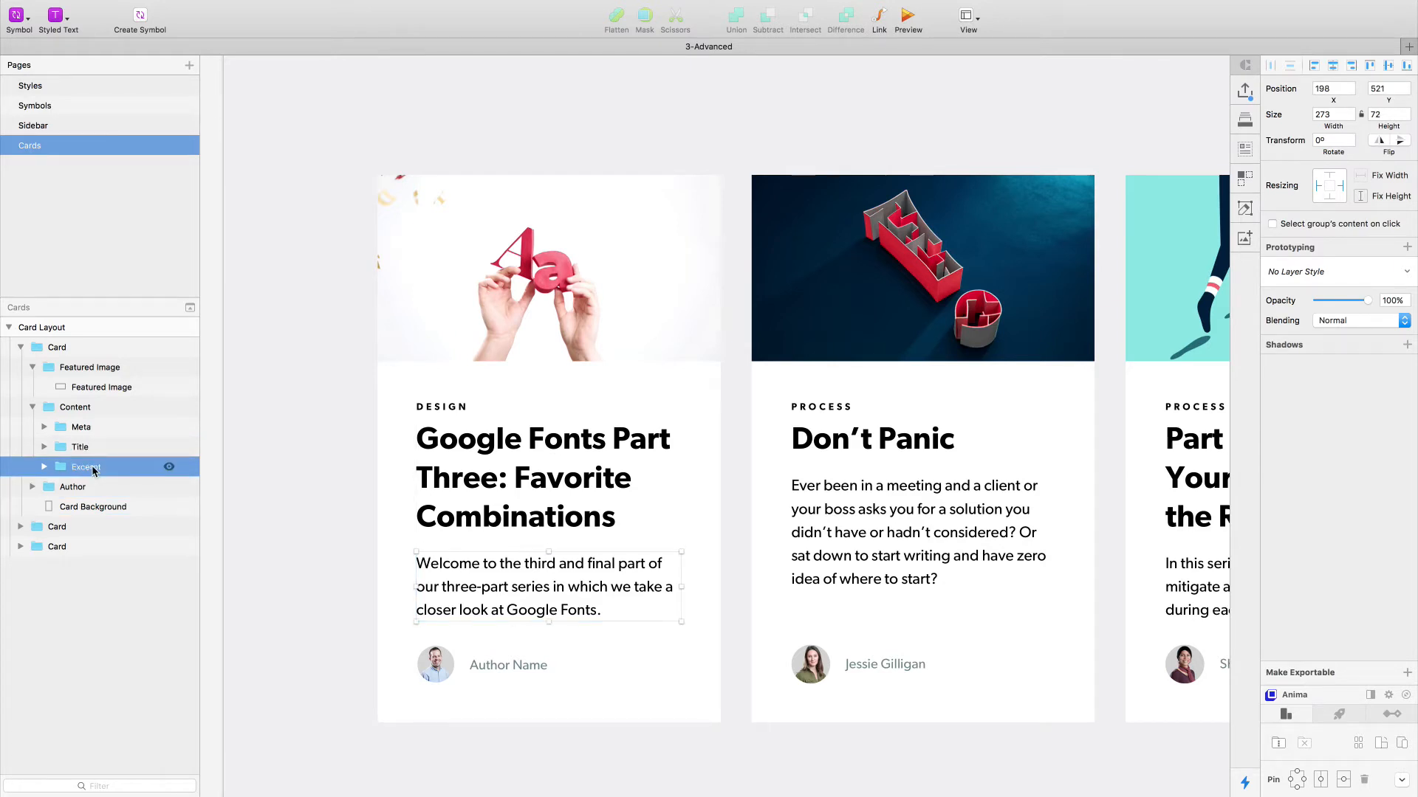
left_click(80, 415)
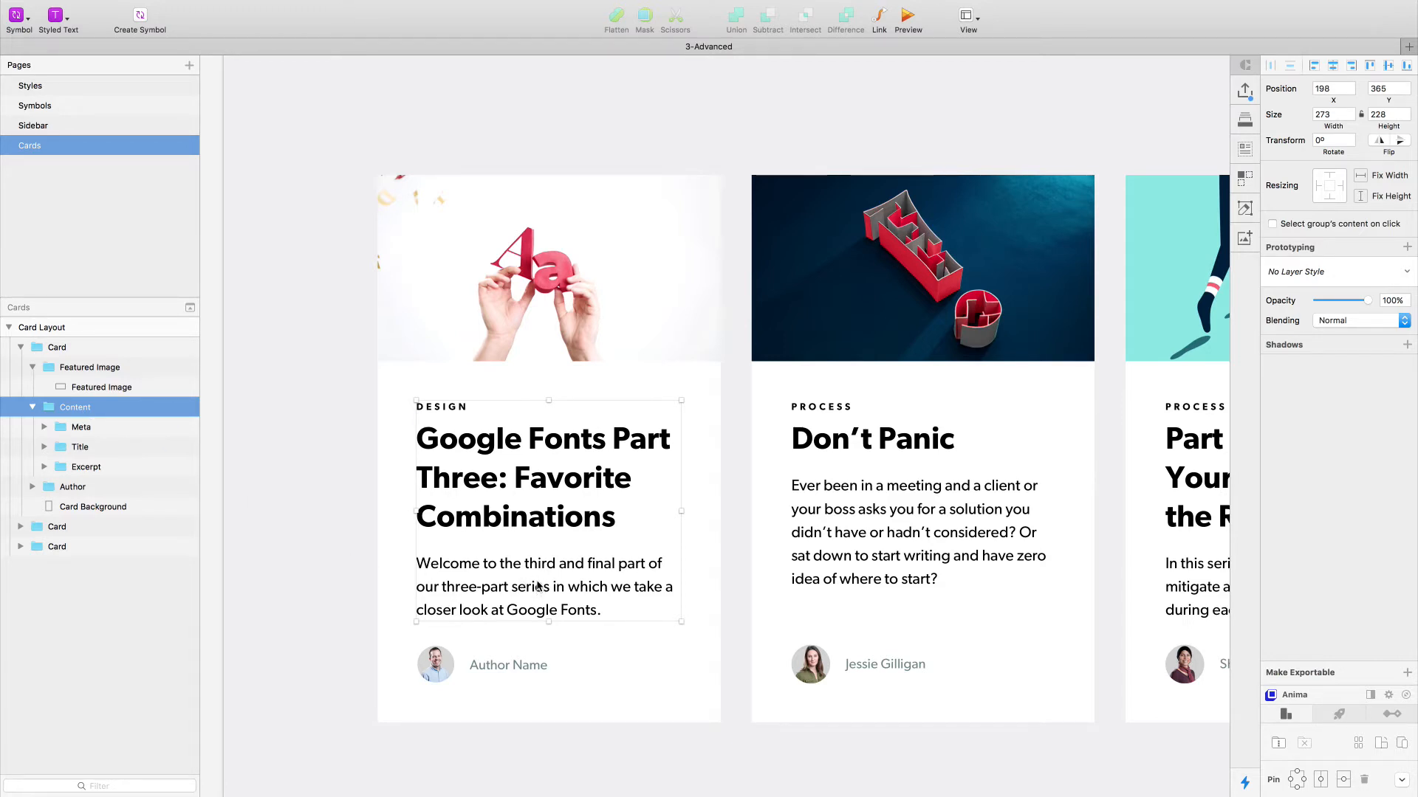
left_click(82, 428)
key("alt")
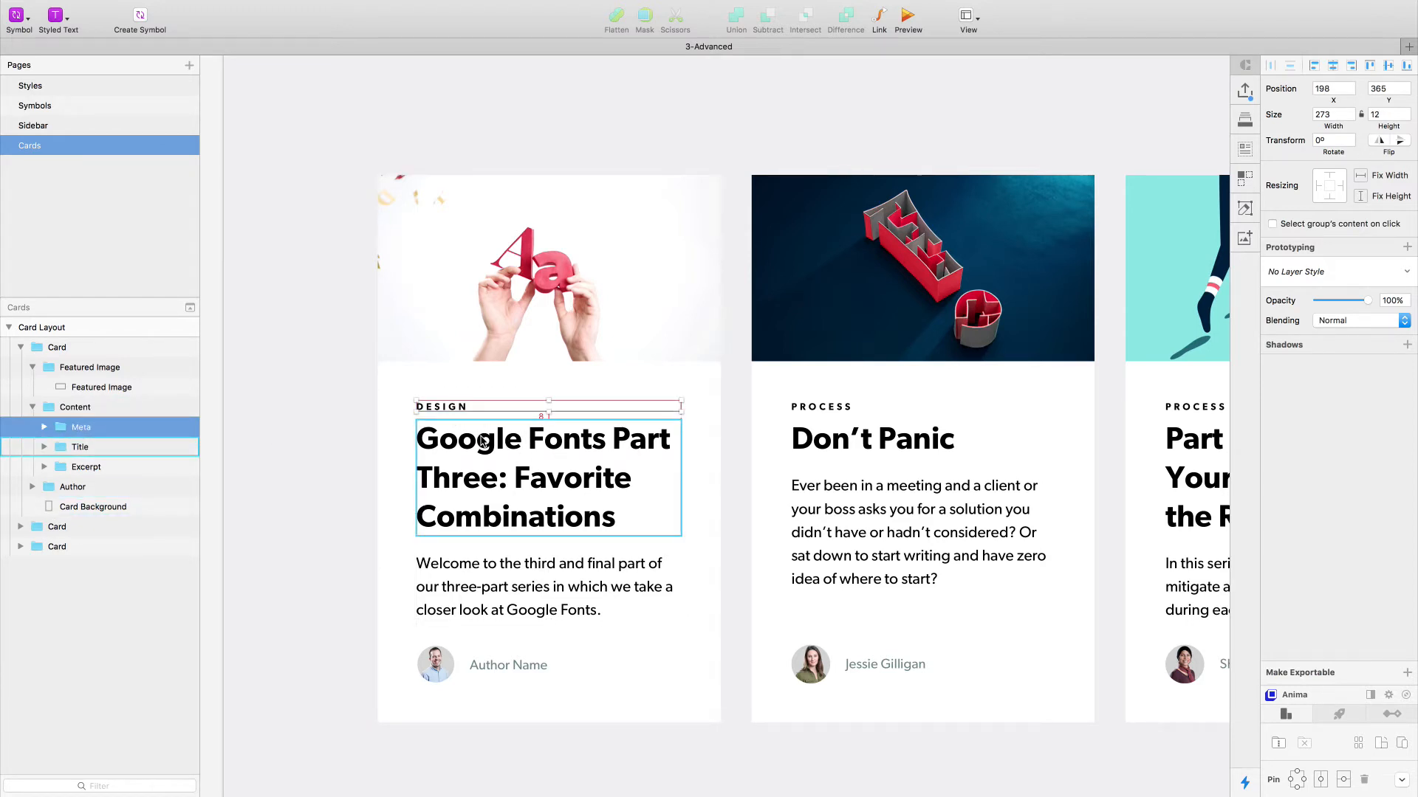
left_click(482, 441)
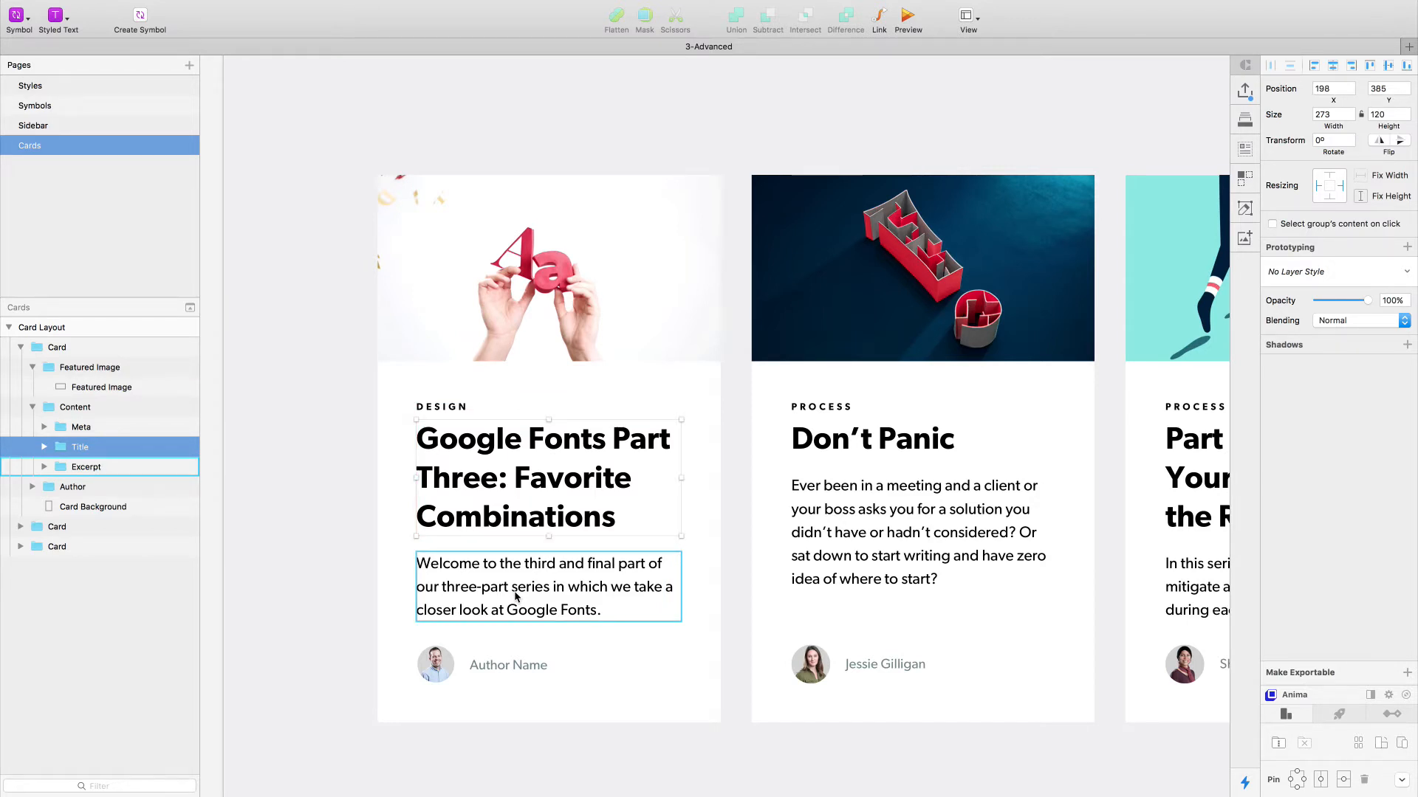
- Select the Avatar layer in the first card's Author group, inspect its image fill, and resize it to 40 × 40
left_click(445, 662)
key("Return")
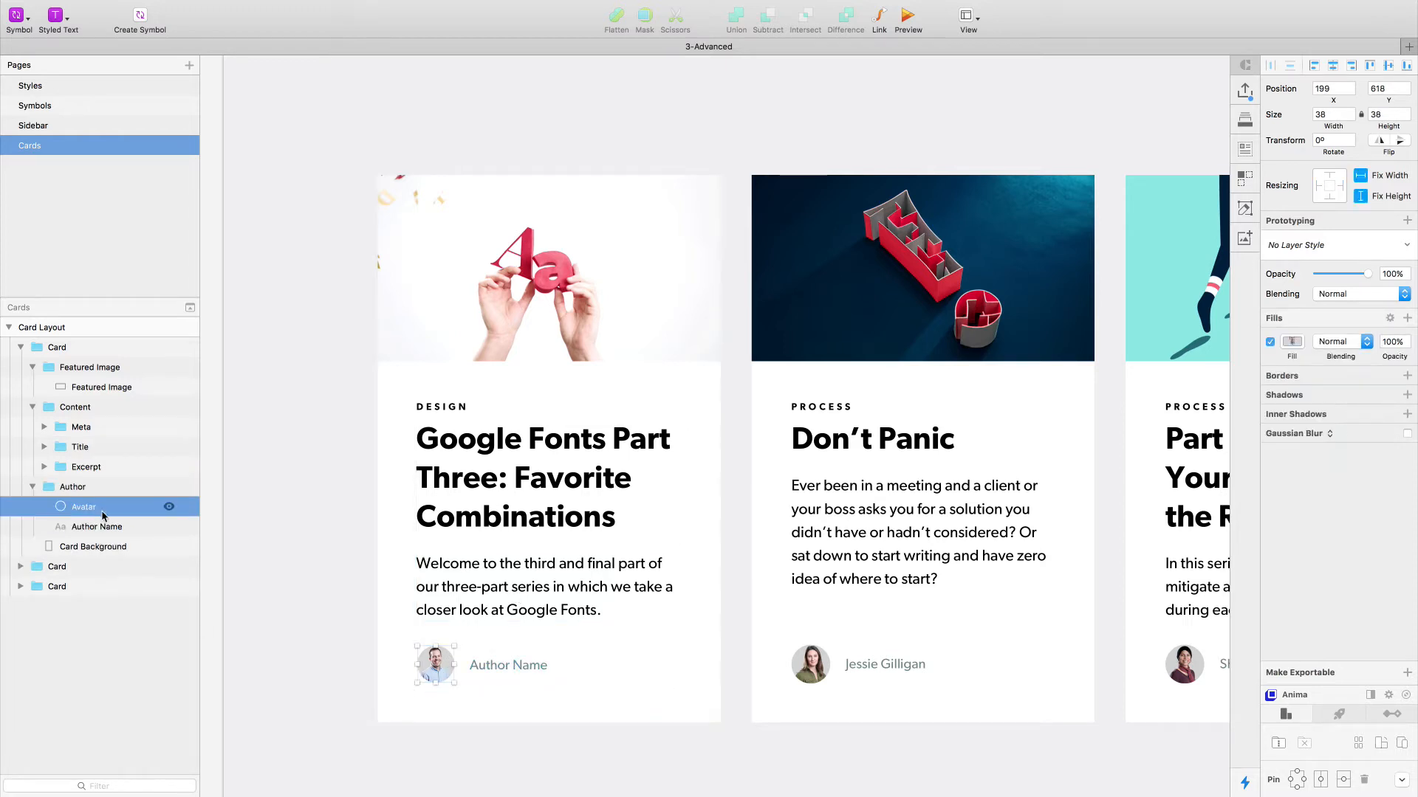
left_click(1292, 341)
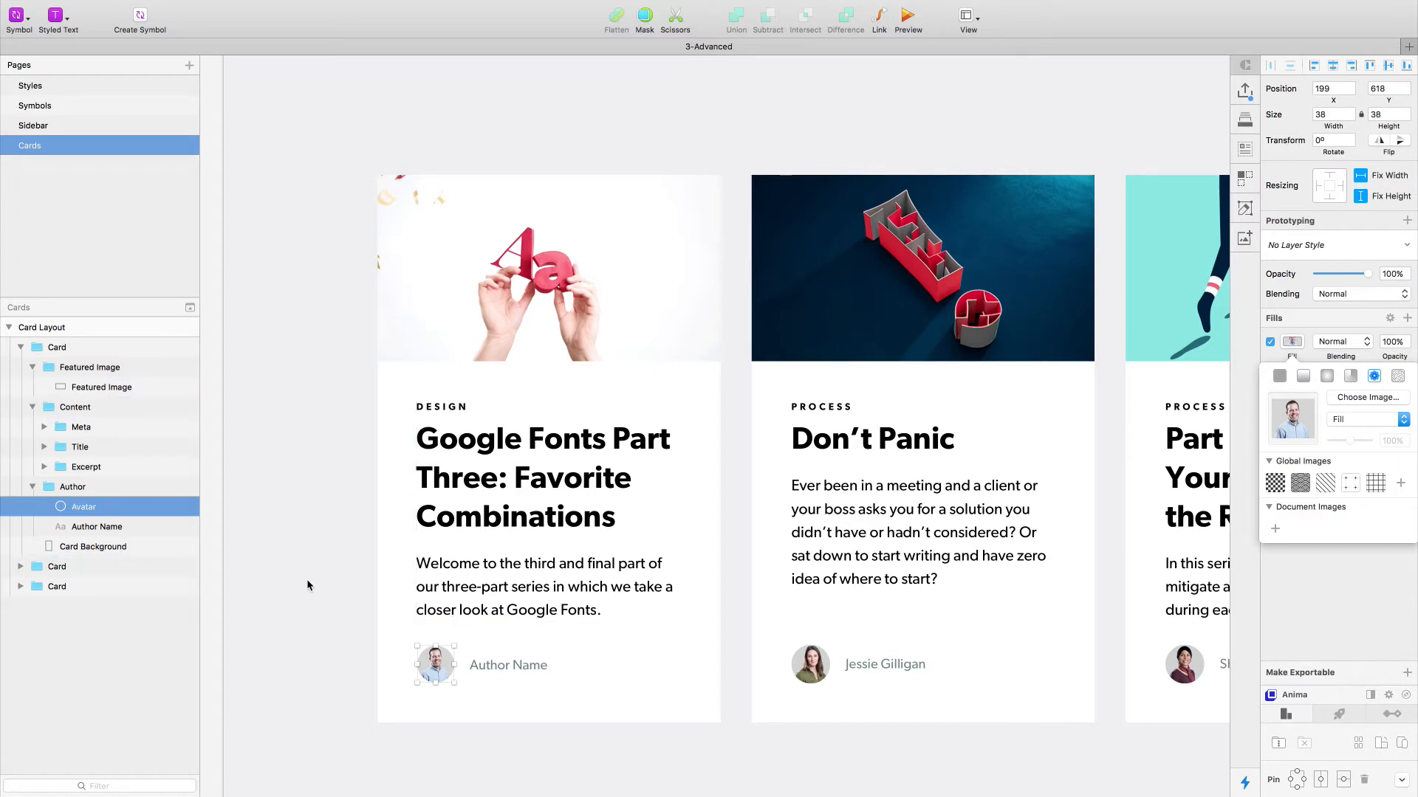
left_click(1329, 115)
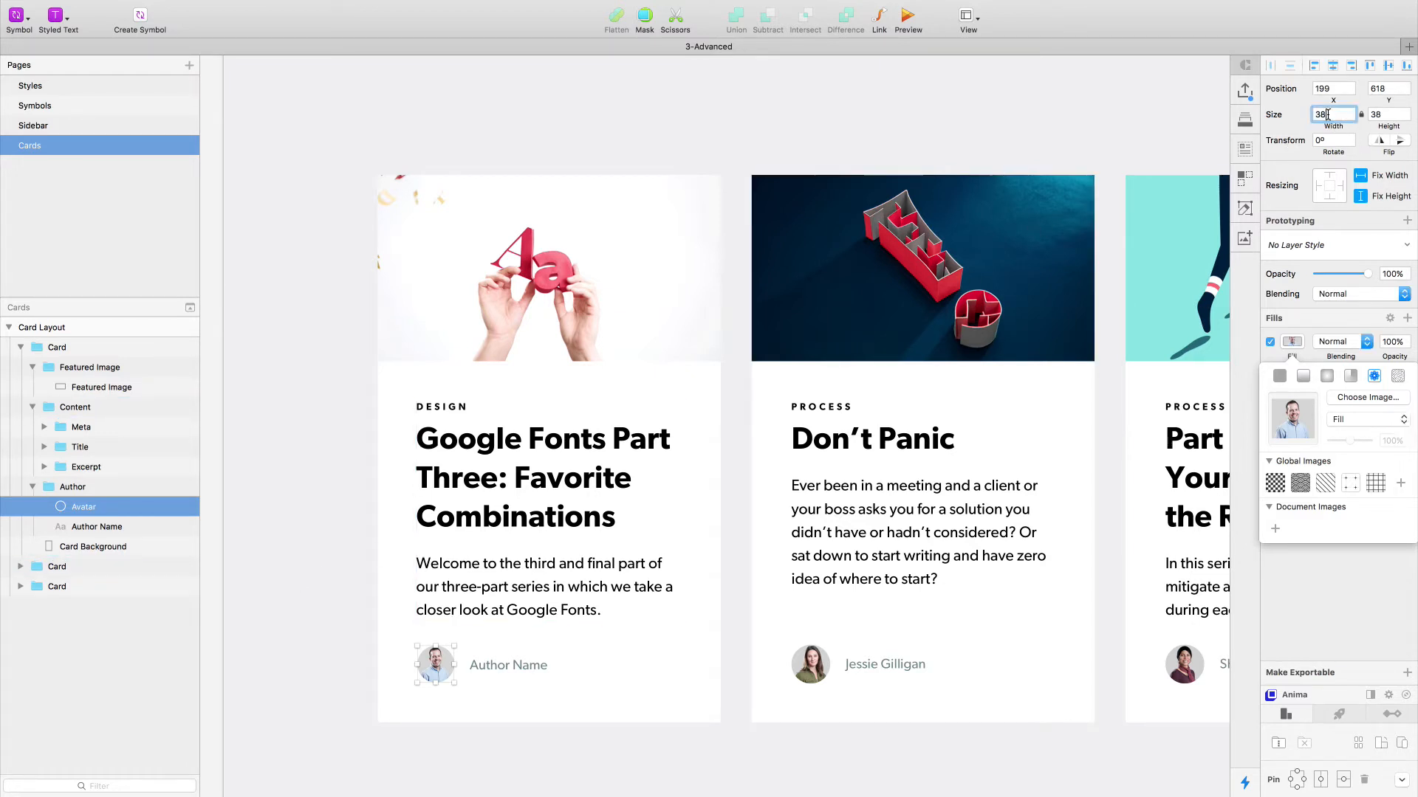
key("Up")
key("Up")
left_click(330, 626)
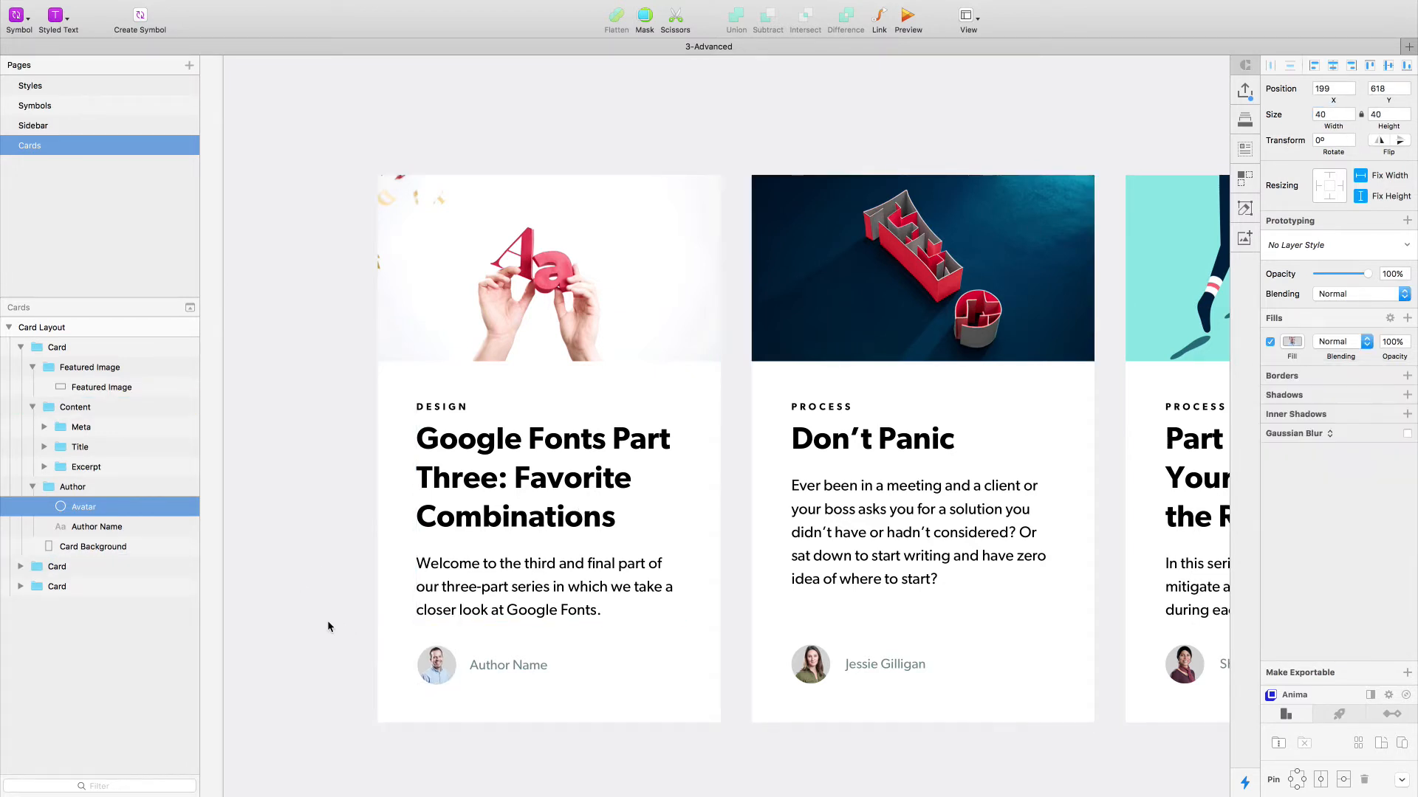
double_click(446, 668)
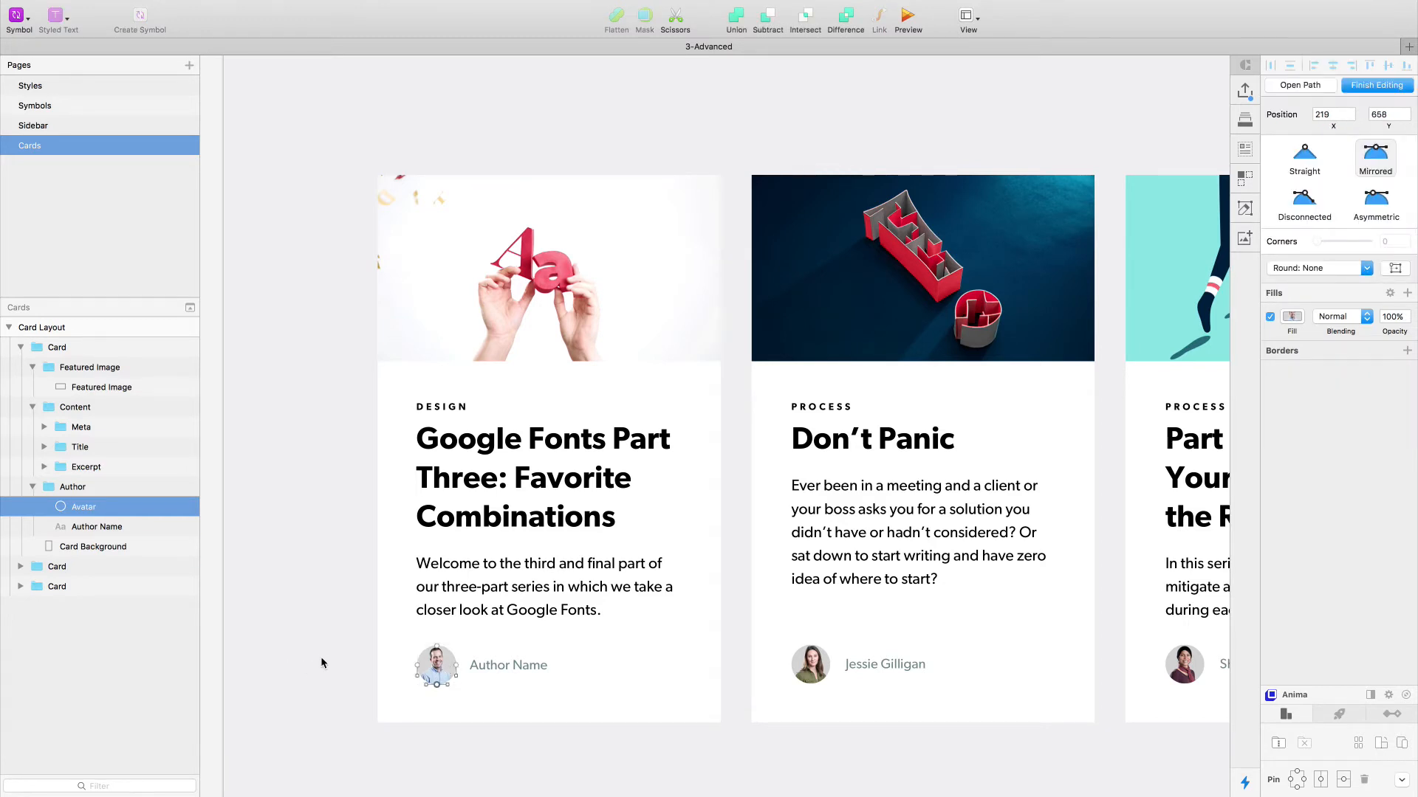
left_click(316, 654)
left_click(445, 672)
left_click(489, 666)
left_click(332, 645)
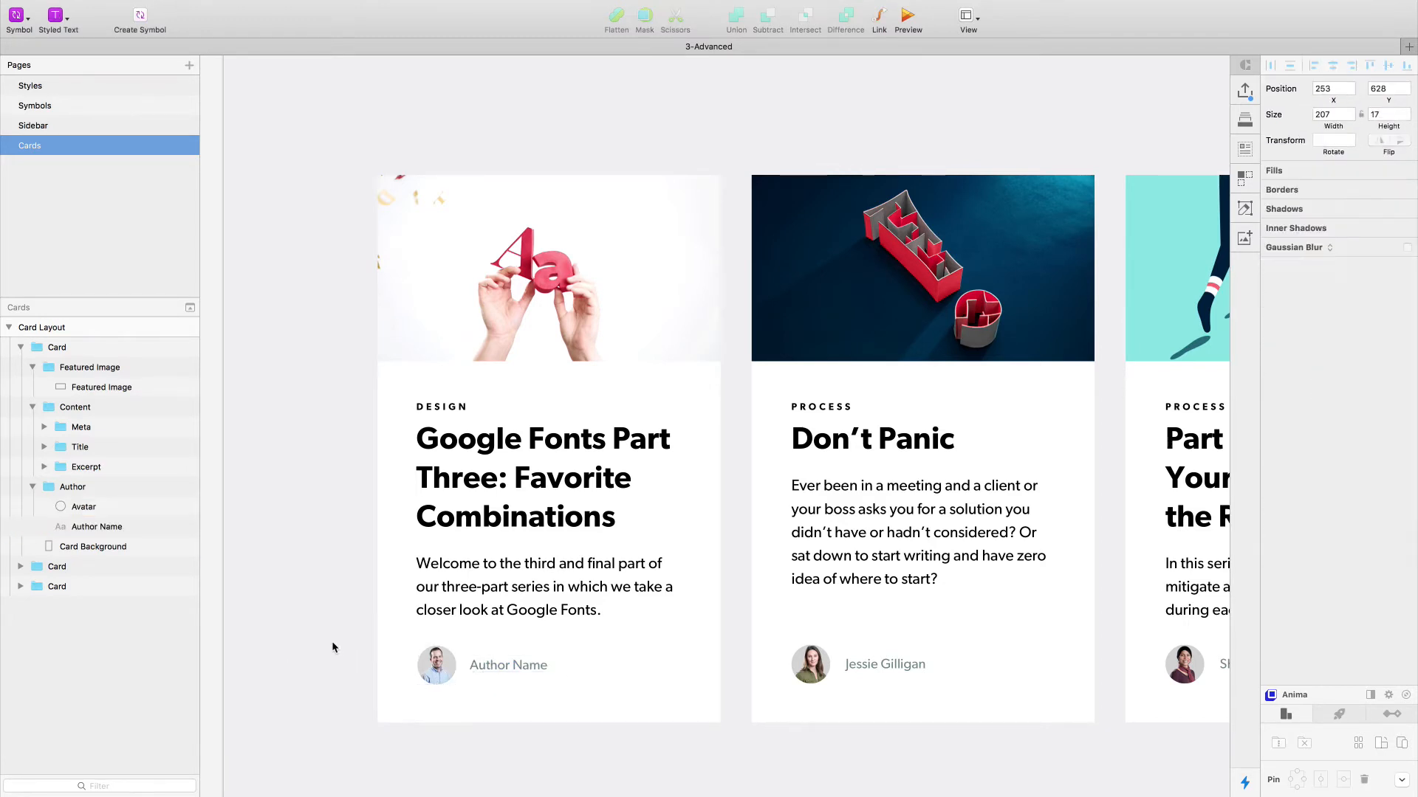
- Move the first card's Author group to X 198, Y 617
double_click(458, 665)
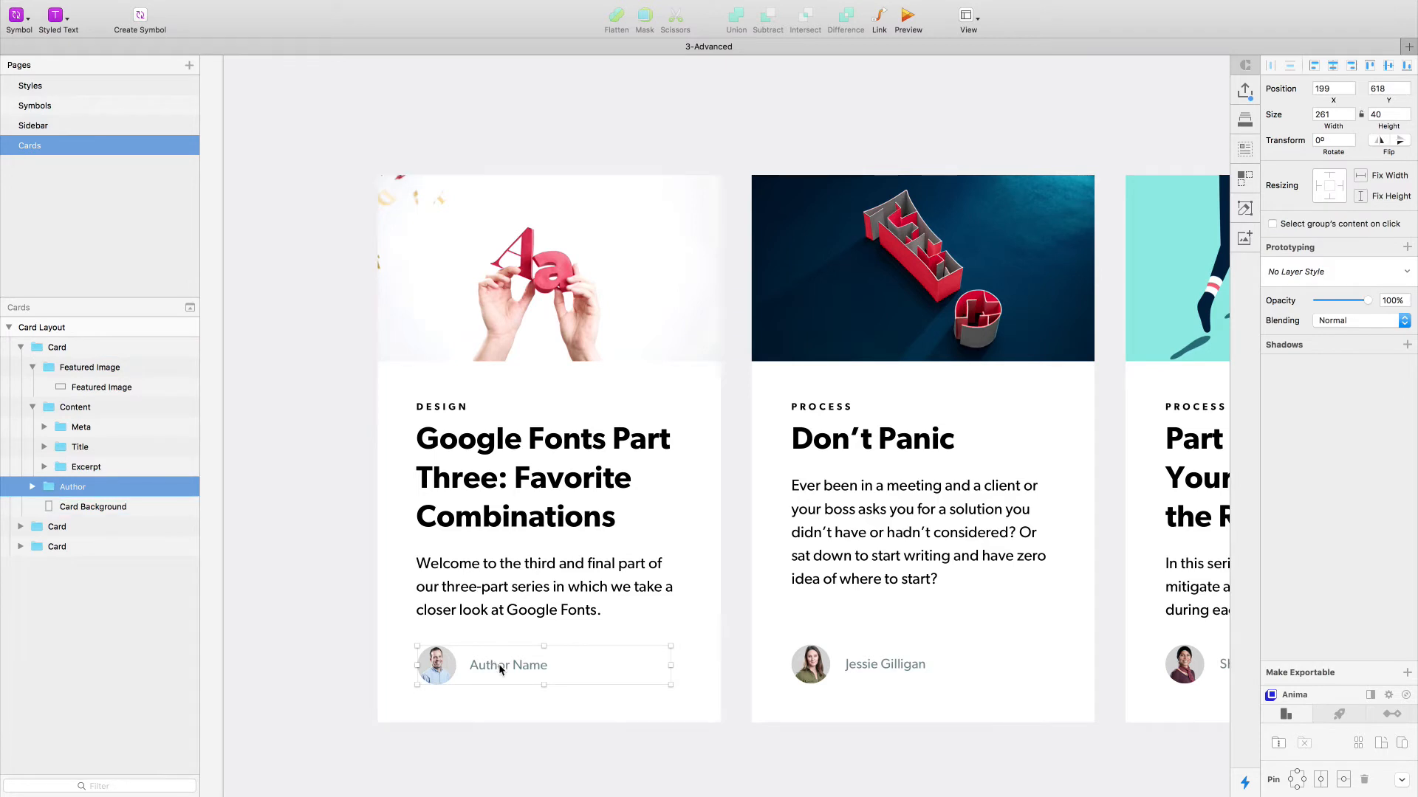
double_click(499, 669)
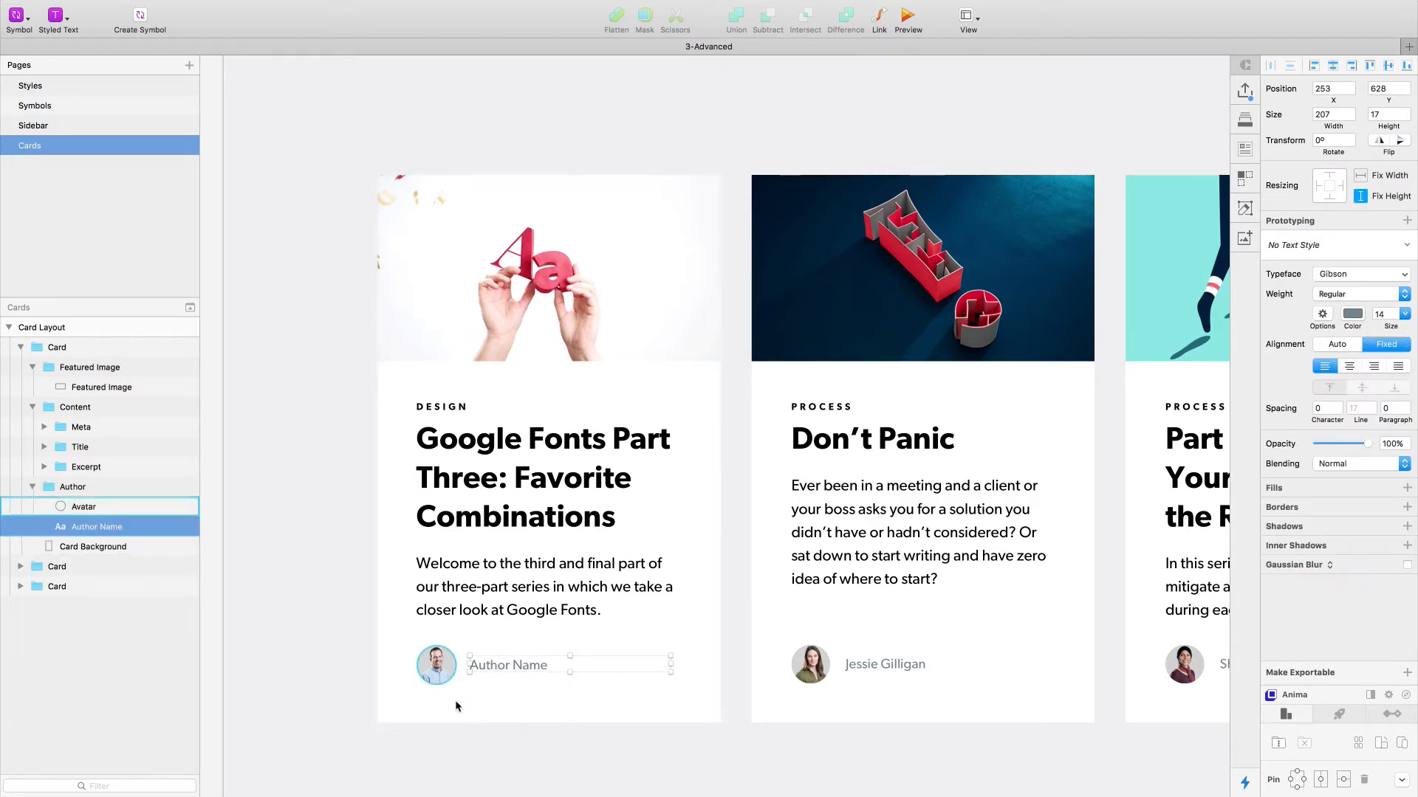
key("Escape")
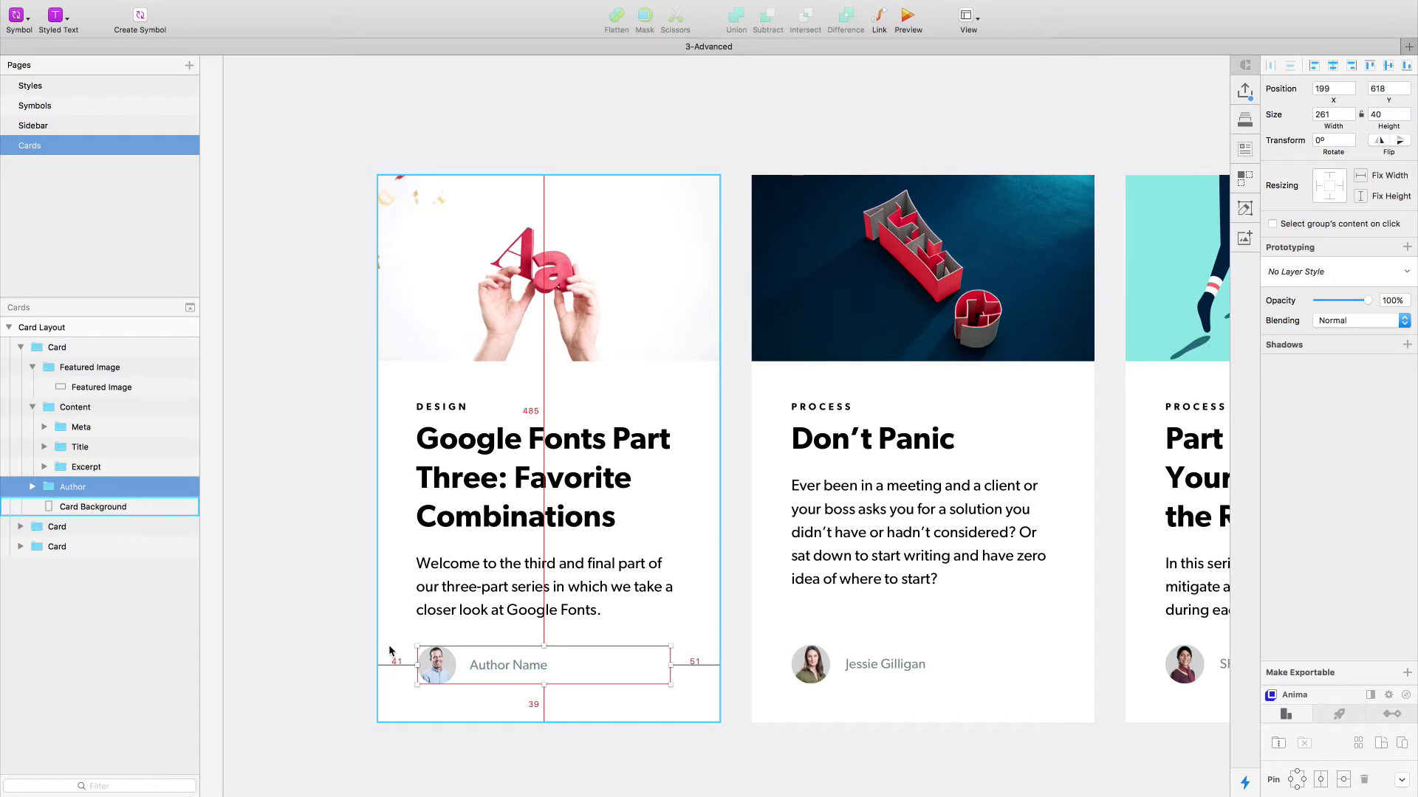
key("Left")
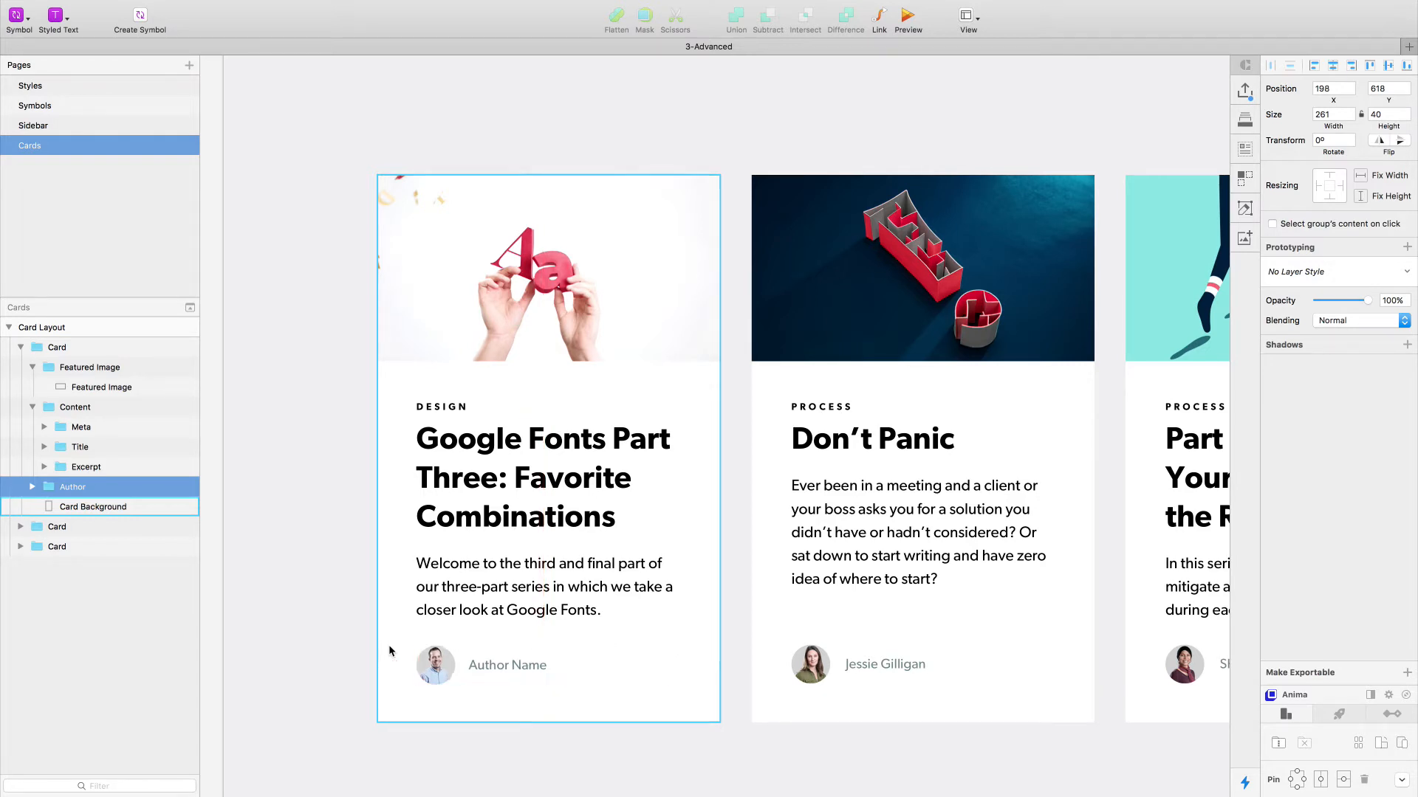
key("Up")
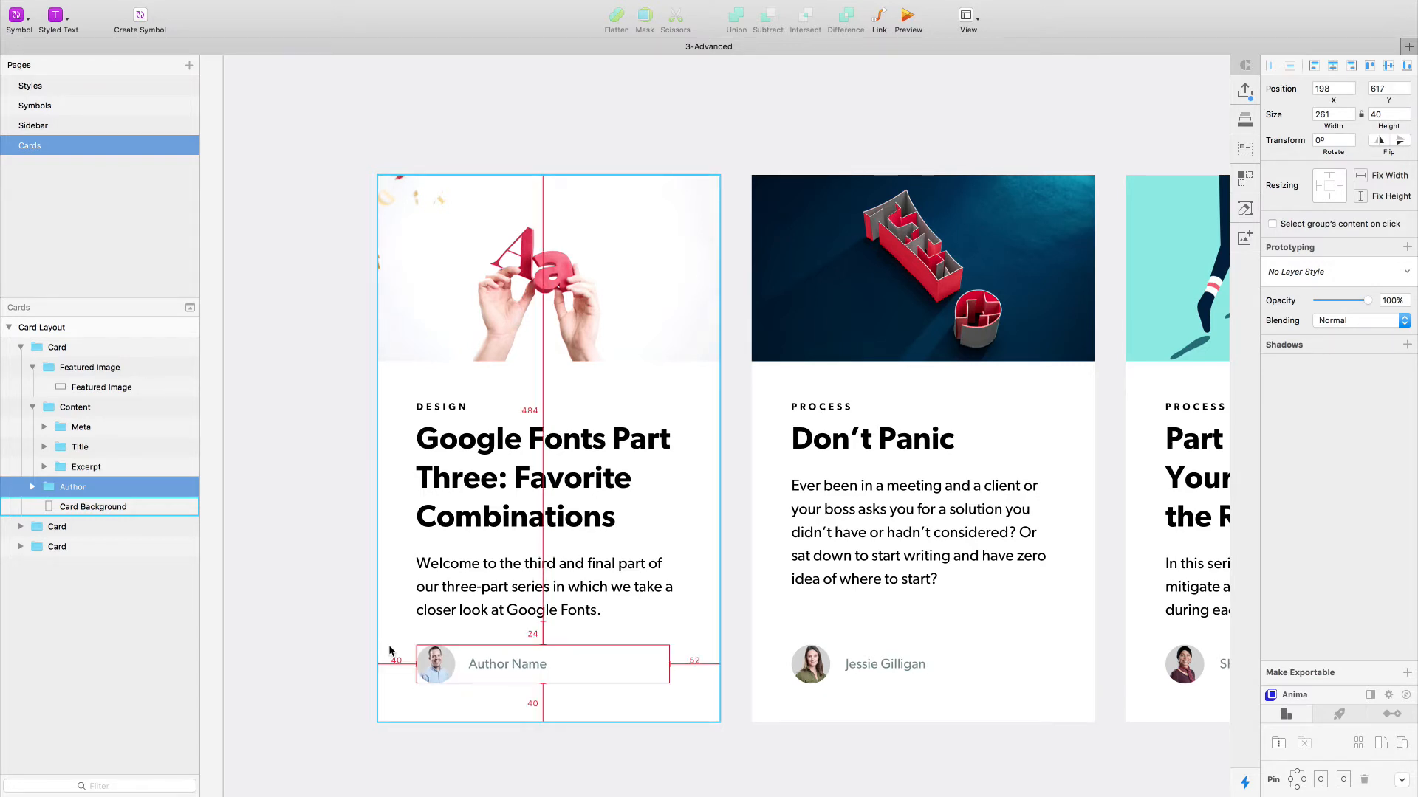
- Set the width of the Author Name text layer in the first card to 219
double_click(510, 663)
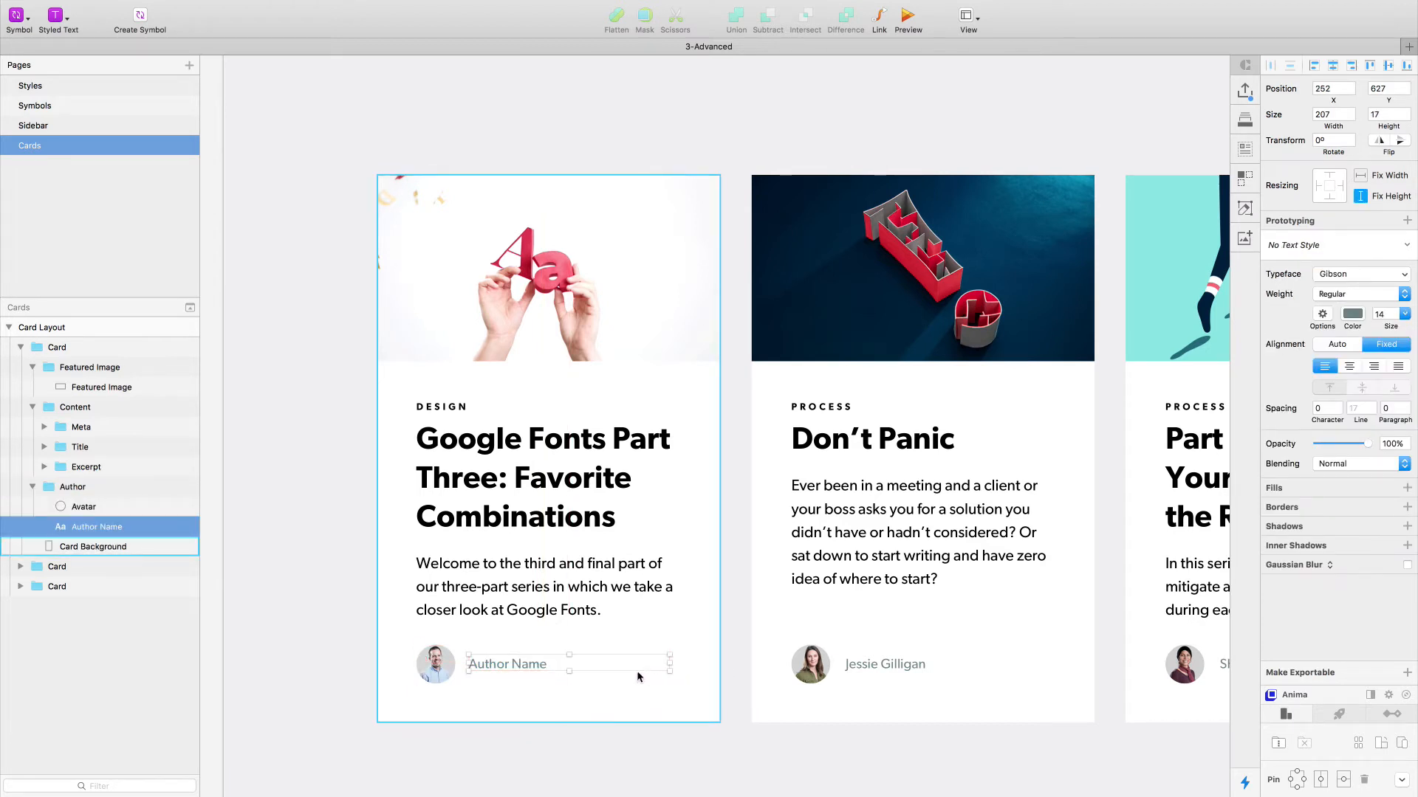
left_click(1337, 114)
key("Up")
key("Up")
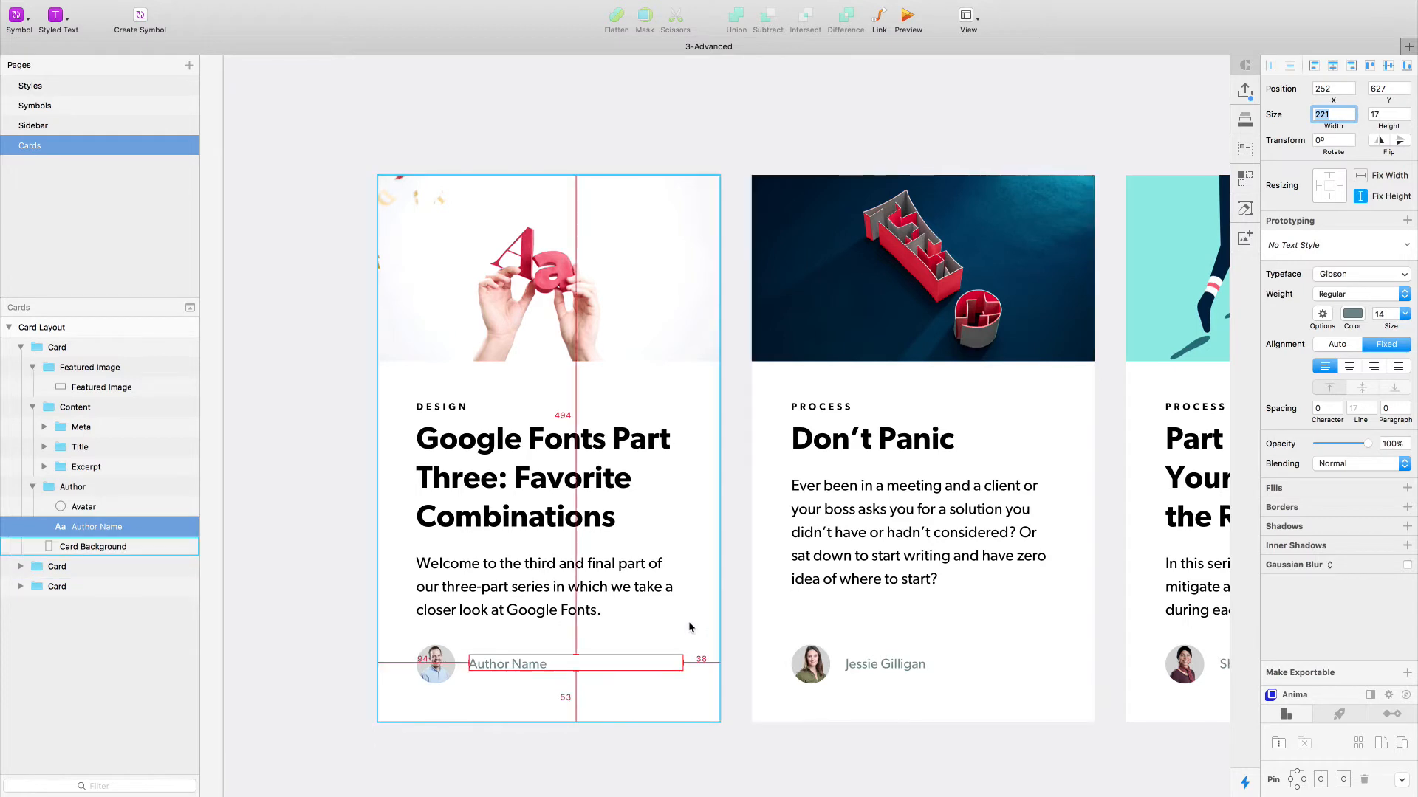
key("Down")
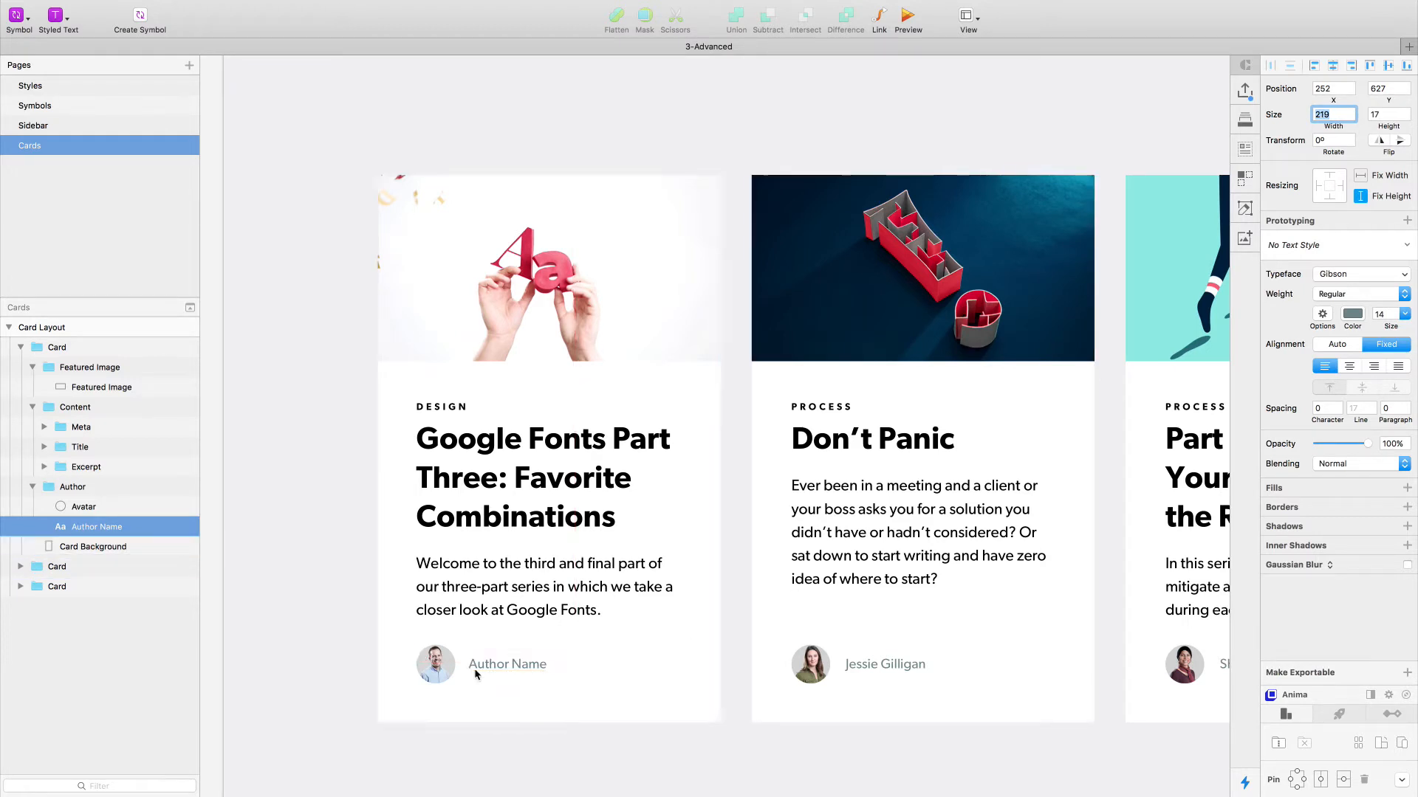
- Measure the margins around the first card's Author group and the gap between the Content group and the featured image
left_click(426, 664)
double_click(427, 664)
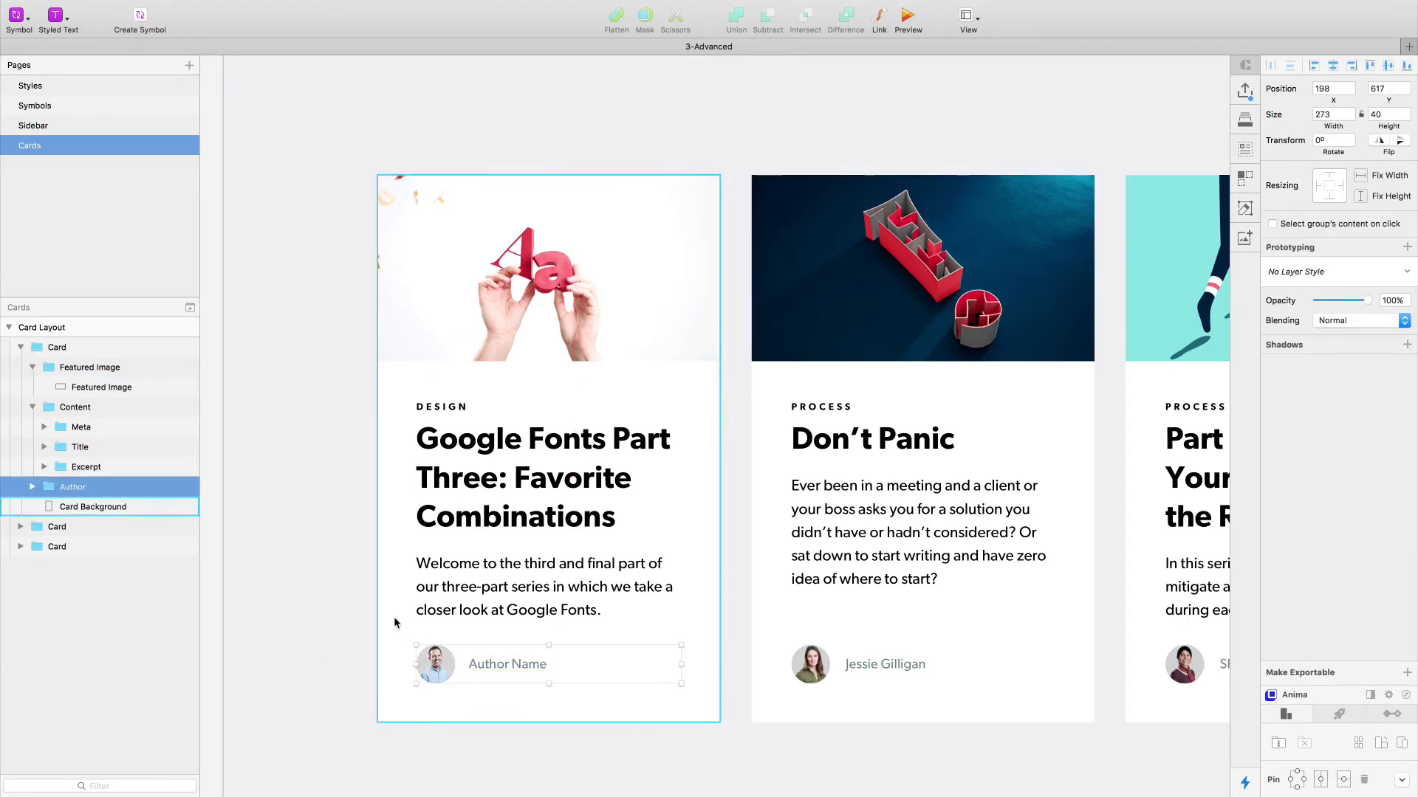
key("alt")
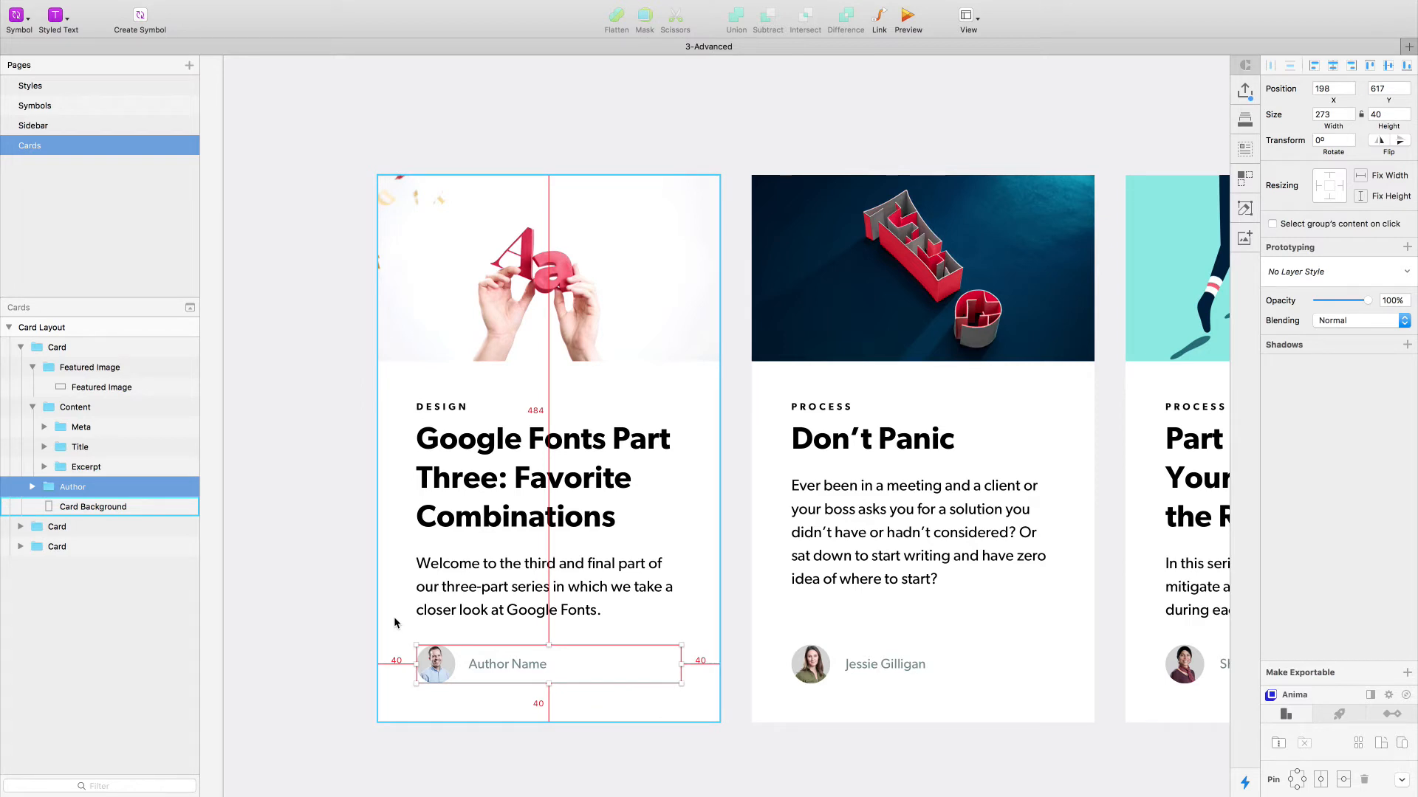
left_click(443, 575)
key("alt")
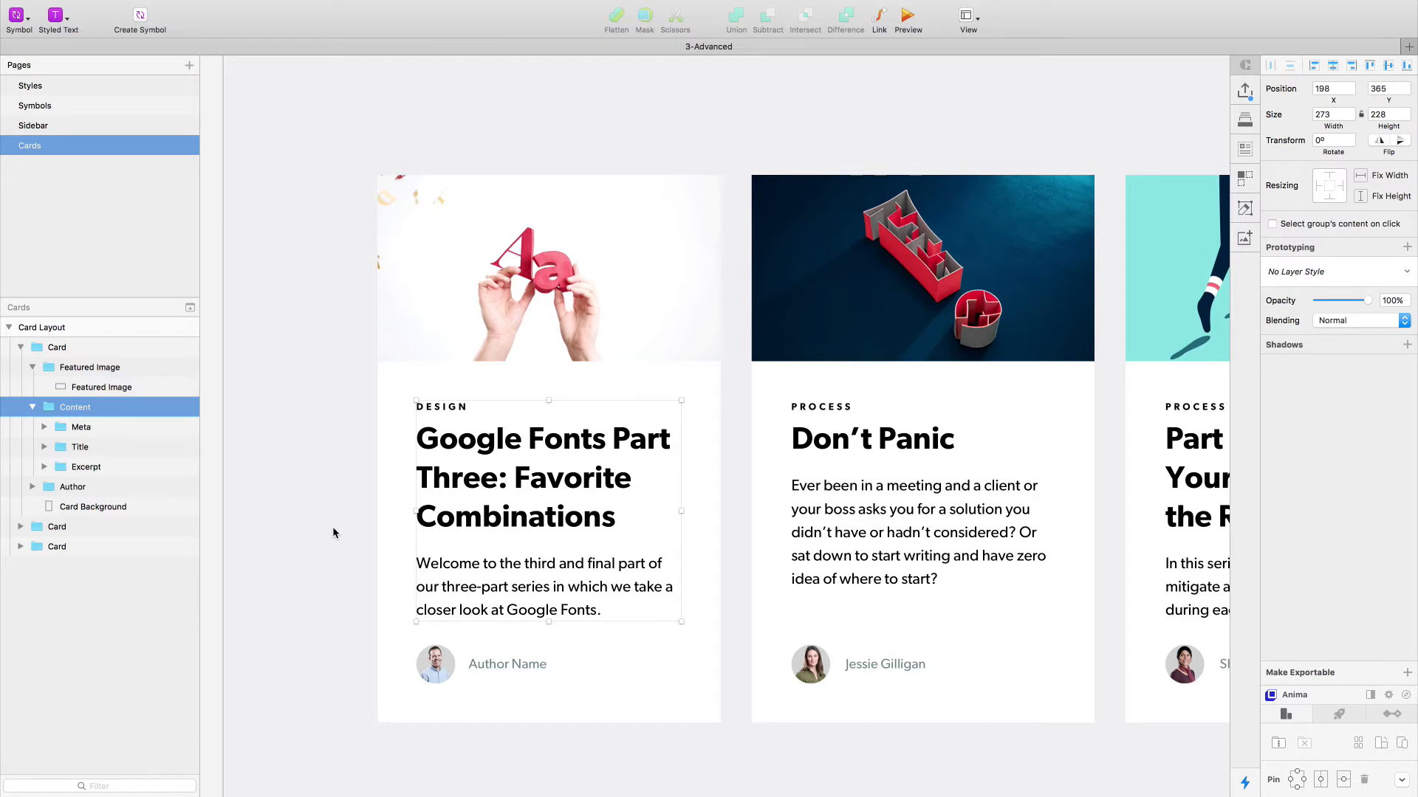
key("alt")
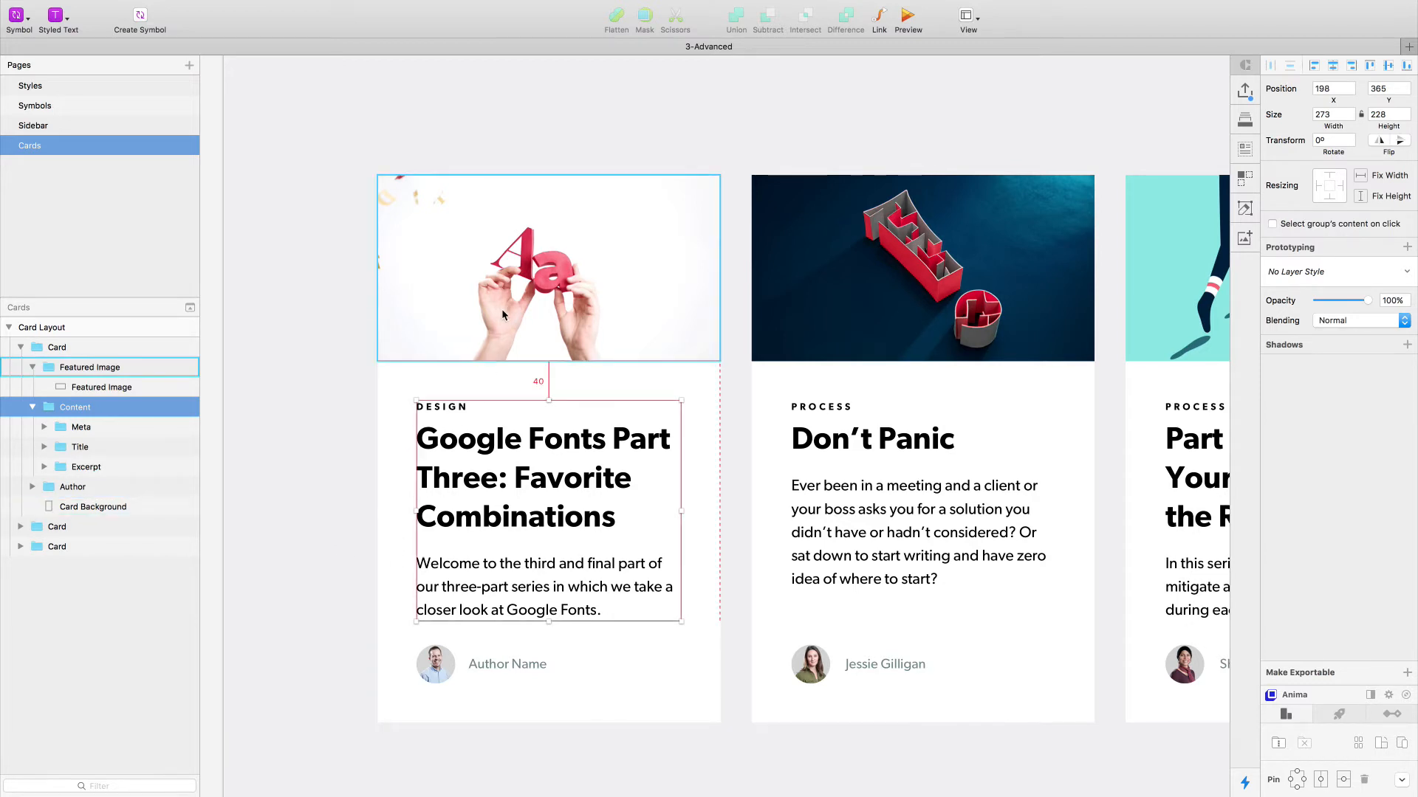
left_click(472, 668)
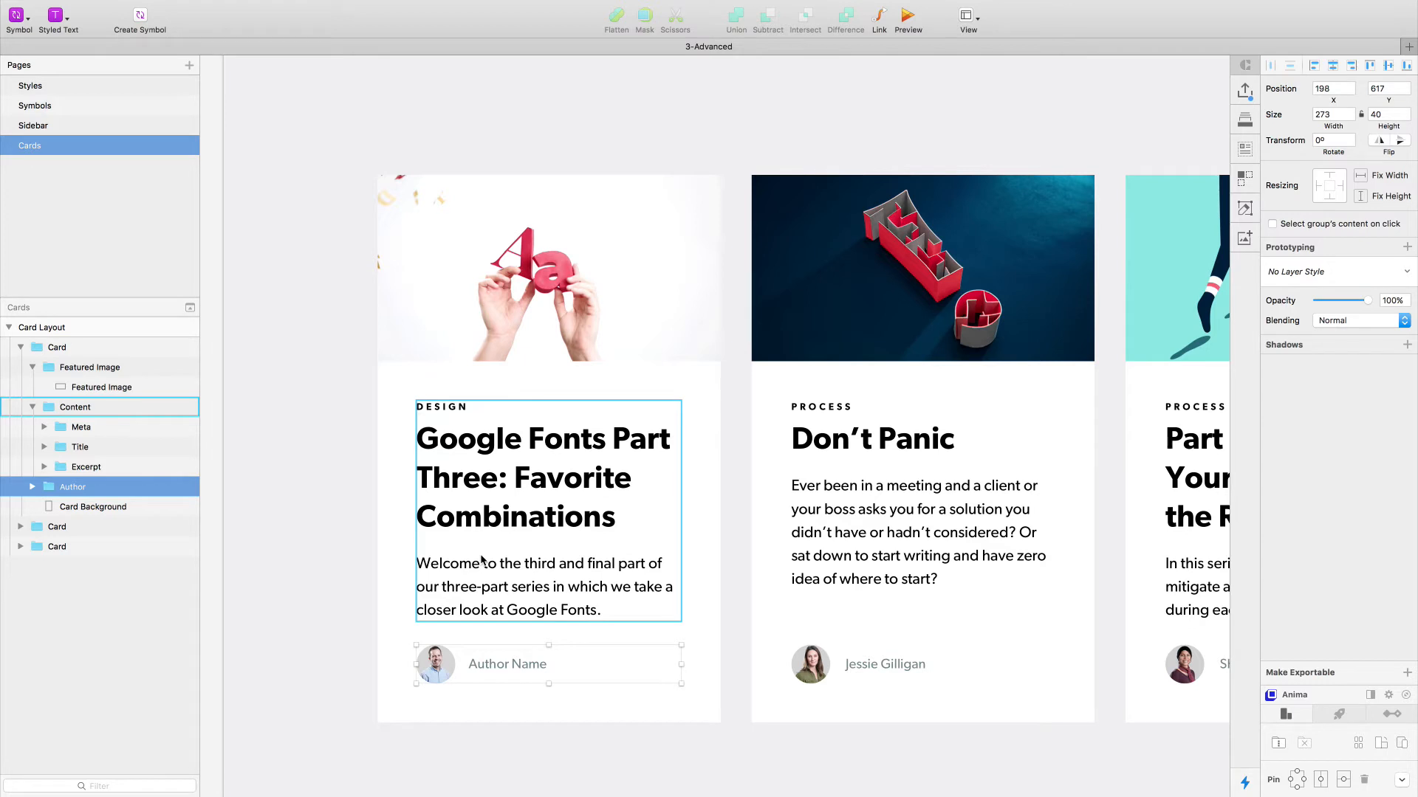
left_click(363, 557)
- Create a symbol named "Blog Card" from the first Card group and send it to the Symbols page
left_click(533, 547)
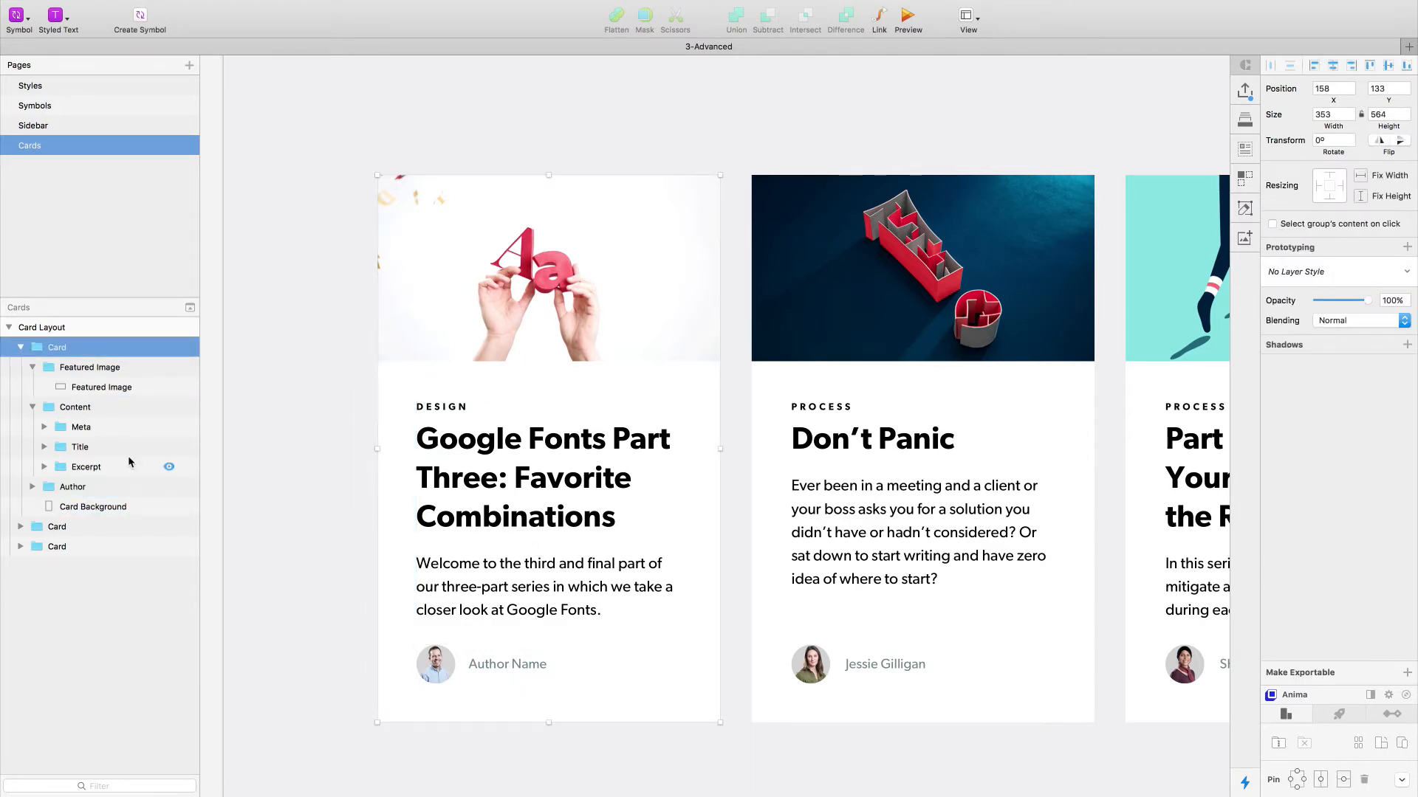
left_click(20, 348)
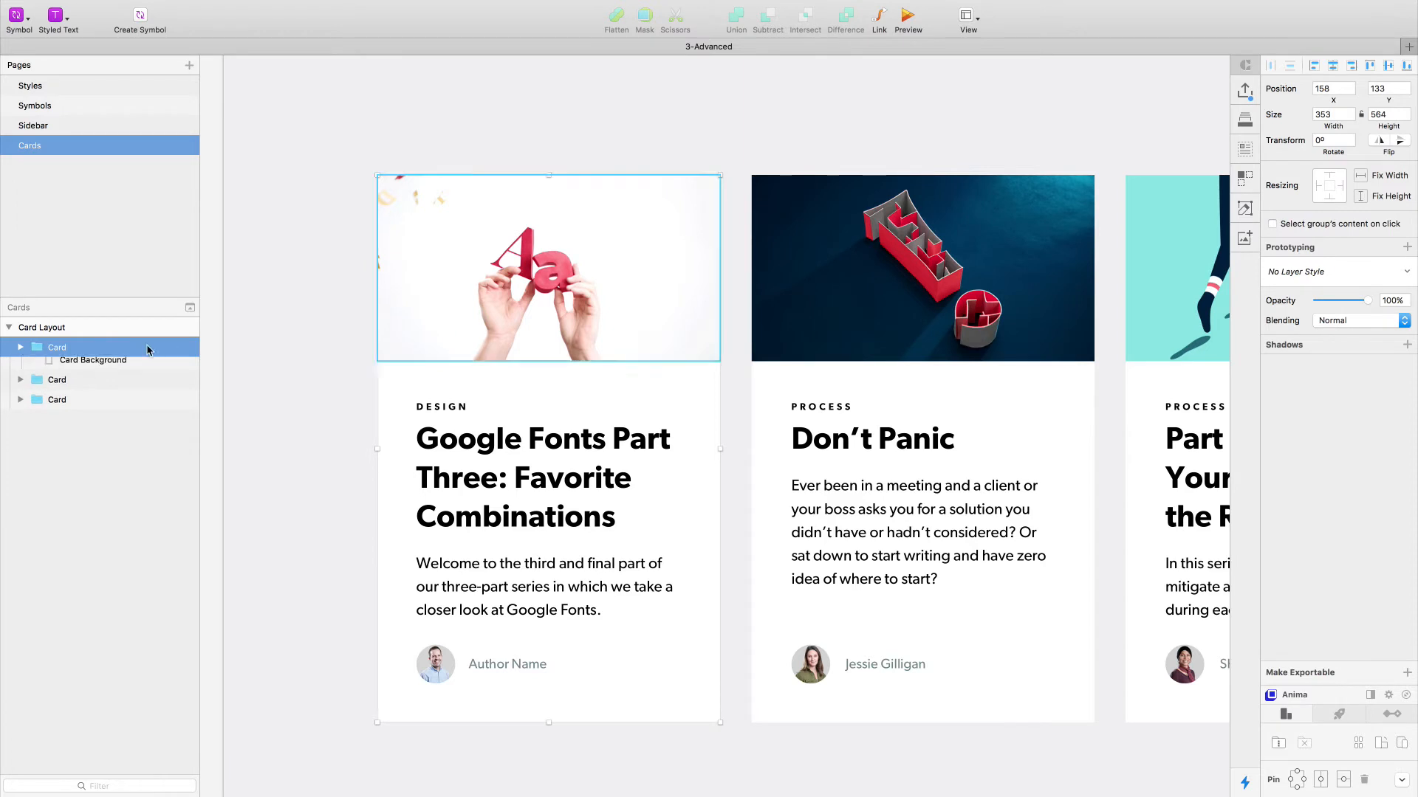
left_click(142, 17)
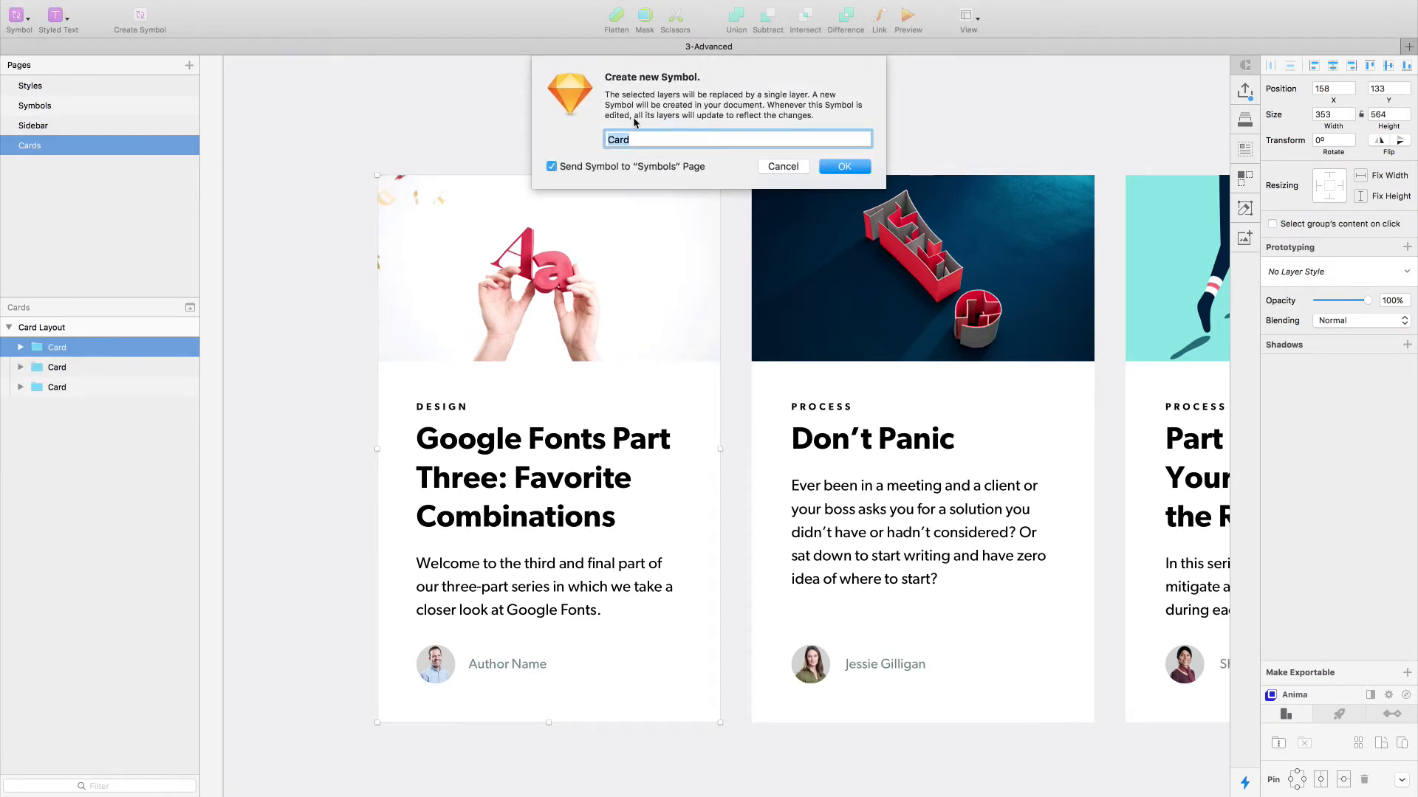
type("Blog Card")
key("Return")
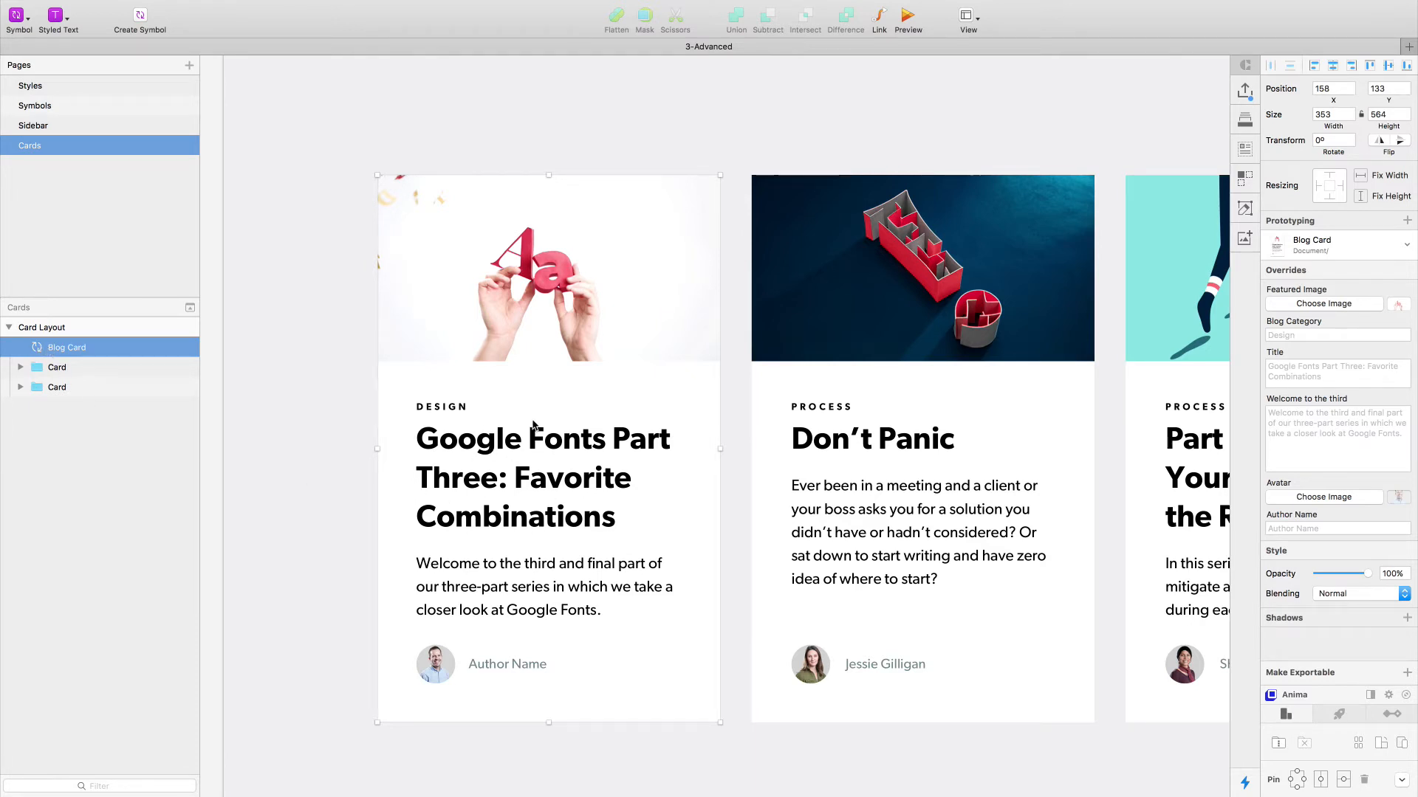
- Open the Blog Card symbol for editing and pin its Featured Image group to the card's left and right edges
double_click(458, 473)
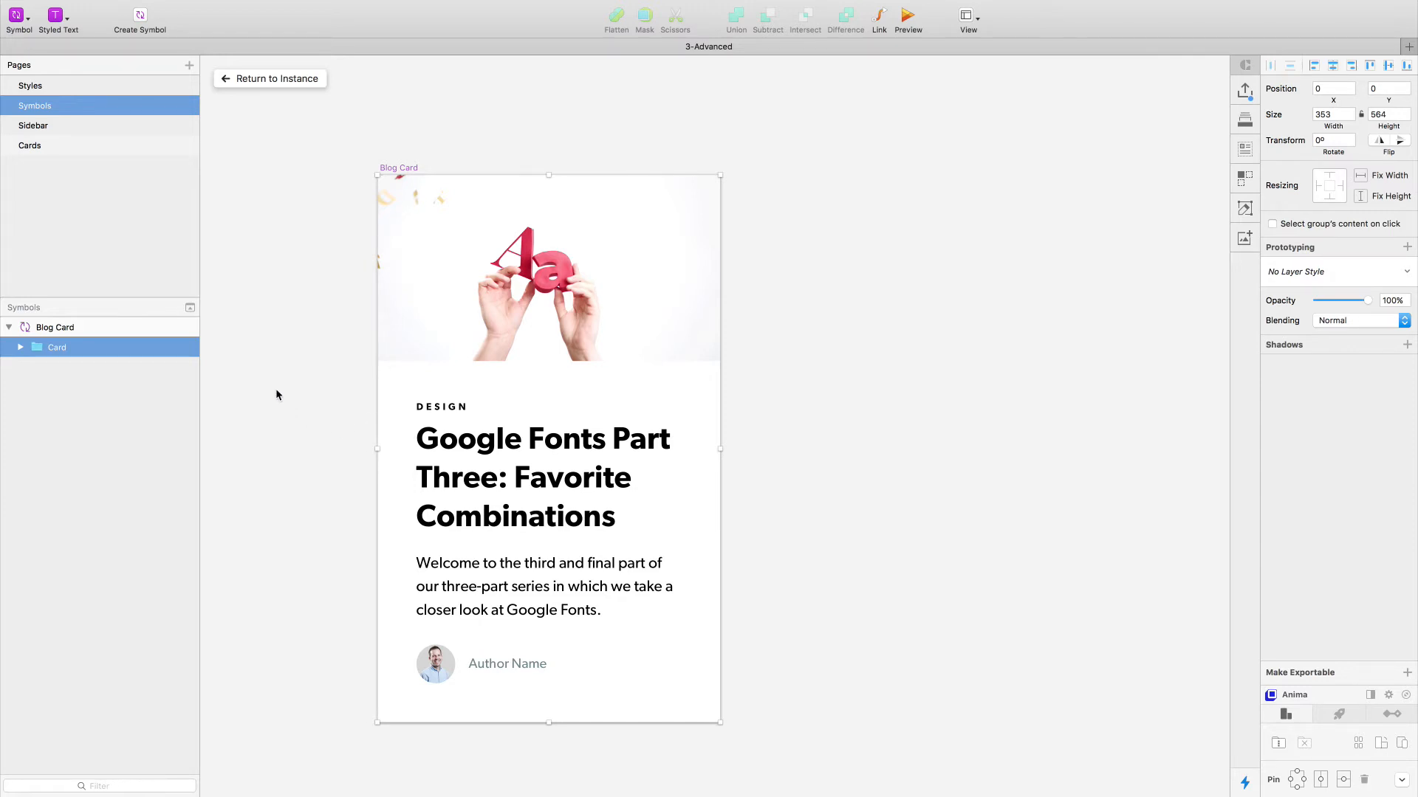
key("Return")
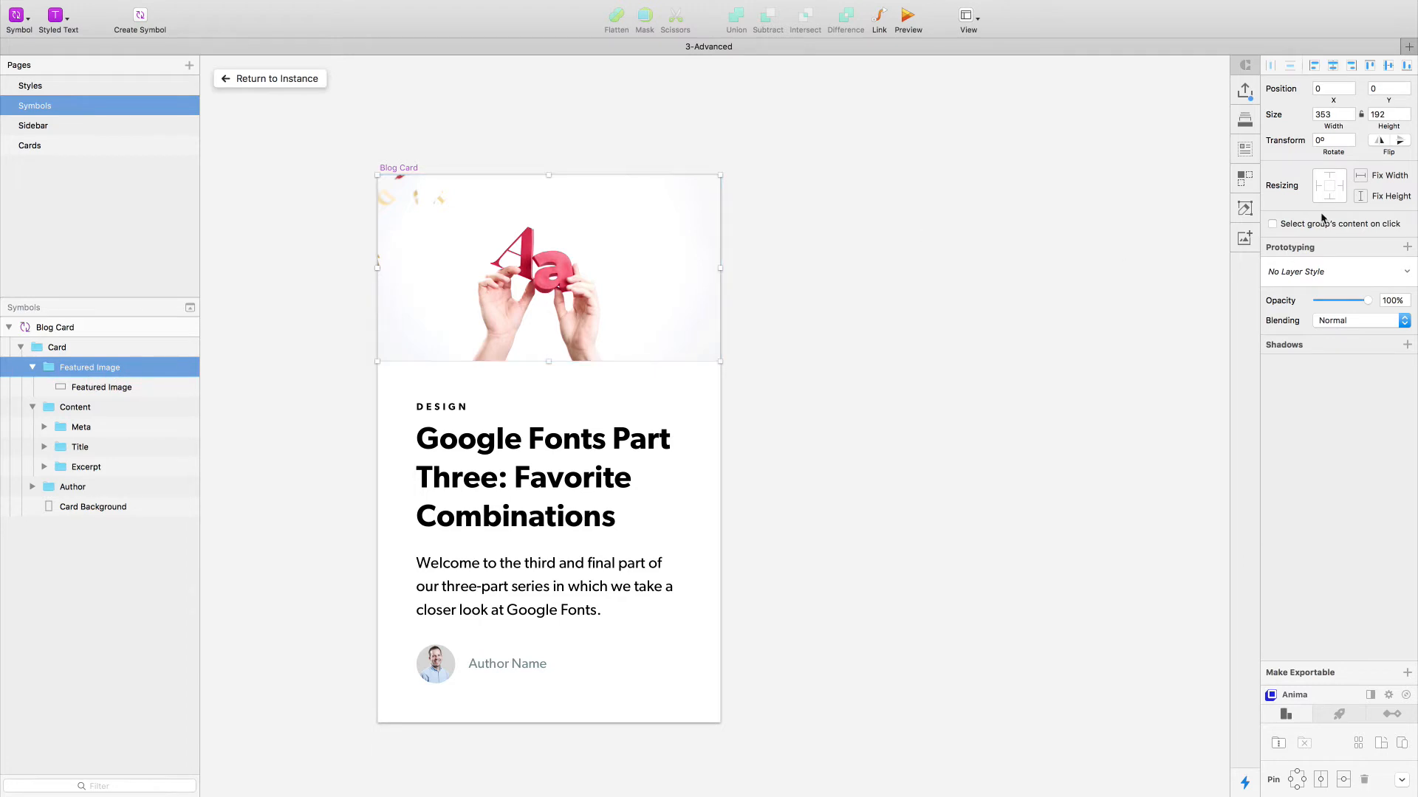
left_click(1319, 187)
left_click(1338, 186)
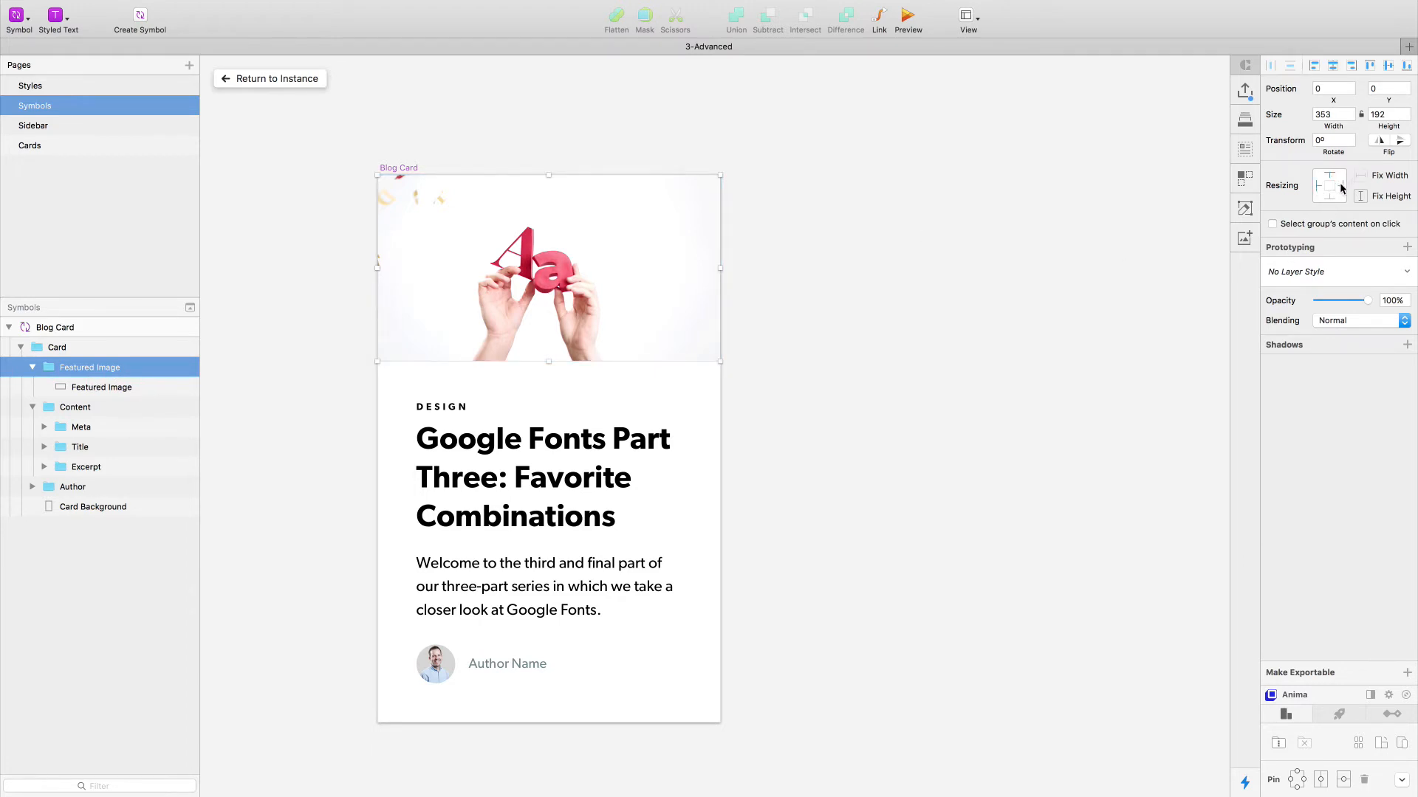
left_click(87, 389)
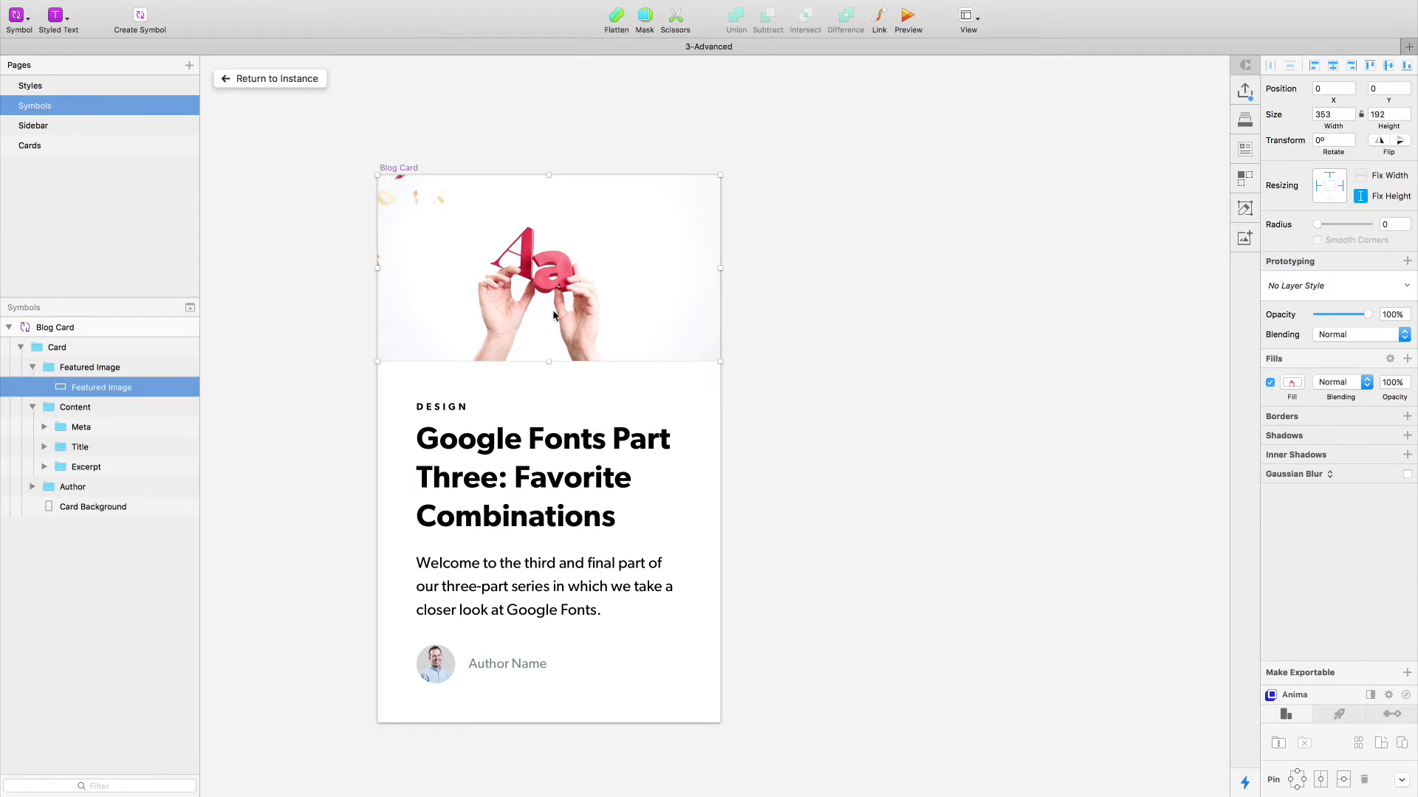
left_click(33, 367)
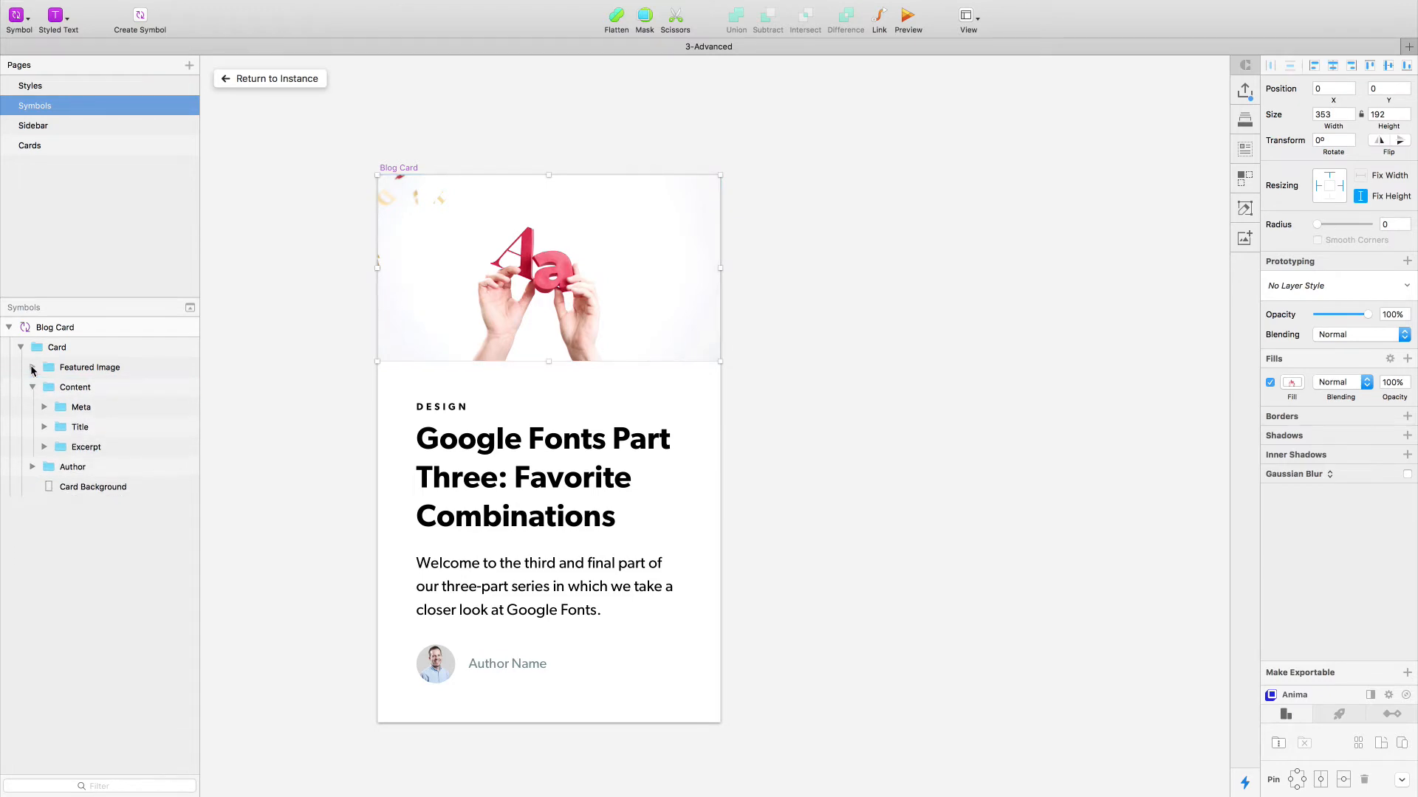
- Try turning the Content group into a vertical stacked group, and undo the stacking
left_click(77, 389)
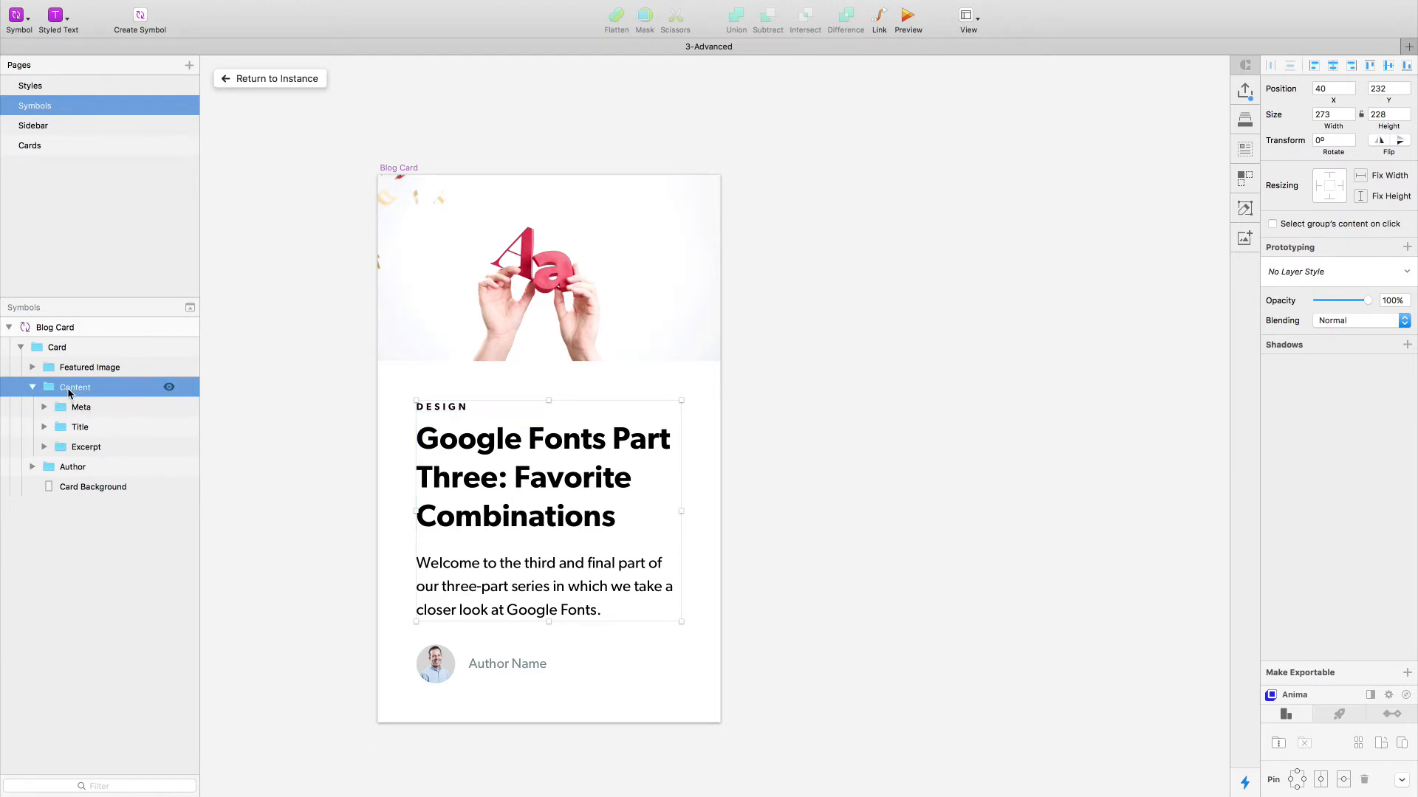
left_click(1279, 744)
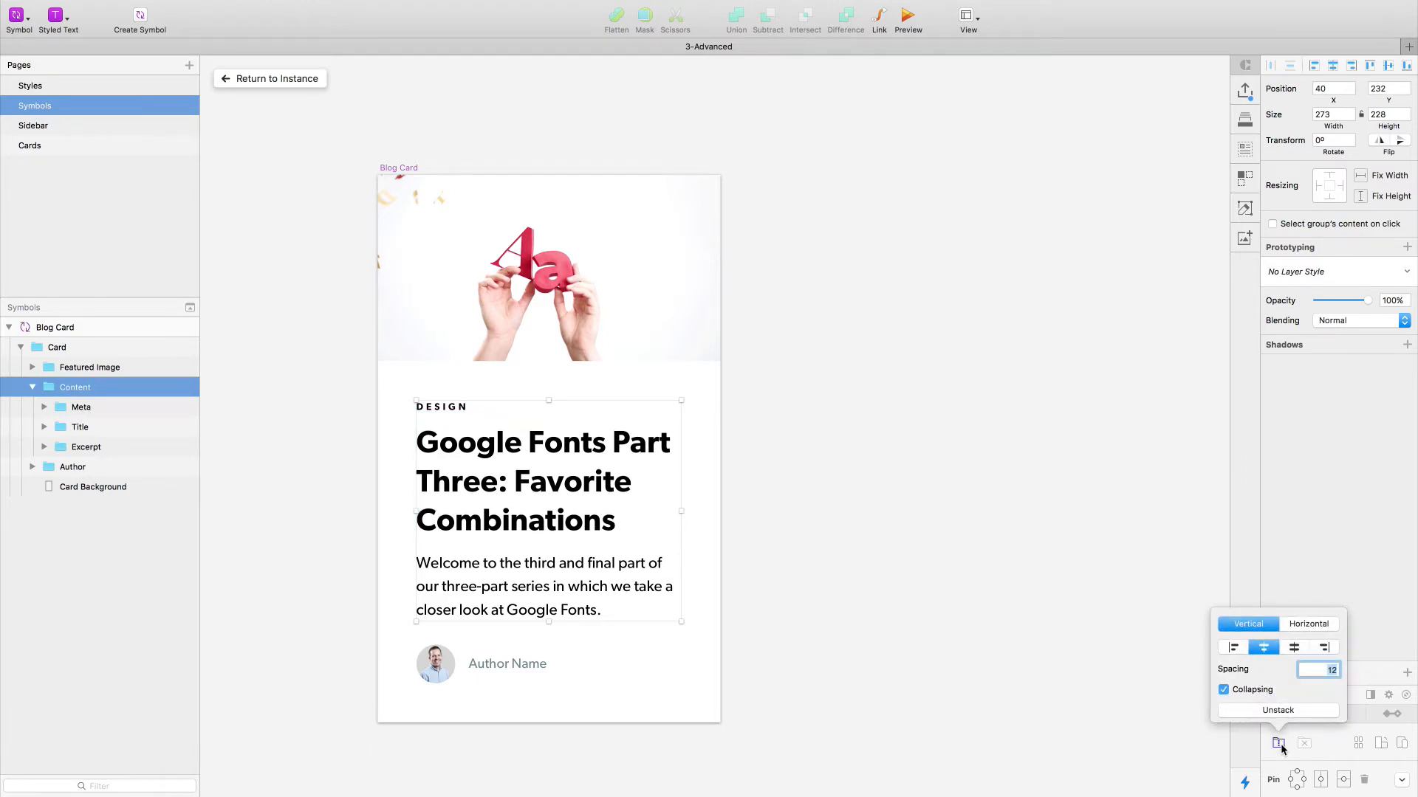
left_click(787, 479)
key("super+z")
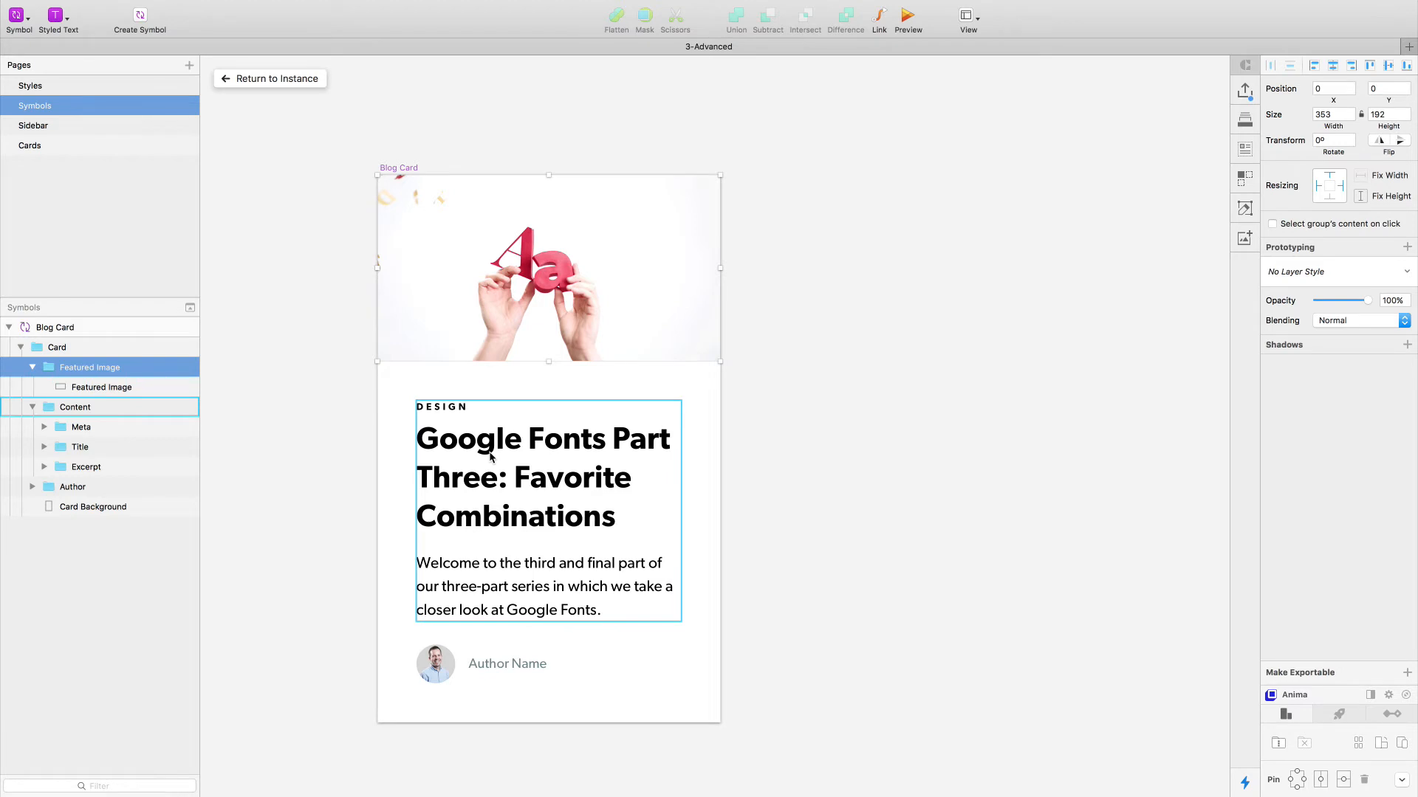
- Try turning the Content group into a vertical stacked group with varied spacing, ending at 11
left_click(466, 428)
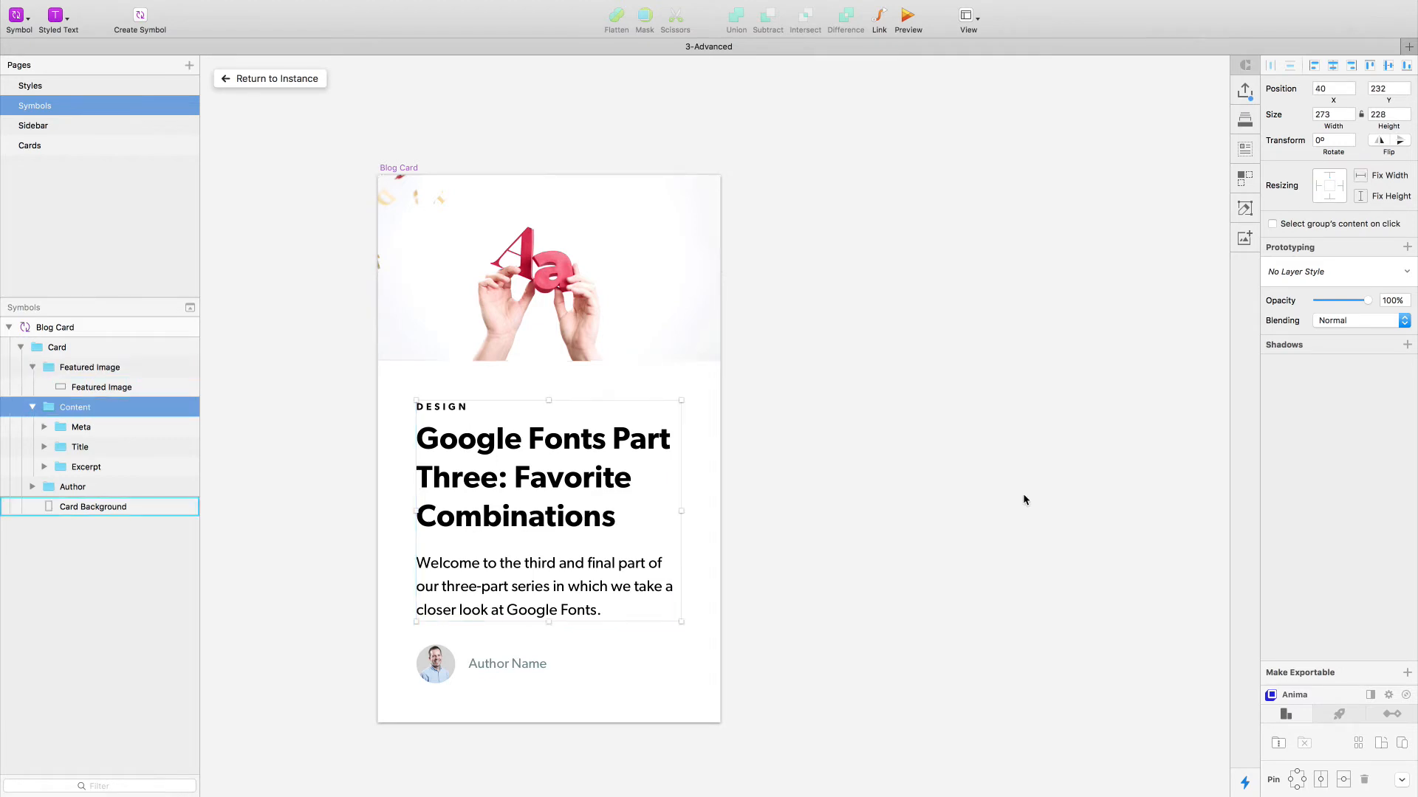
left_click(1279, 745)
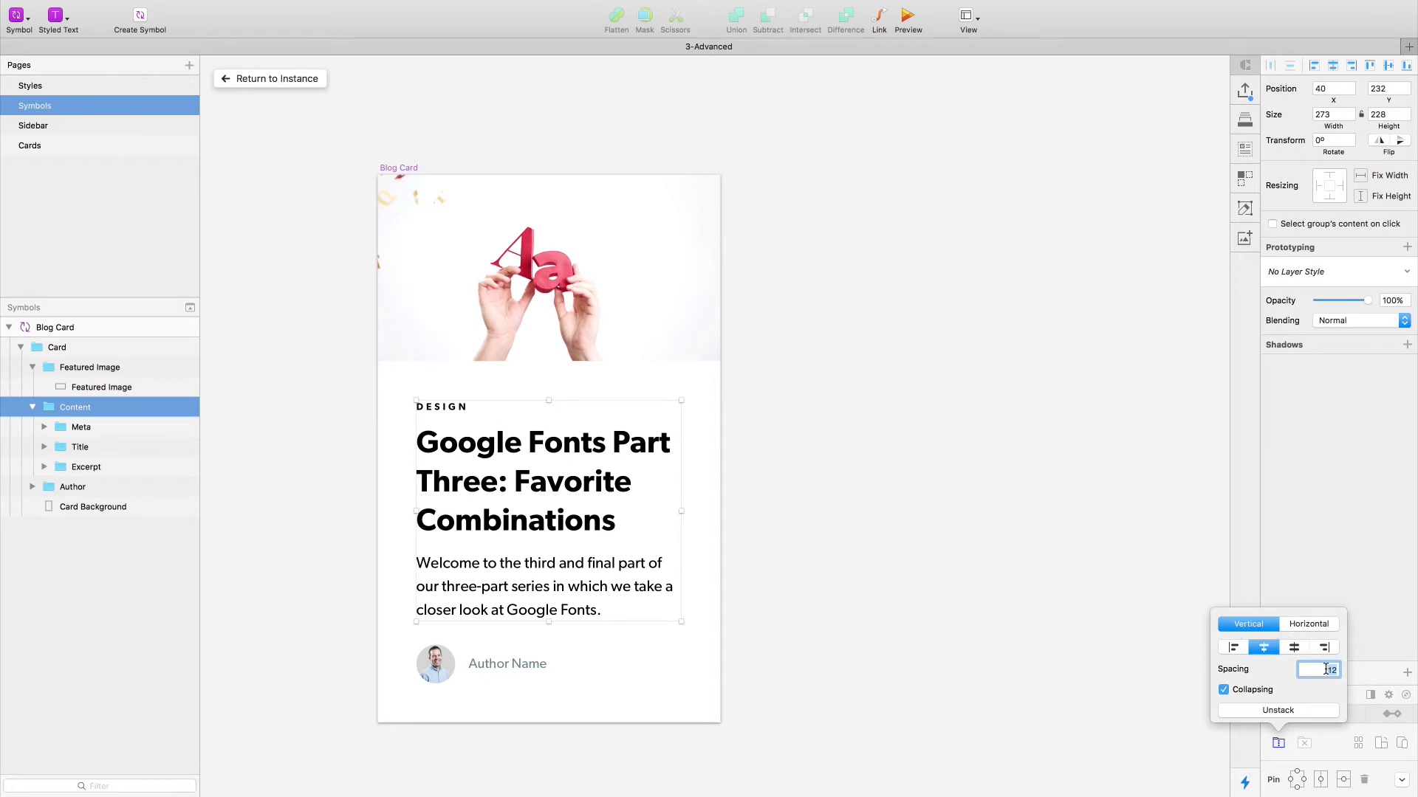
key("Down")
key("Down")
key("Down")
key("Down")
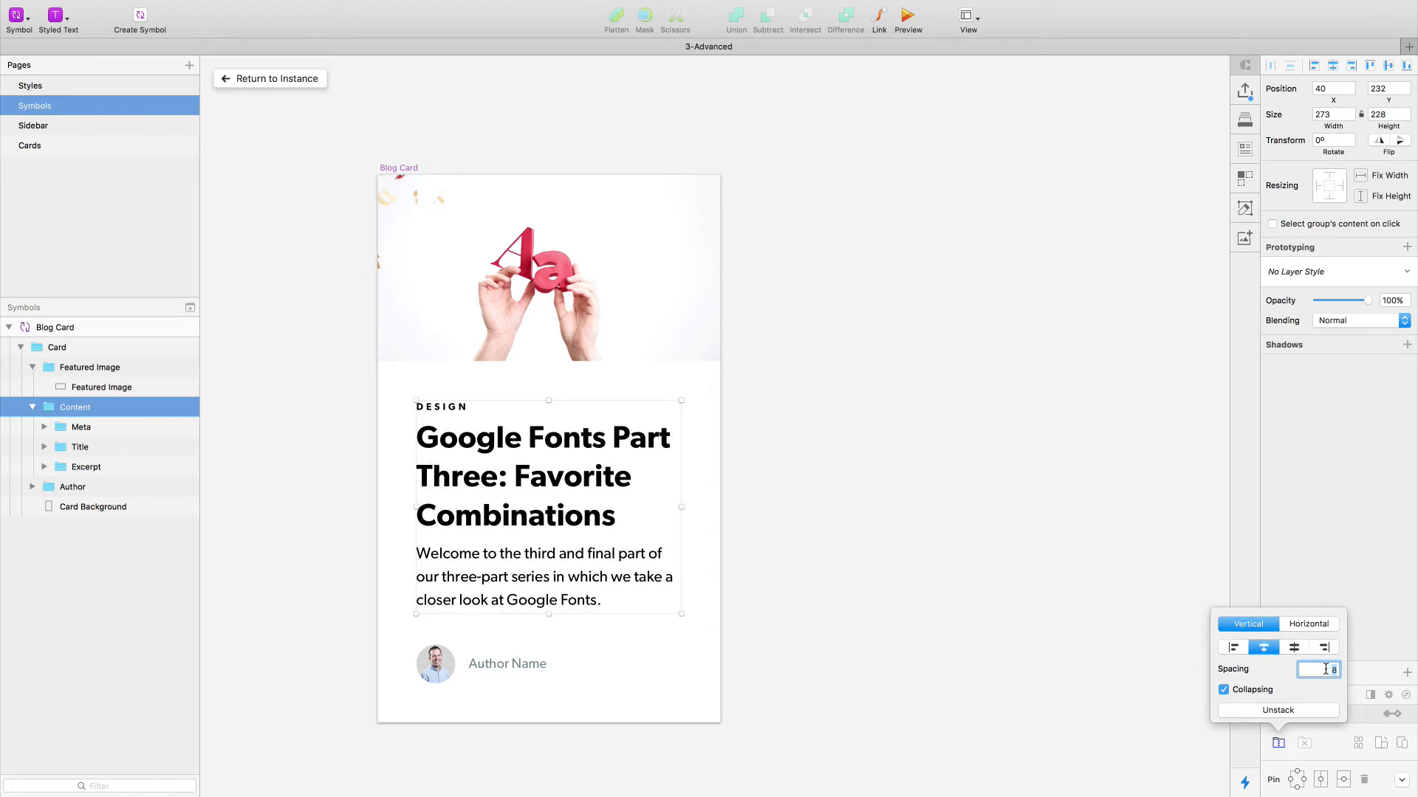
key("Up")
key("Up")
key("Up")
key("Up")
key("Up")
key("Up")
key("Up")
key("Up")
key("Up")
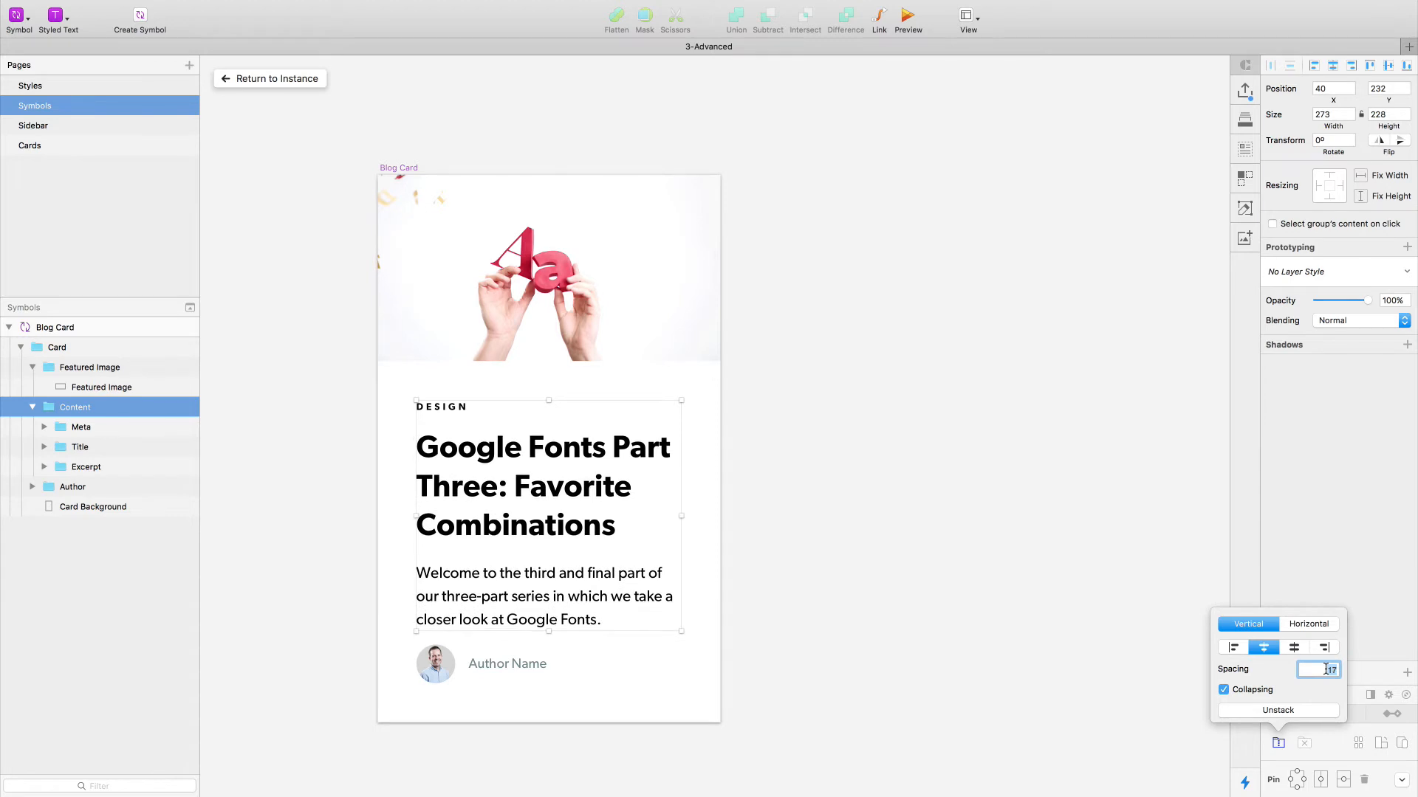
key("Down")
key("Down")
key("Down")
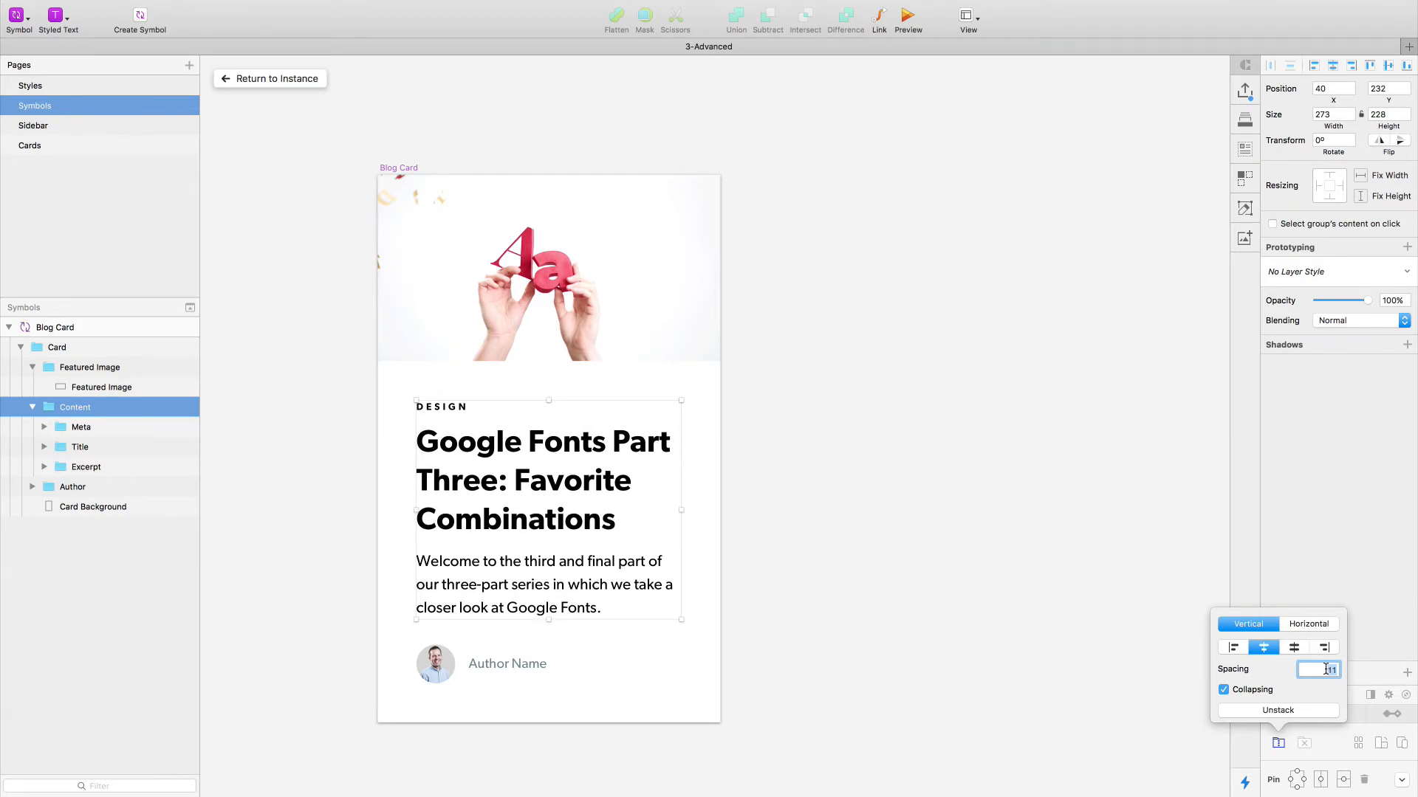
left_click(911, 463)
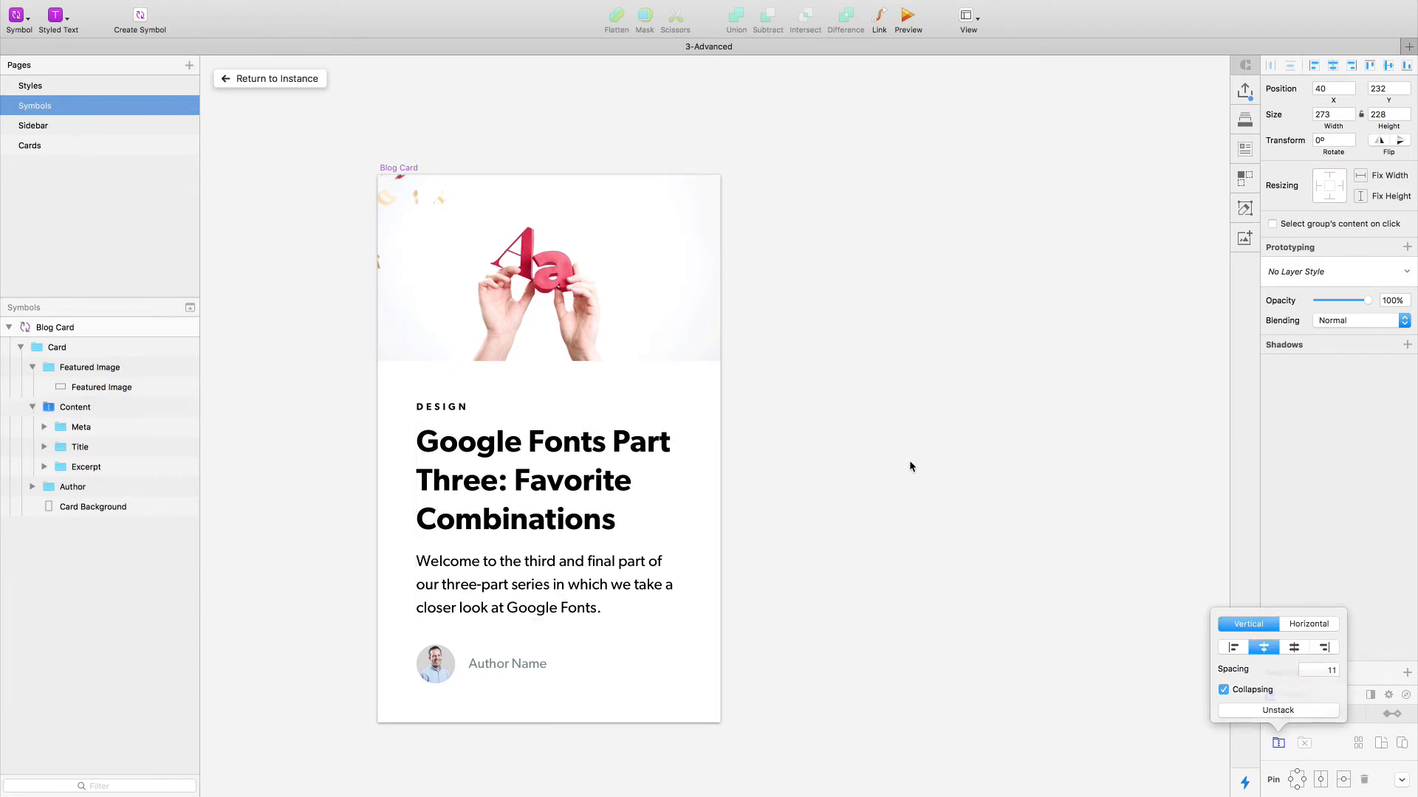
- Ungroup the stacked Content group and regroup Meta, Title and Excerpt as a plain group named "Content"
double_click(498, 437)
double_click(498, 437)
left_click(79, 407)
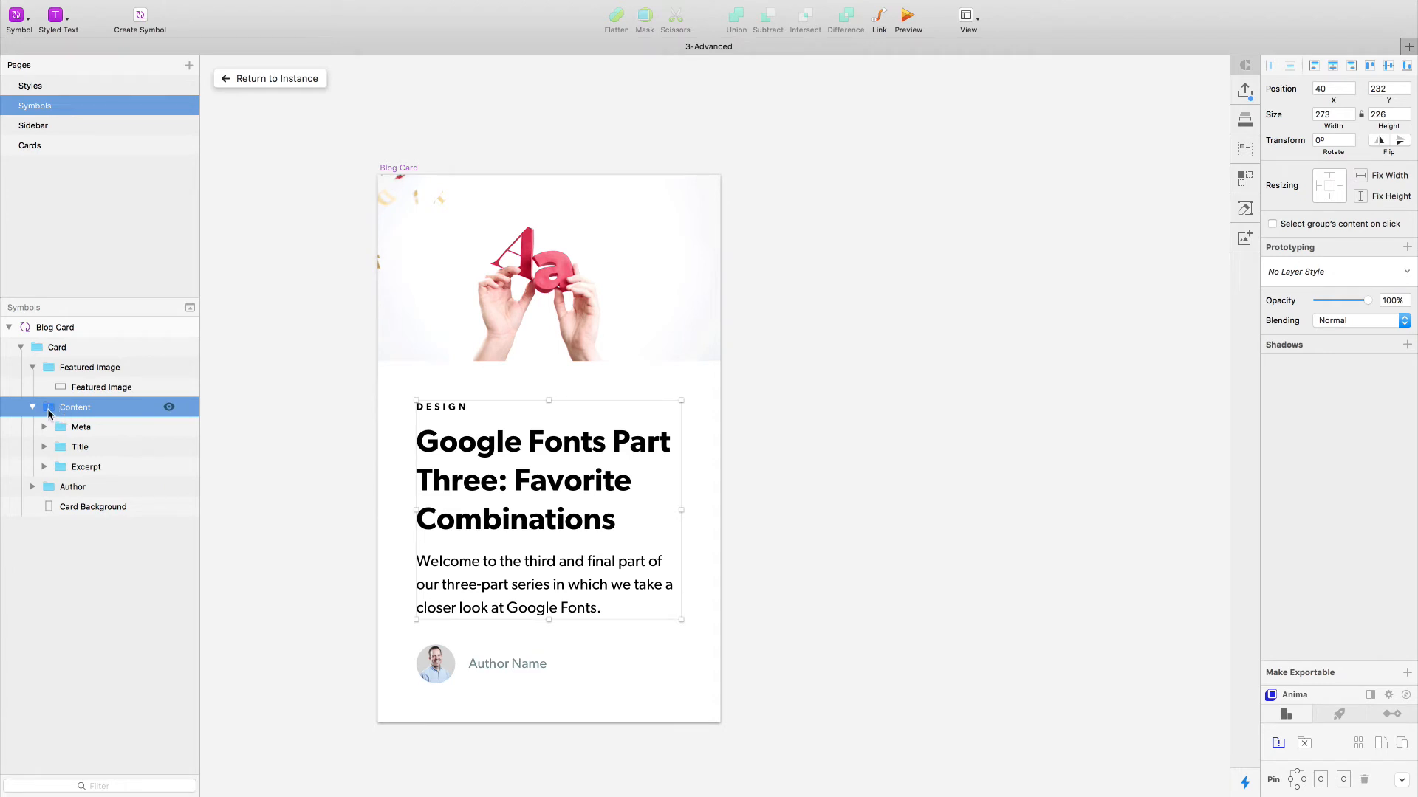
key("shift+super+g")
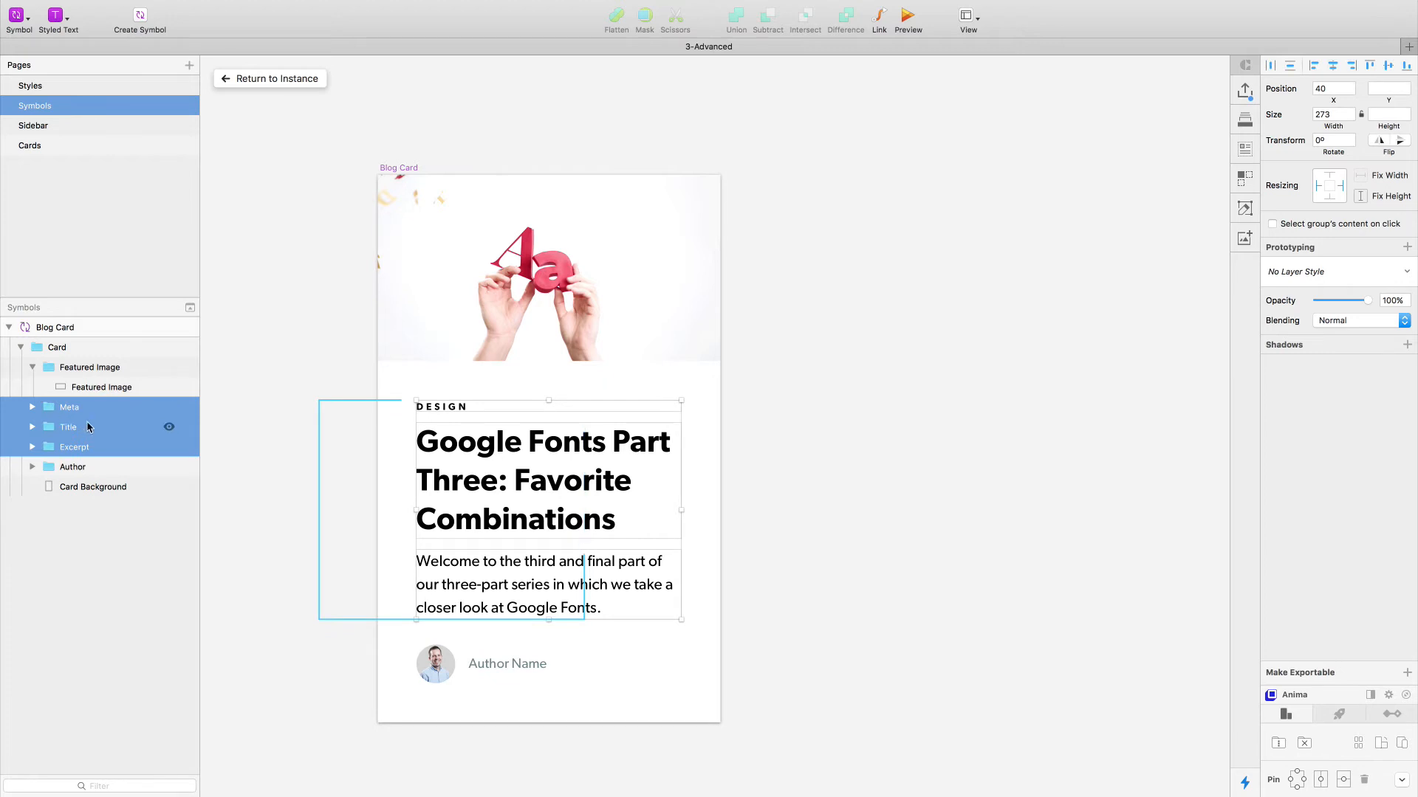
key("super+g")
key("super+r")
type("Content")
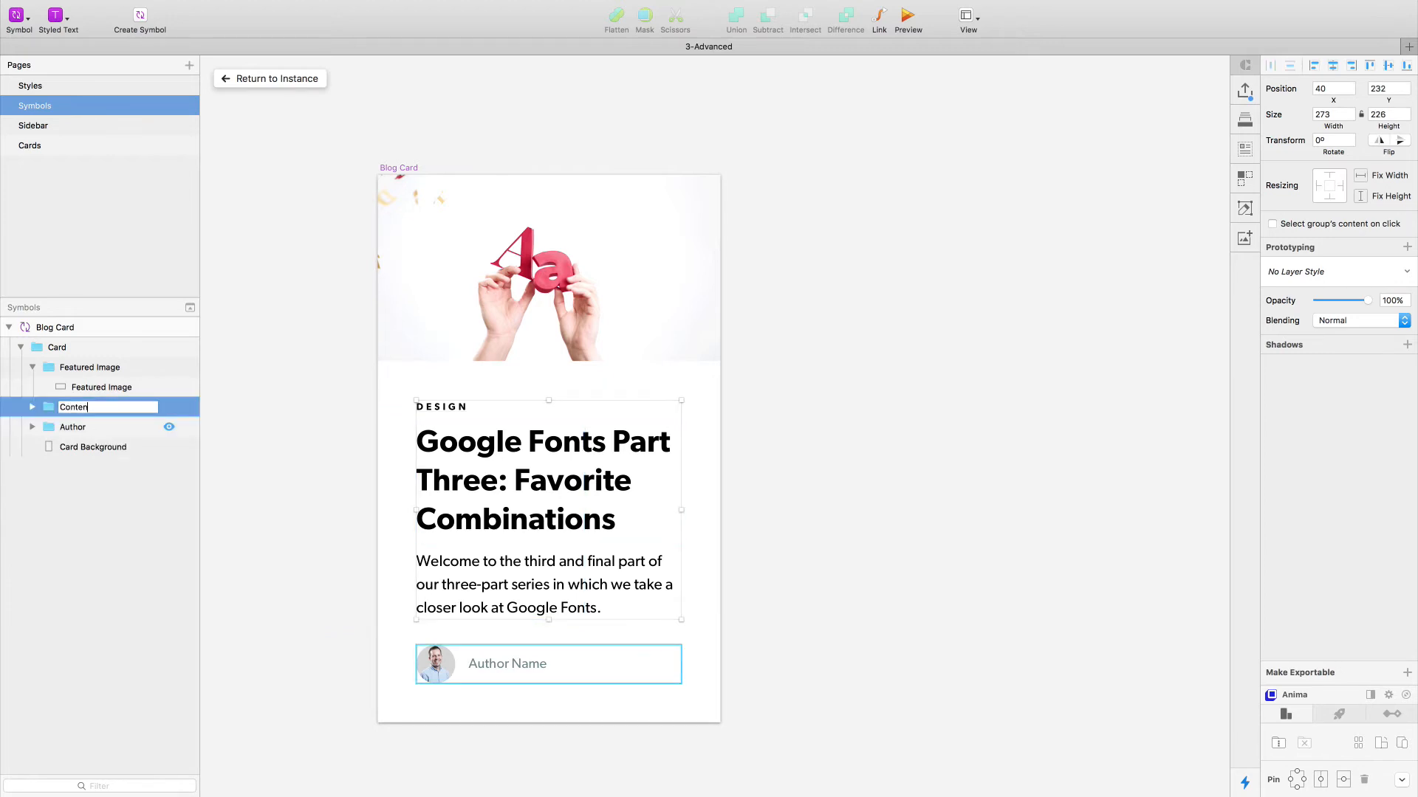
key("Return")
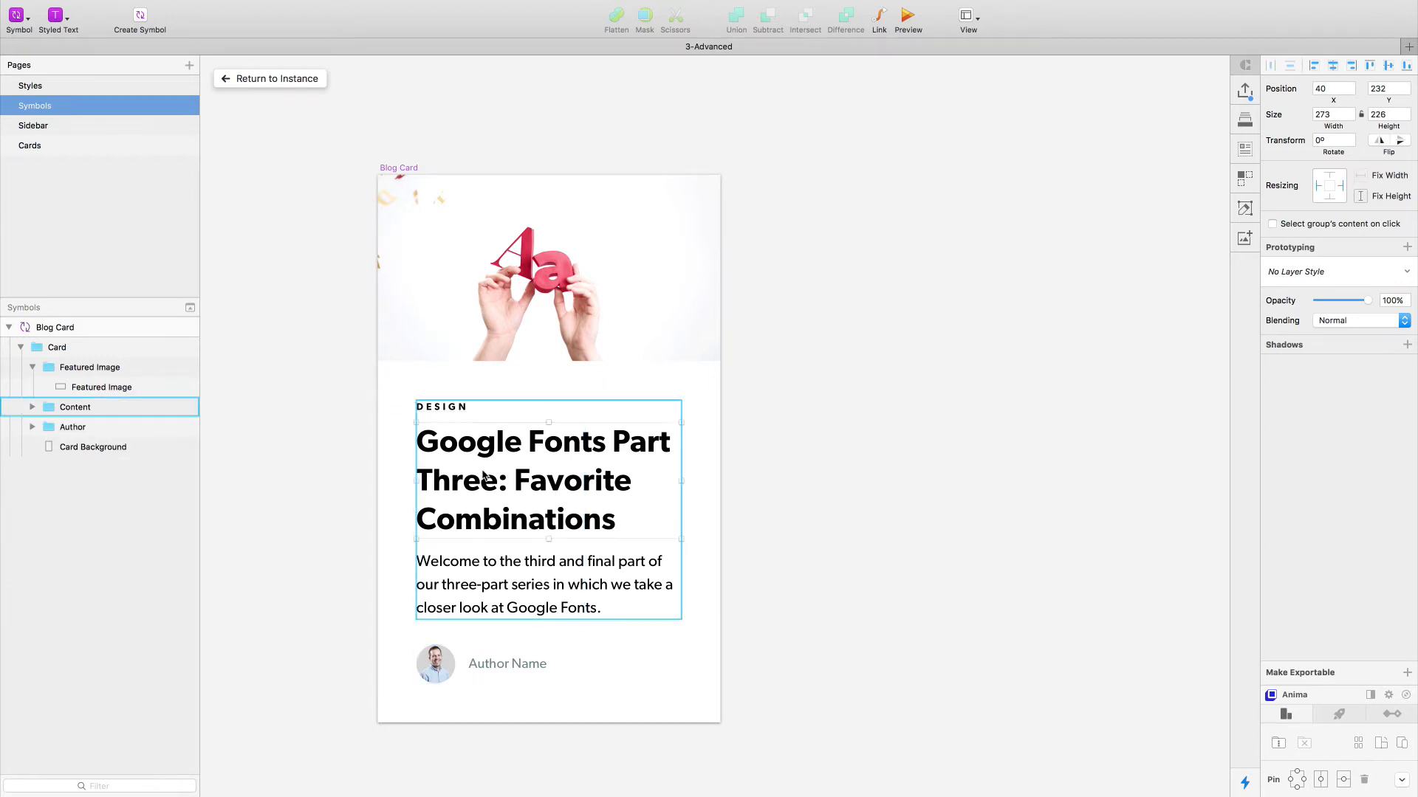
- Nudge the Title group to 8 px below Meta and the Excerpt group to 16 px below Title
double_click(488, 476)
key("Up")
key("Up")
key("Up")
key("Up")
key("Up")
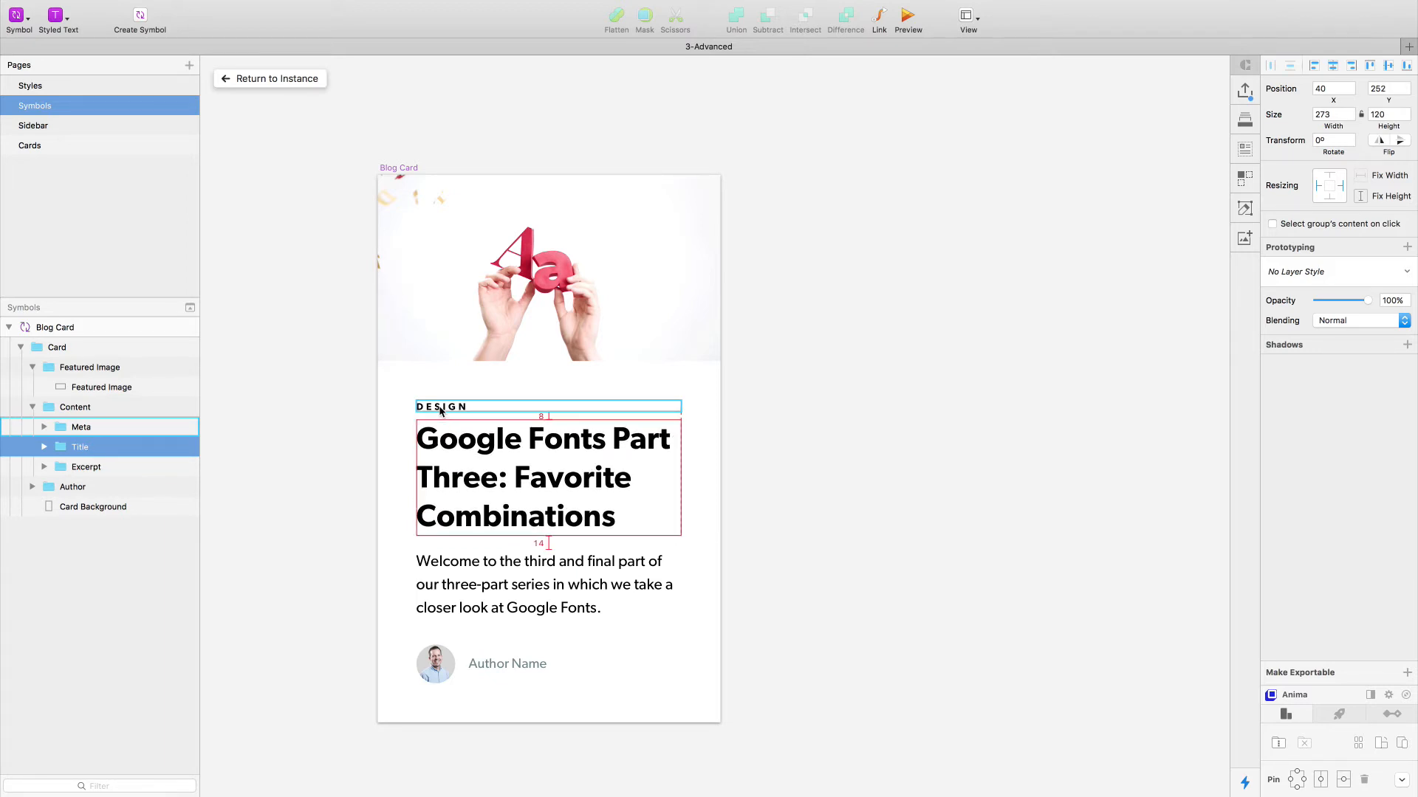
key("Tab")
key("Down")
key("Down")
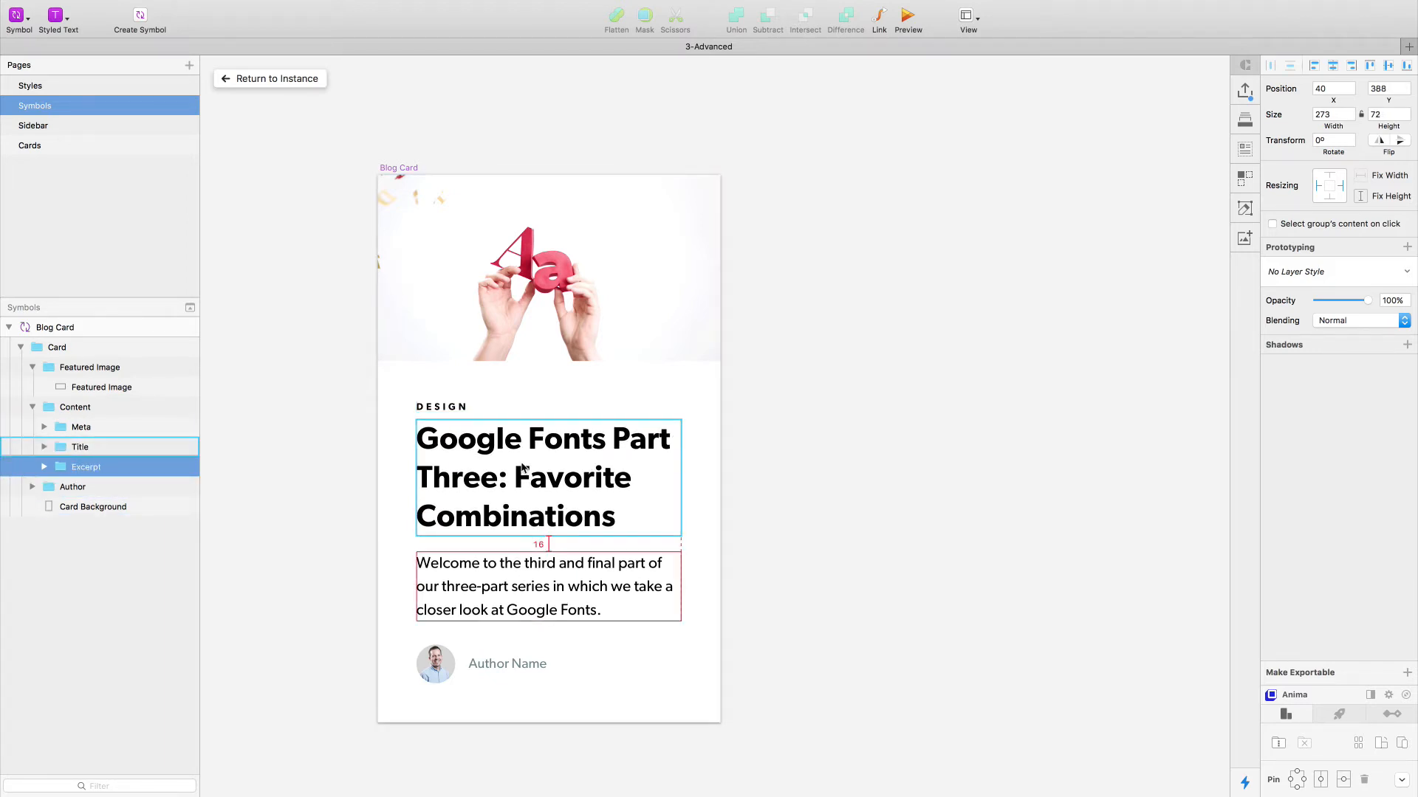
- Combine the Meta and Title groups into a vertical stacked group with left alignment
left_click(309, 497)
double_click(478, 465)
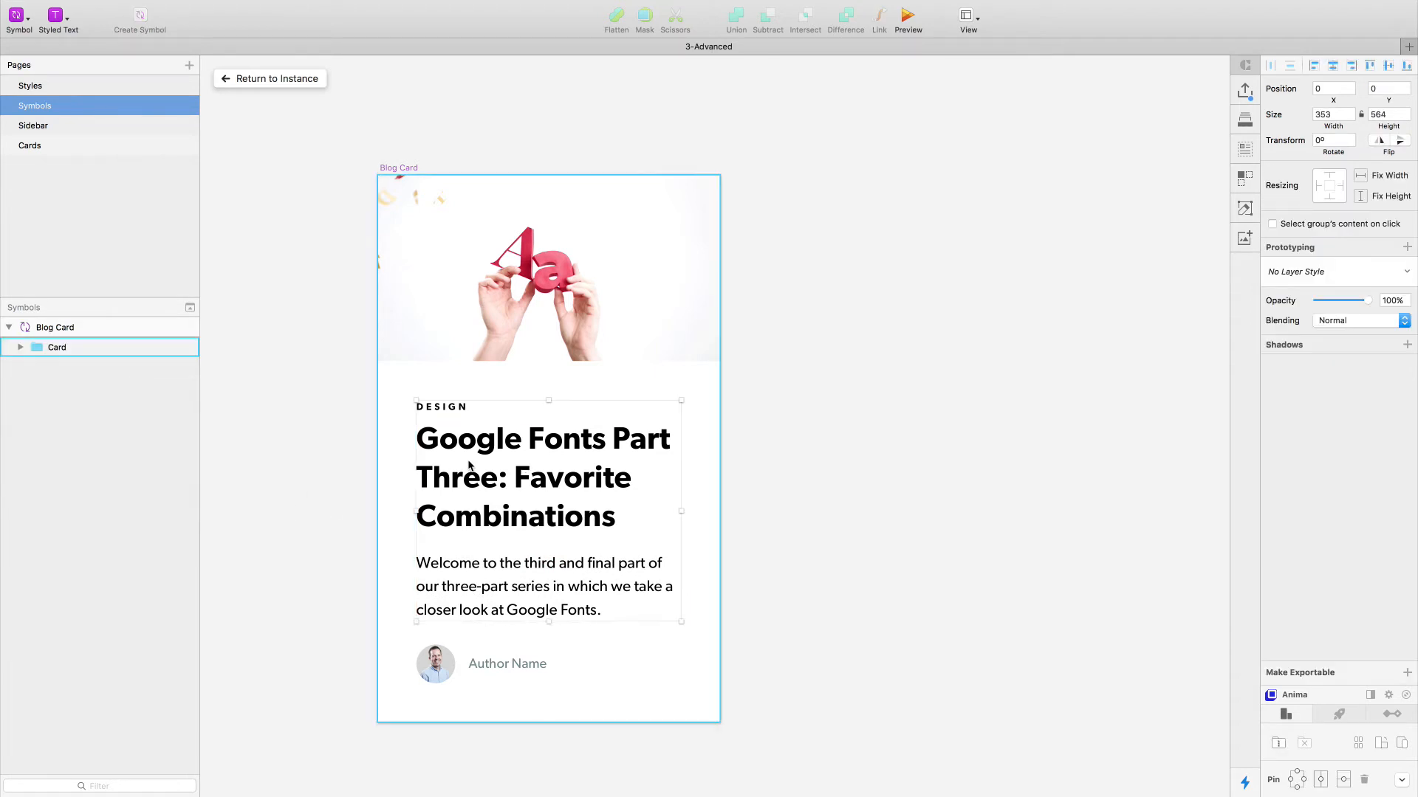
left_click(448, 406, "super")
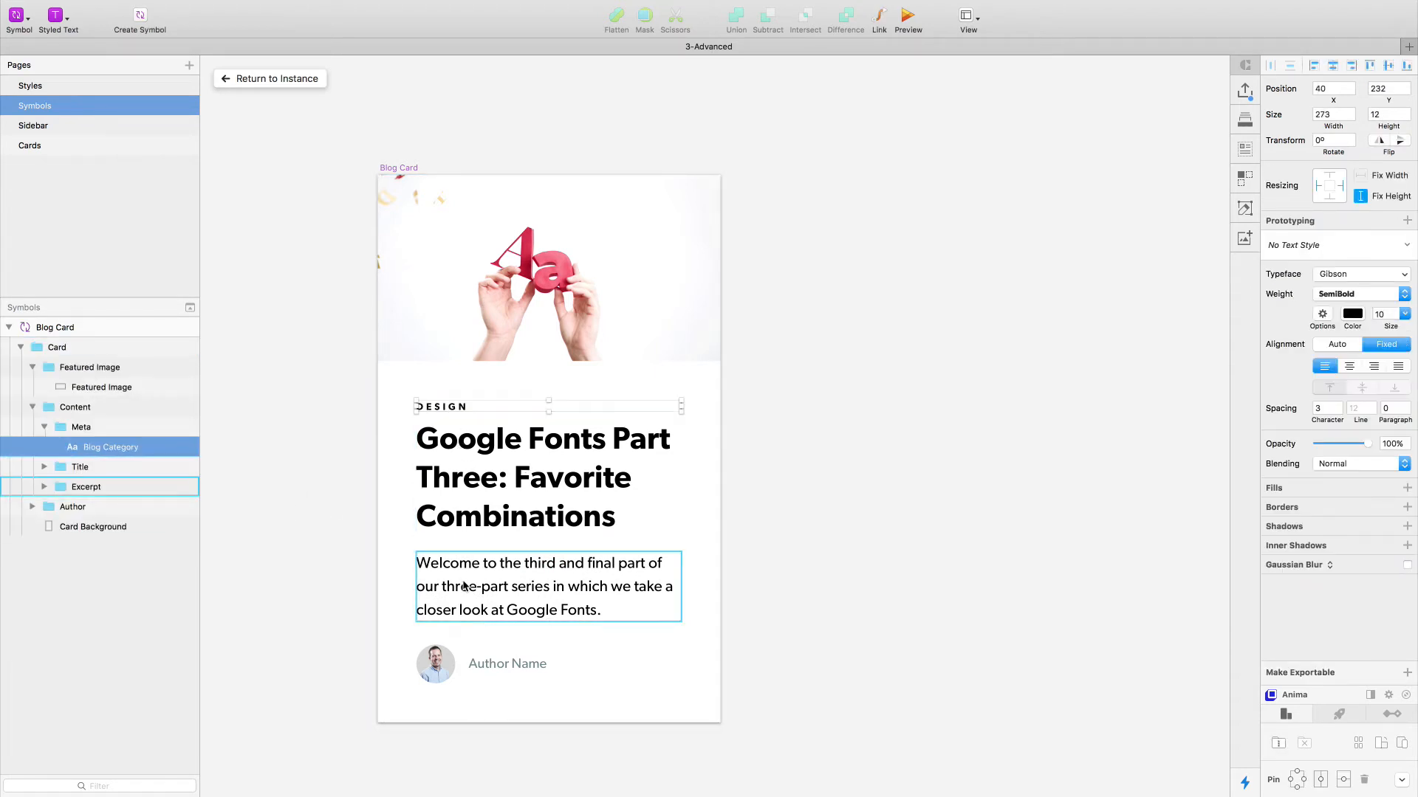
left_click(461, 555)
left_click(375, 456)
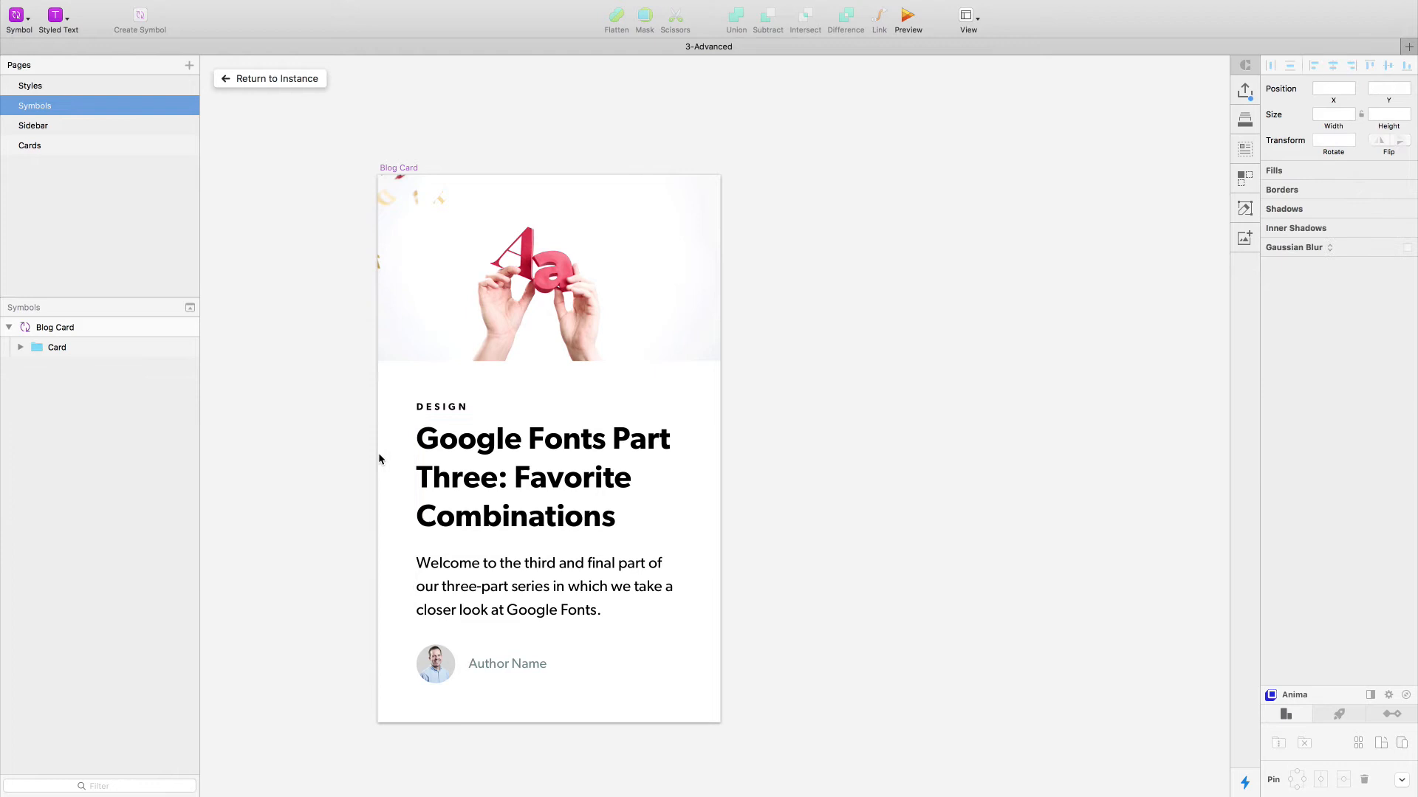
left_click(454, 464, "super")
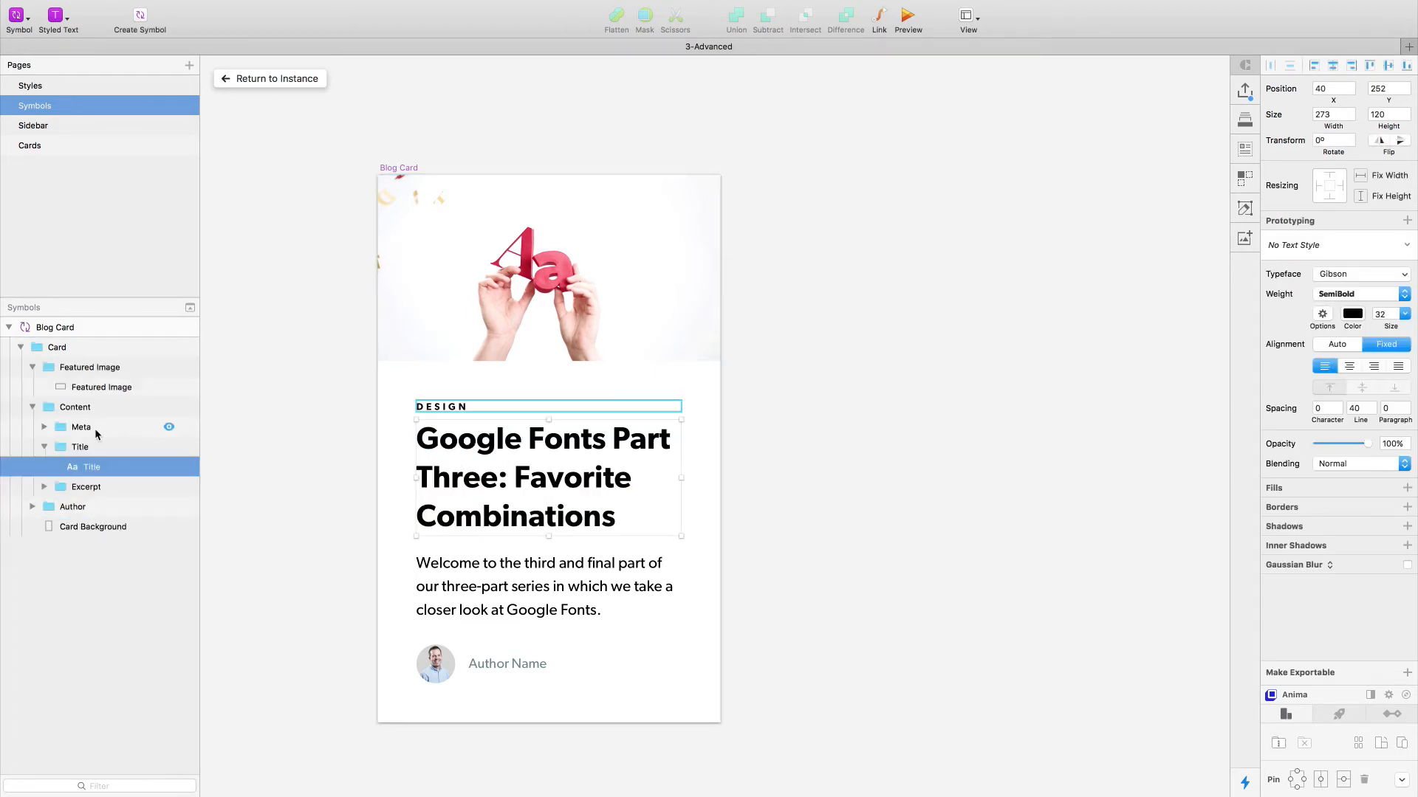
left_click(84, 454)
left_click(90, 427, "shift")
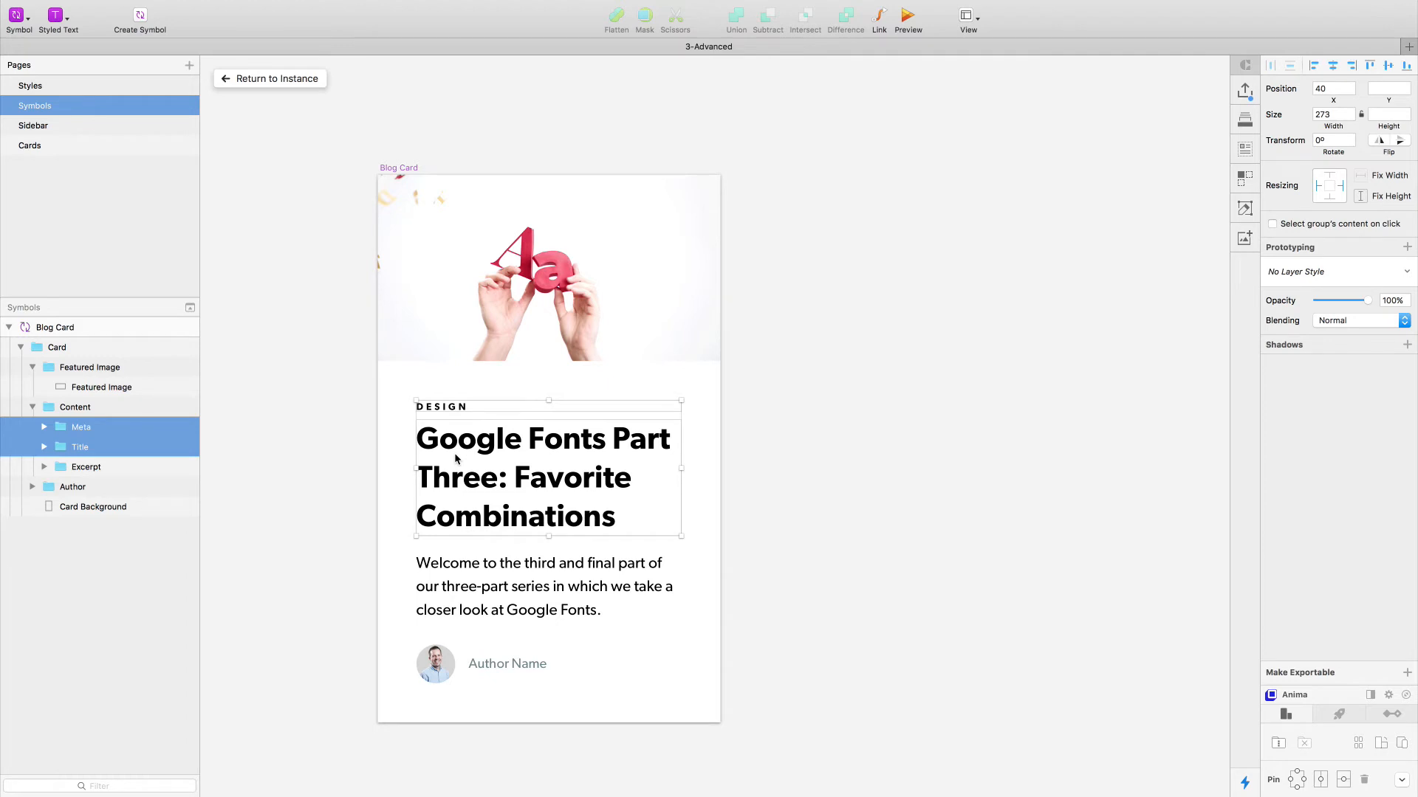
left_click(1278, 744)
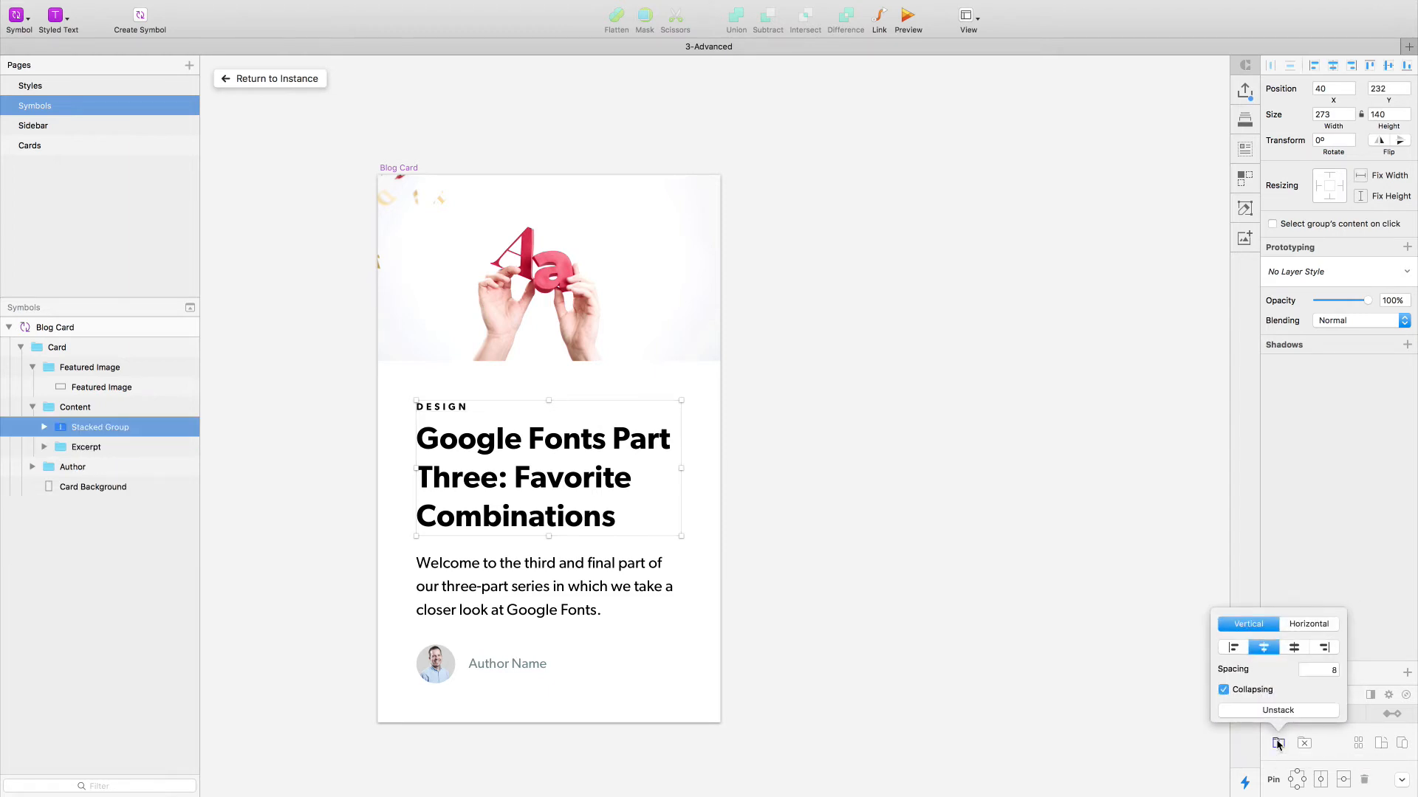
left_click(1329, 671)
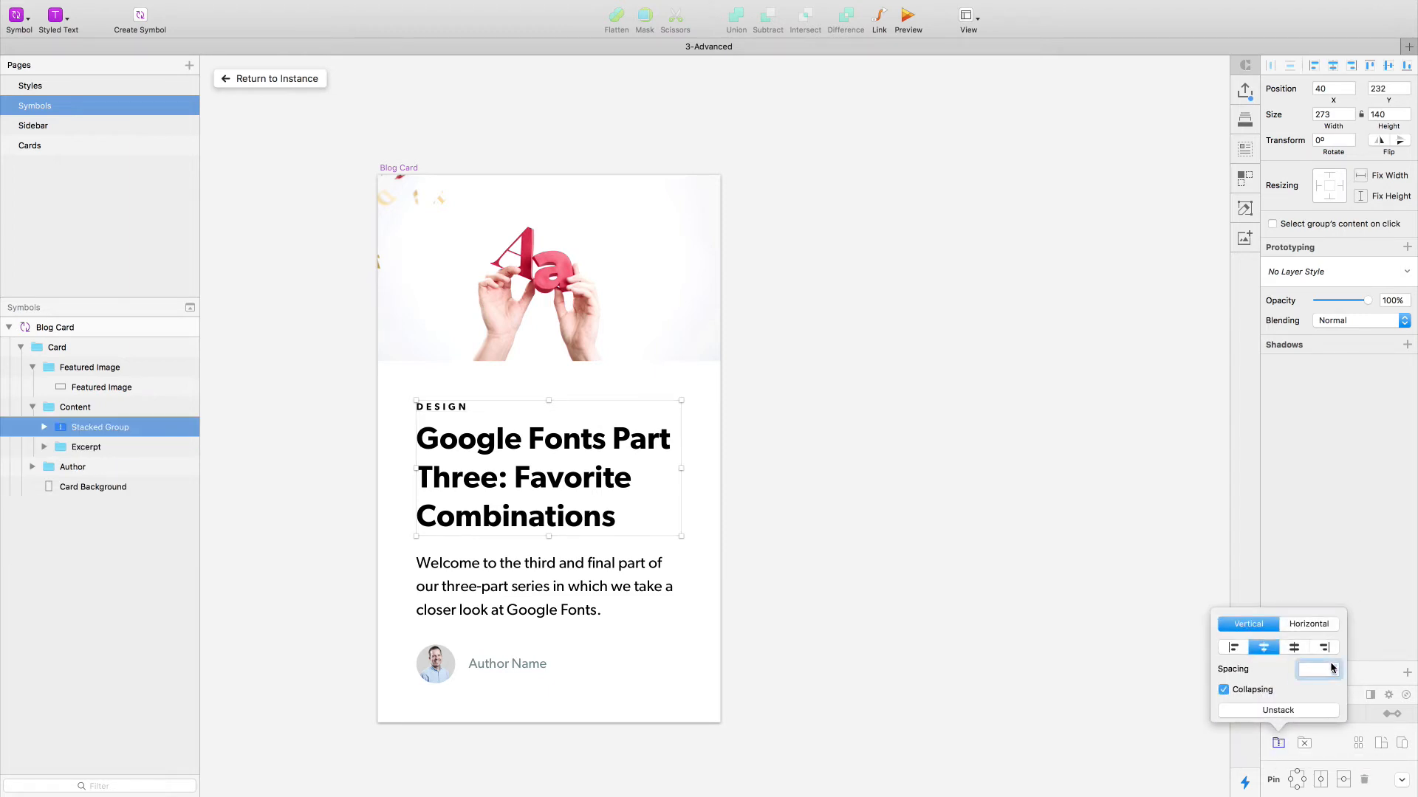
left_click(1233, 648)
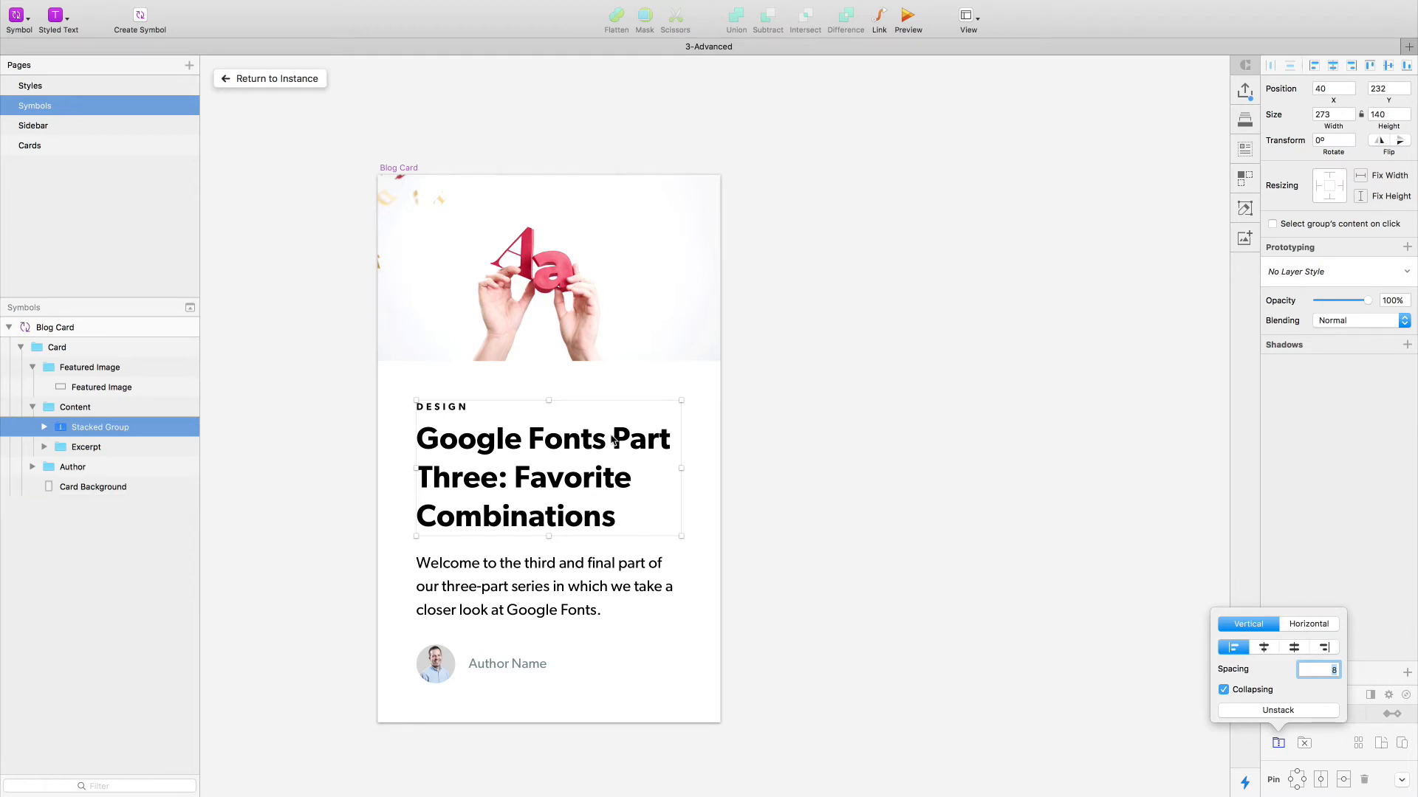
- Rename the new stacked group of Meta and Title to "Entry Header"
left_click(111, 432)
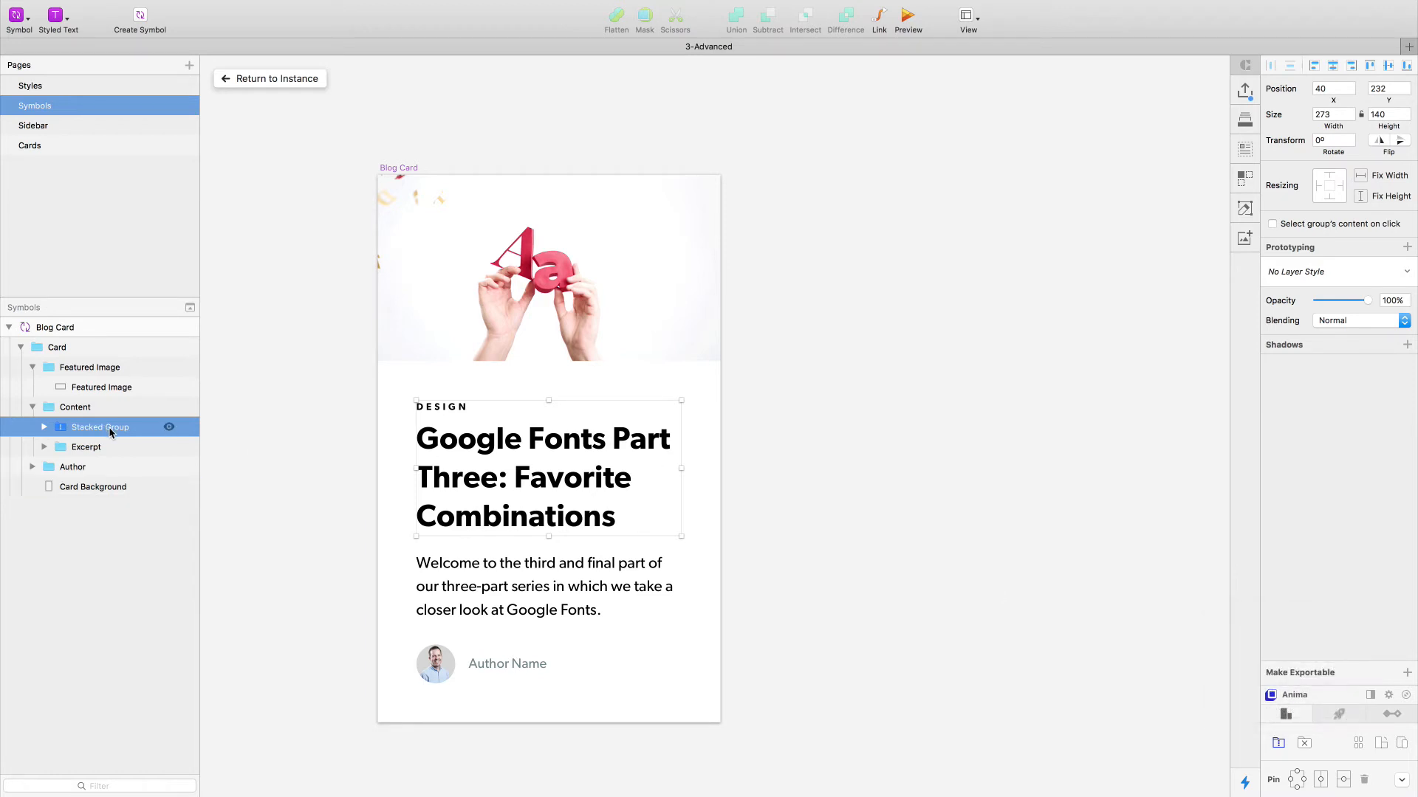
double_click(110, 431)
key("BackSpace")
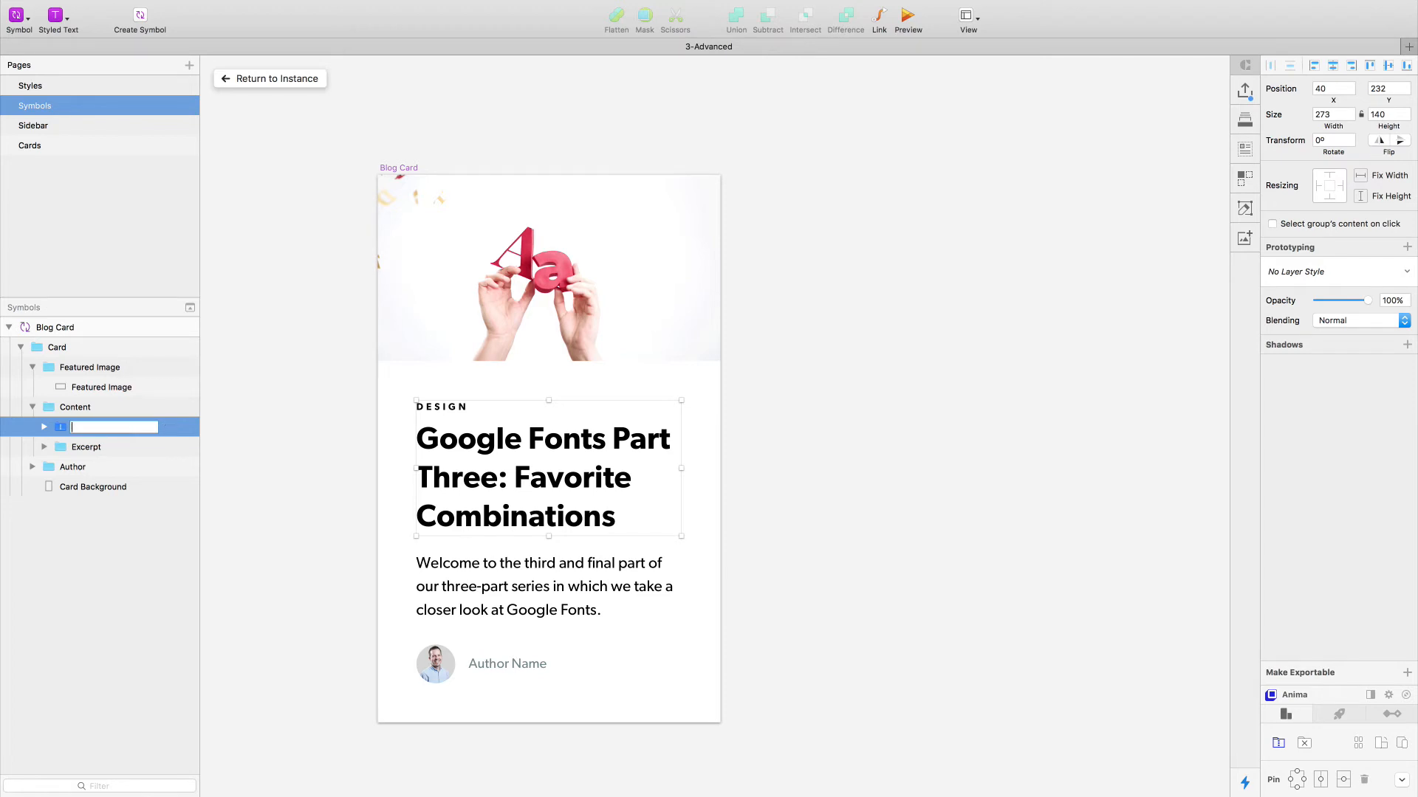
type("Entry Header")
key("Return")
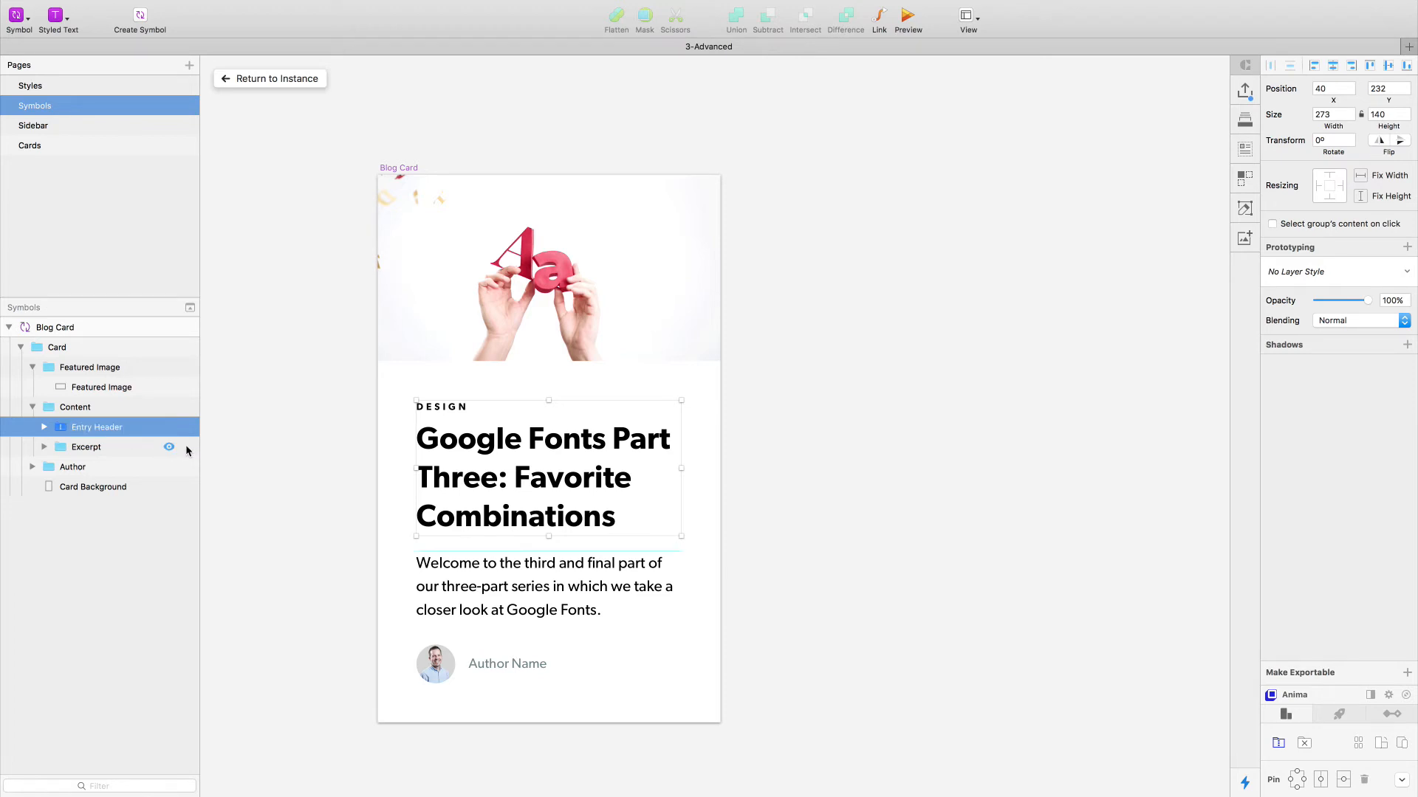
- Inspect the Title and Blog Category text layers nested inside the Entry Header stack
left_click(517, 473)
double_click(514, 470)
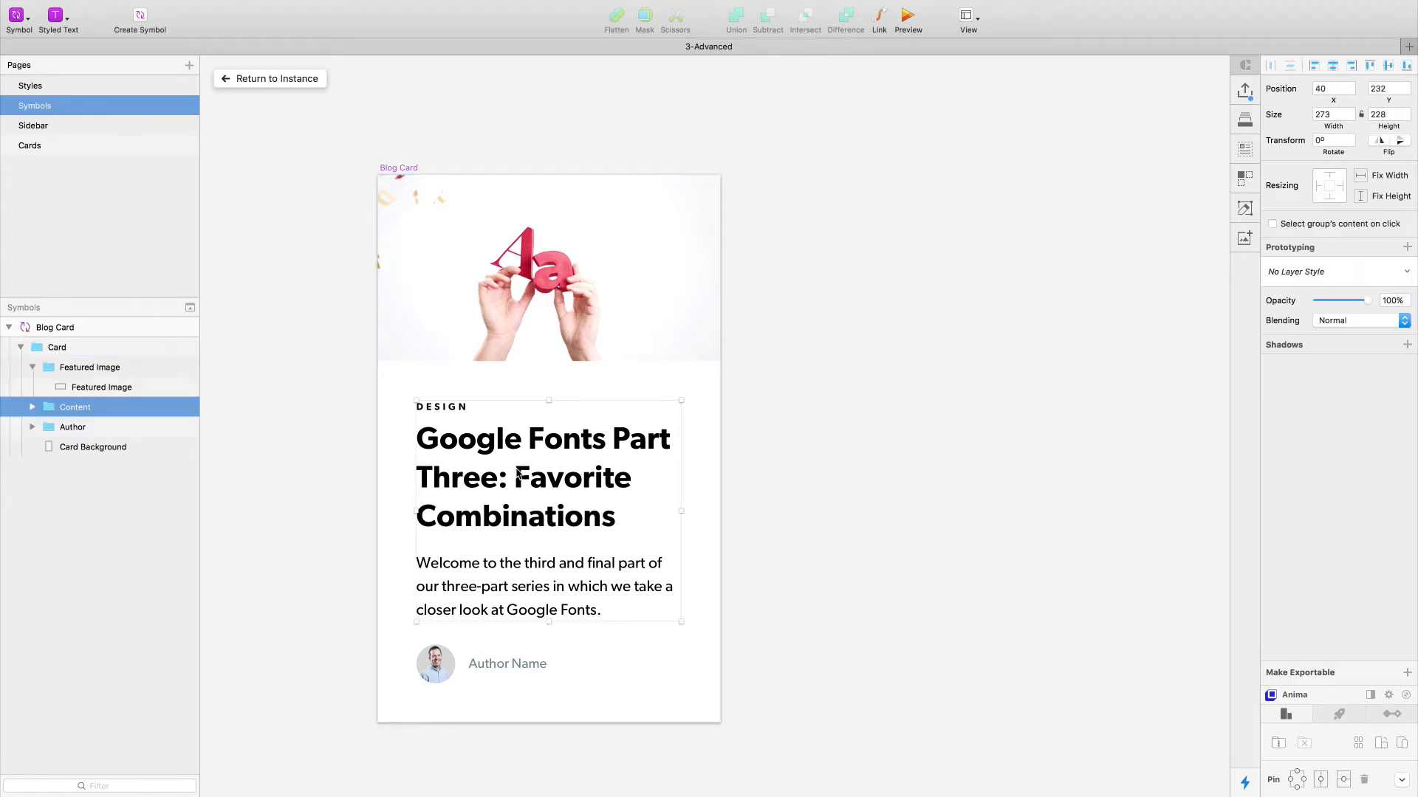
double_click(515, 466)
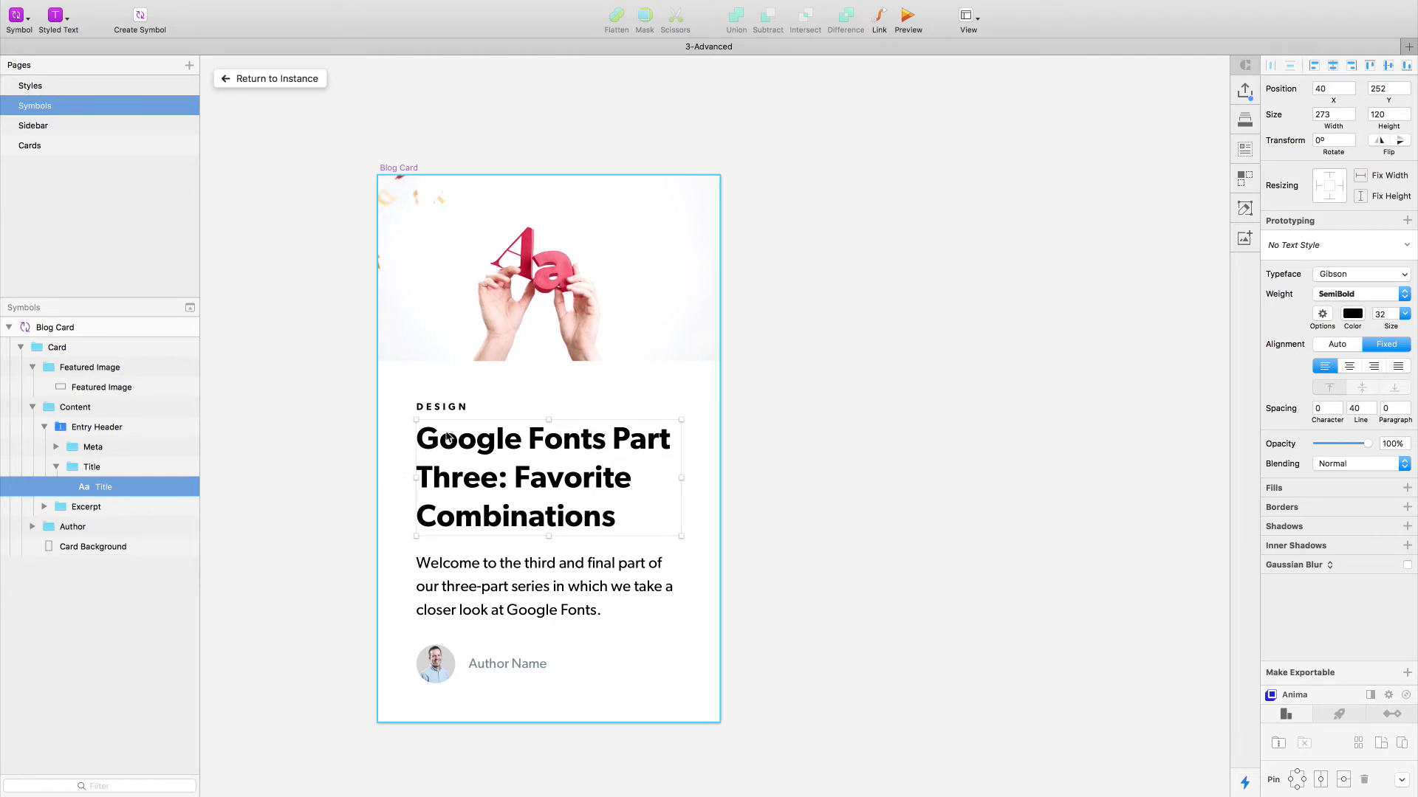
left_click(451, 408)
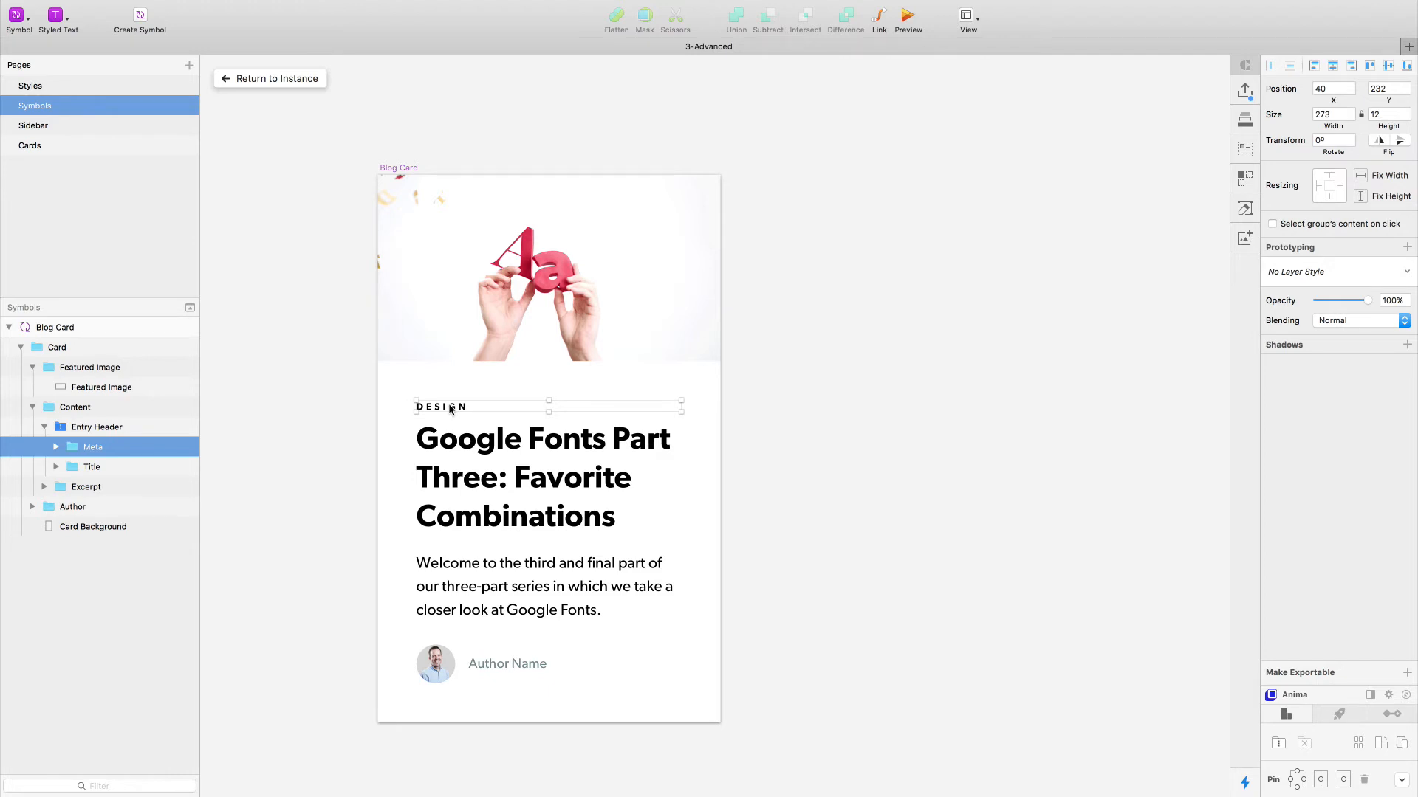
double_click(444, 409)
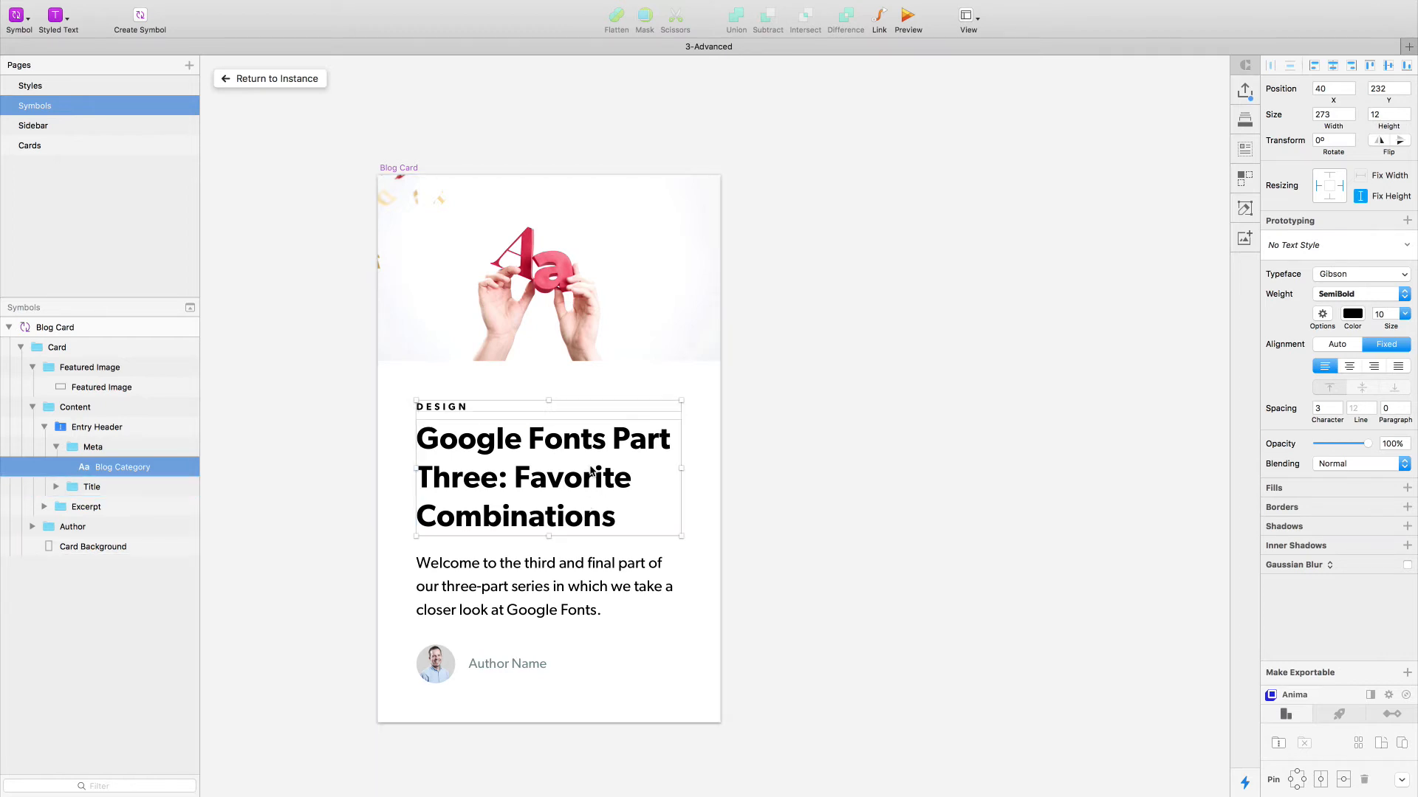
left_click(629, 472, "shift")
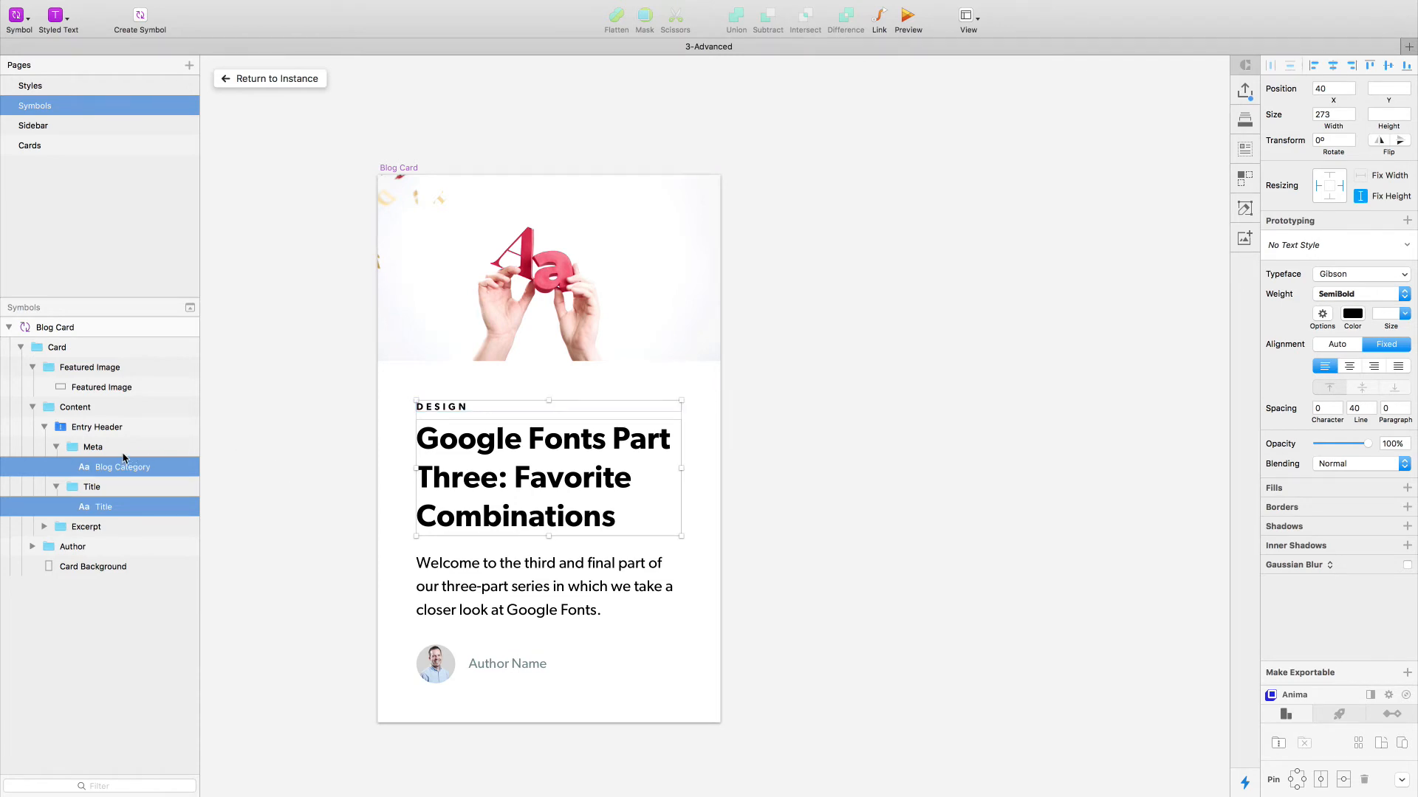
- Test a spacing of 13 on the Entry Header stack and set it back to 8
left_click(102, 428)
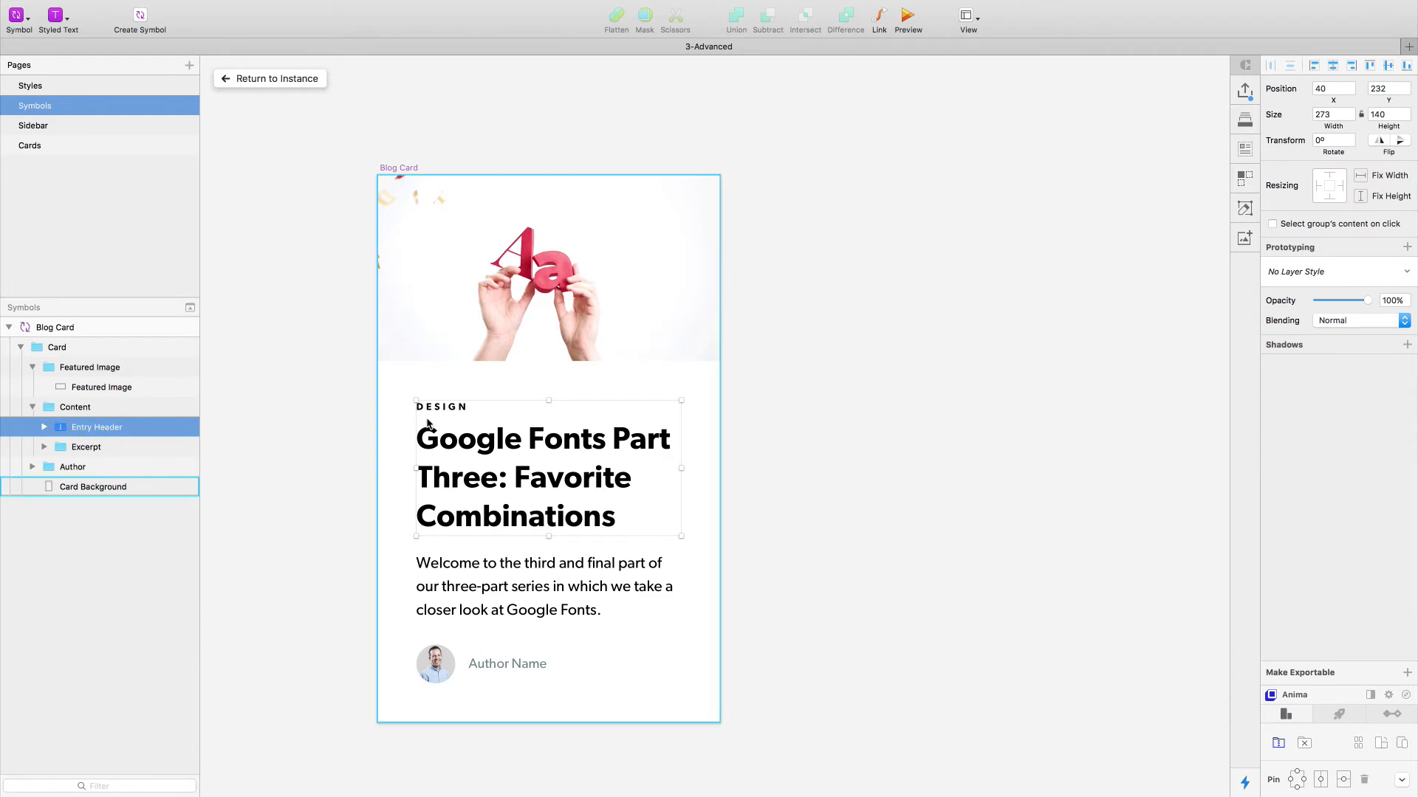
left_click(1278, 744)
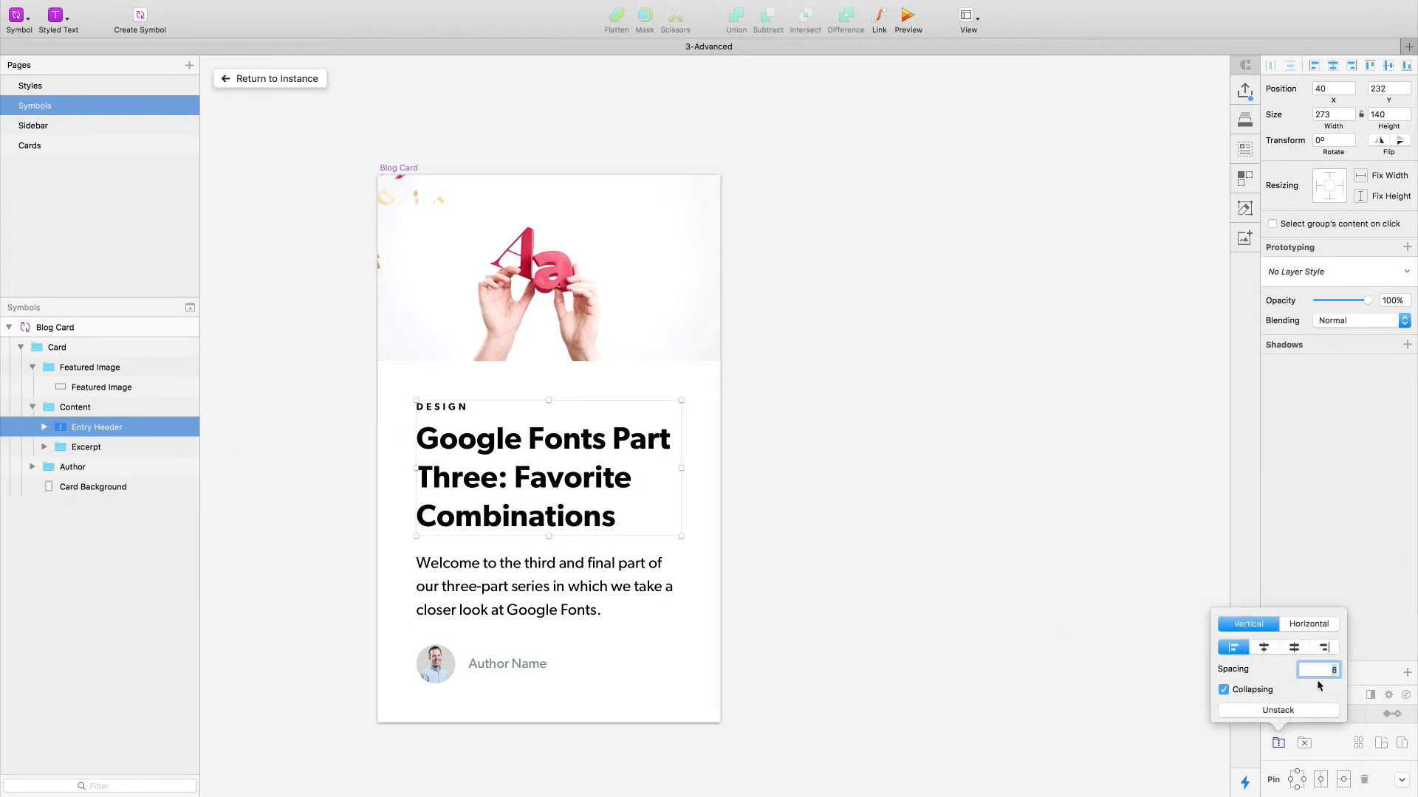
key("Up")
key("Up")
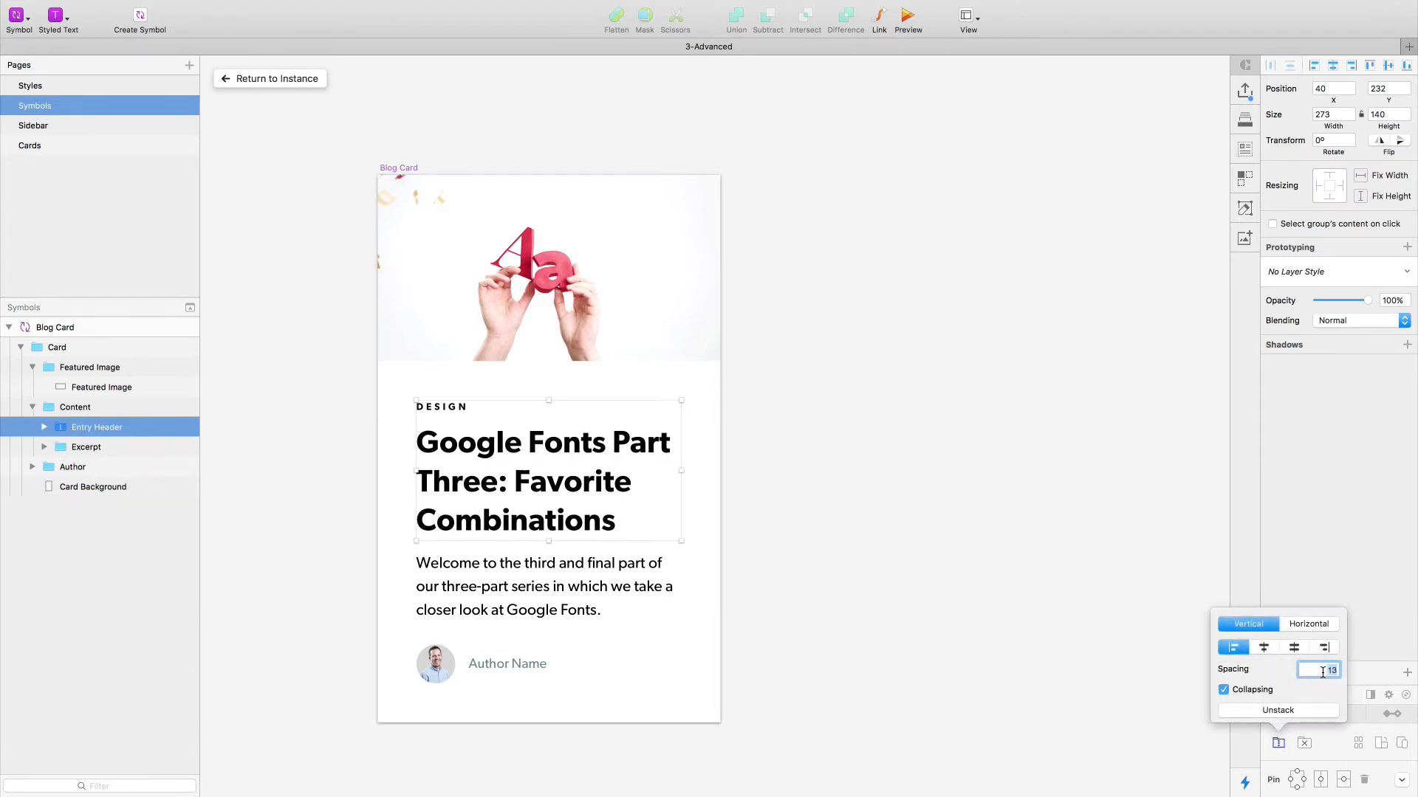
key("Down")
key("Down")
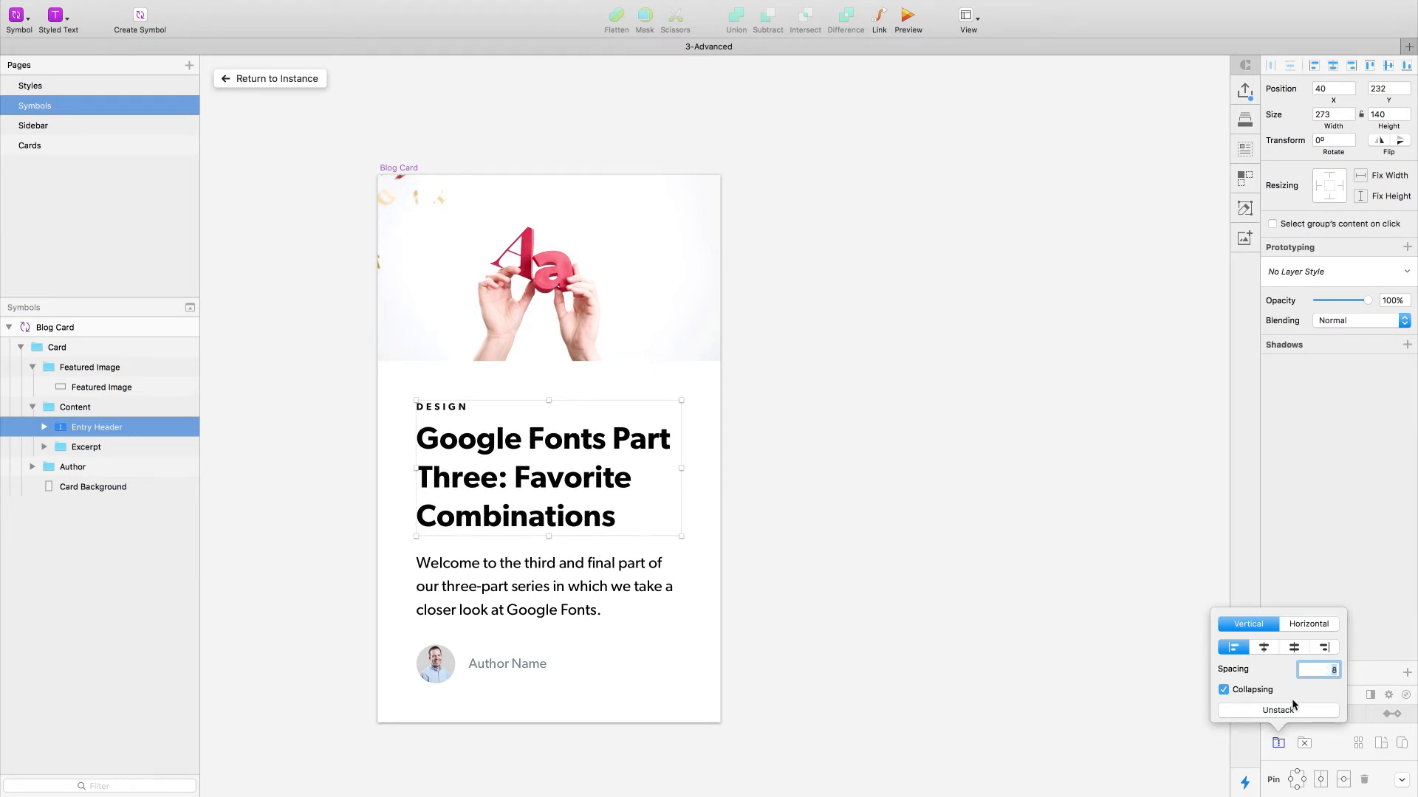
left_click(949, 521)
- Turn the Content group holding Entry Header and Excerpt into a vertical stacked group
double_click(501, 517)
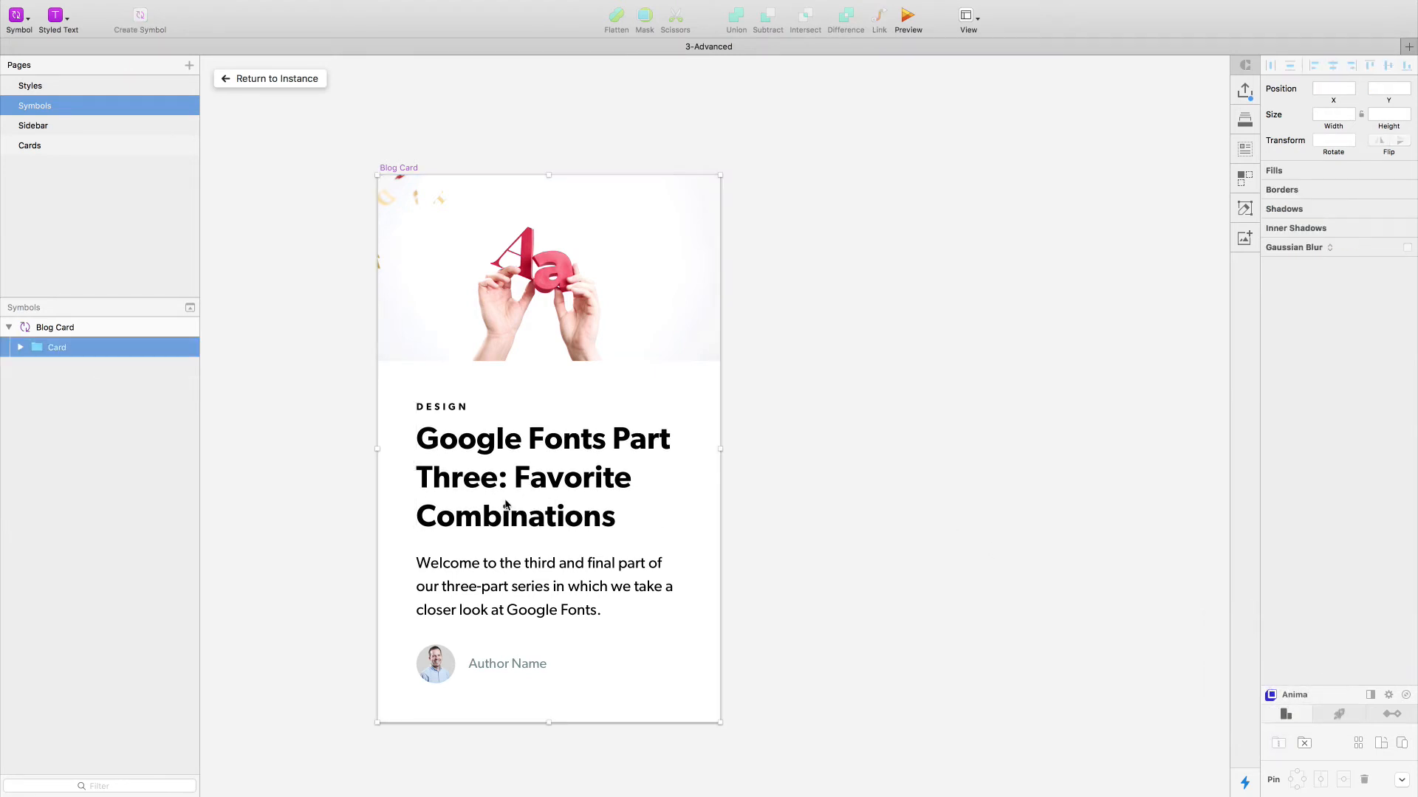
double_click(515, 605)
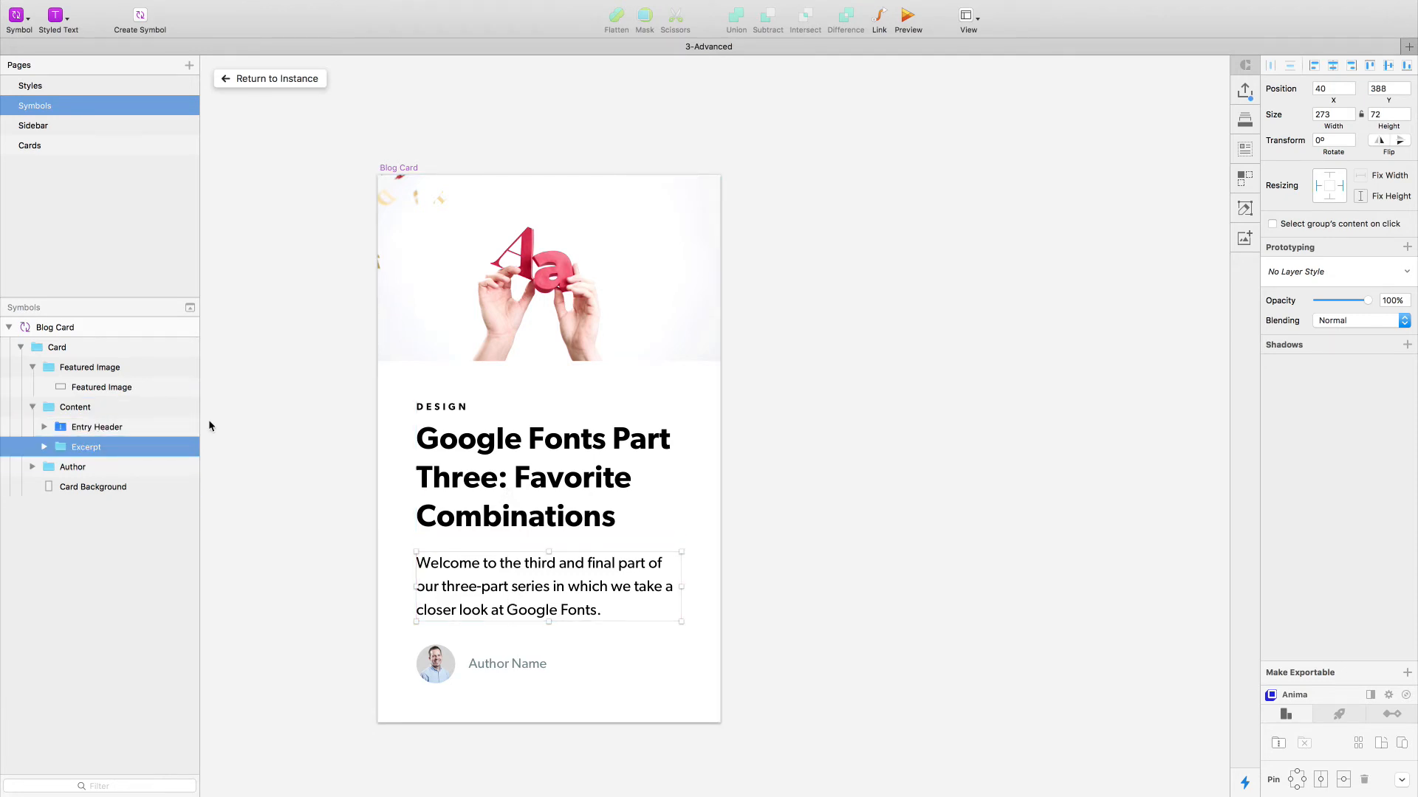
left_click(96, 407)
key("Left")
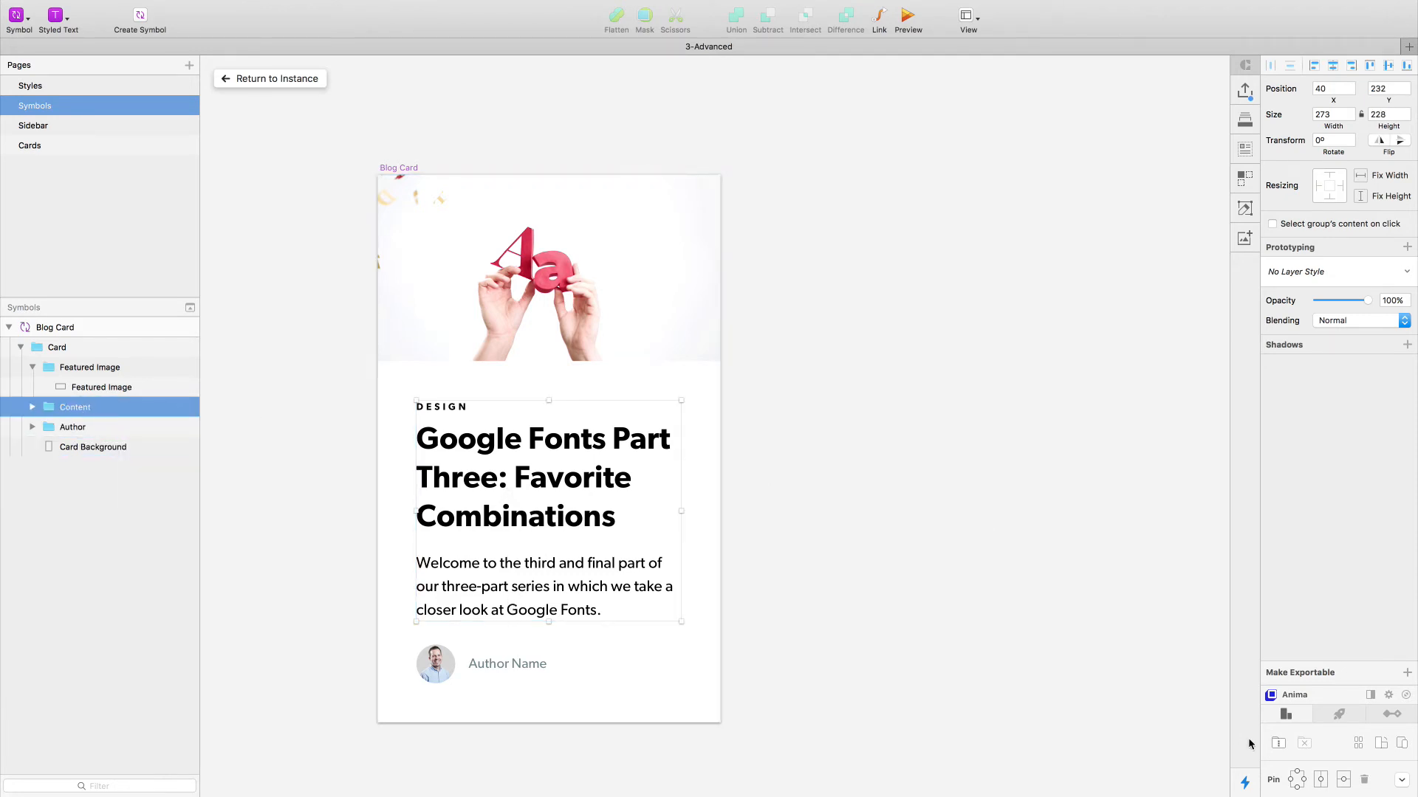
left_click(1279, 743)
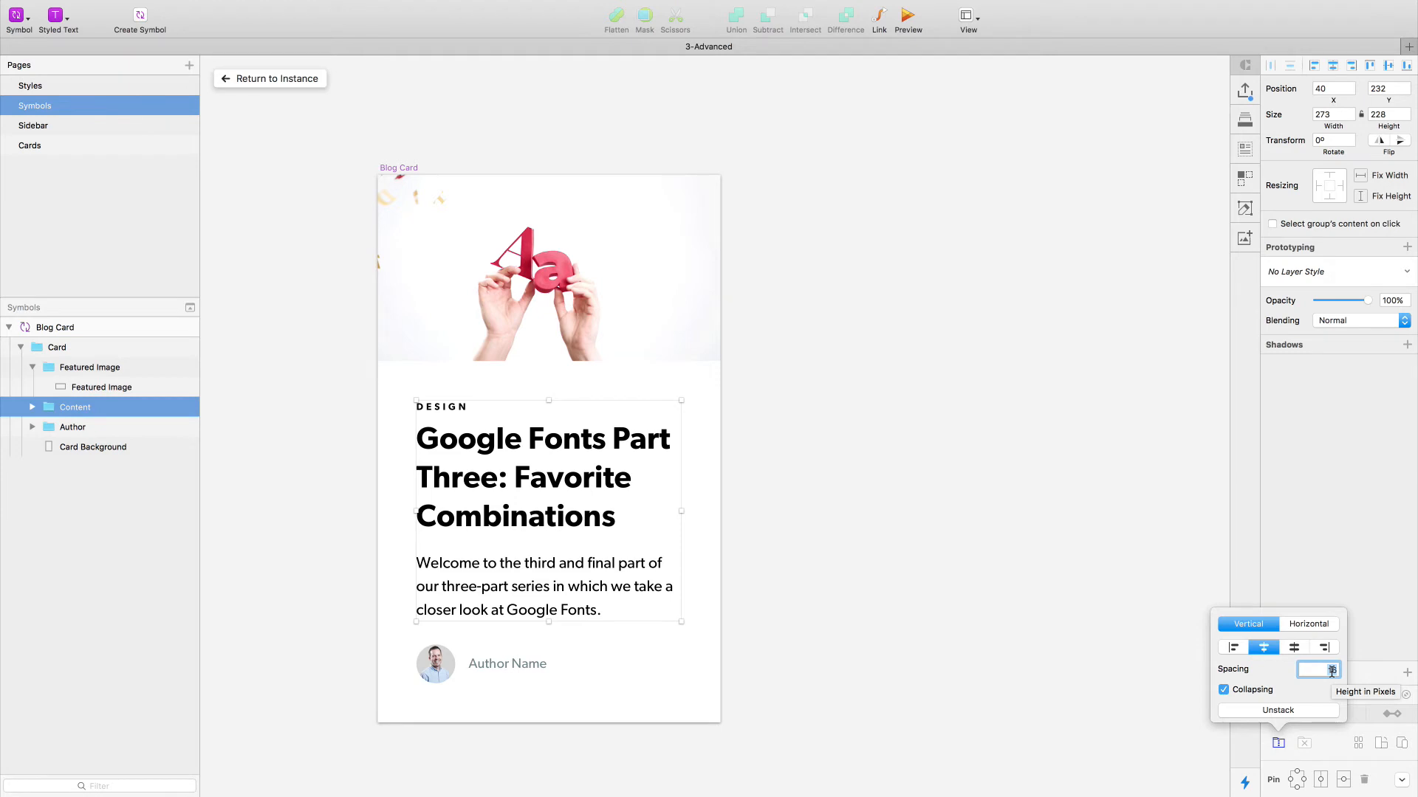
- Expand the Content stack and examine the Entry Header and Excerpt groups nested inside it
left_click(967, 570)
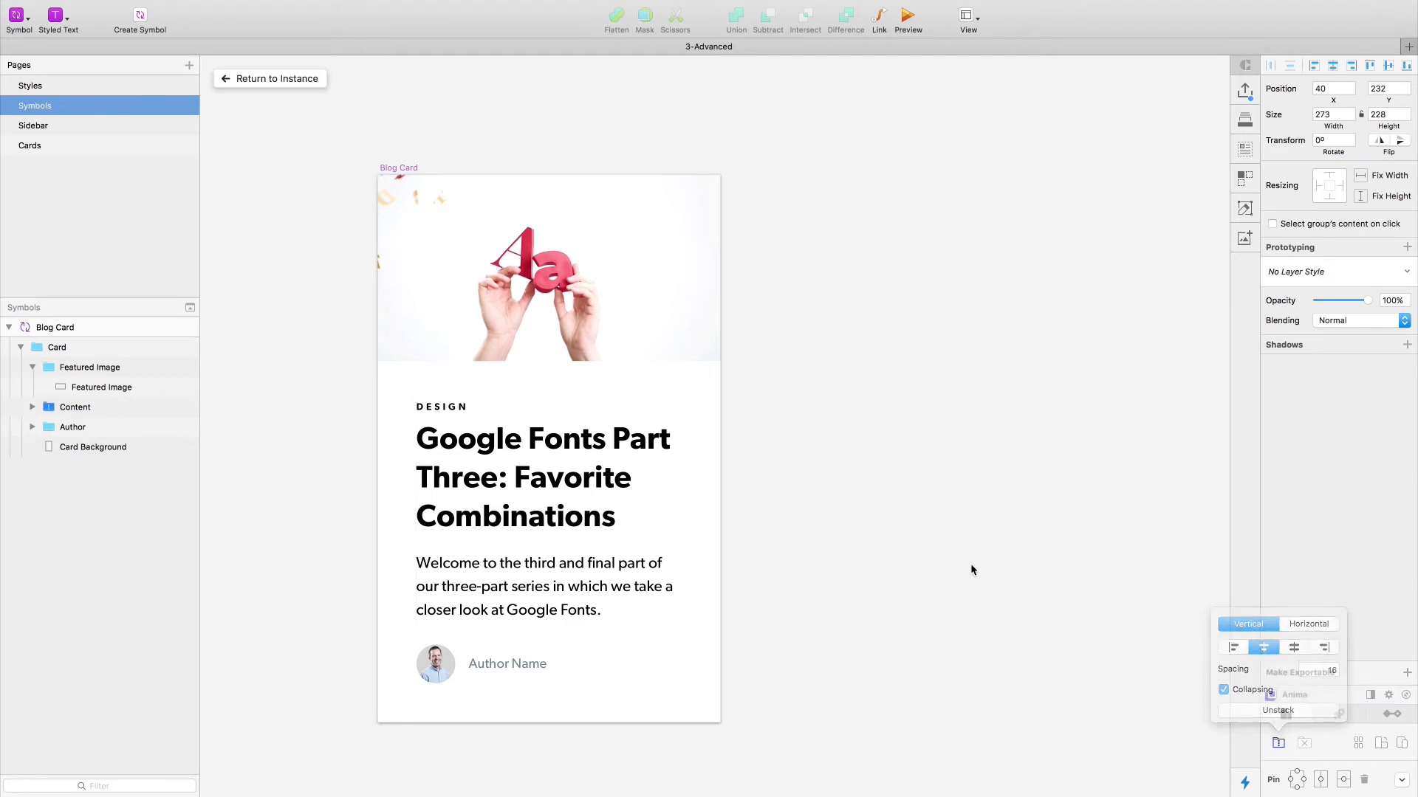
double_click(582, 493)
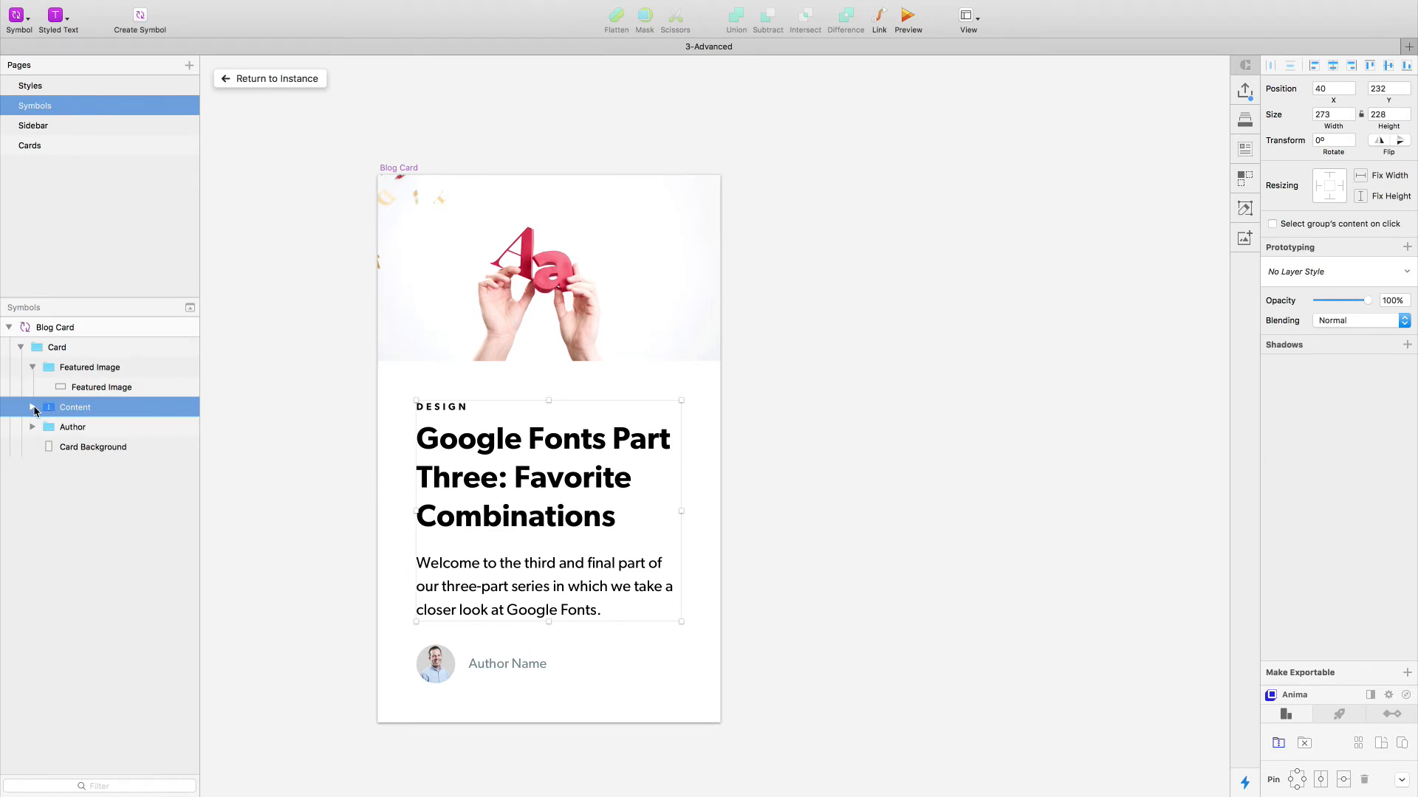
left_click(33, 409)
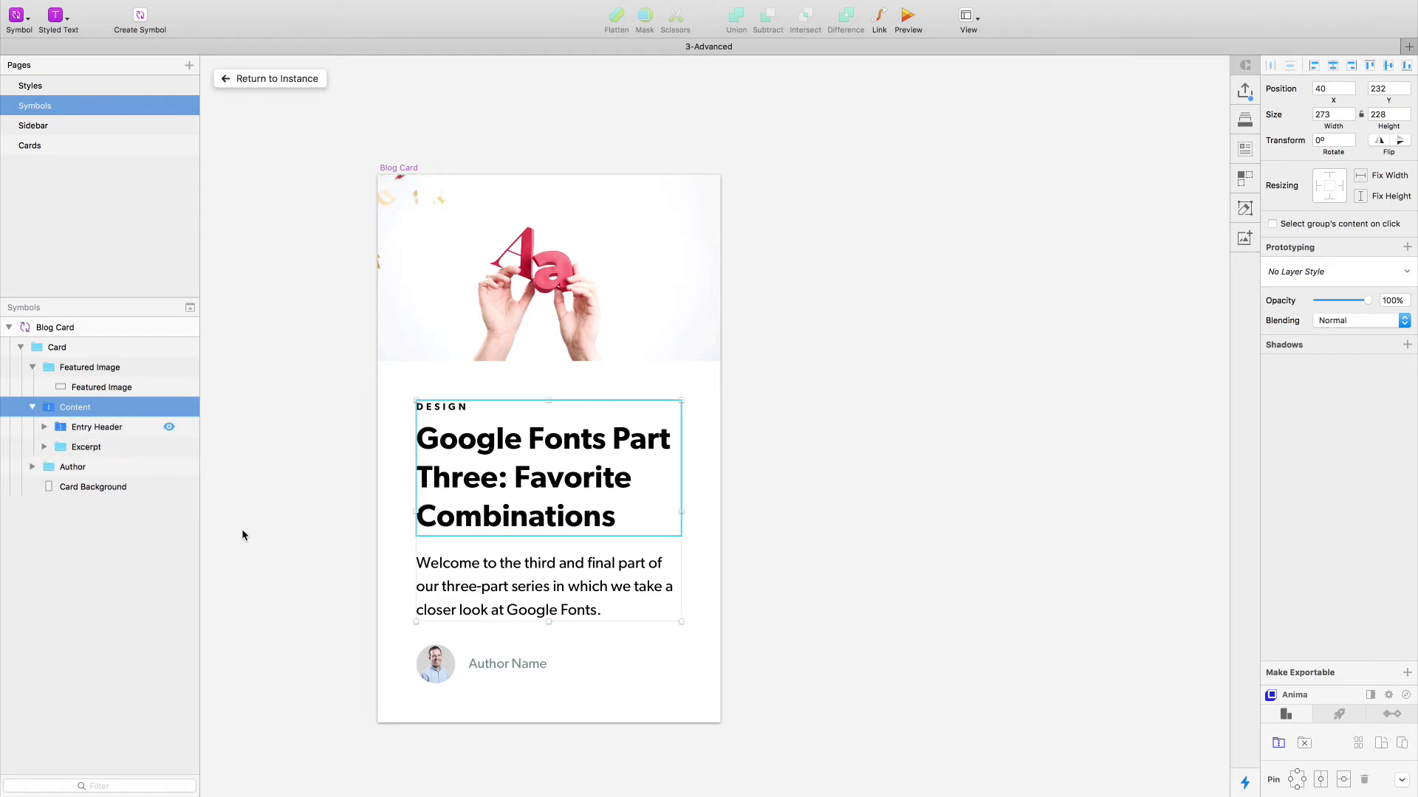
left_click(347, 532)
left_click(476, 517)
left_click(477, 517)
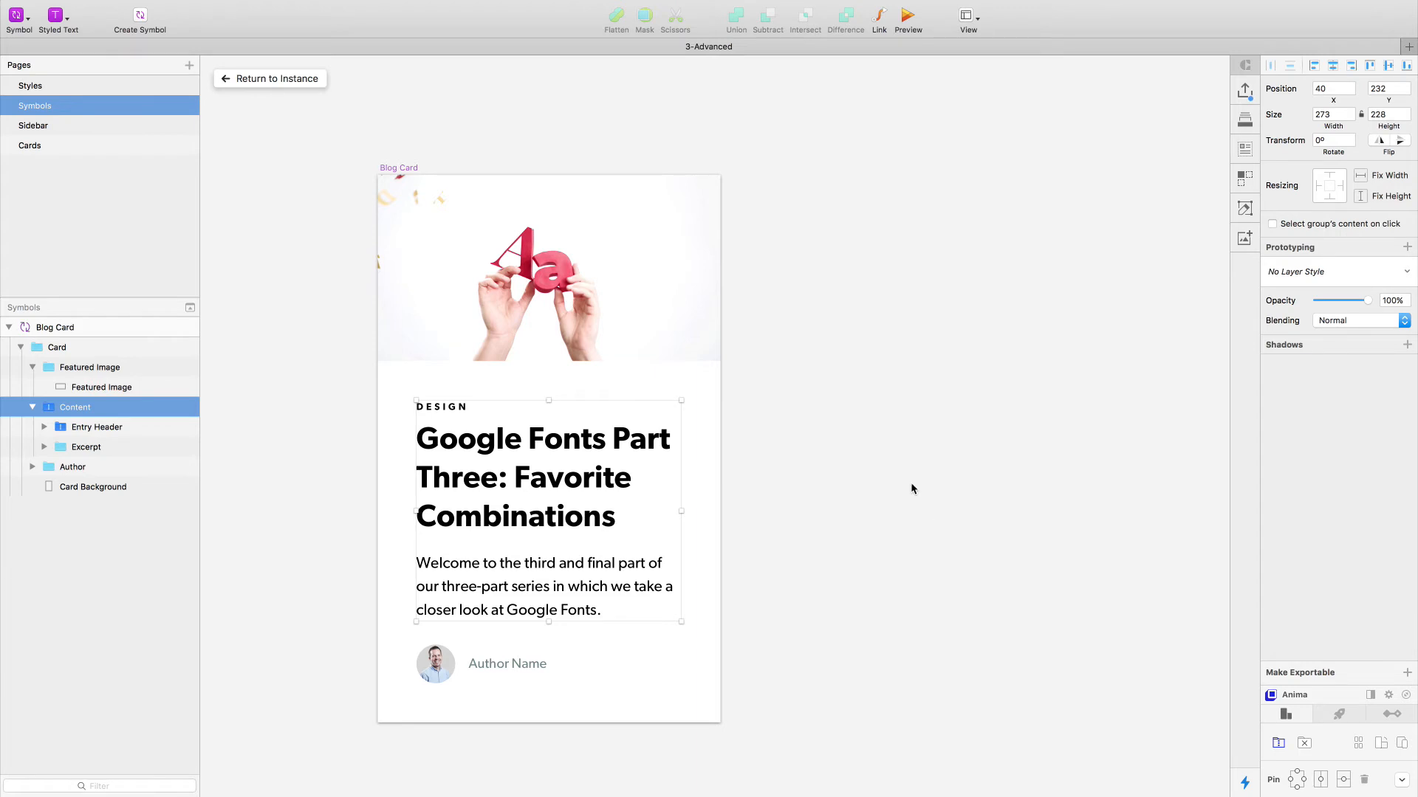
- Test a spacing of 20 on the Content stack and set it back to 16
left_click(1278, 743)
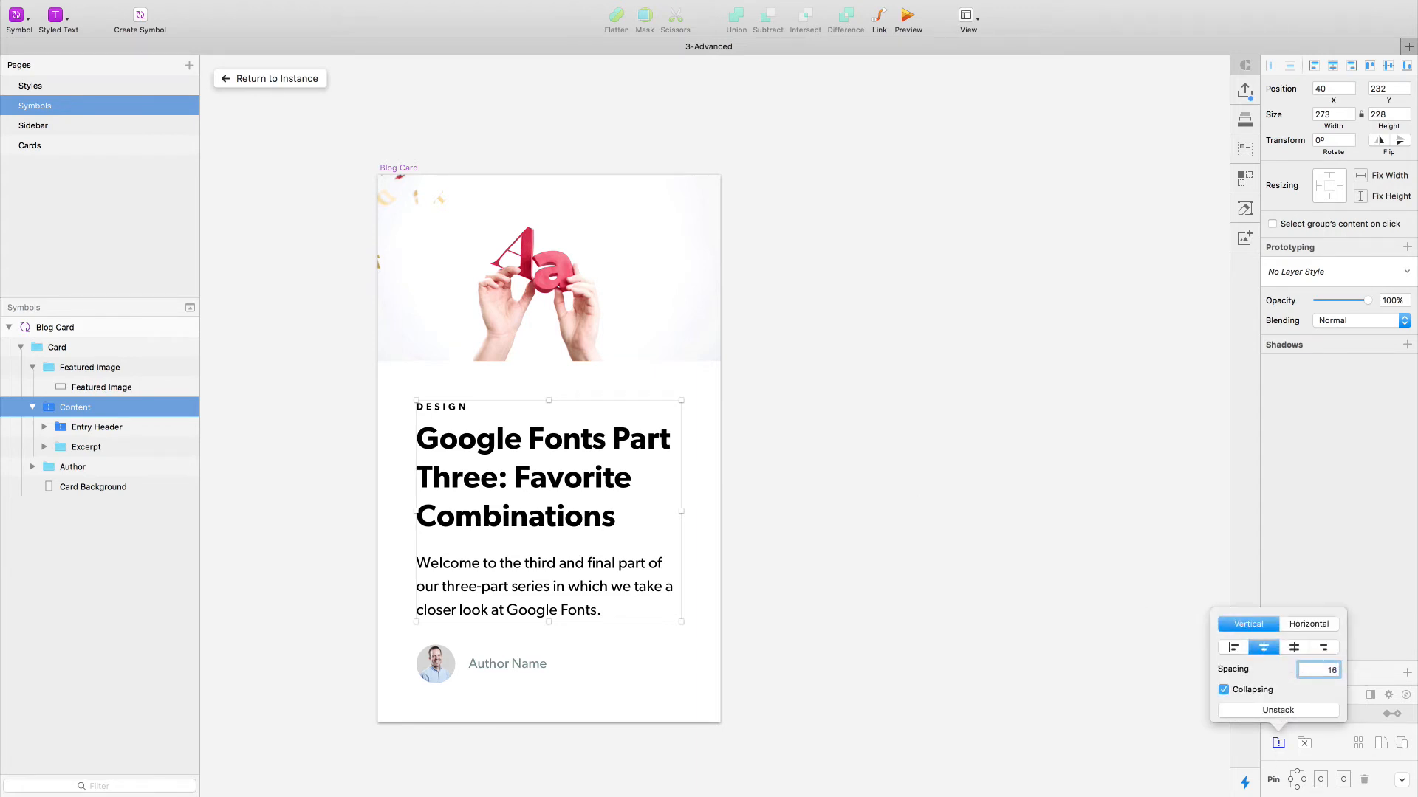
key("Up")
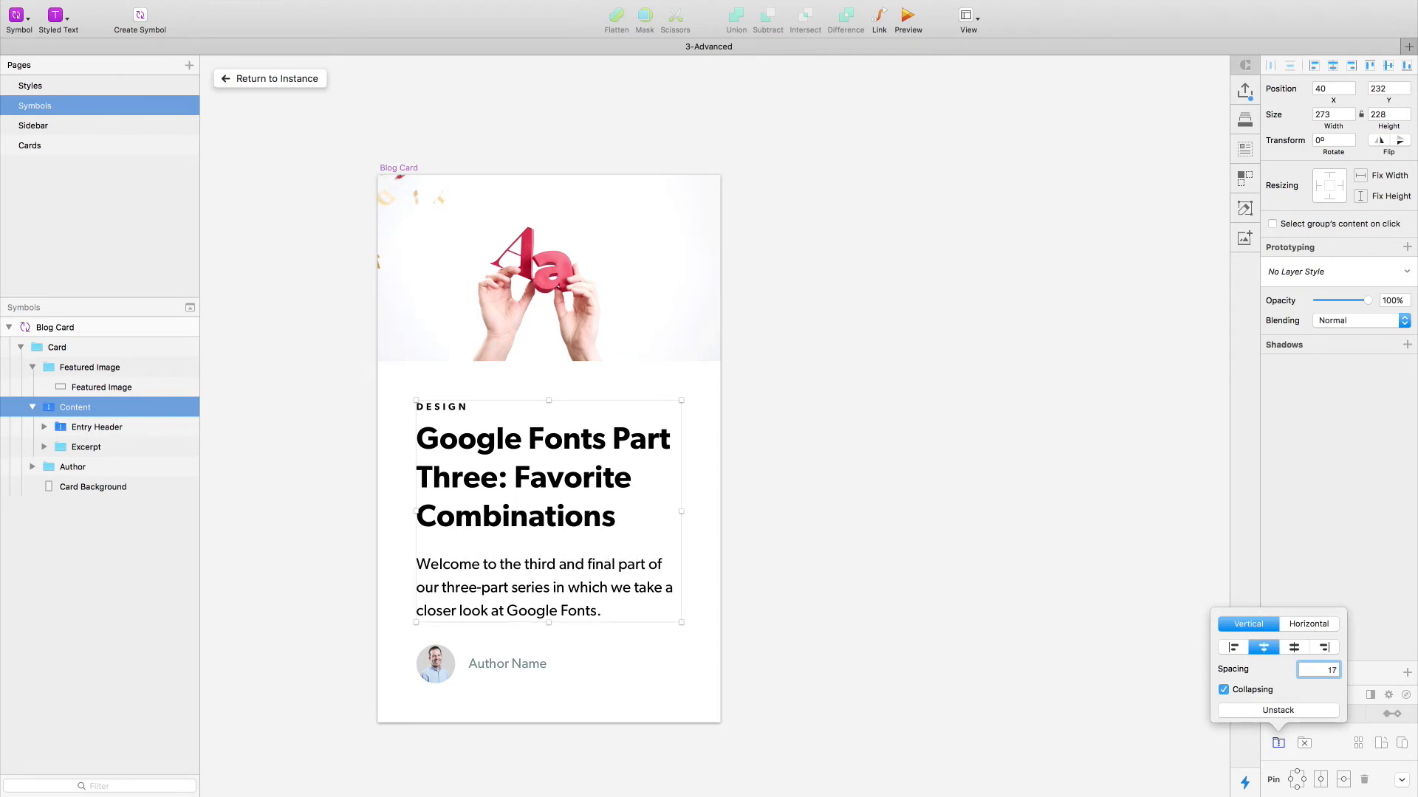
key("Down")
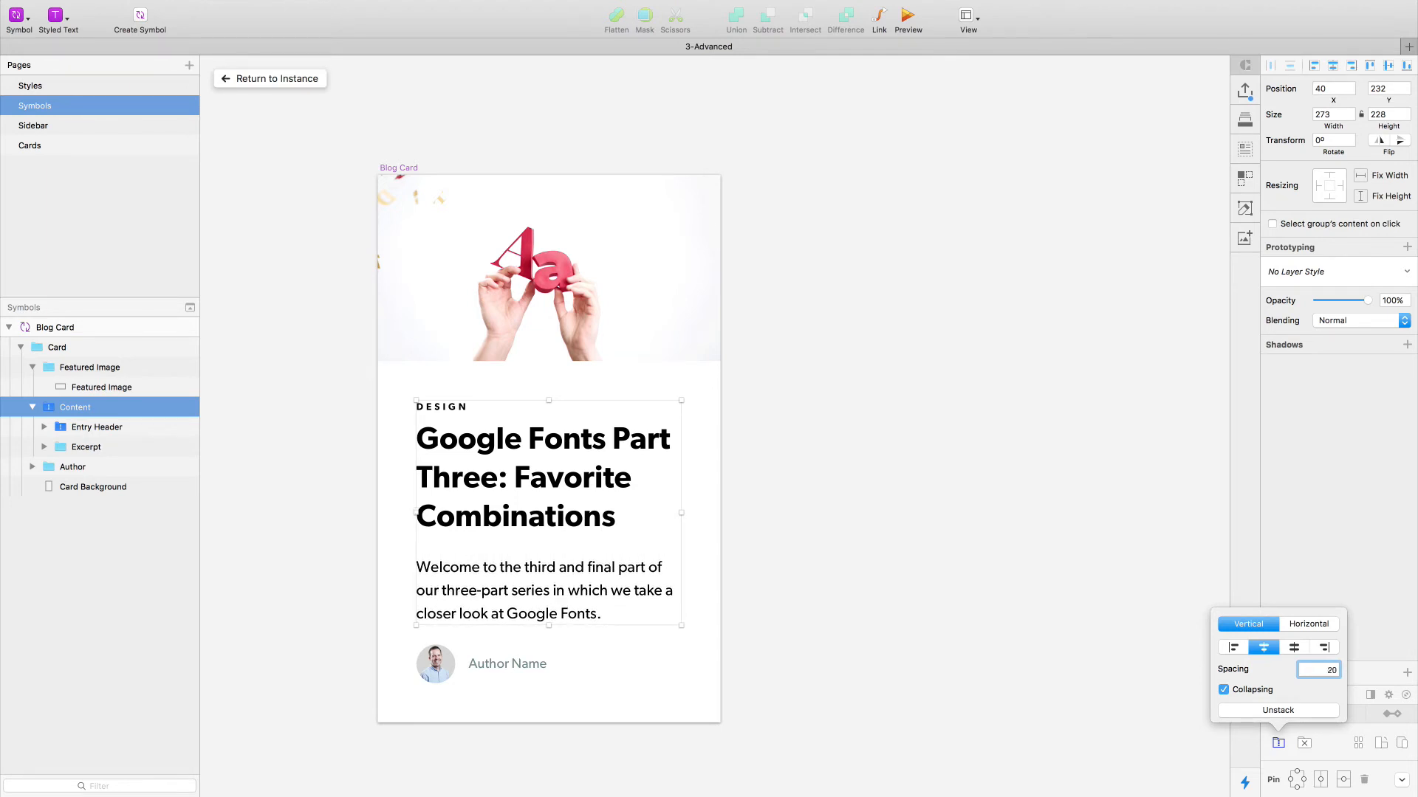
left_click(899, 509)
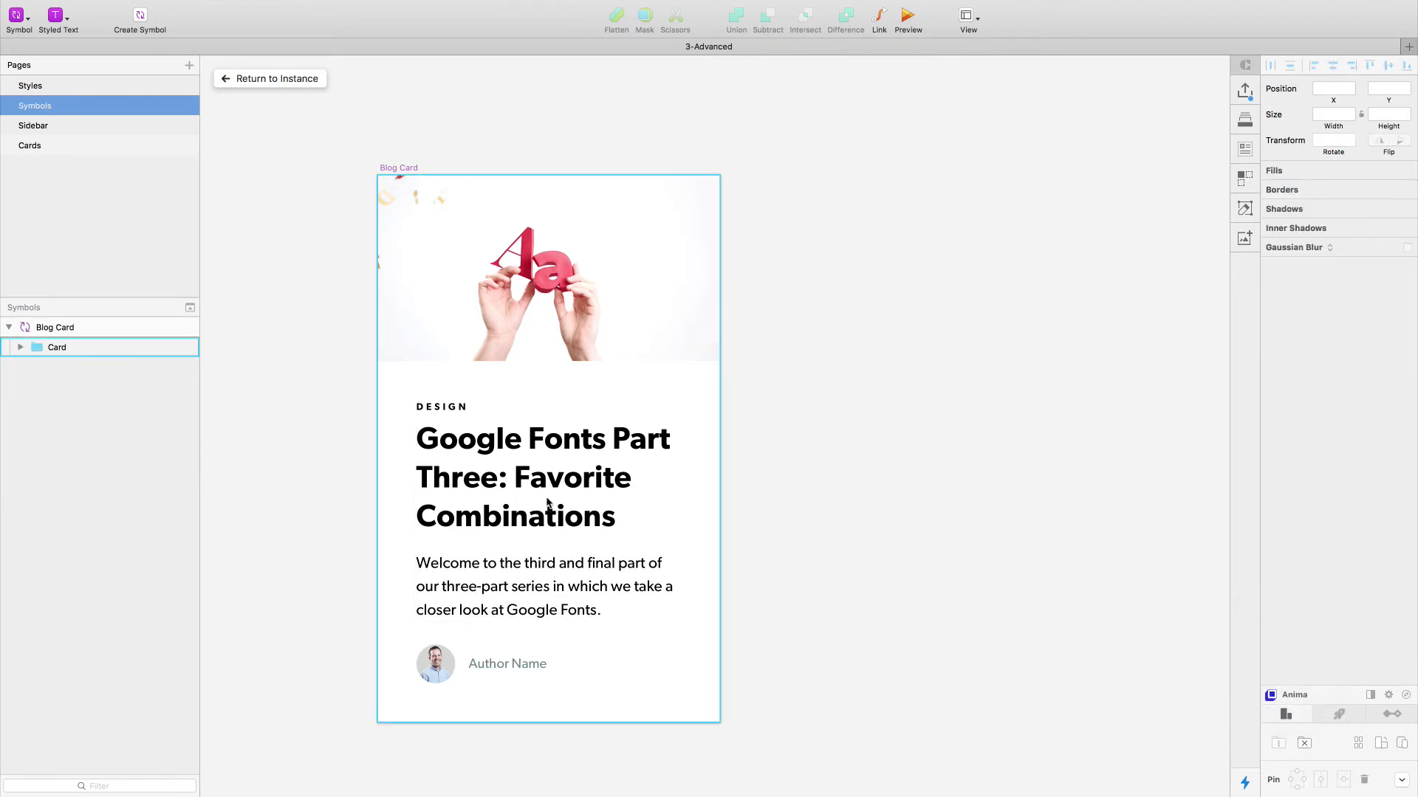
- Try a spacing of 13 between the category and title in the Entry Header stack, and restore it to 8
left_click(549, 505, "super")
left_click(109, 427)
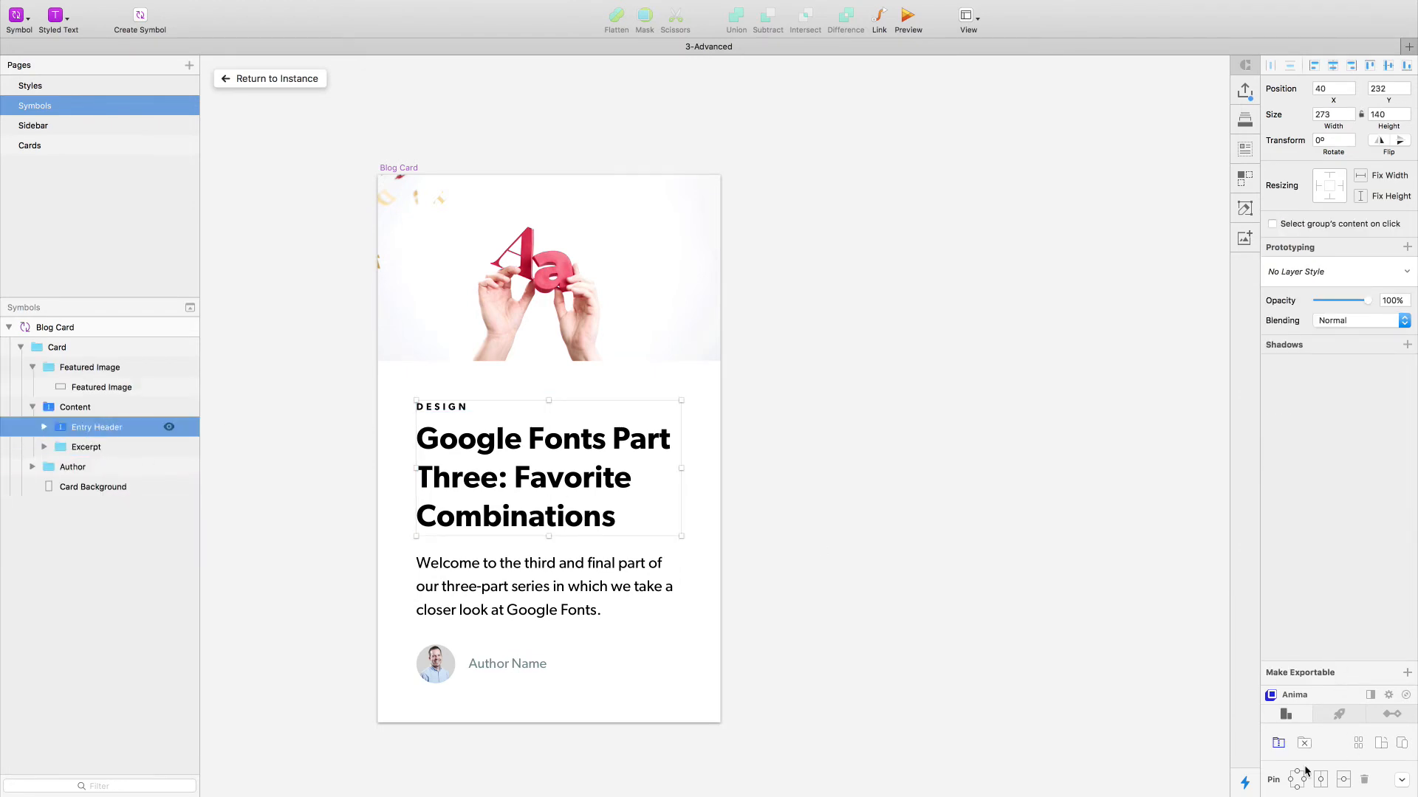
left_click(1278, 743)
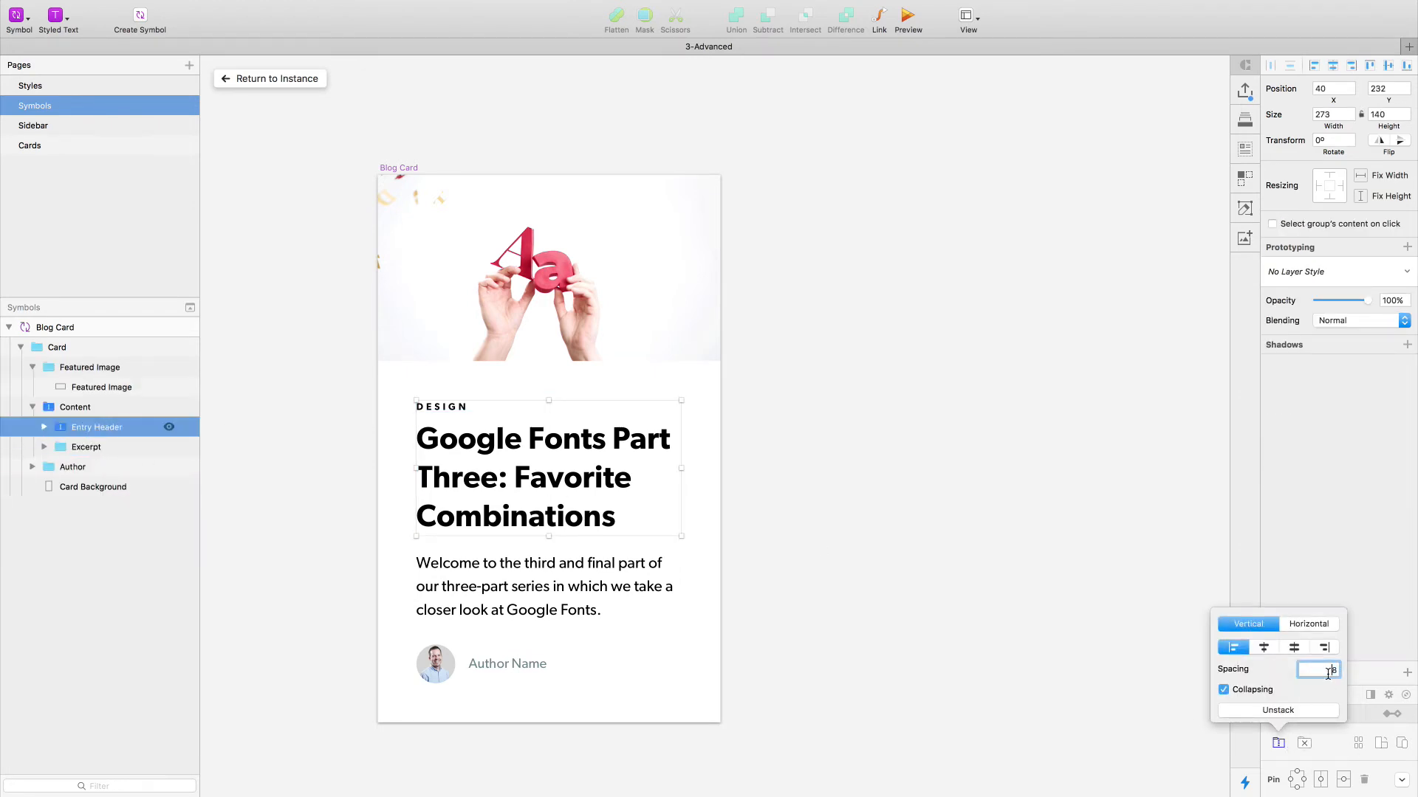
key("Up")
key("Up")
key("Up")
key("Up")
key("Up")
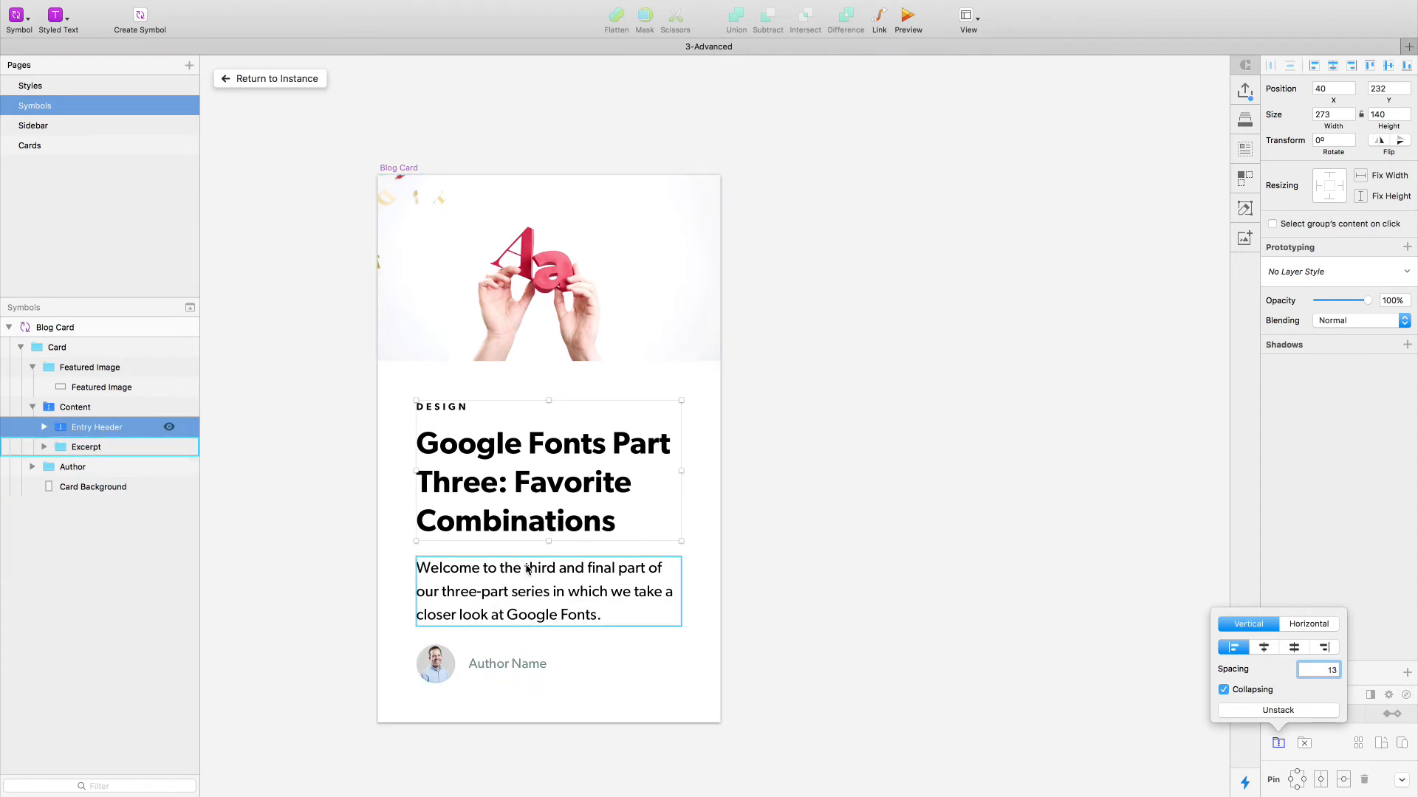
key("Up")
key("Up")
key("Down")
key("Down")
key("Down")
key("Down")
key("Down")
key("Down")
key("Down")
key("Down")
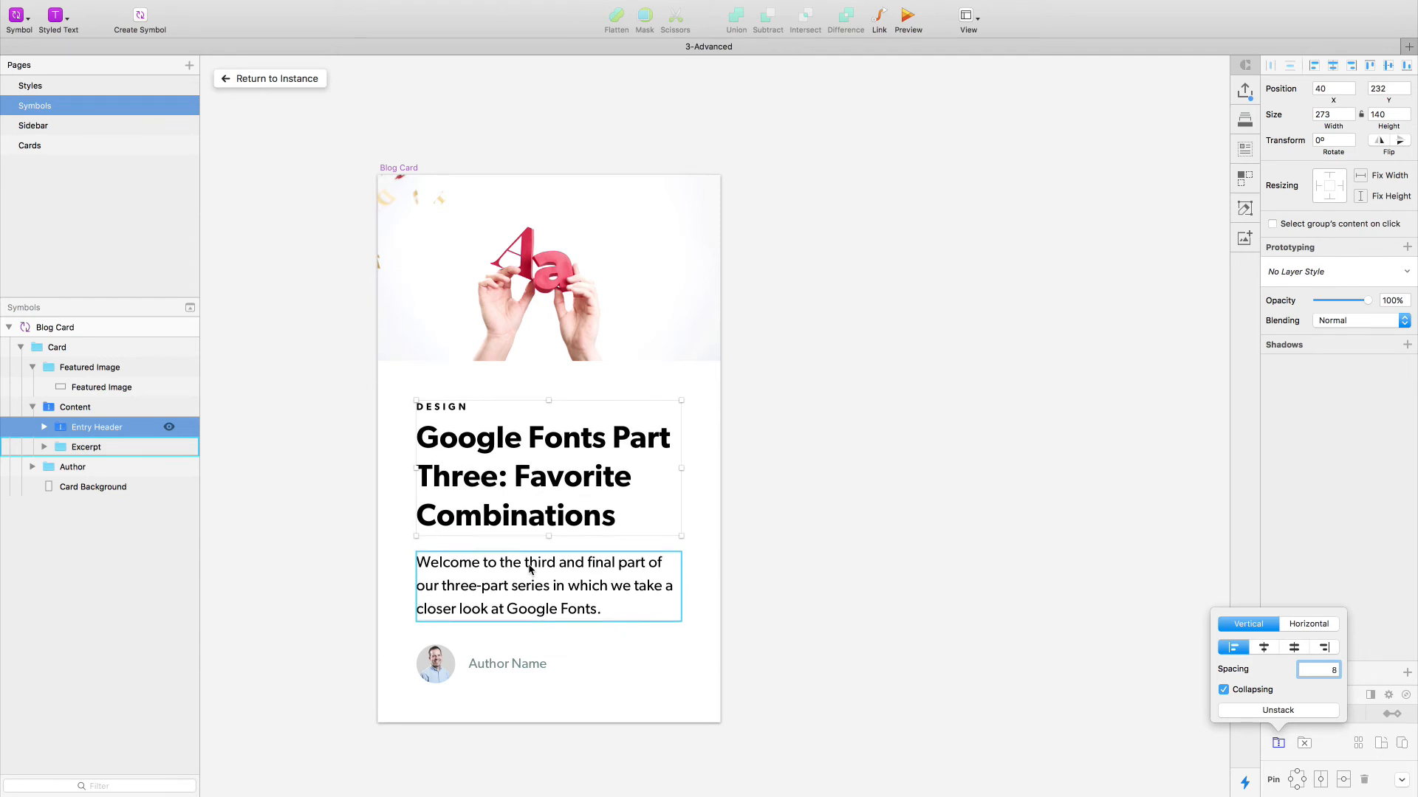
key("Up")
left_click(796, 440)
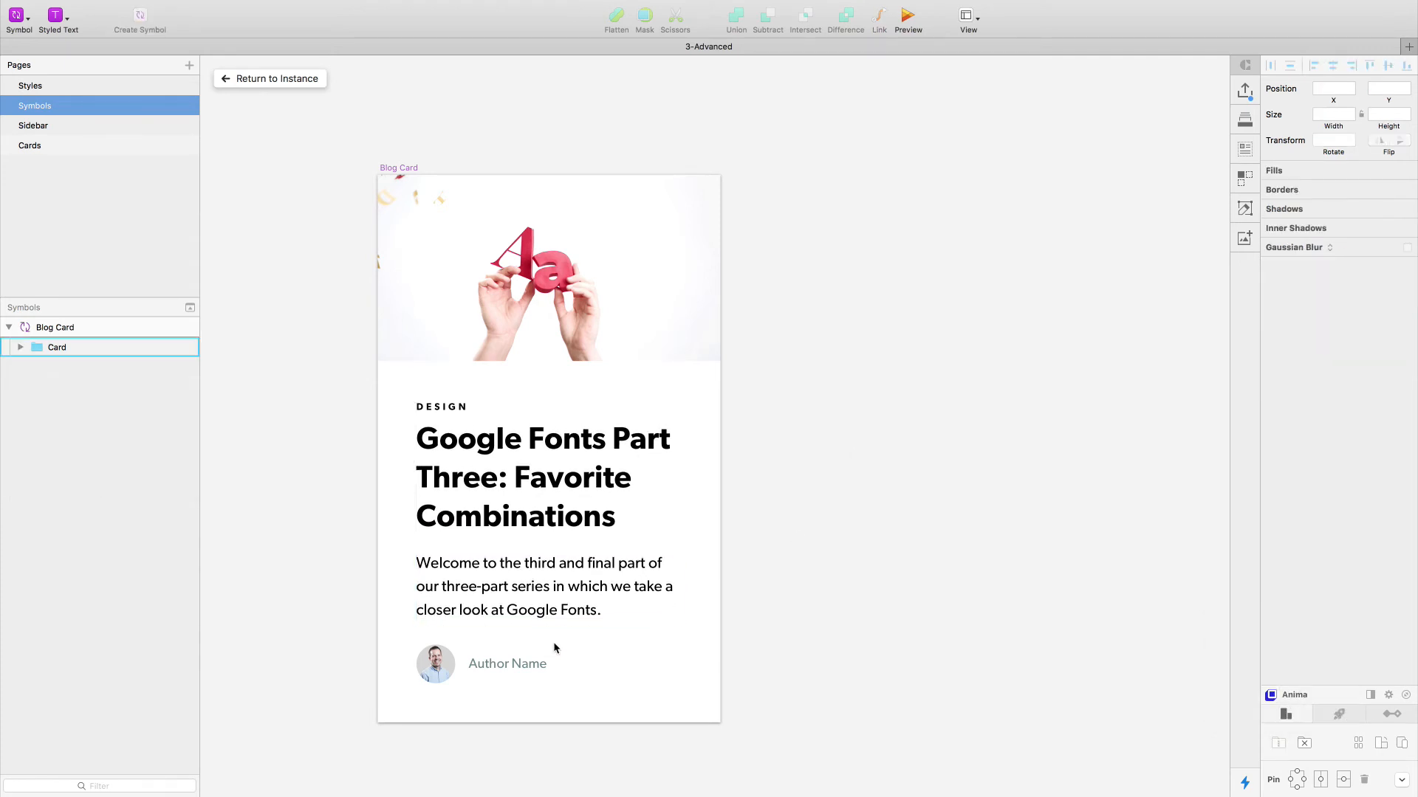
- Nudge the Author Name text to X 96 beside the avatar and set its width to 217
left_click(435, 664, "super")
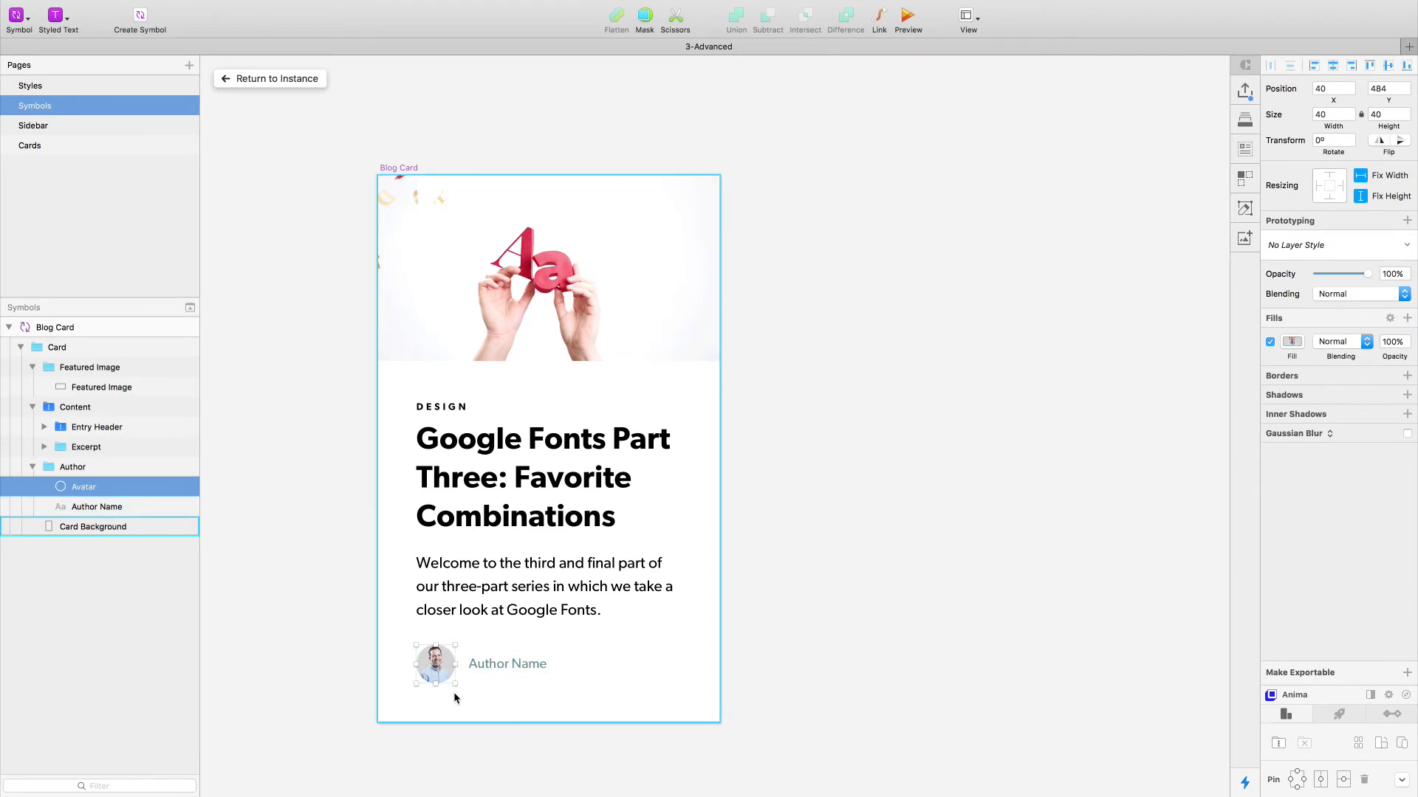
left_click(488, 666)
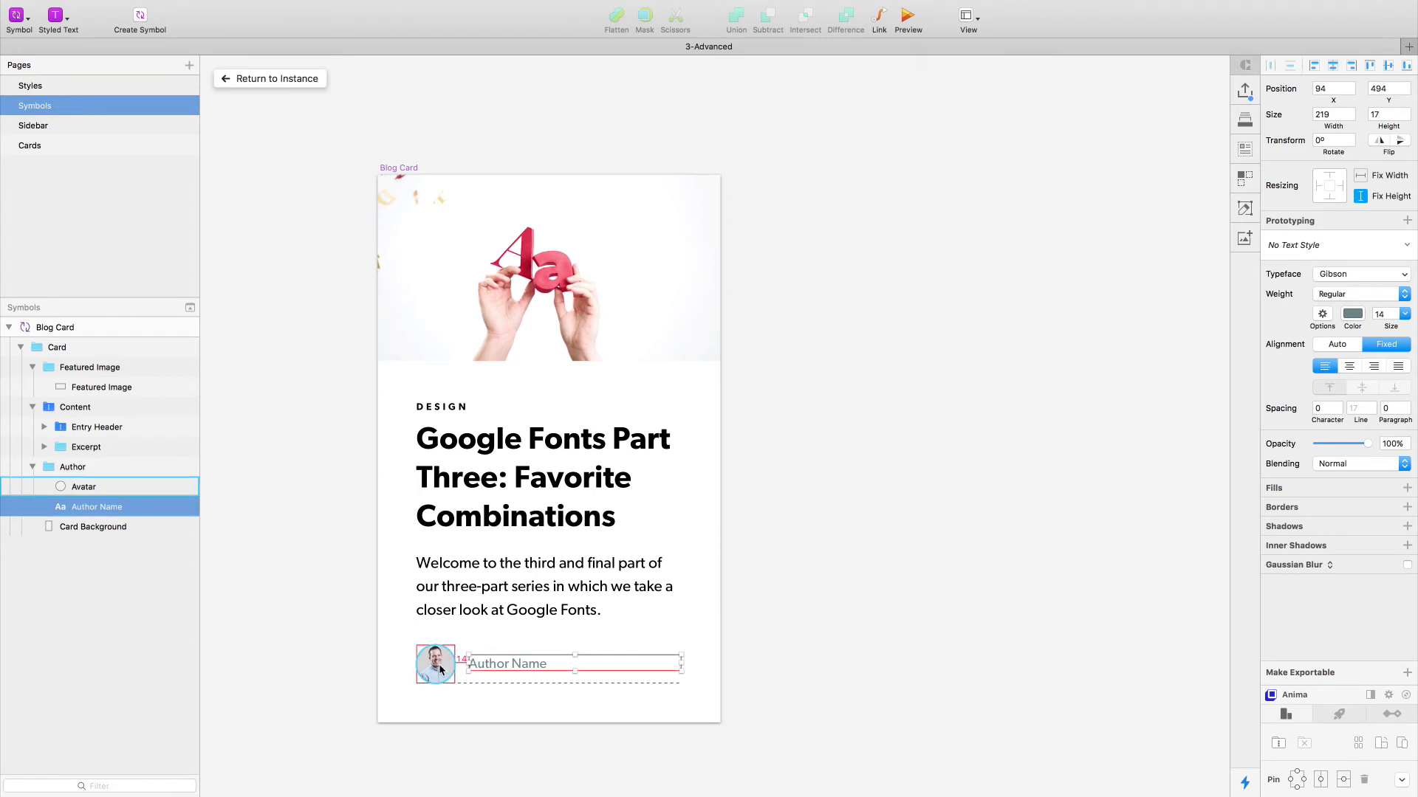
key("Right")
key("Right")
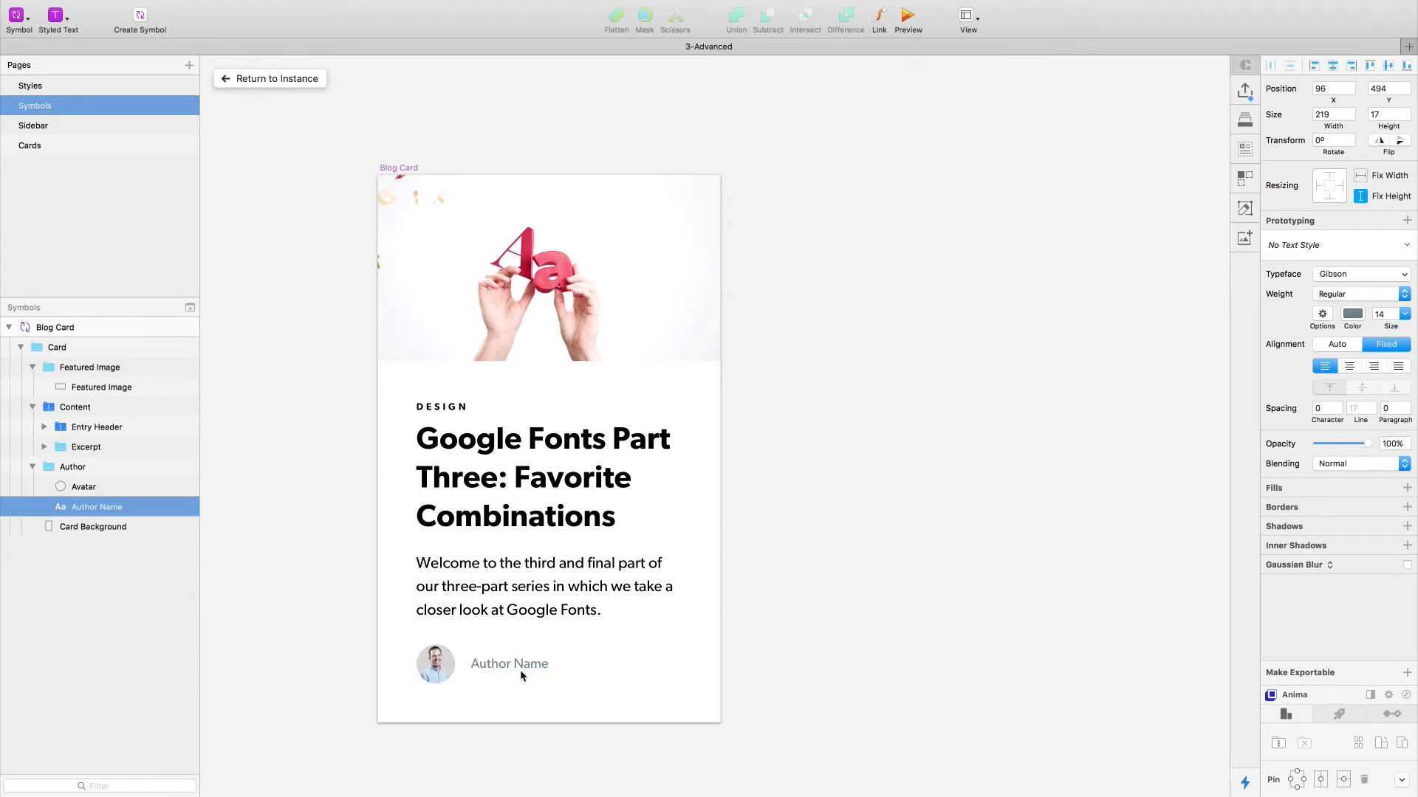
left_click(1333, 114)
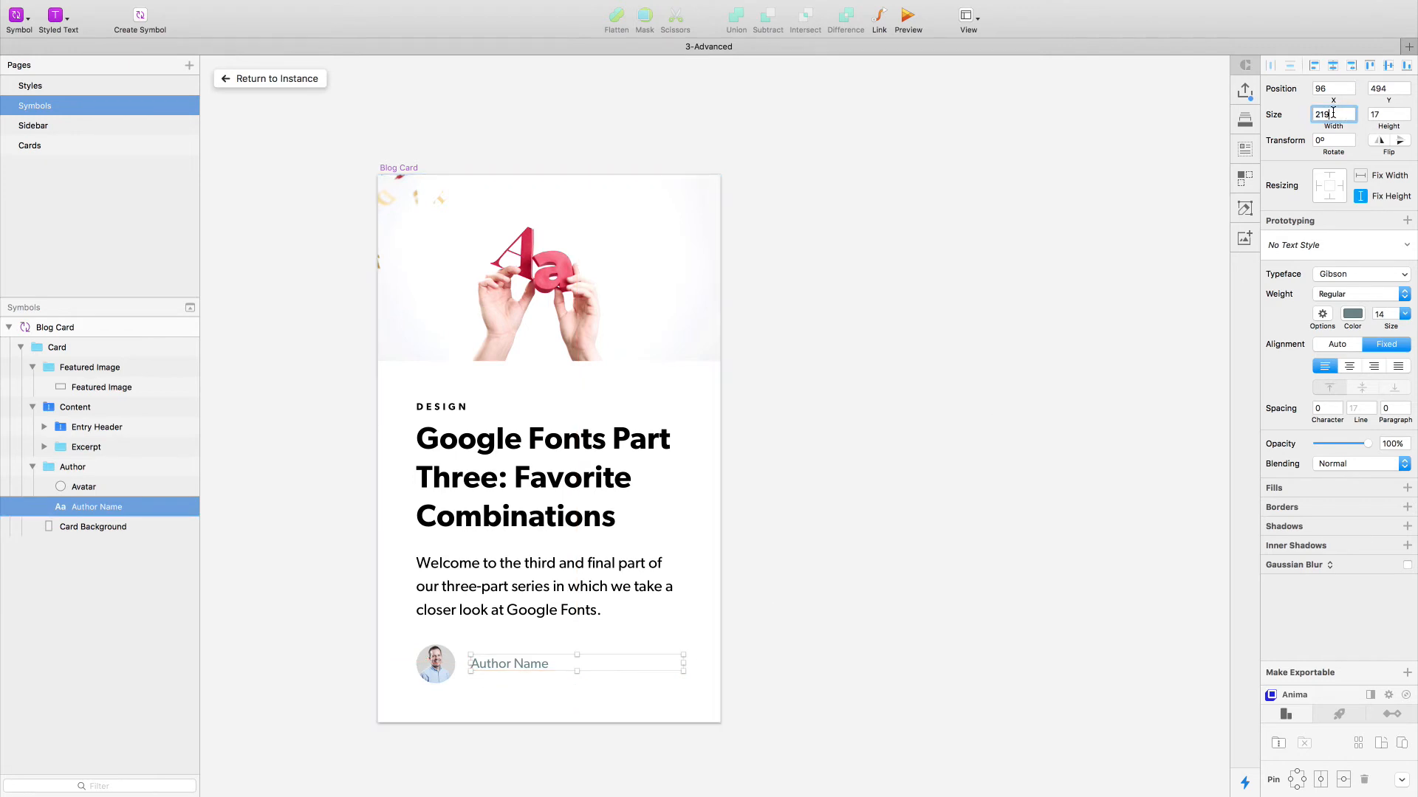
key("BackSpace")
type("7")
key("Return")
left_click(837, 617)
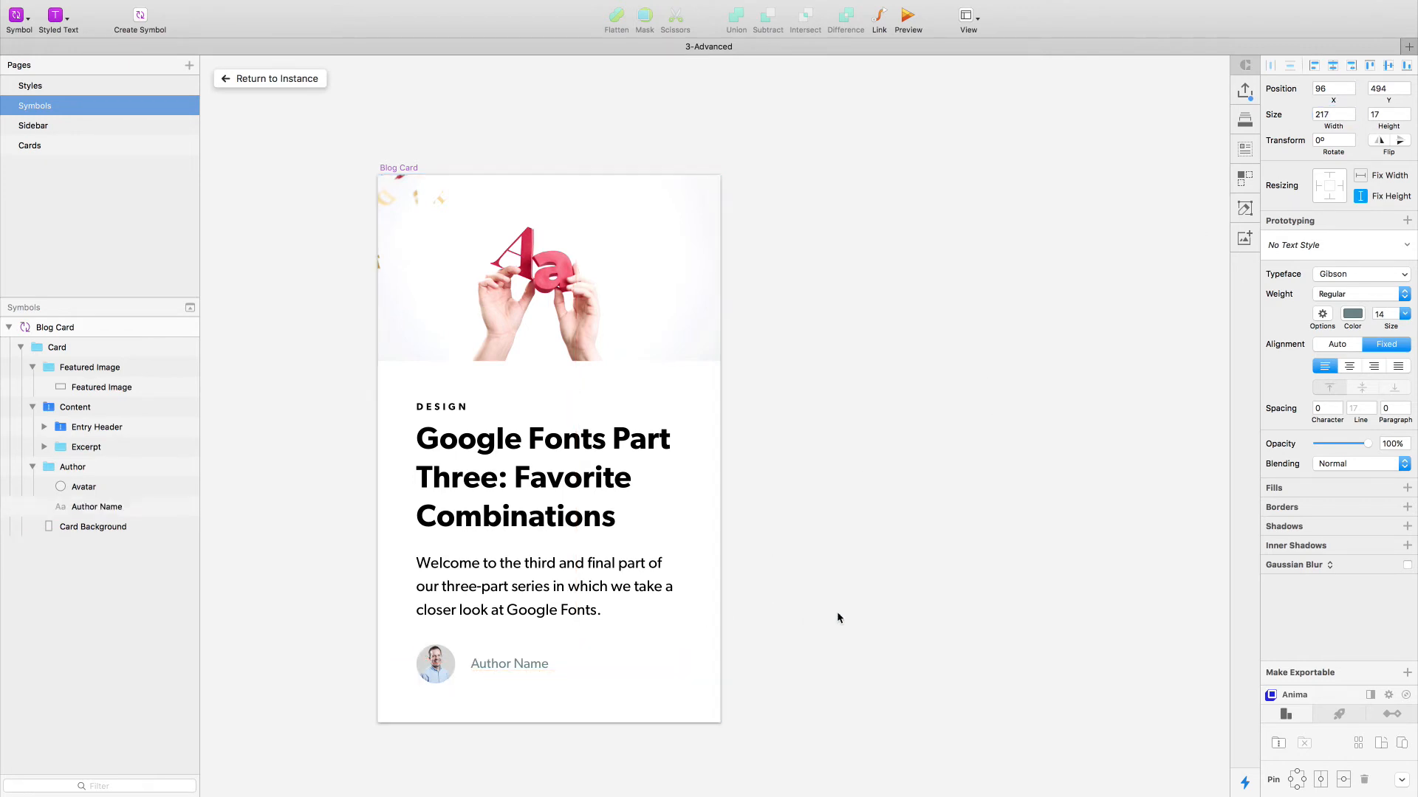
- Try stacking the Author group's avatar and name horizontally with a spacing of 16
double_click(507, 659)
key("alt")
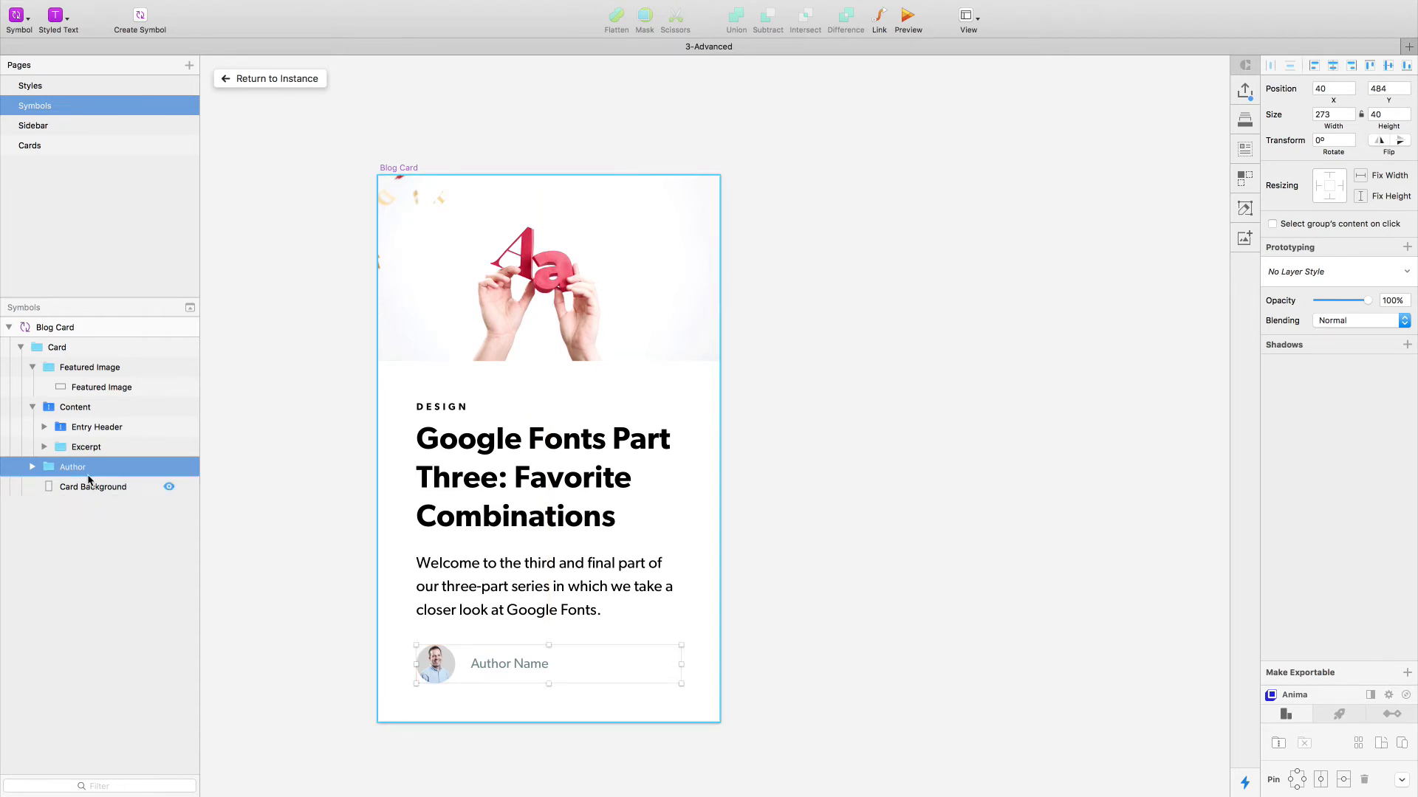
key("Return")
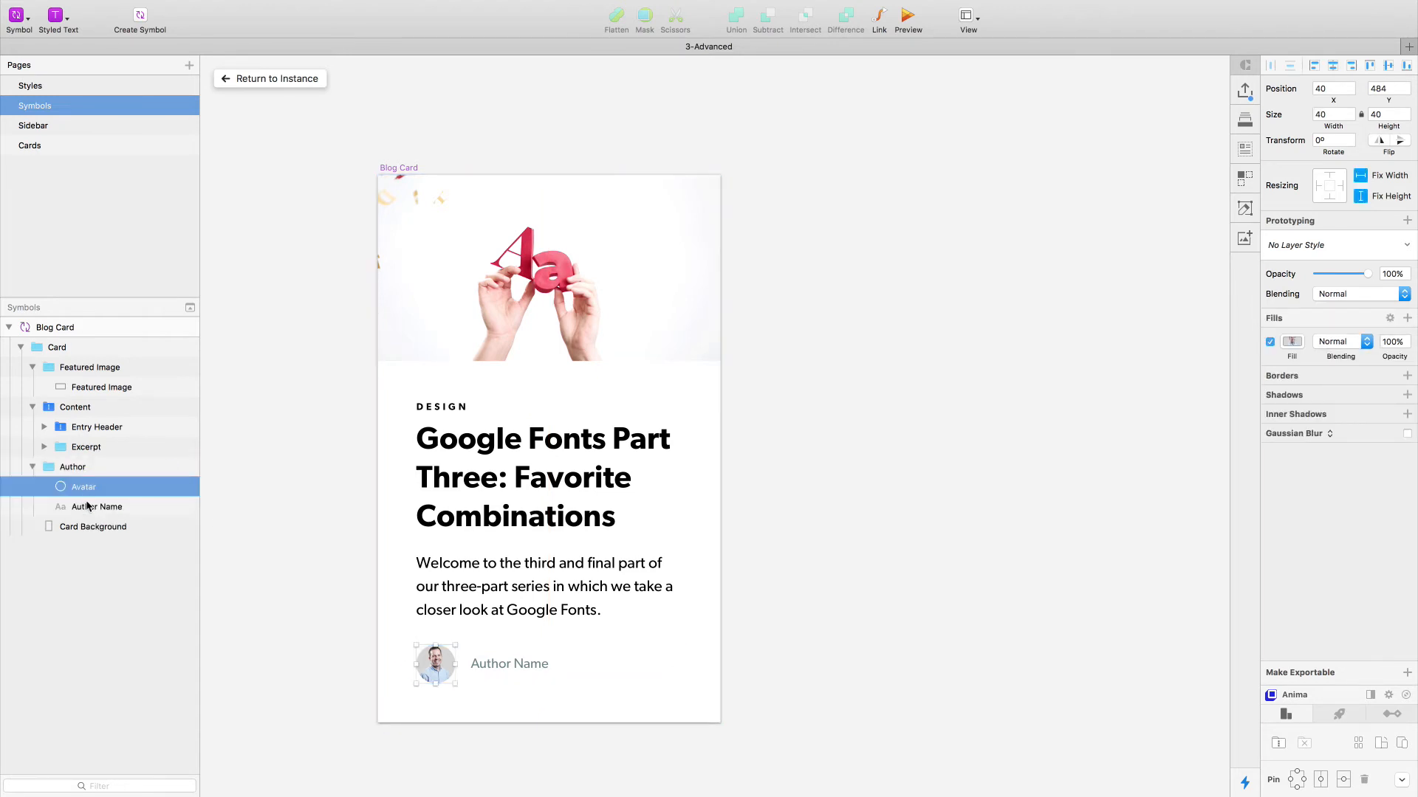
left_click(32, 467)
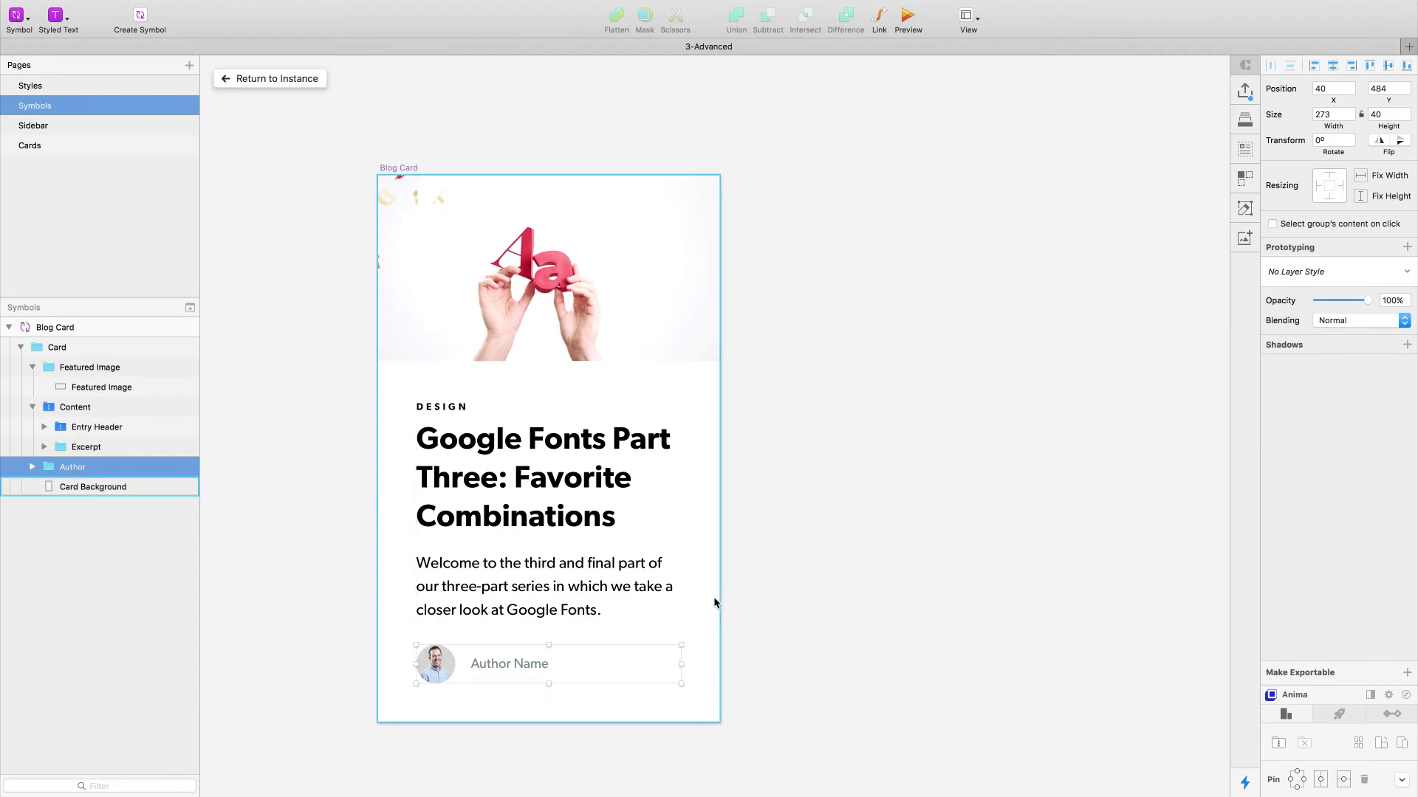
left_click(1280, 744)
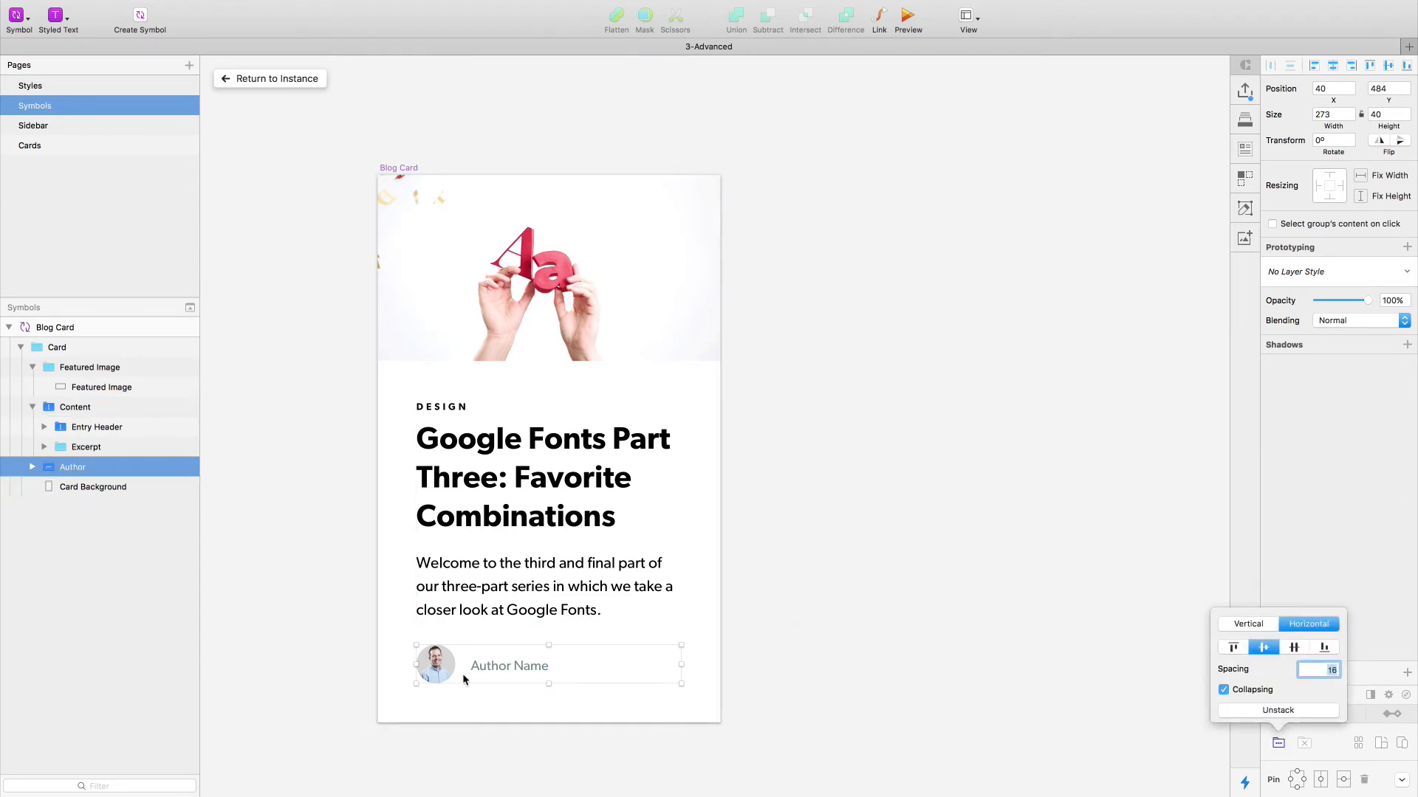
left_click(893, 517)
double_click(491, 669)
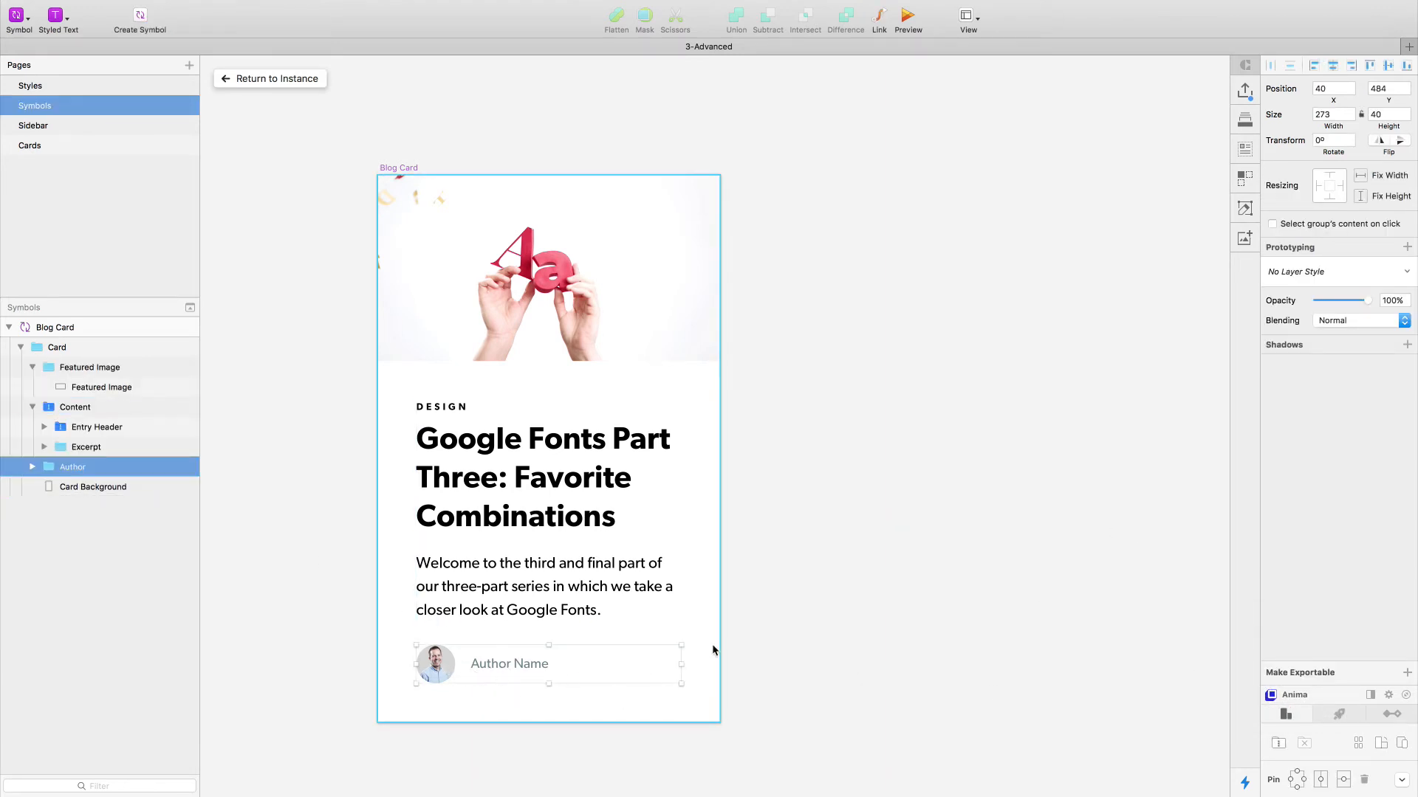
- Turn the Author group into a horizontal, center-aligned stacked group with a spacing of 16
left_click(1278, 743)
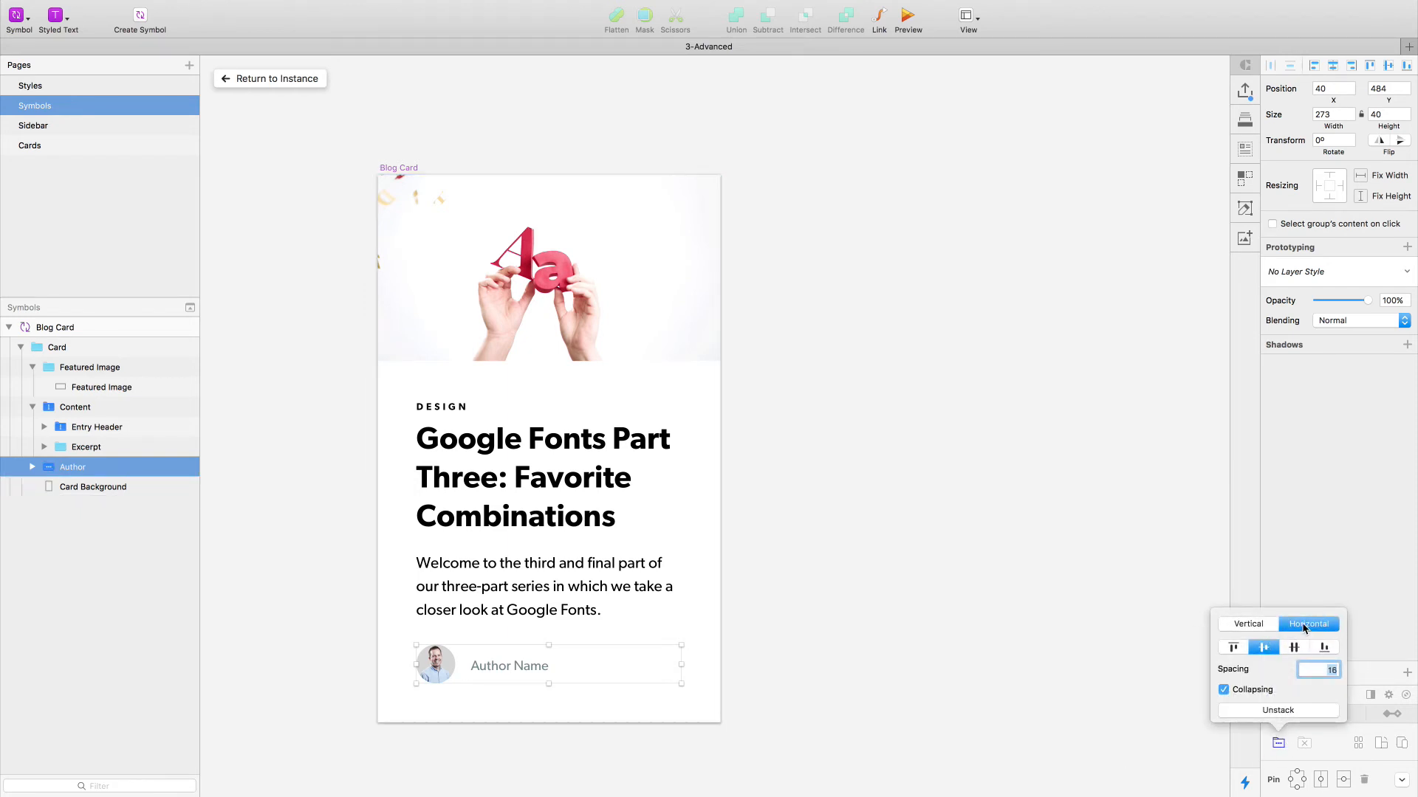
left_click(1329, 665)
left_click(861, 646)
left_click(499, 667, "super")
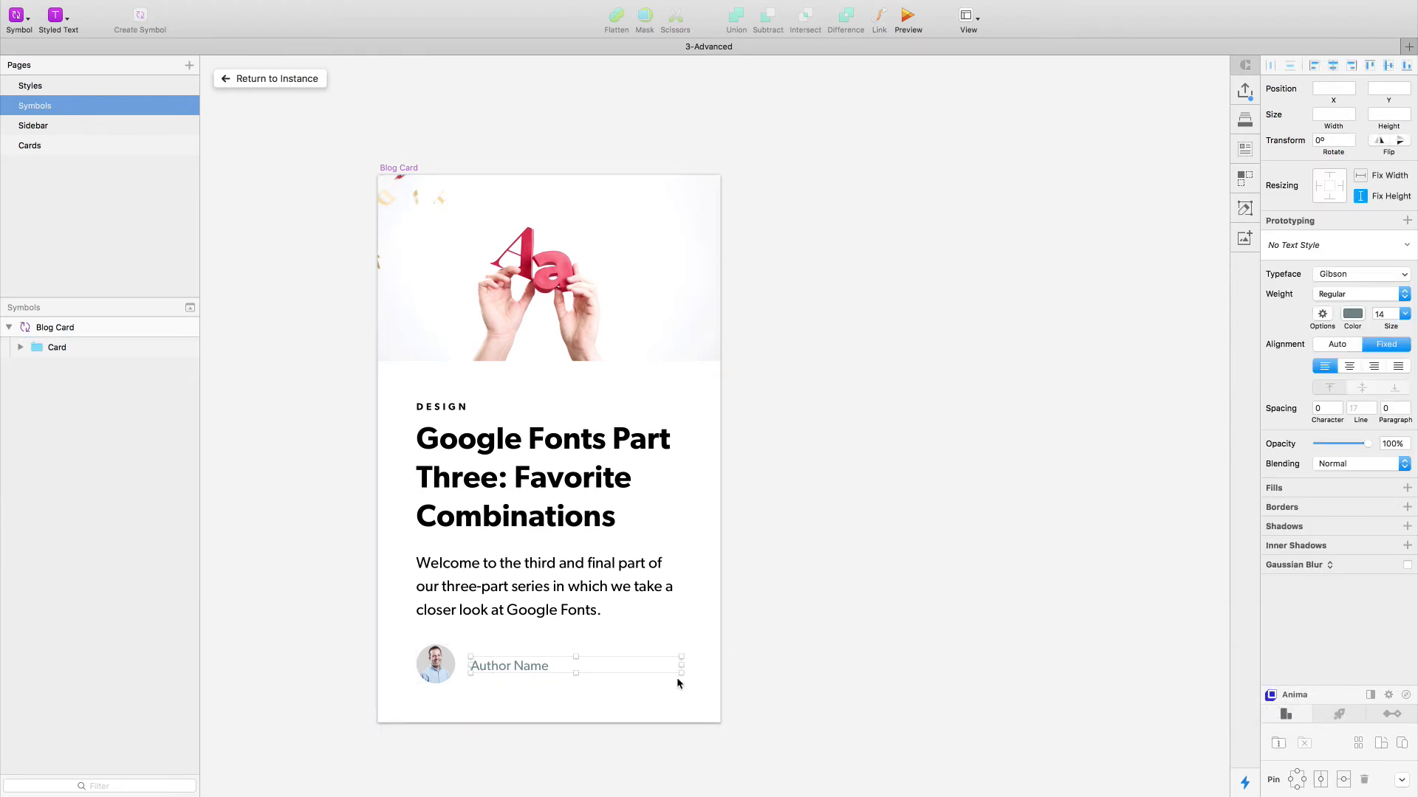
- Test a spacing of 20 on the horizontal Author stack and set it back to 16
left_click(70, 467)
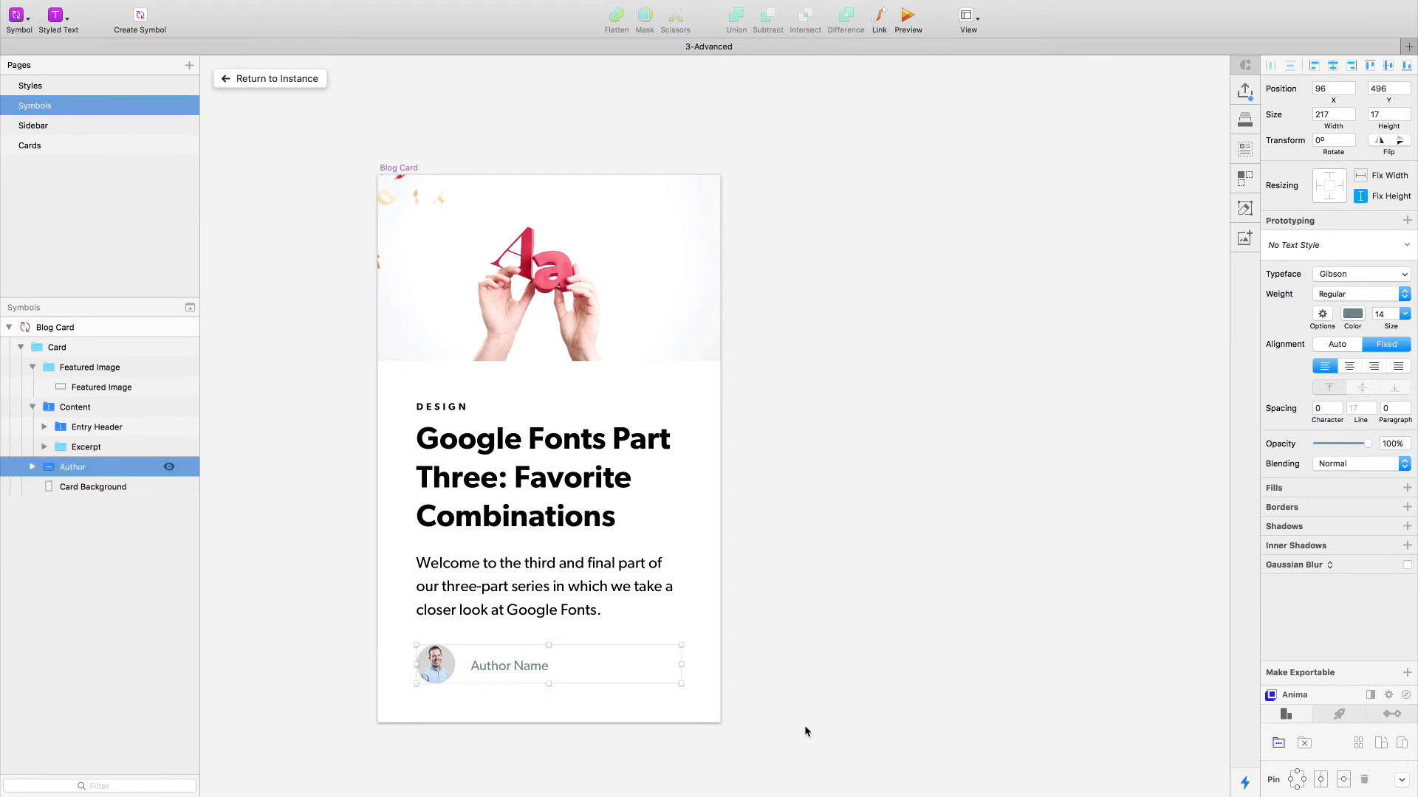
left_click(1278, 743)
key("Up")
key("Up")
key("Up")
key("Up")
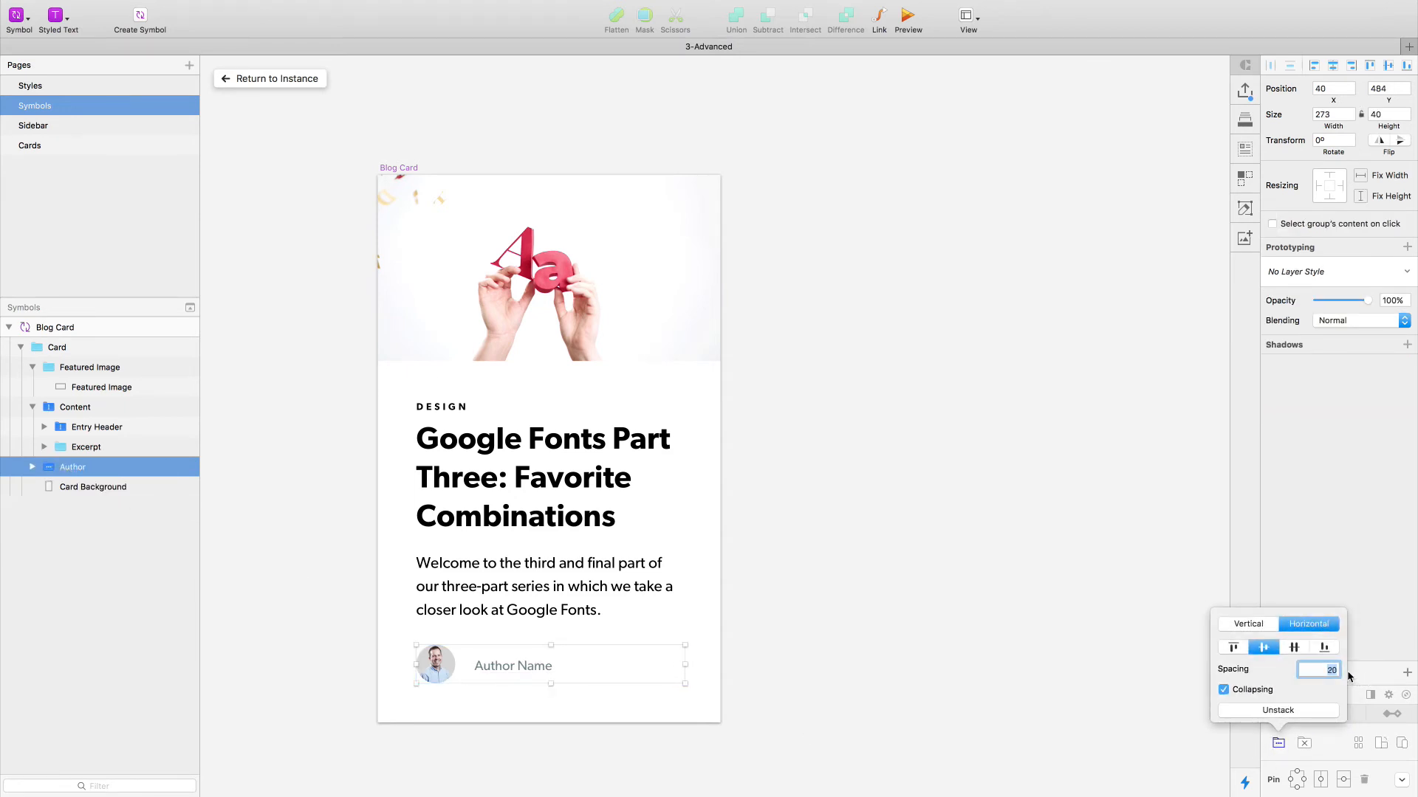
key("Up")
key("Up")
key("Down")
key("Down")
key("Down")
key("Down")
key("Down")
key("Down")
key("Down")
key("Down")
key("Up")
key("Up")
left_click(897, 563)
- Examine the Author stack and the Blog Category, Title and excerpt text layers within the Content stack
left_click(443, 665)
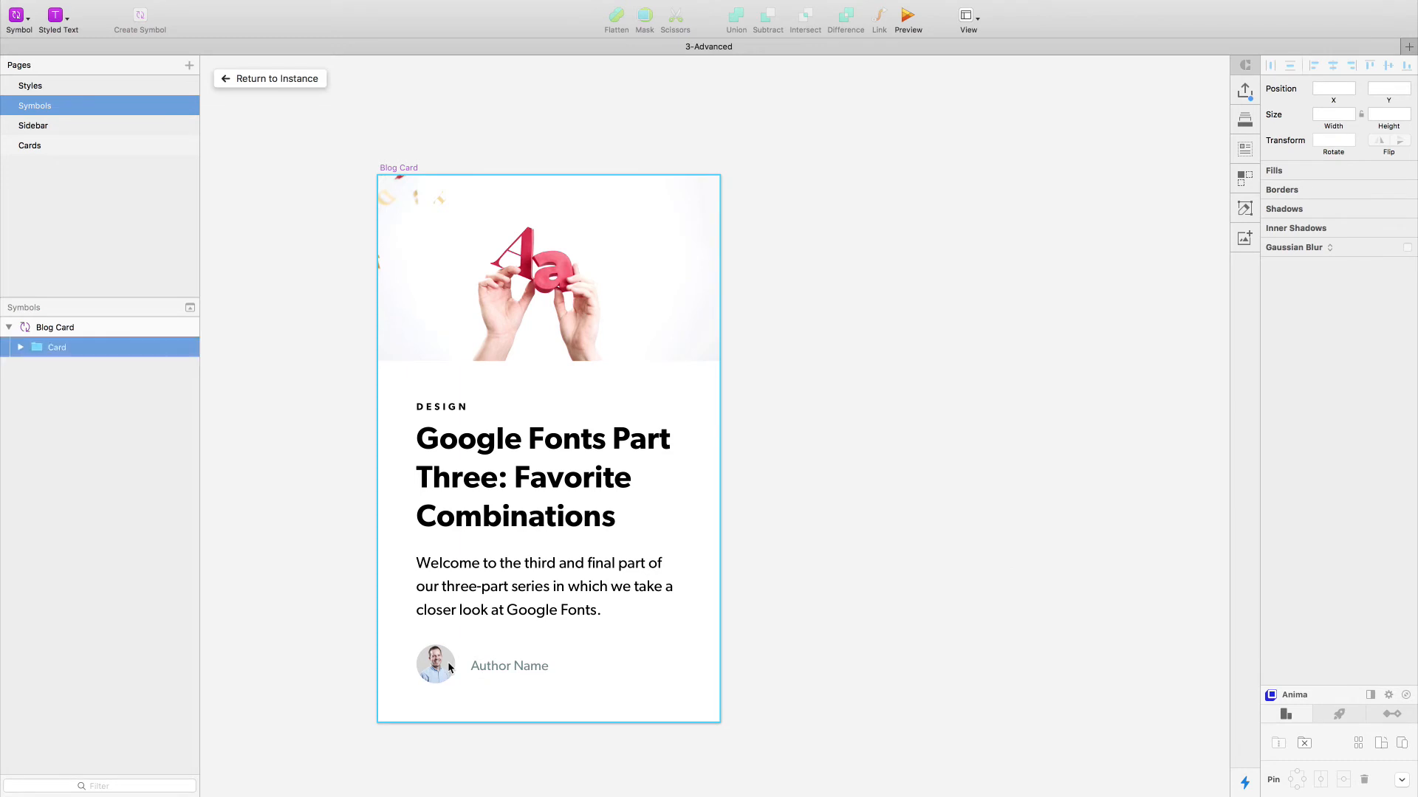
double_click(448, 662)
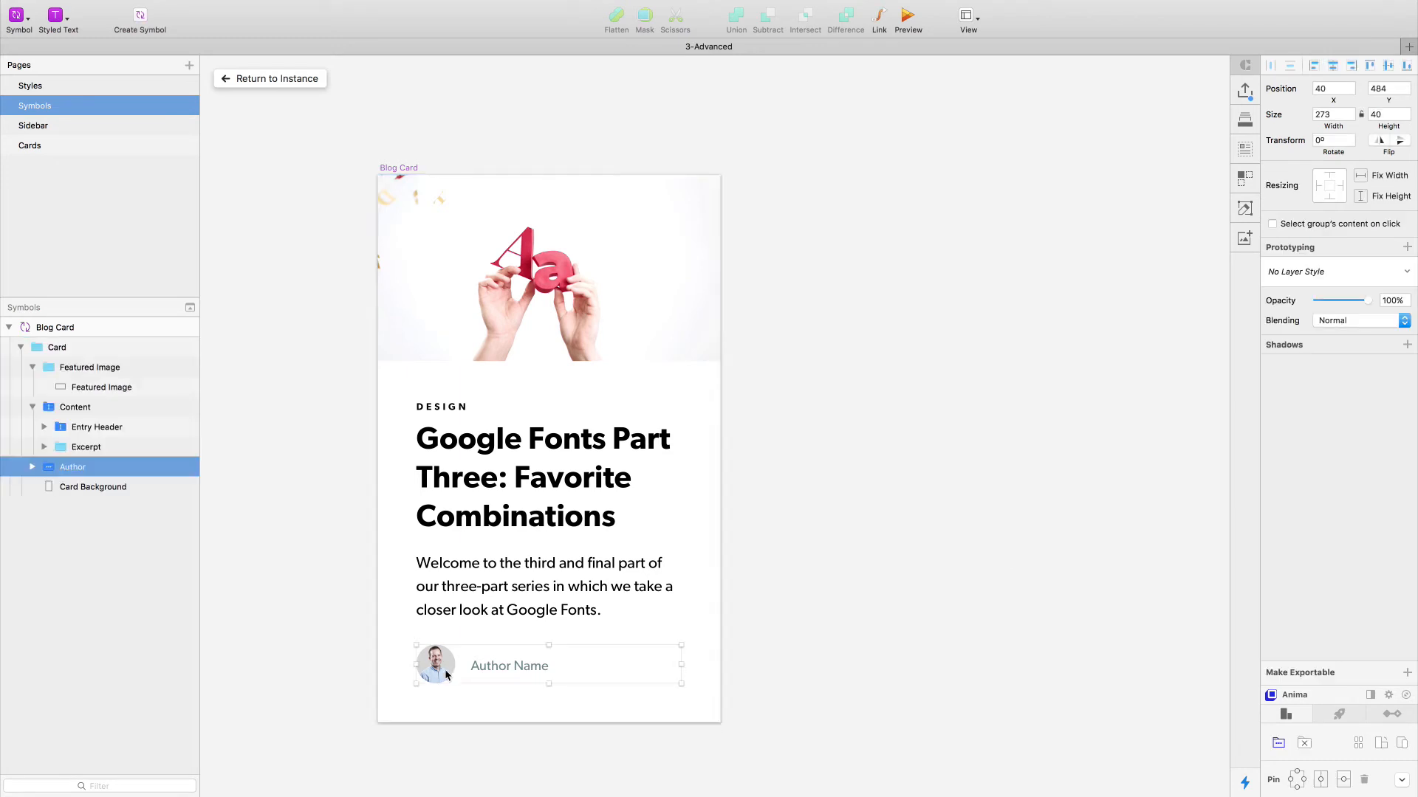
left_click(332, 621)
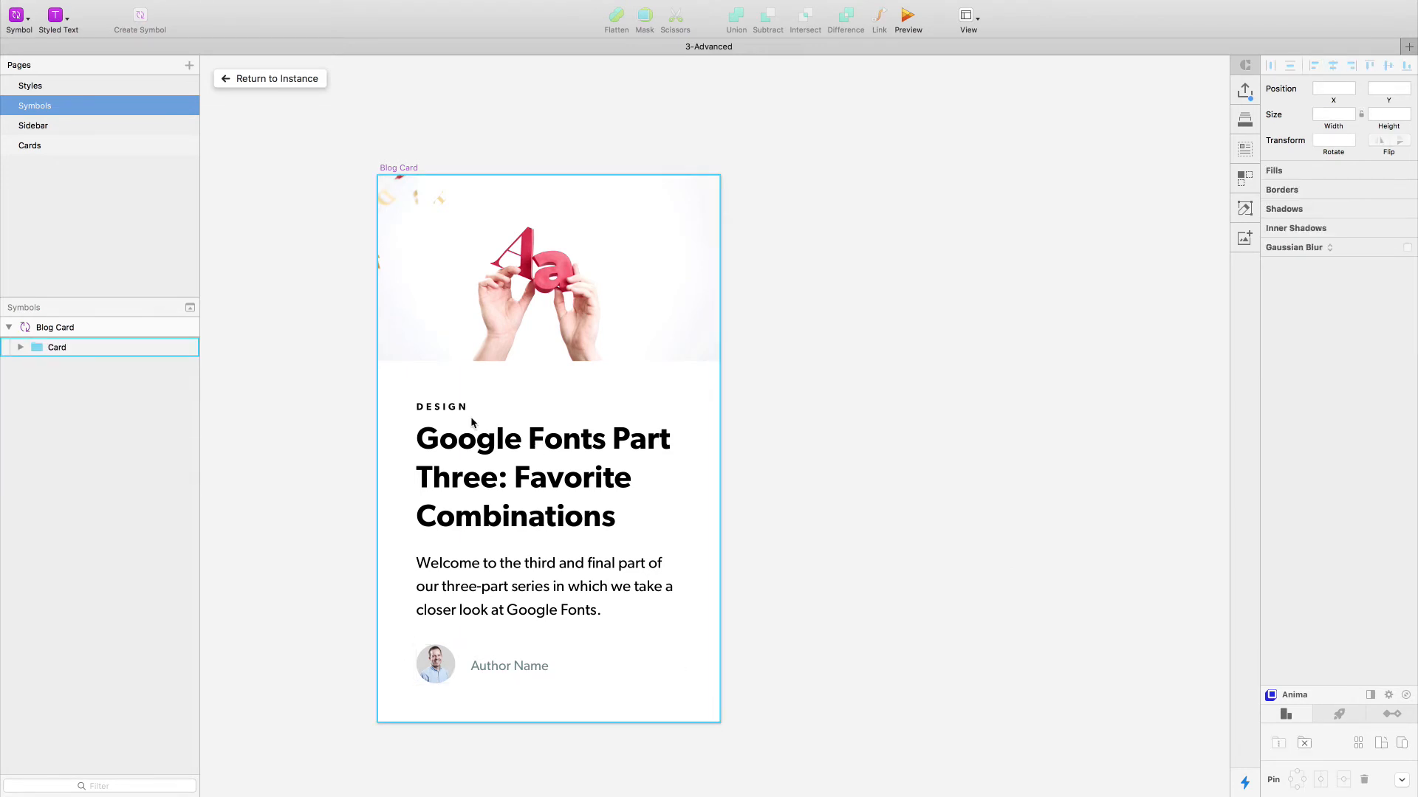
left_click(449, 407, "super")
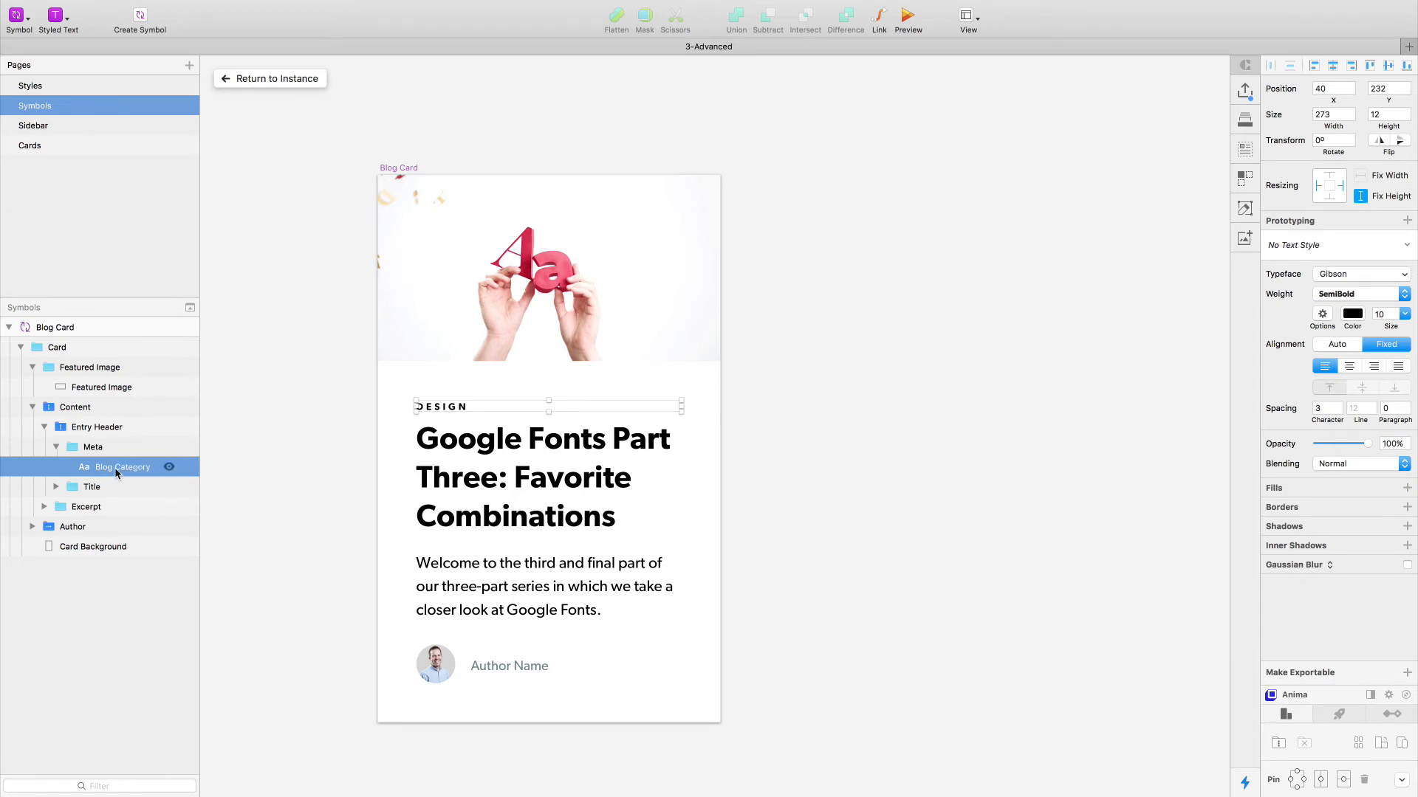
left_click(437, 516, "super")
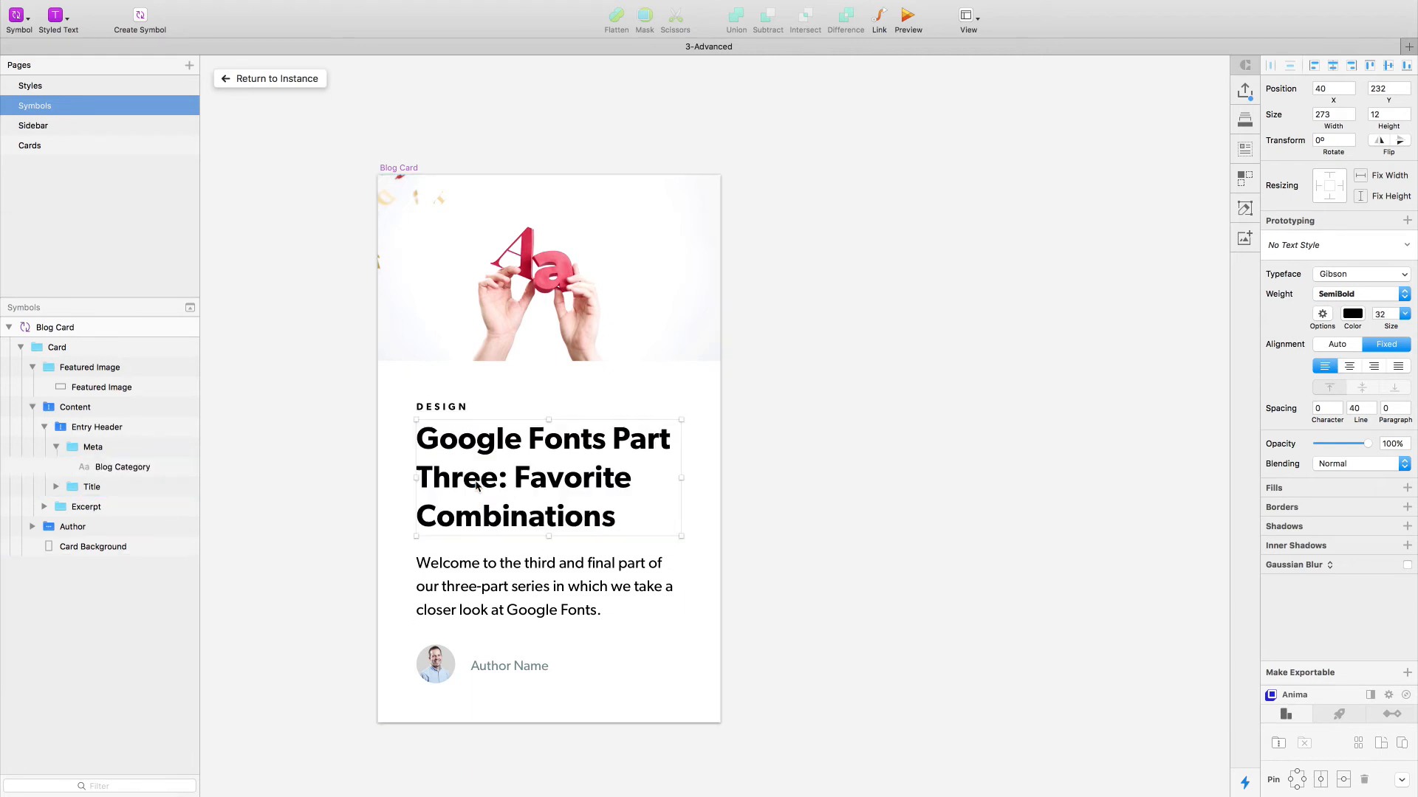
left_click(446, 407, "shift+super")
left_click(432, 564, "shift+super")
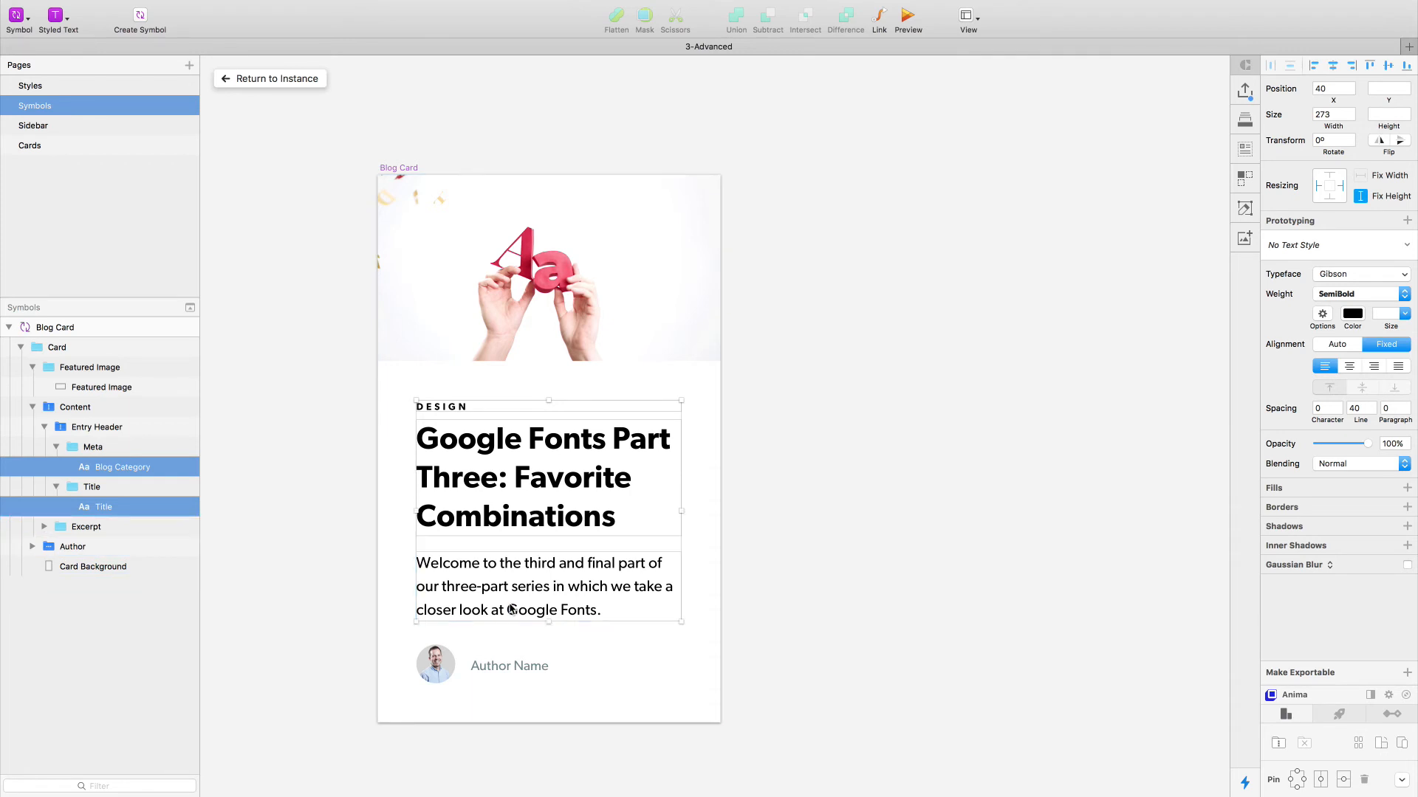
left_click(264, 570)
- Rename the paragraph text layer inside the Excerpt group as Excerpt
left_click(540, 596, "super")
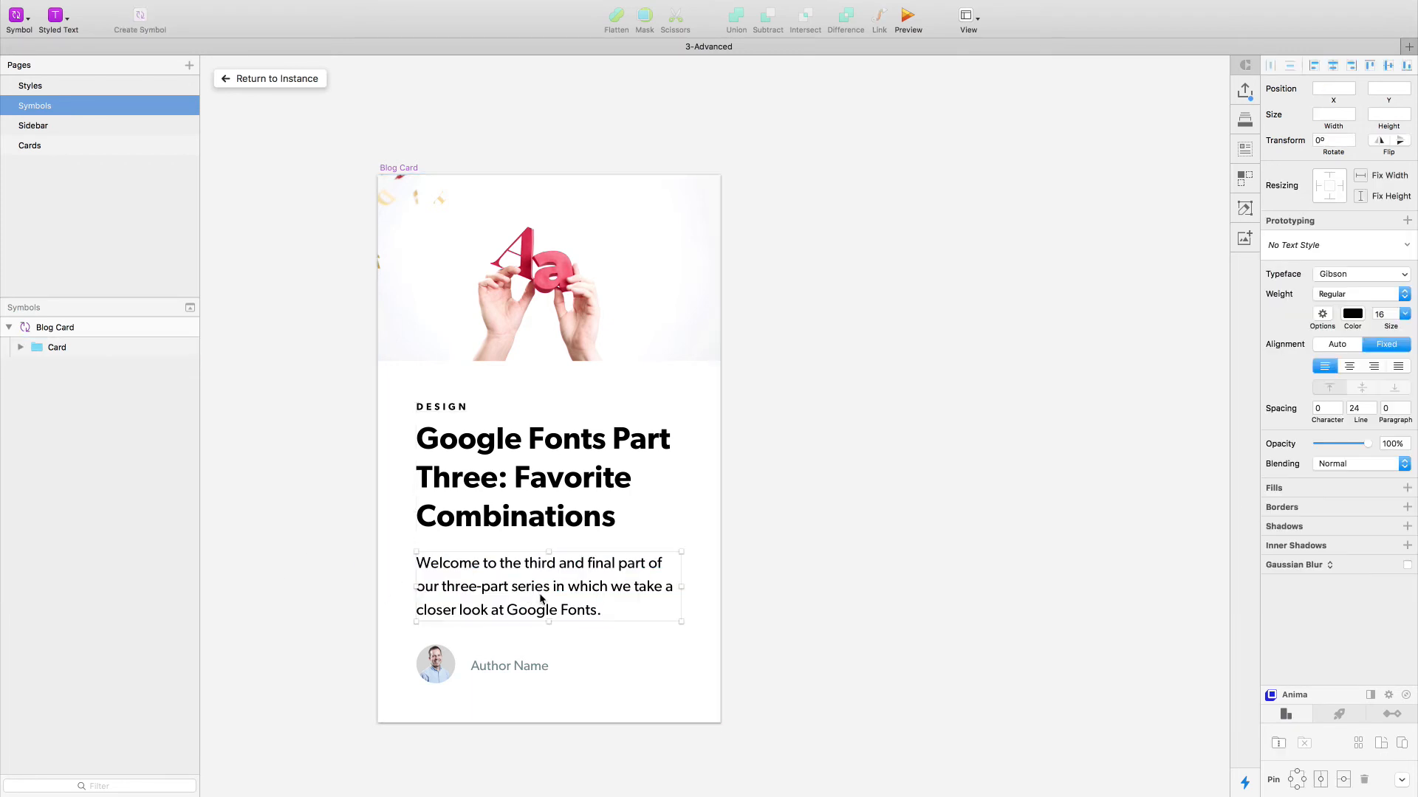
double_click(112, 467)
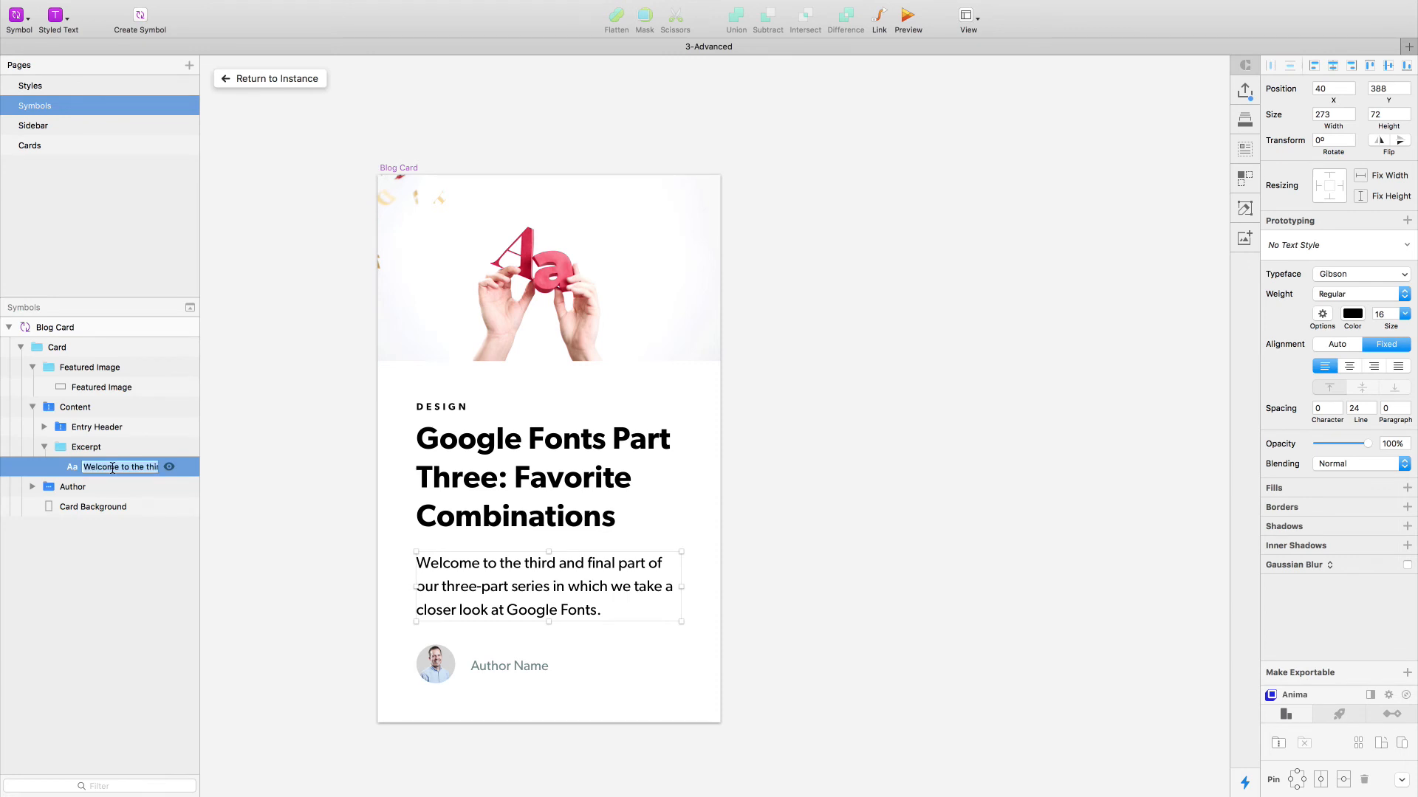
type("Ent")
type("erpt")
key("Return")
left_click(330, 459)
left_click(481, 468)
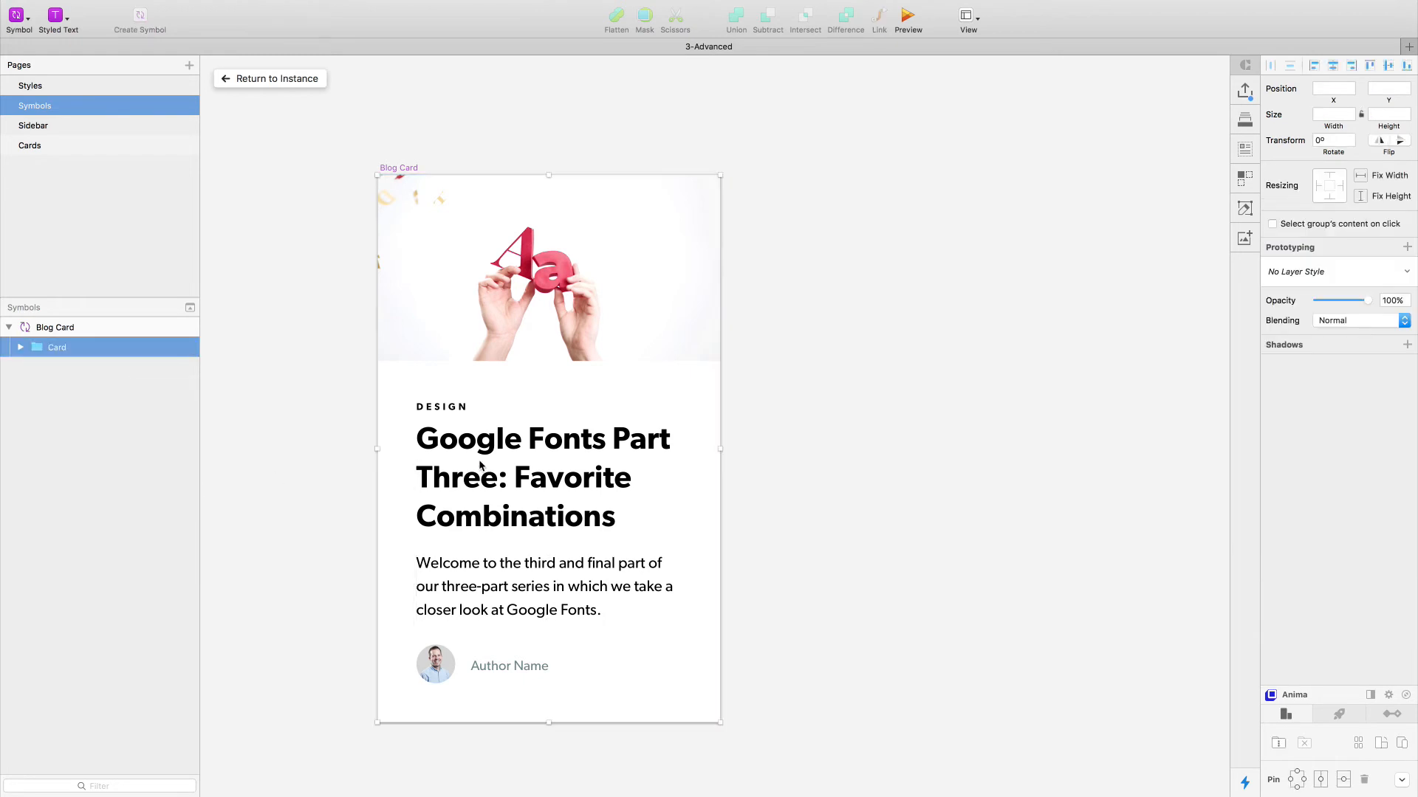
- Return to the Blog Card instance on the Cards page and examine its available overrides
left_click(264, 77)
left_click(36, 141)
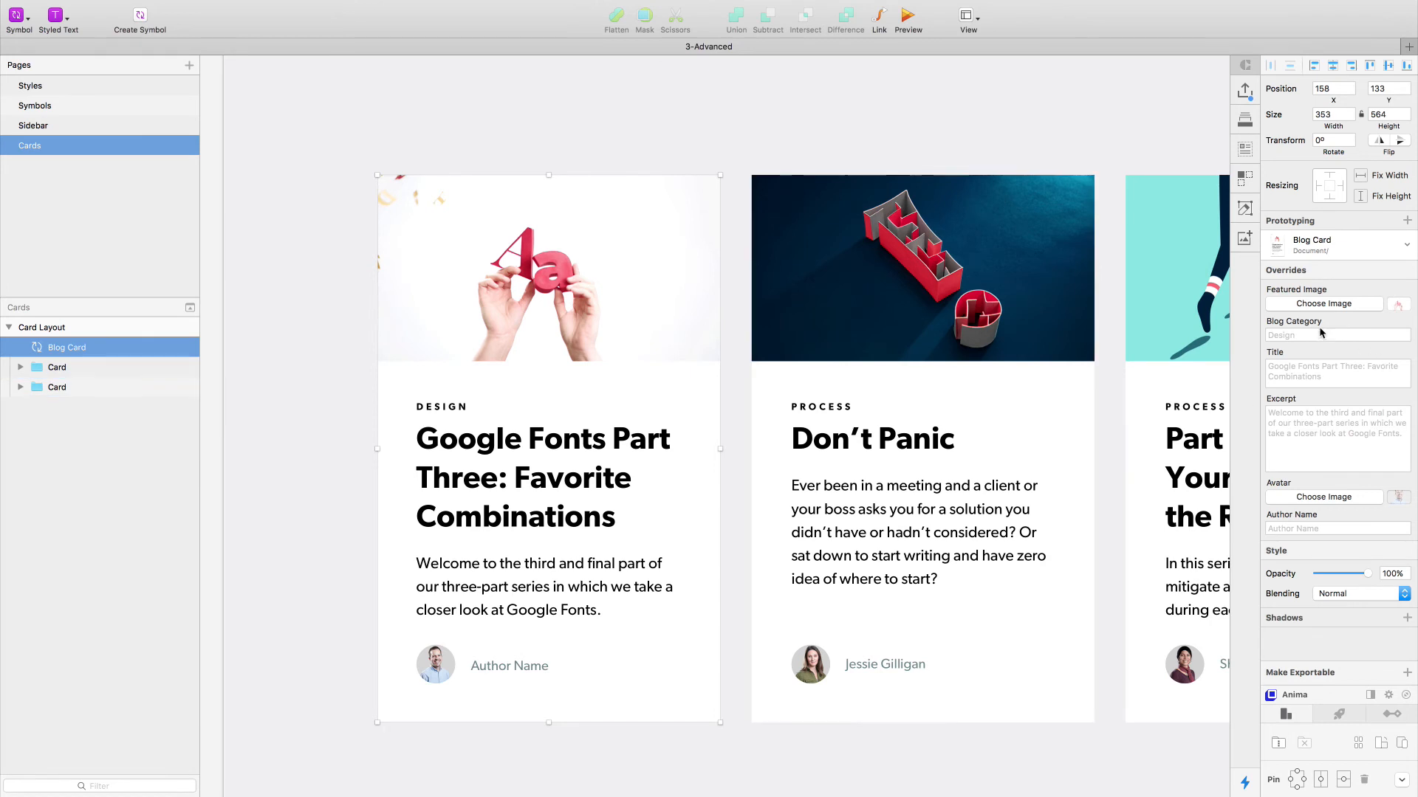
left_click(1281, 334)
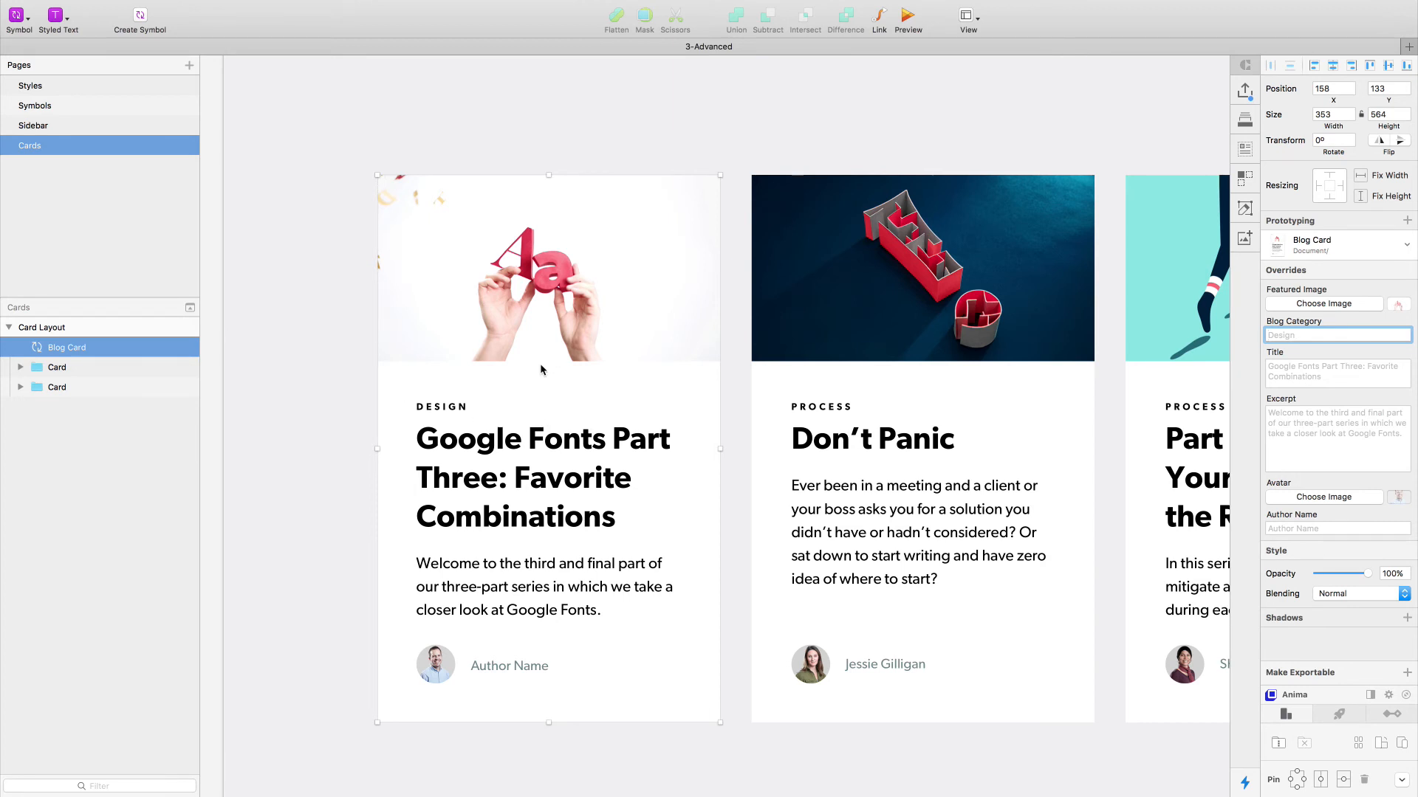
- Open the Blog Card symbol for editing and pin its Content group to the left and right edges
double_click(538, 424)
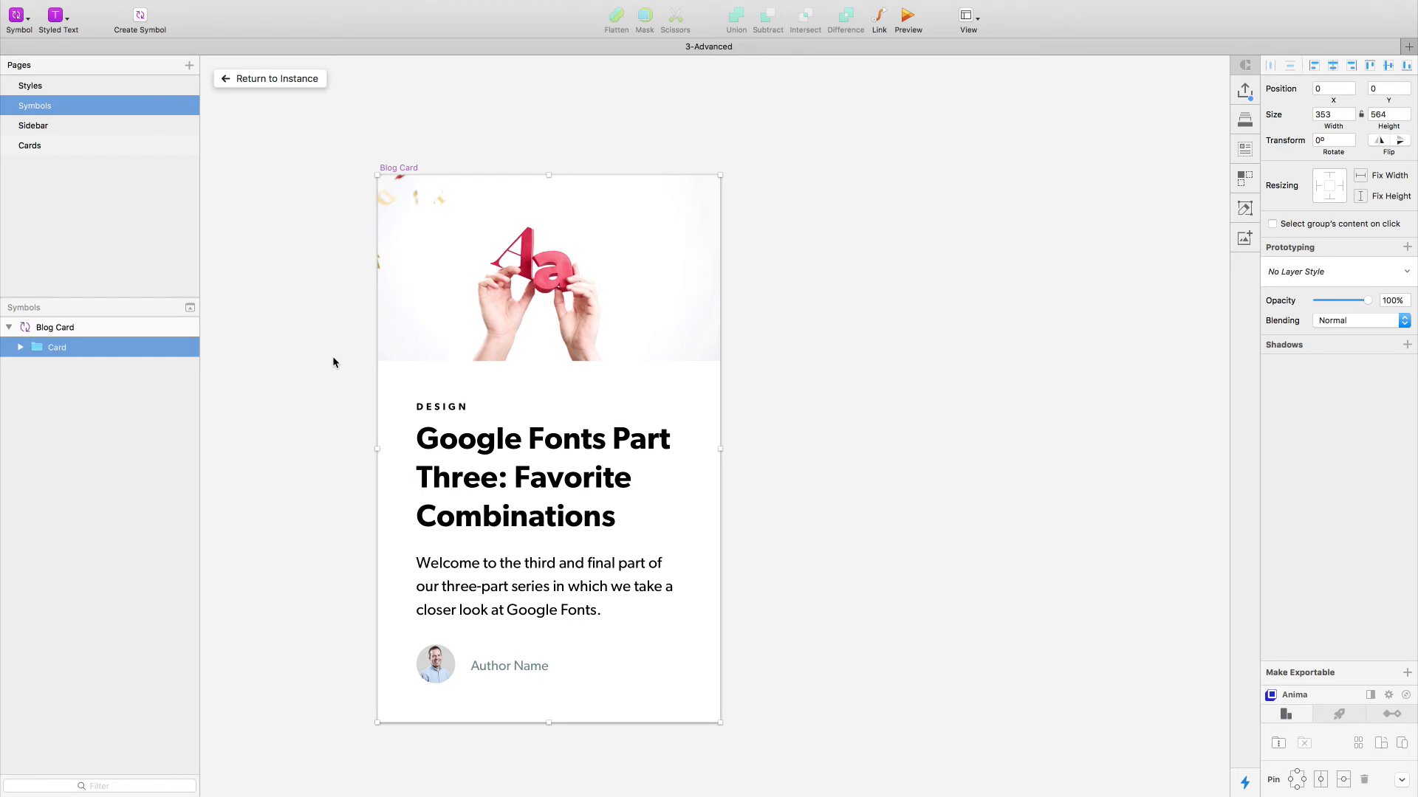
double_click(487, 469)
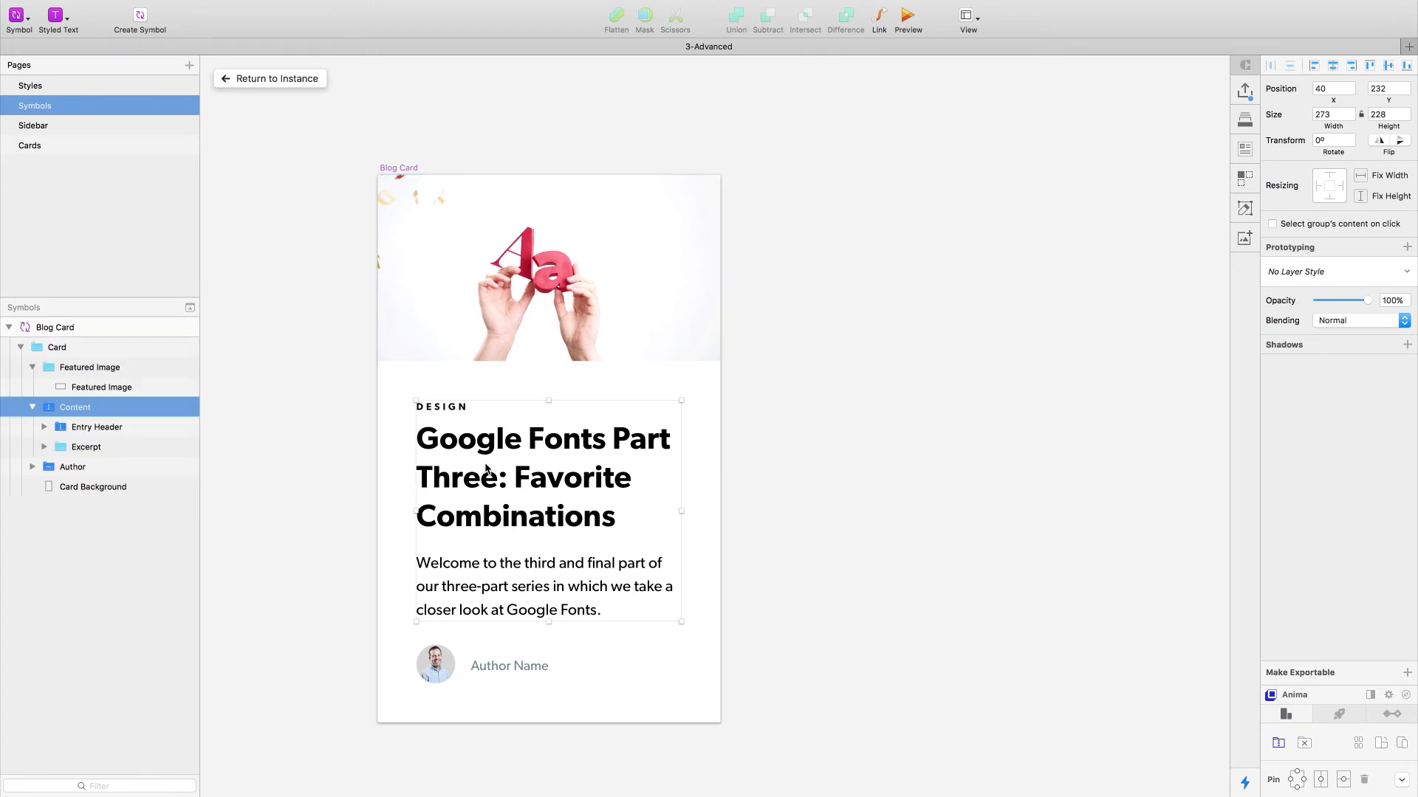
left_click(32, 407)
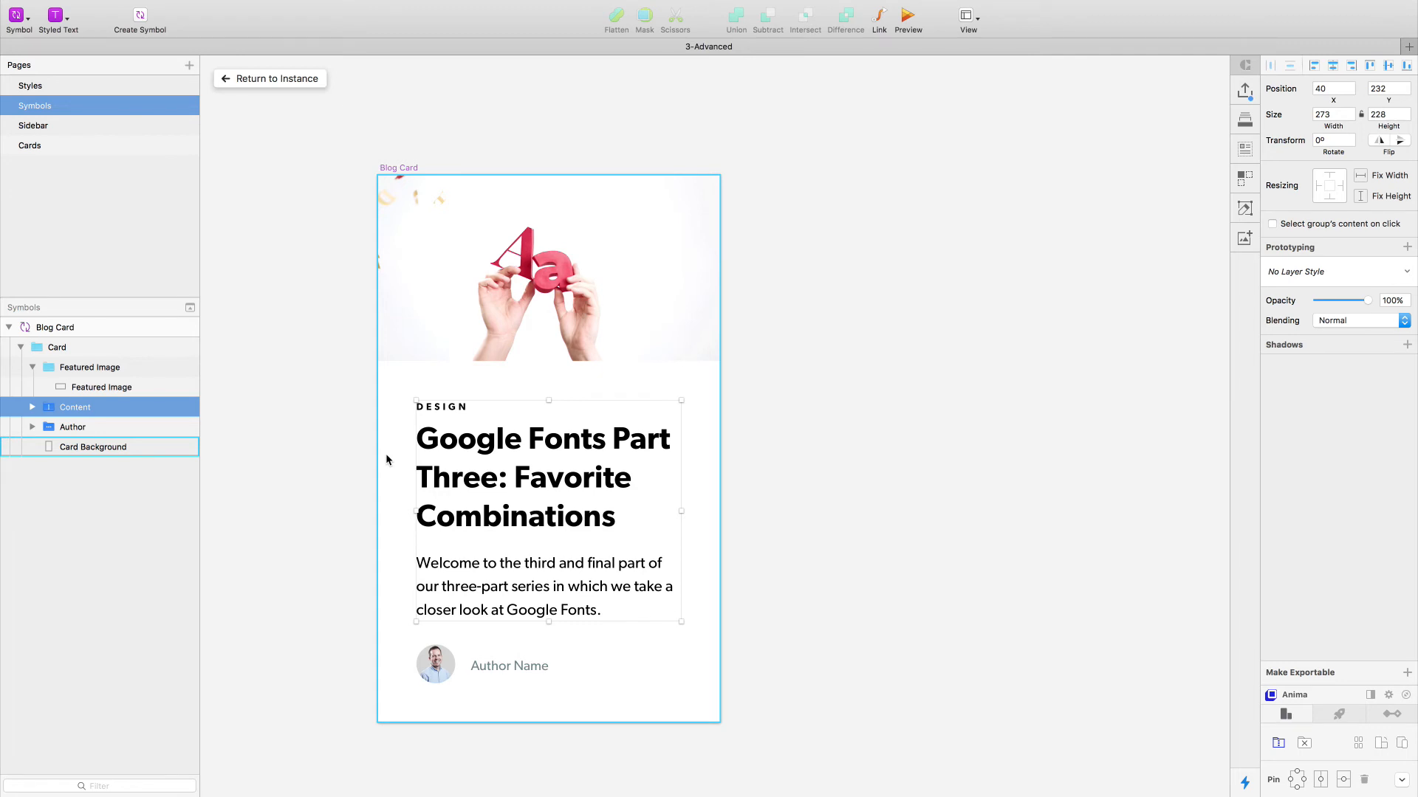
key("alt")
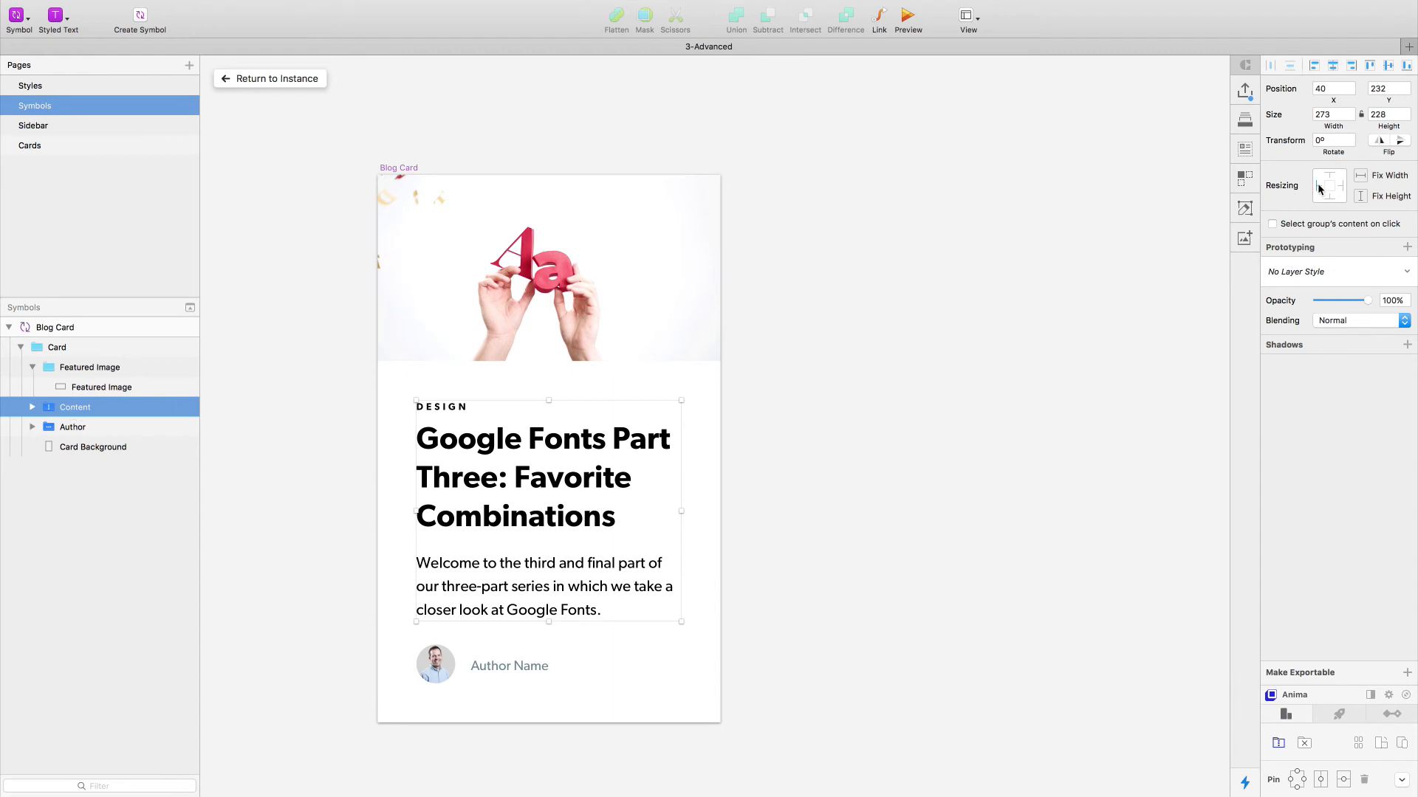
left_click(1342, 185)
- Pin the Author group to the left, right and bottom edges, and the Featured Image group to the left, right and top edges
left_click(73, 427)
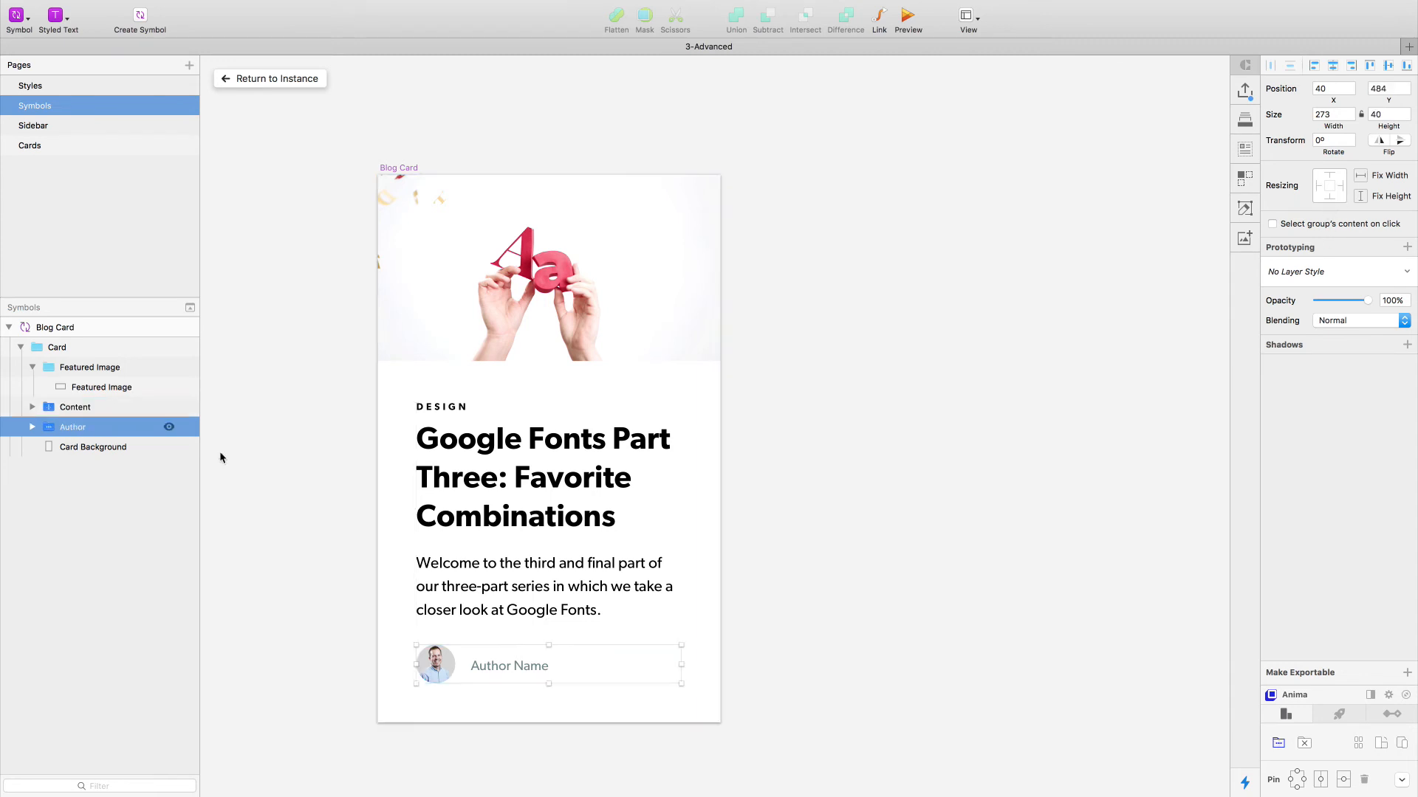
left_click(1342, 187)
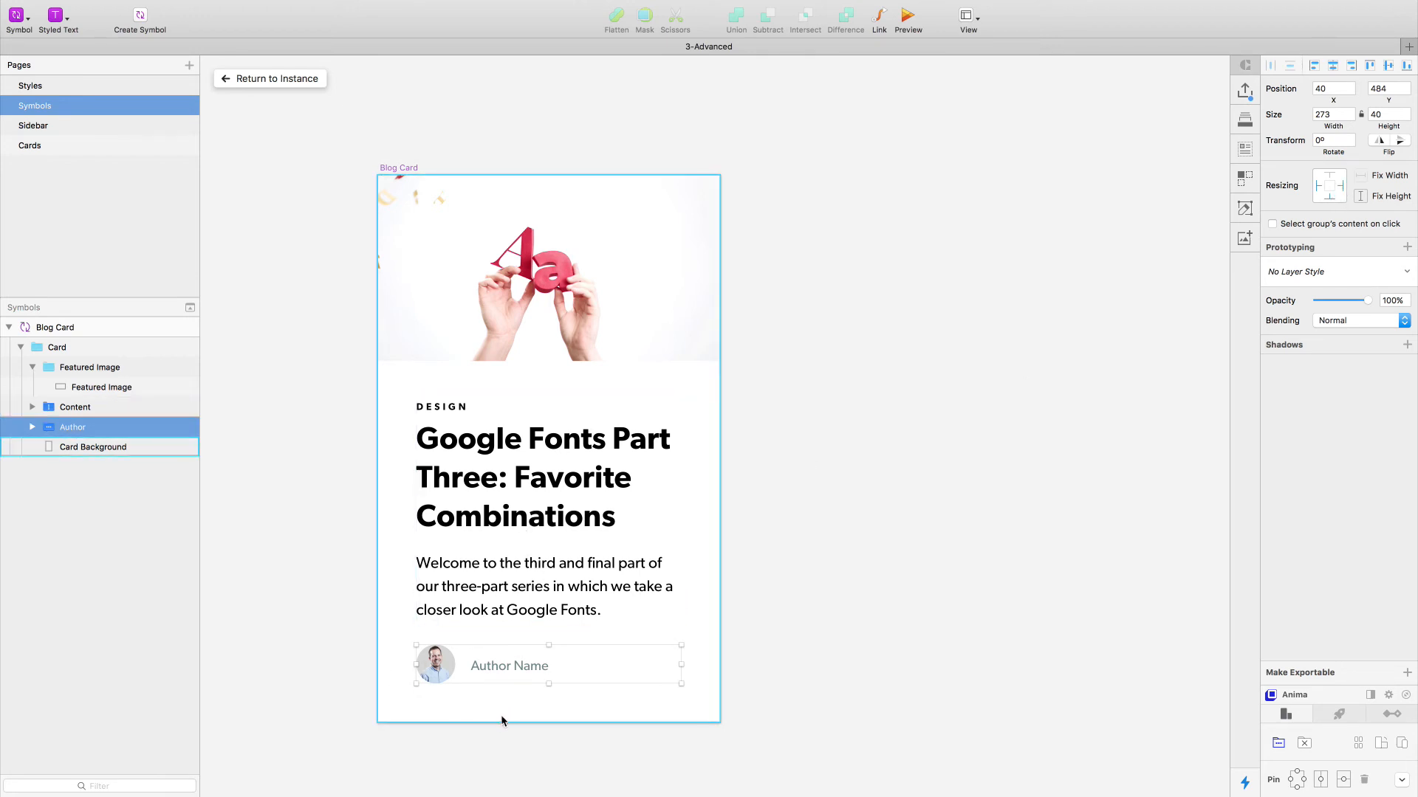
key("alt")
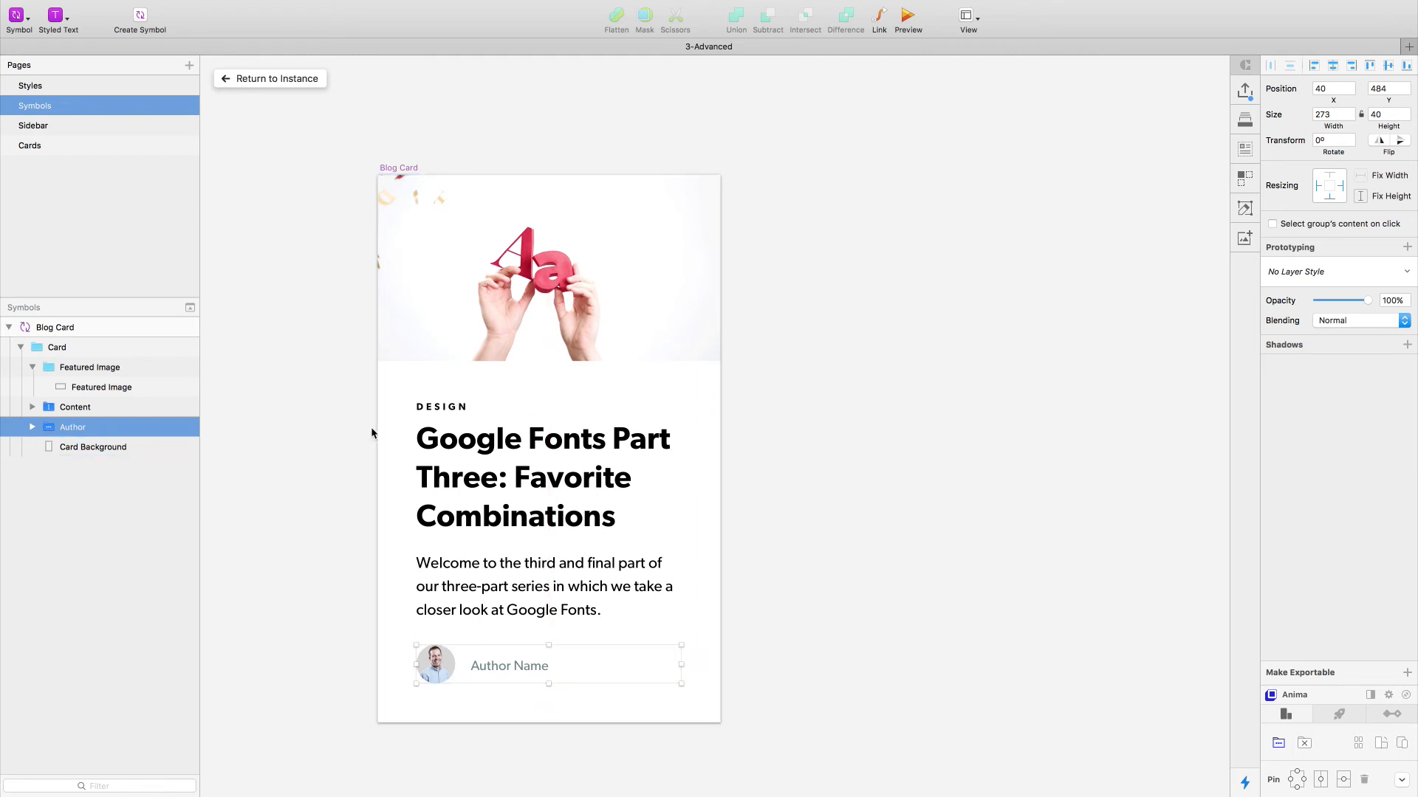
left_click(502, 319)
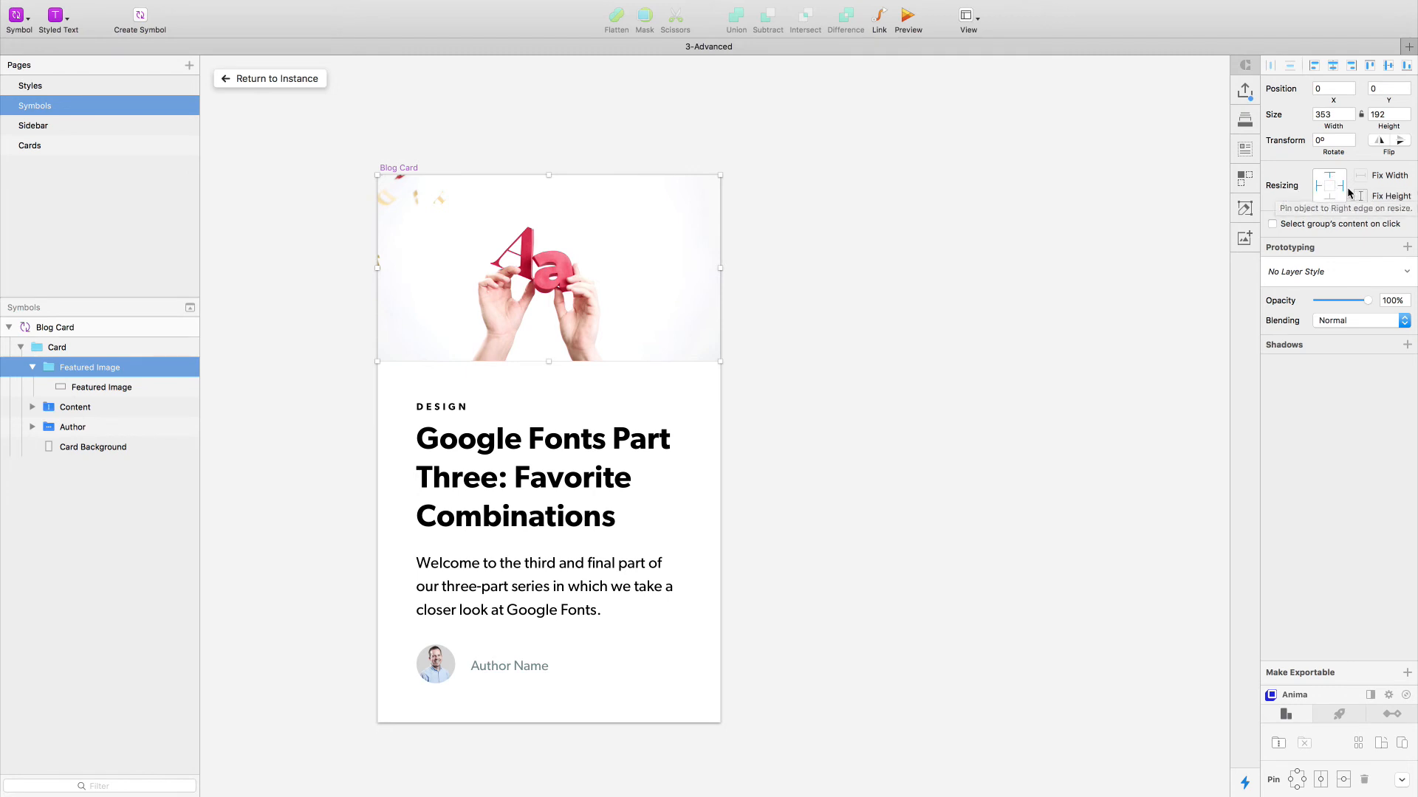
- Duplicate the Blog Card instance on the Cards page onto the empty canvas above the Card Layout artboard
left_click(263, 79)
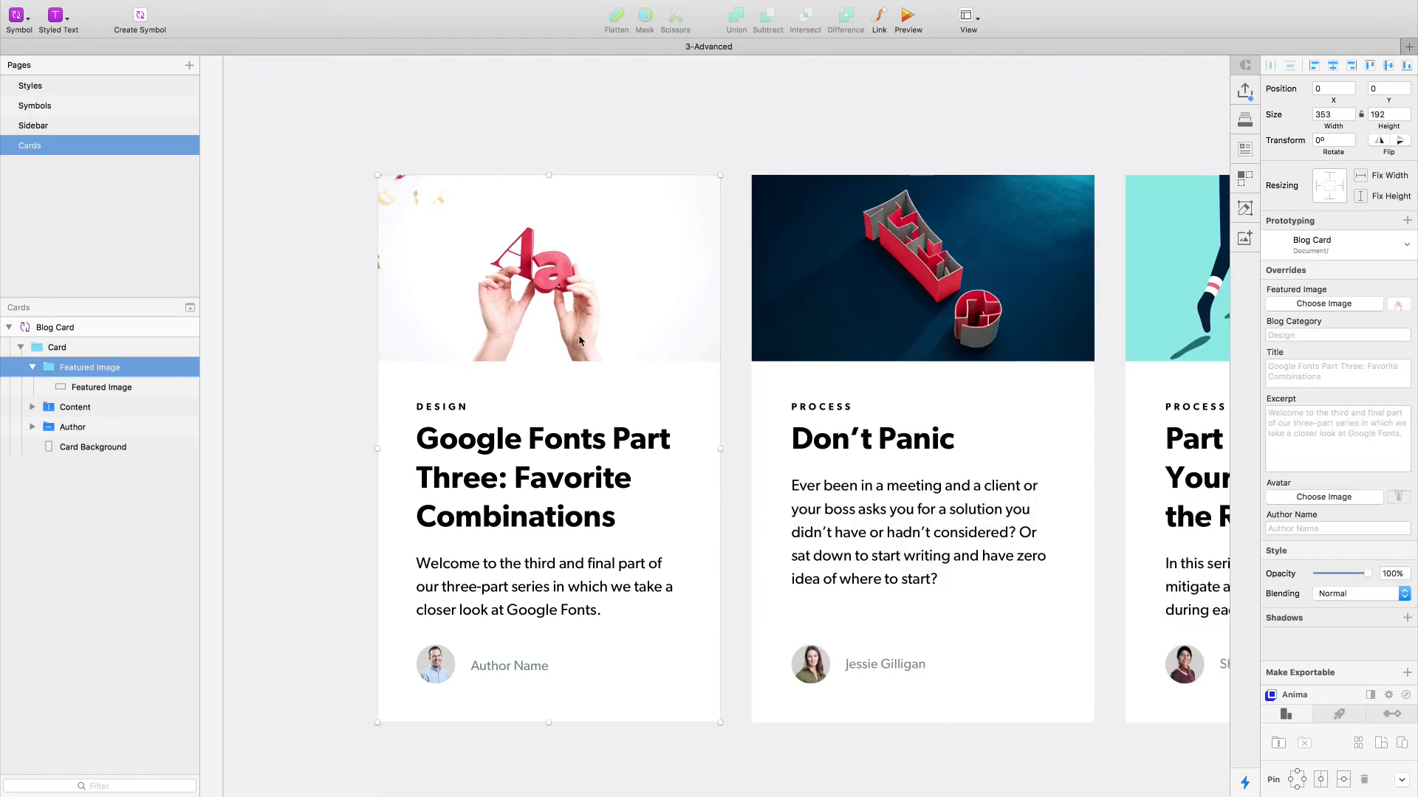
left_click(501, 139)
left_click(468, 331)
key("super+1")
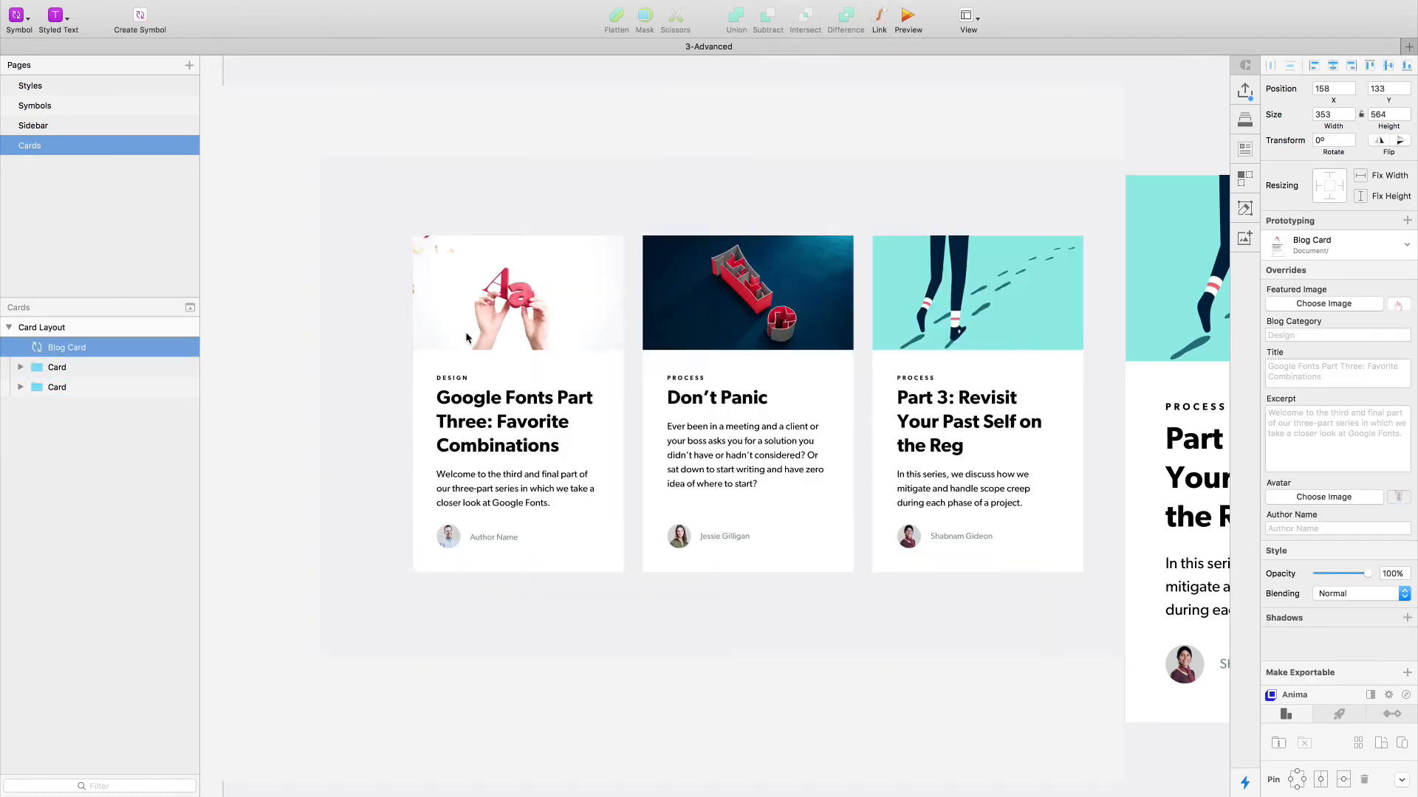
scroll(682, 467, "up", 4)
scroll(682, 466, "left", 3)
left_click_drag(695, 576, 720, 97)
scroll(722, 107, "up", 5)
scroll(700, 313, "up", 5)
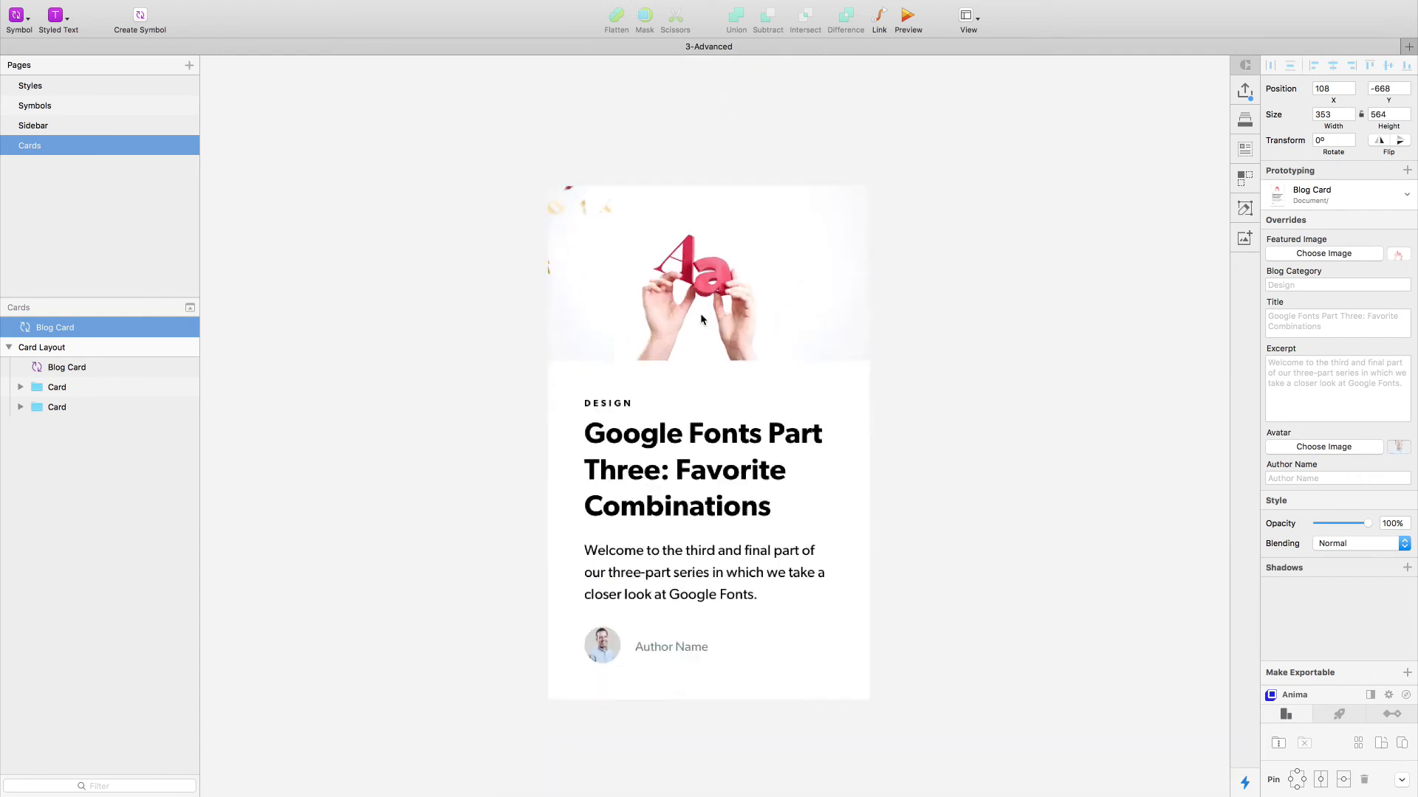
scroll(704, 341, "down", 2)
left_click_drag(718, 480, 775, 373)
scroll(776, 374, "right", 2)
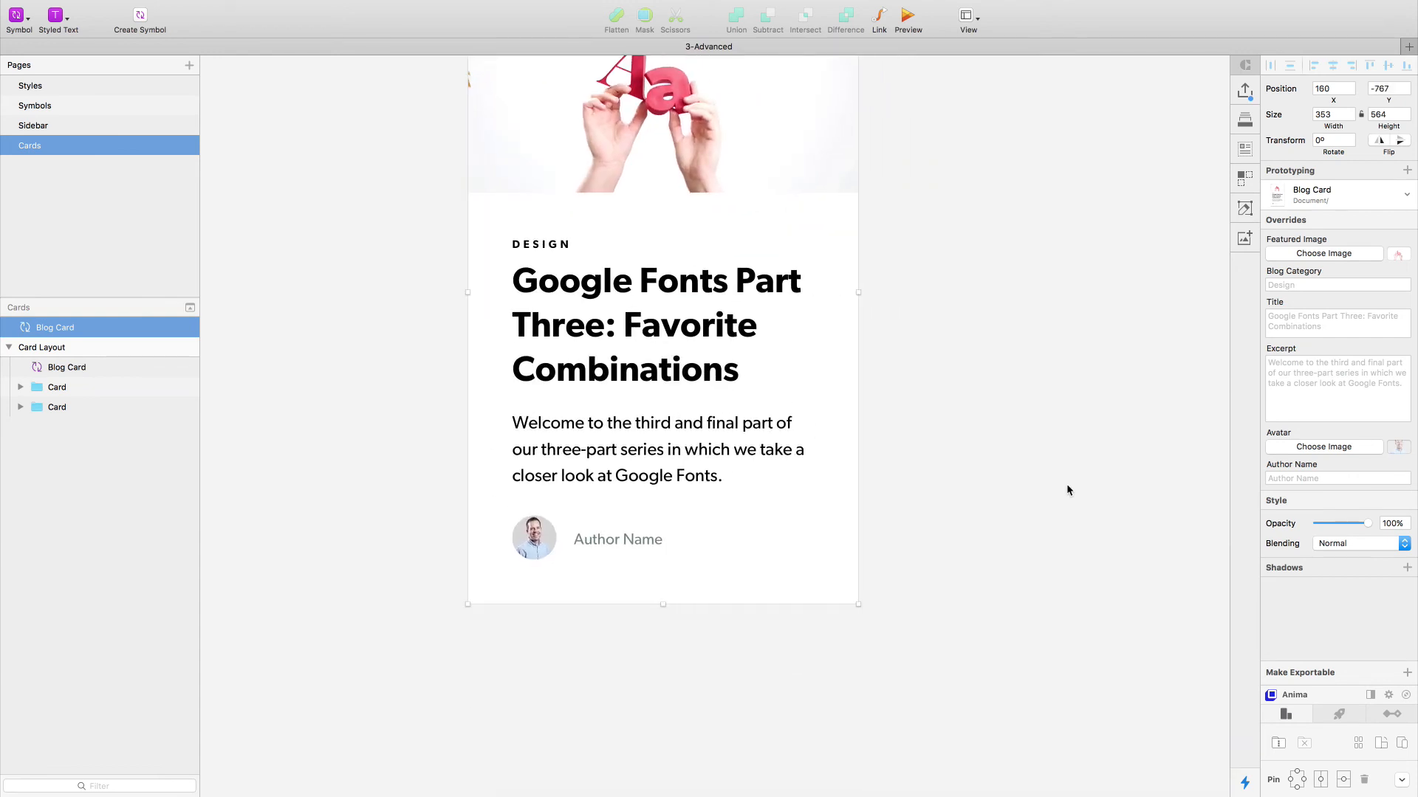
scroll(849, 396, "down", 3)
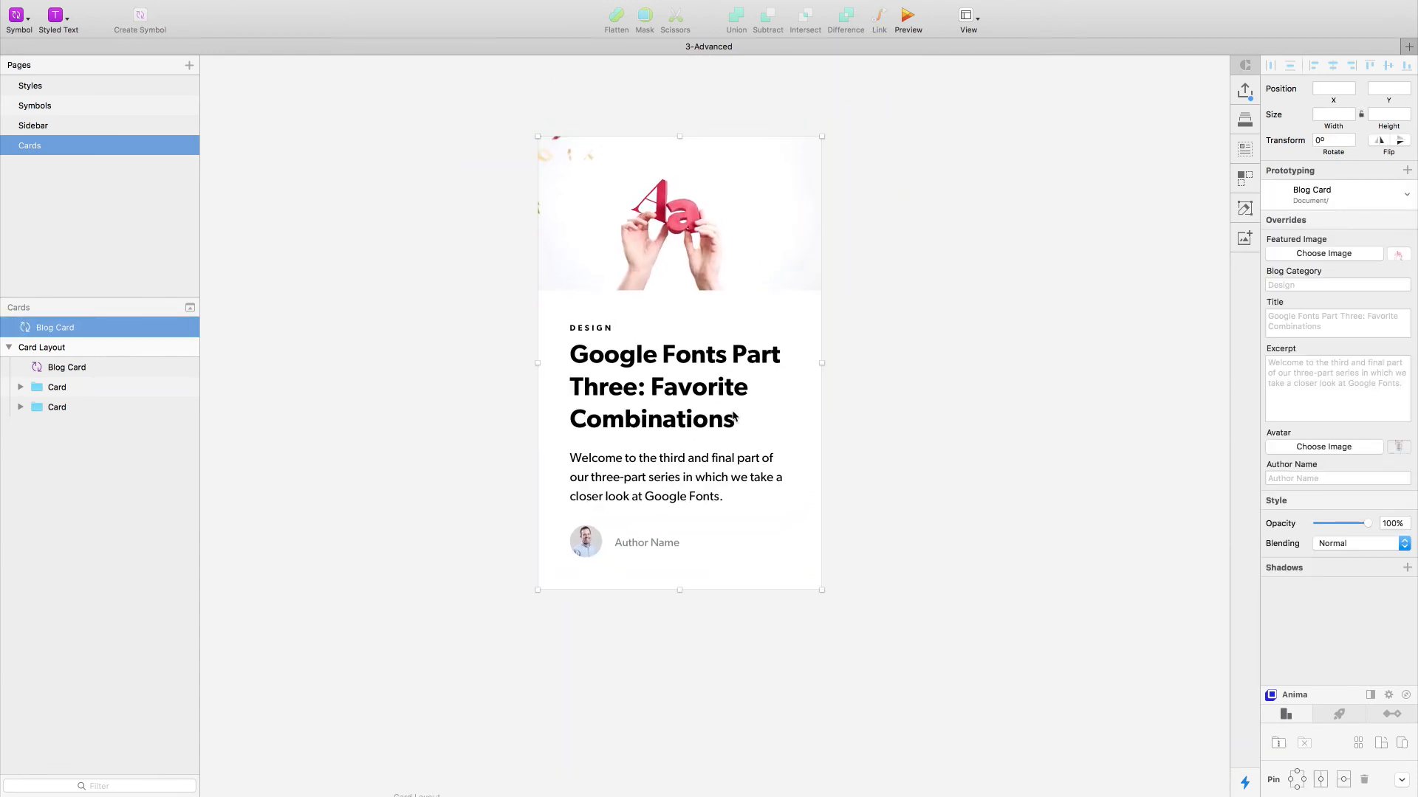
- Test the duplicated card's resizing behaviour by stretching it to about 627 wide and 753 tall
left_click_drag(824, 363, 1042, 377)
left_click_drag(790, 592, 797, 767)
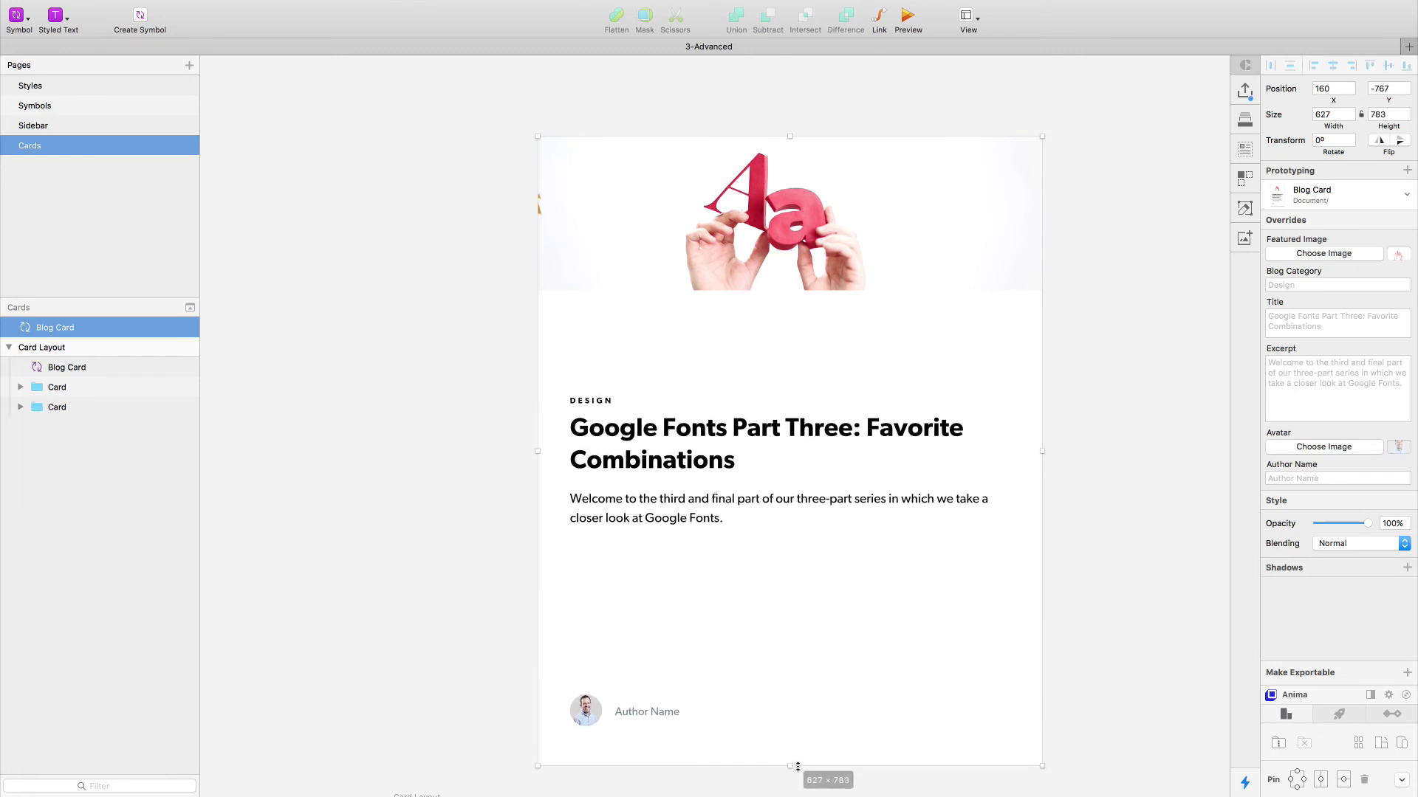
left_click_drag(797, 768, 794, 716)
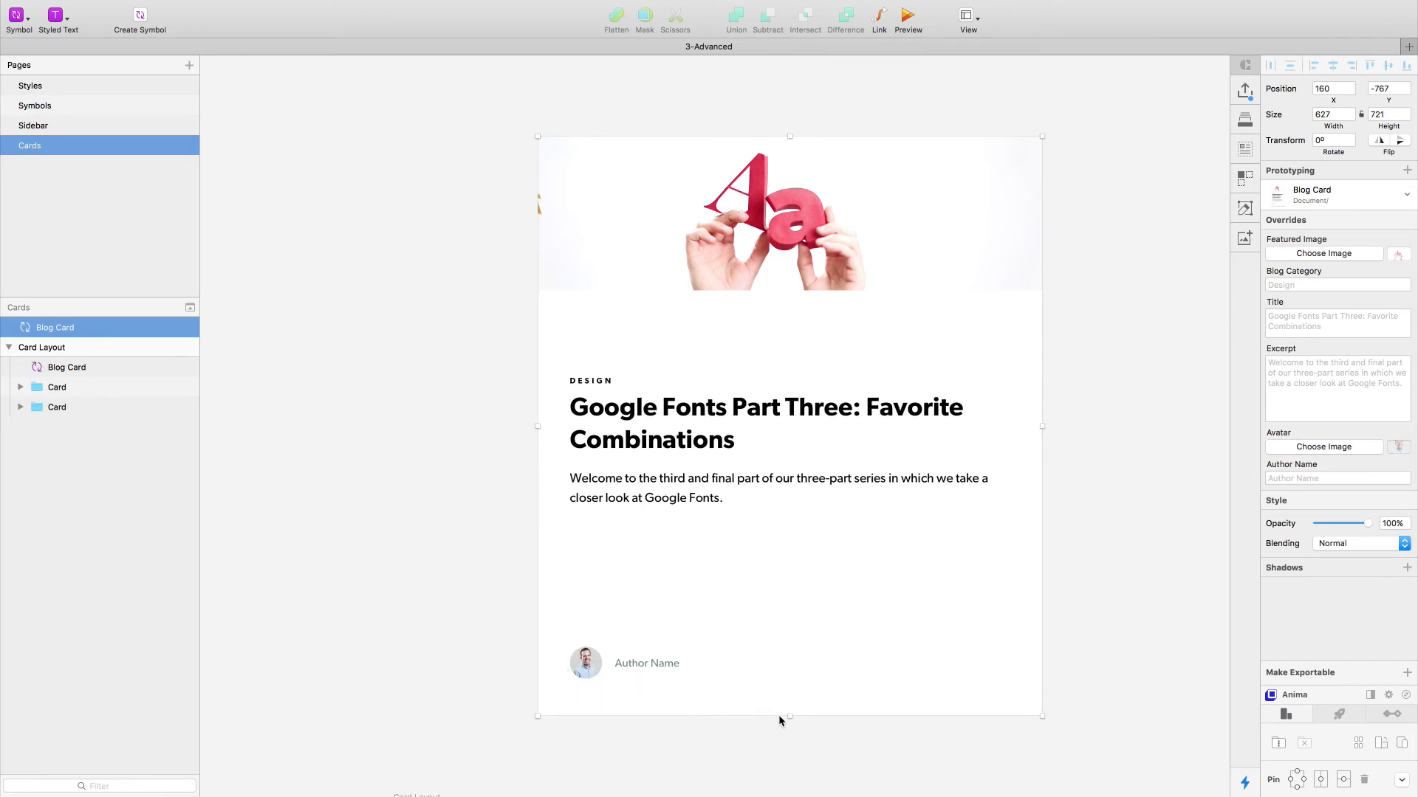
mouse_move(791, 719)
left_mouse_down()
mouse_move(788, 772)
mouse_move(789, 634)
mouse_move(805, 743)
left_mouse_up()
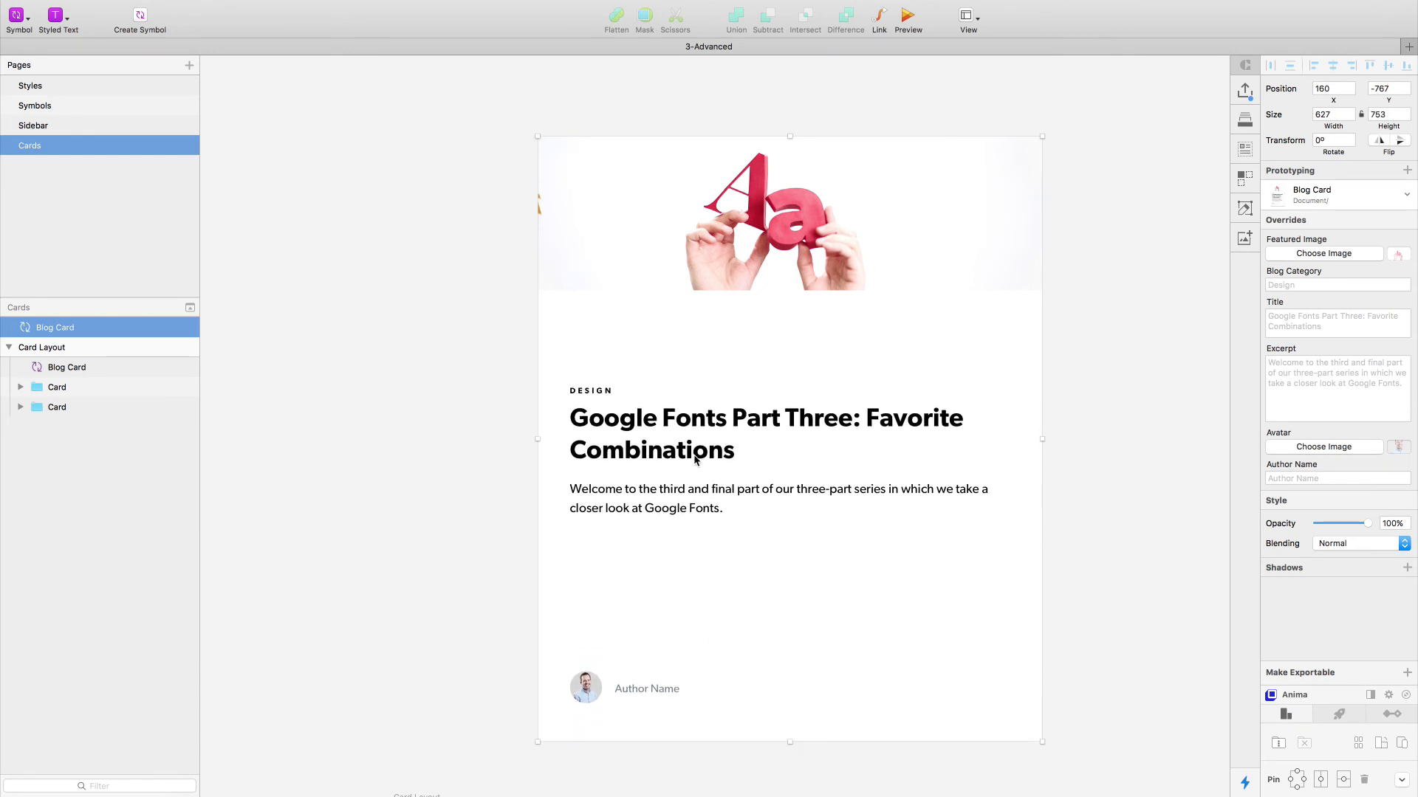
- Pin the Content group to the top edge in the Blog Card symbol, check the Featured Image constraints, and return to the instance
double_click(694, 459)
left_click(645, 383)
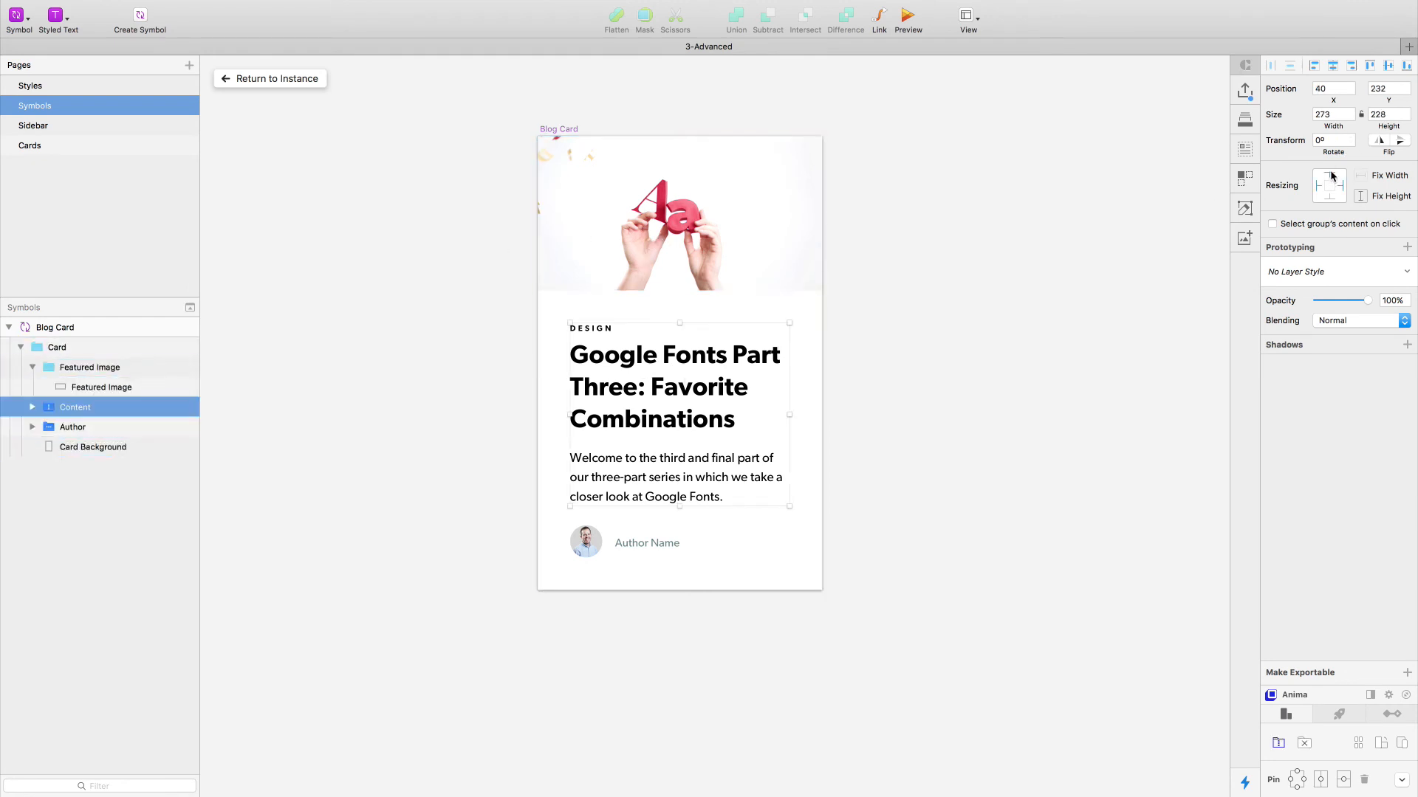
left_click(694, 234)
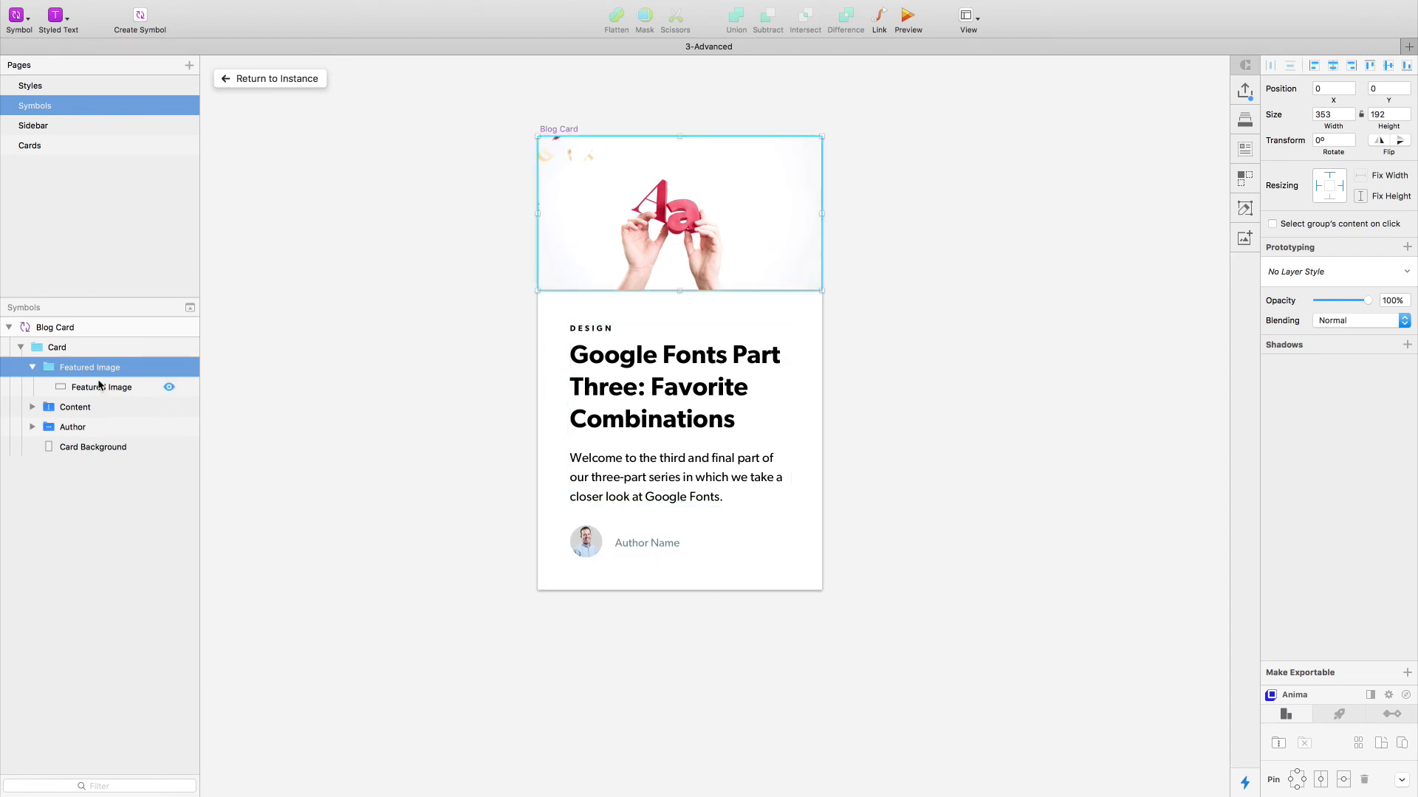
left_click(166, 387)
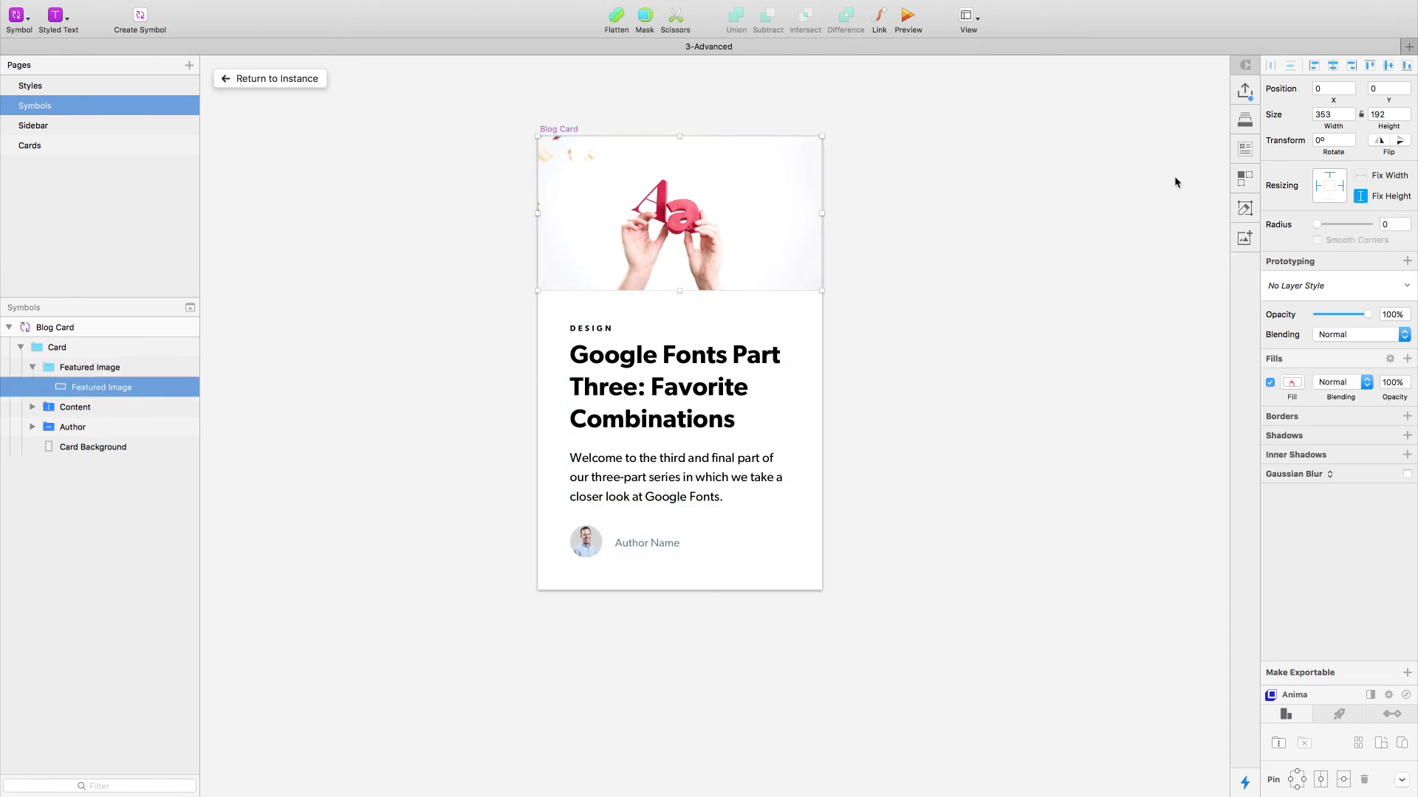
left_click(285, 79)
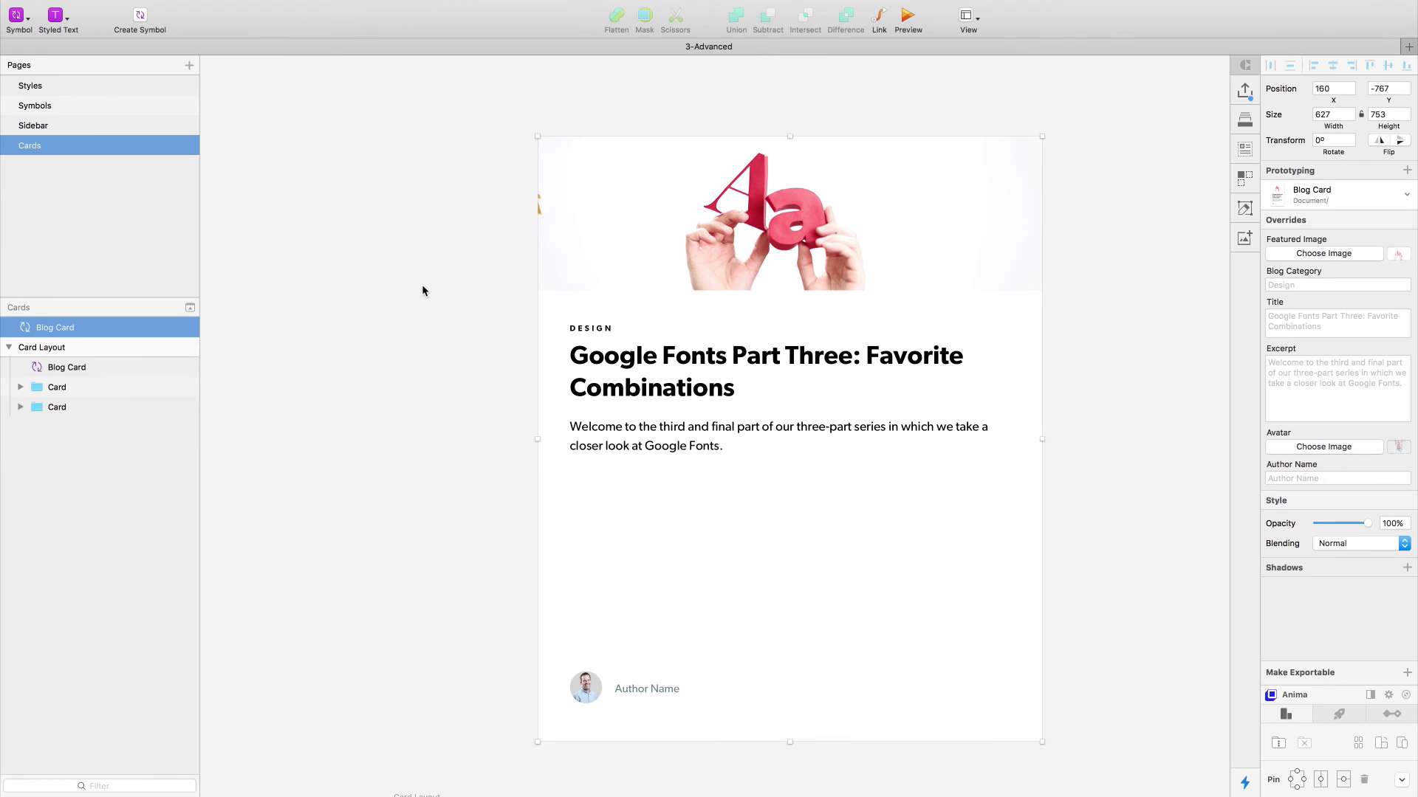
- Test shrinking the duplicated Blog Card to about 432 by 597 and restore it to its original size
scroll(423, 285, "down", 3)
scroll(422, 285, "right", 2)
left_click(382, 294)
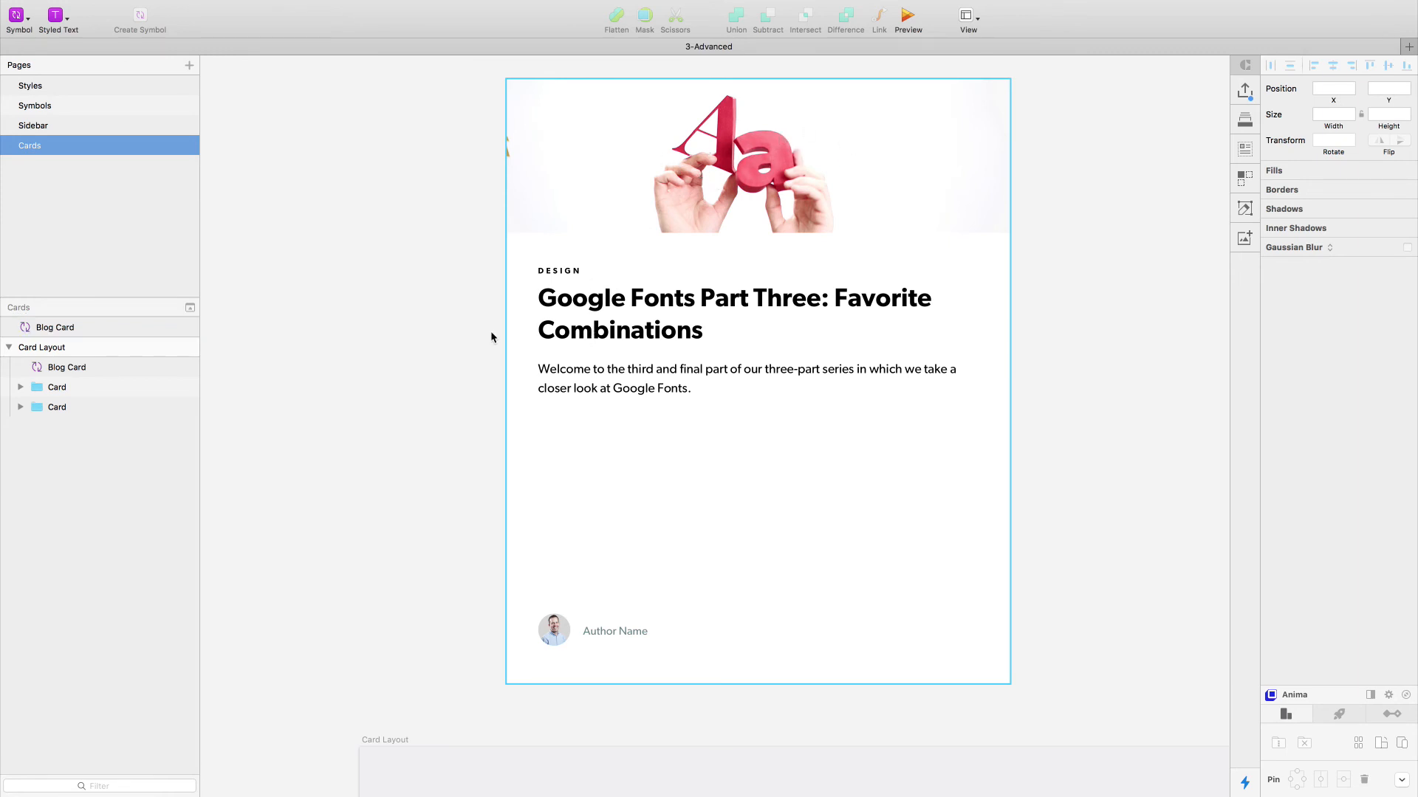
left_click(724, 387)
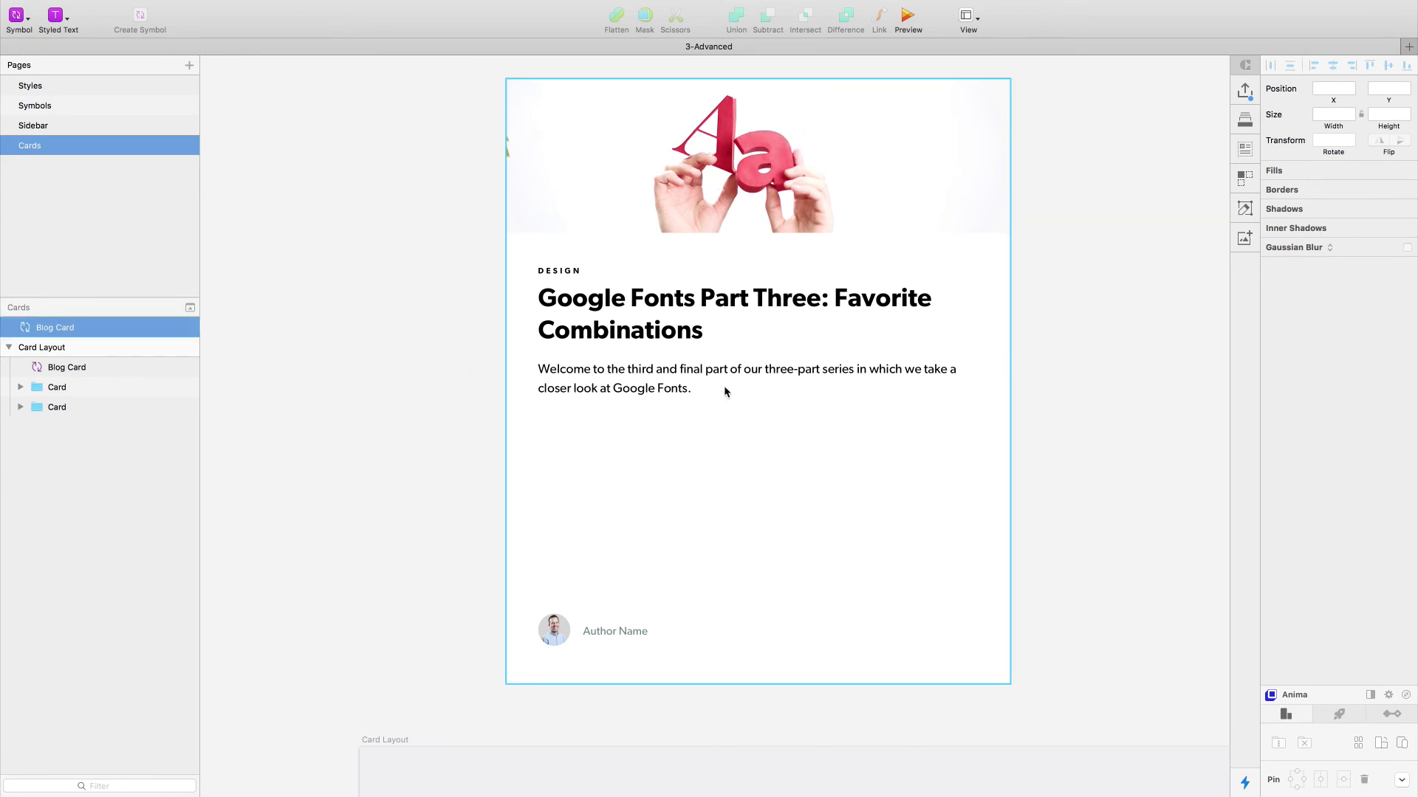
left_click_drag(1006, 380, 854, 381)
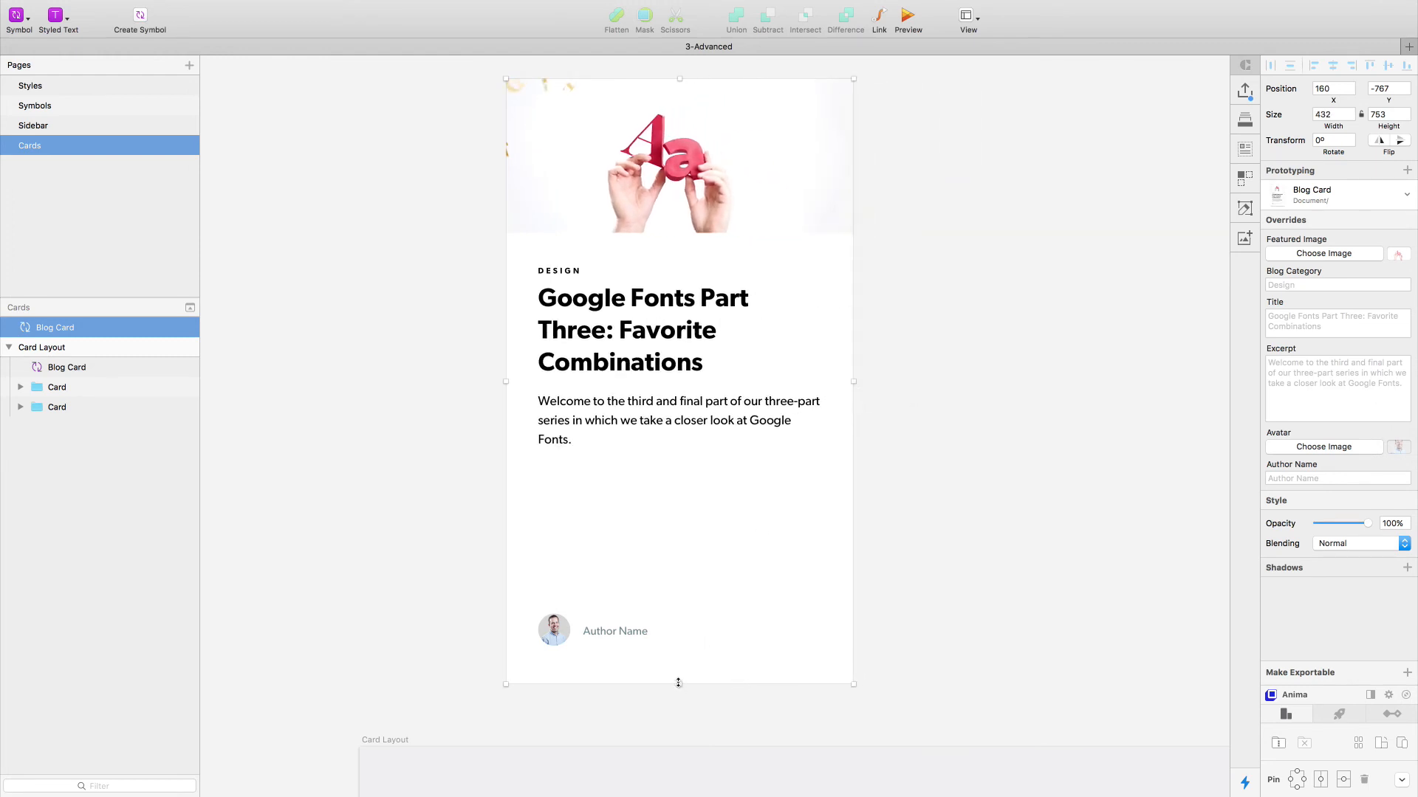
left_click_drag(678, 683, 715, 545)
right_click(756, 325)
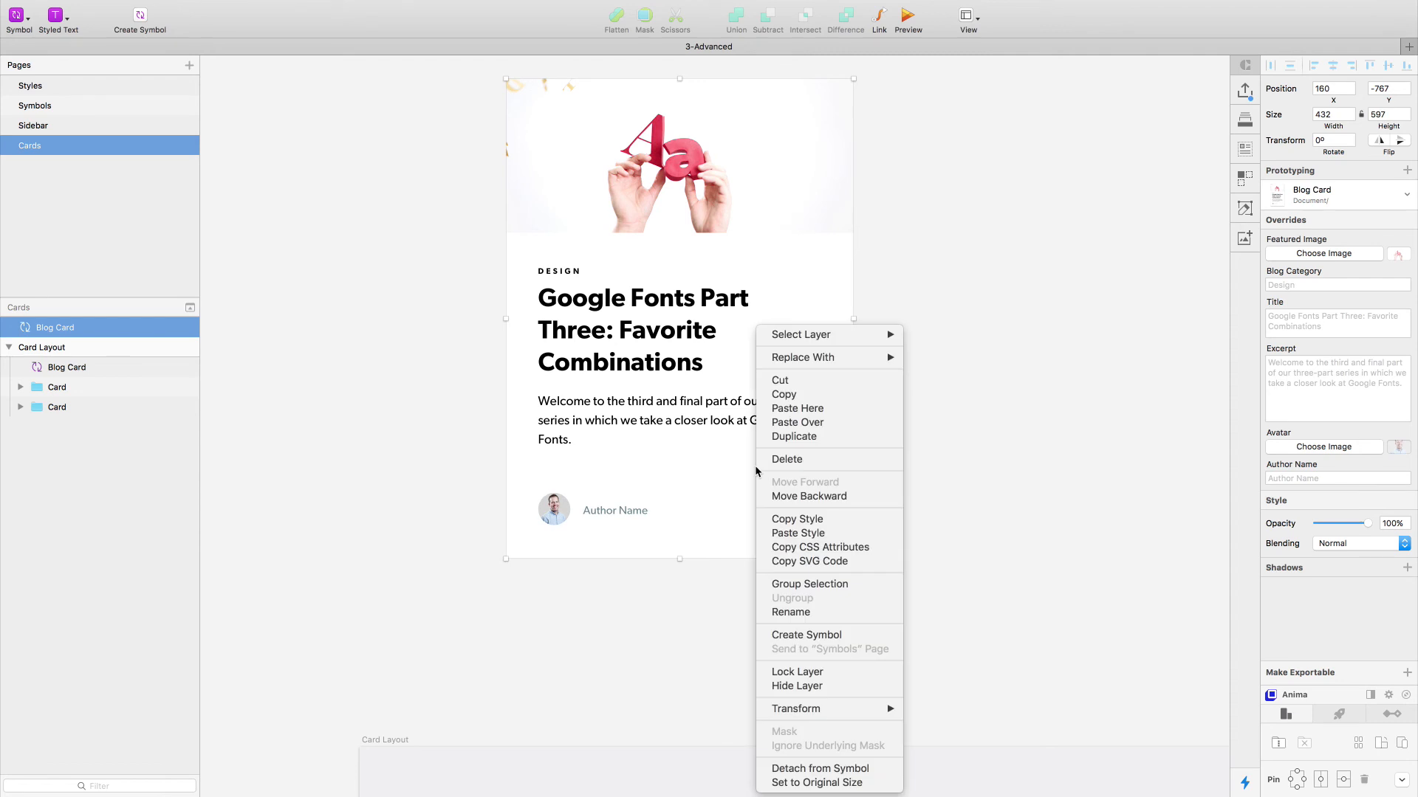
left_click(831, 783)
left_click(361, 313)
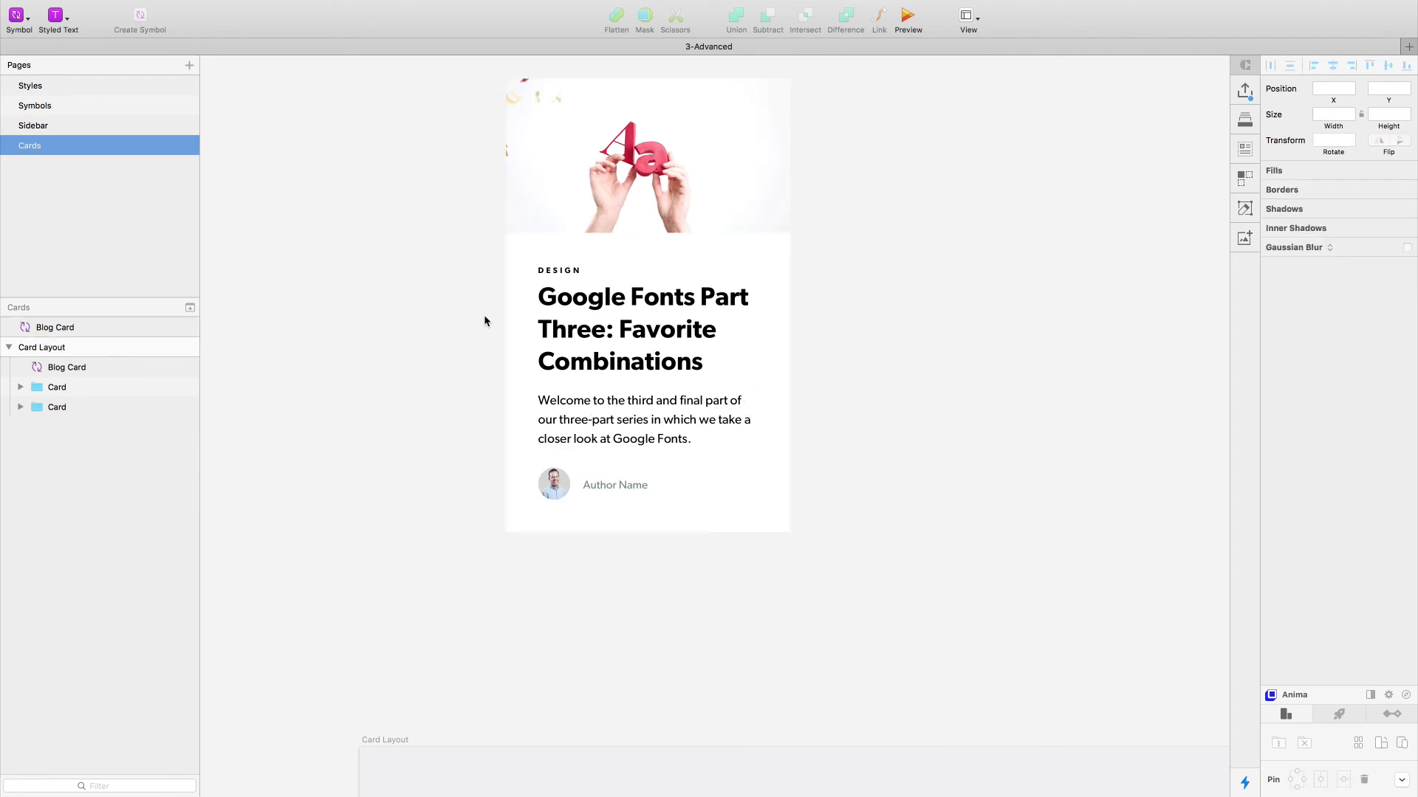
- Override the duplicated card's Blog Category with "Process" and its Title with "Don't Panic"
left_click(581, 321)
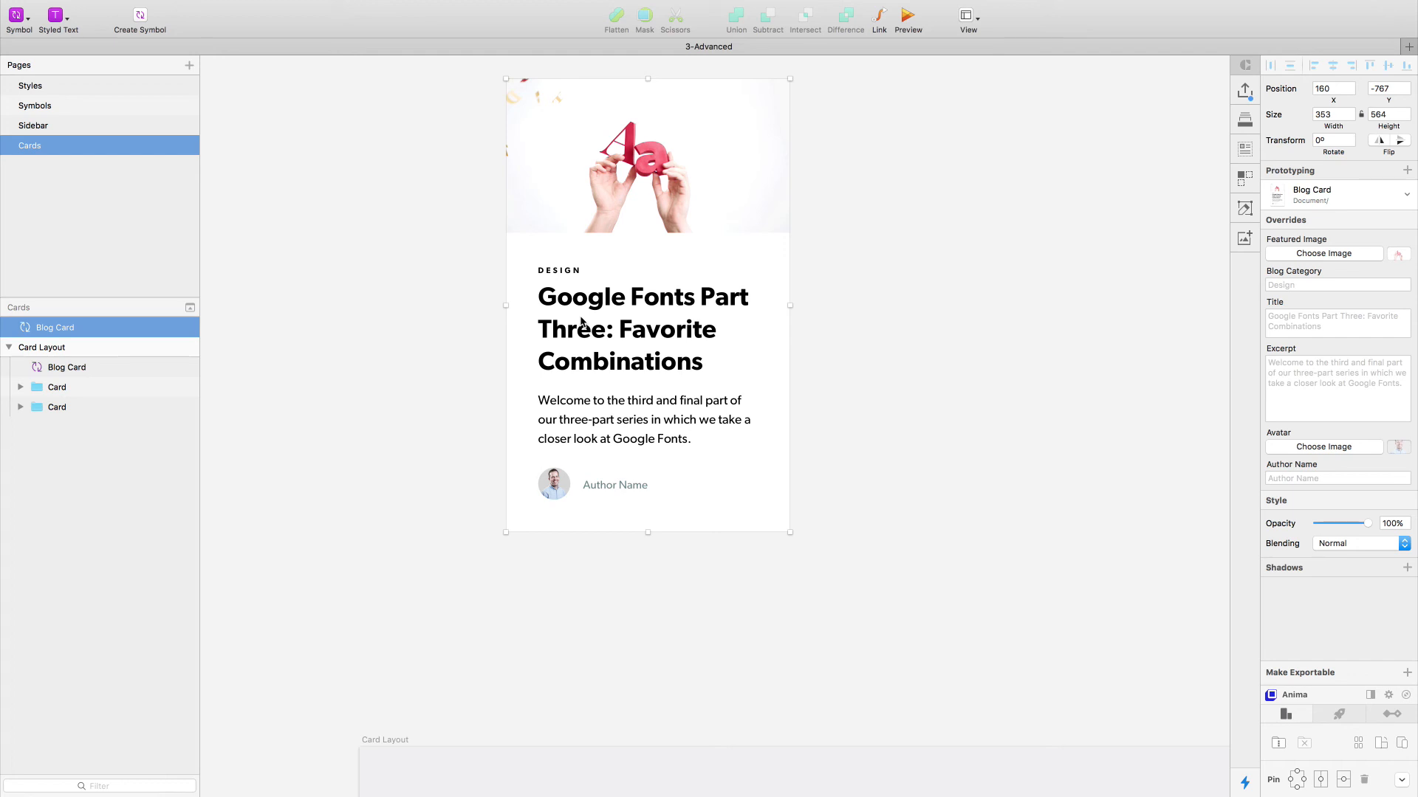
left_click(1296, 287)
type("Process")
key("Return")
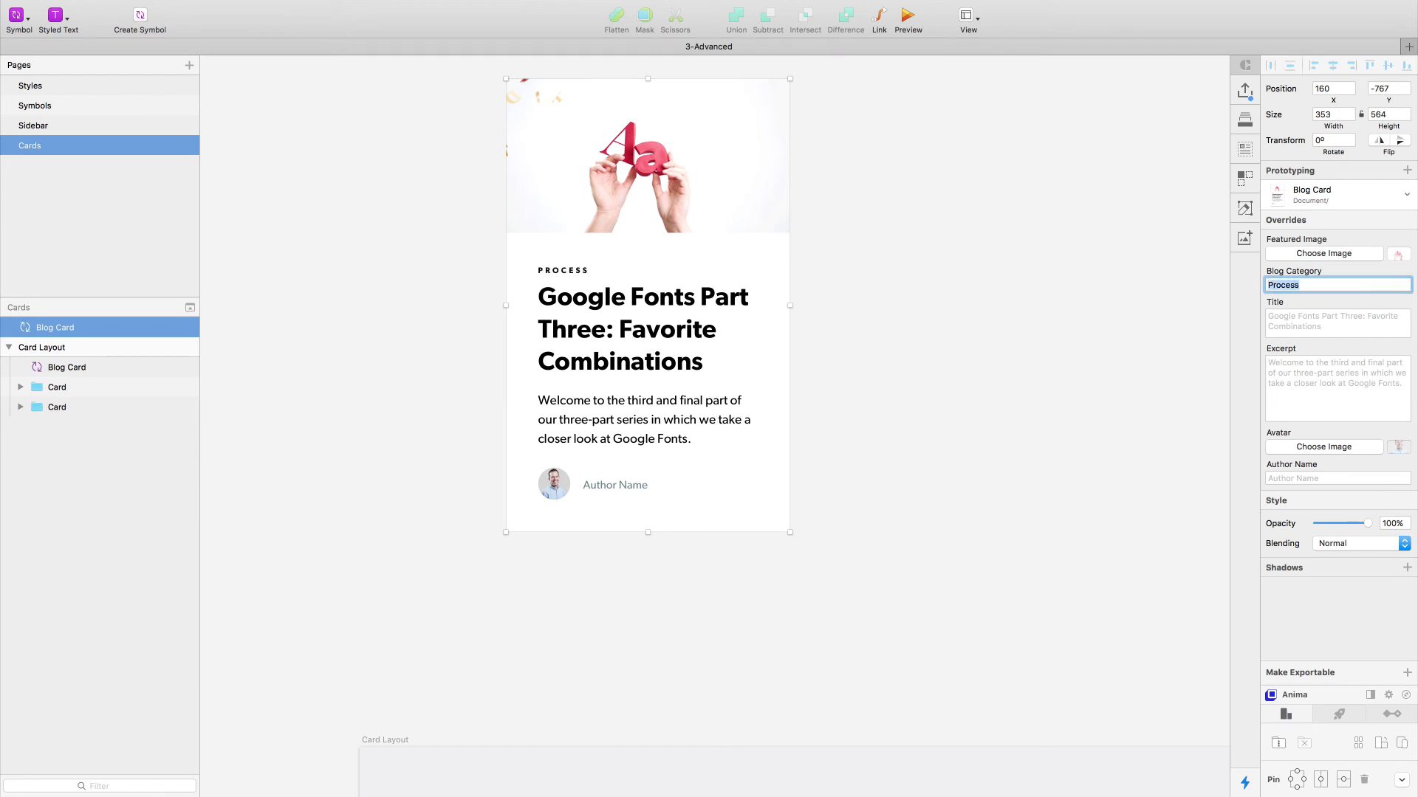
left_click(1335, 327)
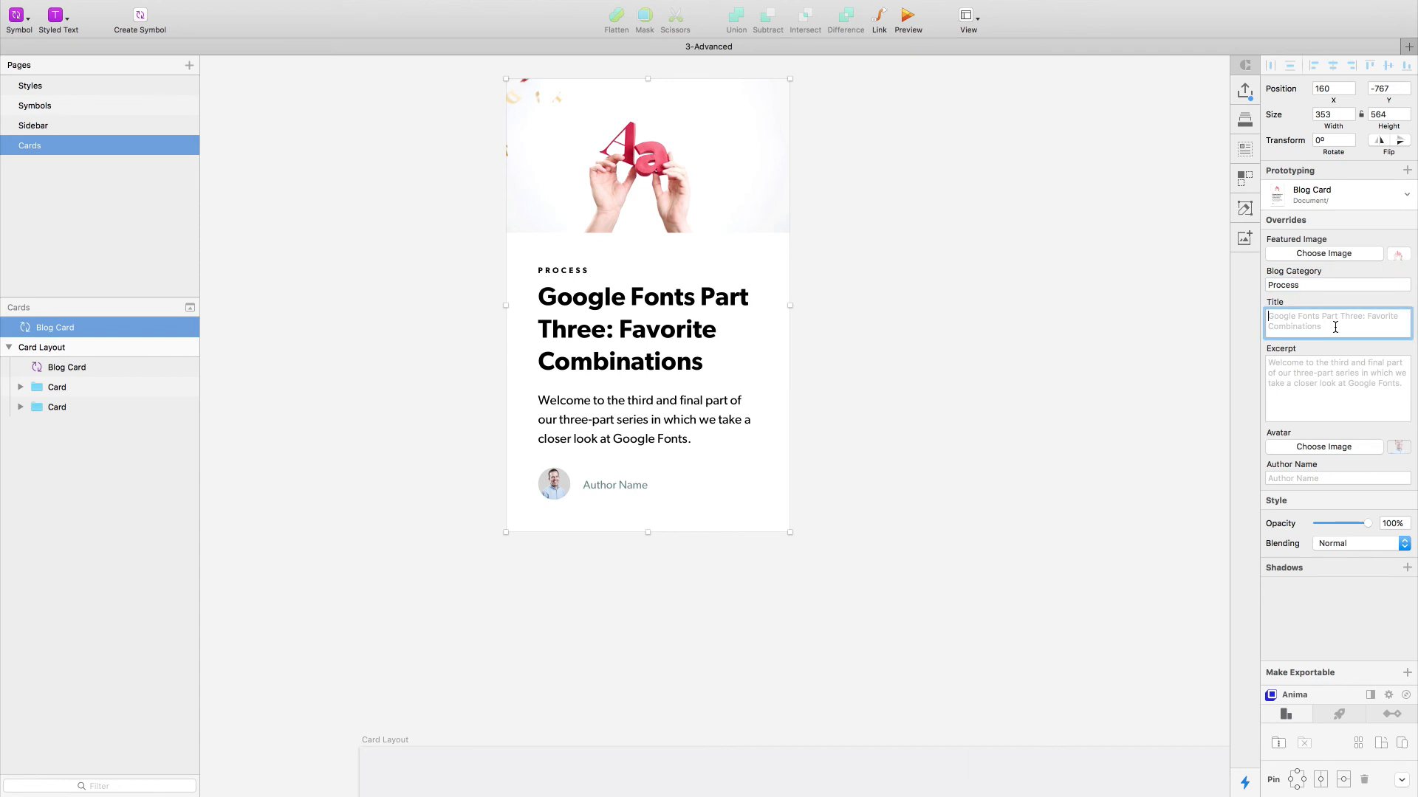
type("Don't Panic")
key("Return")
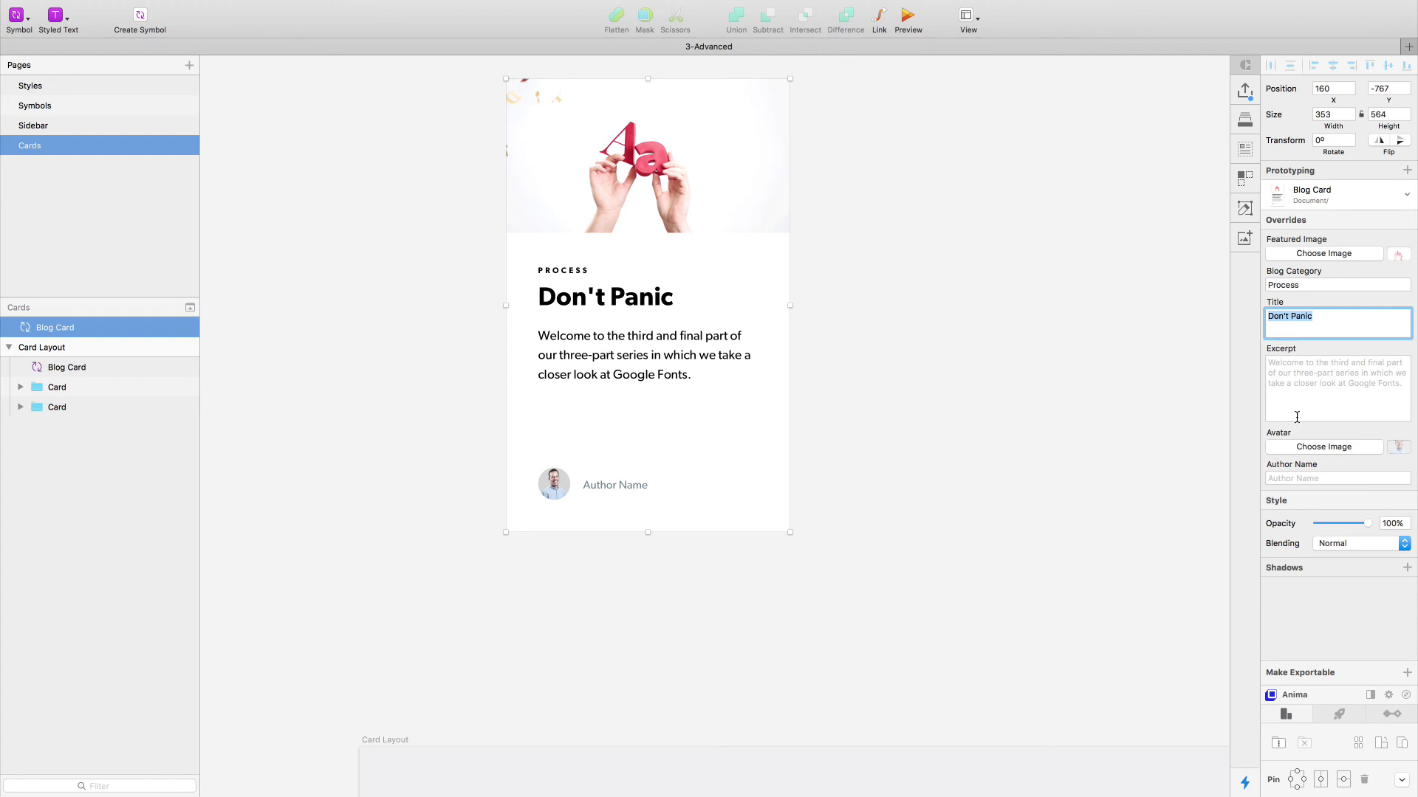
- Override the duplicated card's Excerpt with the text copied from the middle card in Card Layout, "Ever been in a meeting and a client…"
left_click(1290, 388)
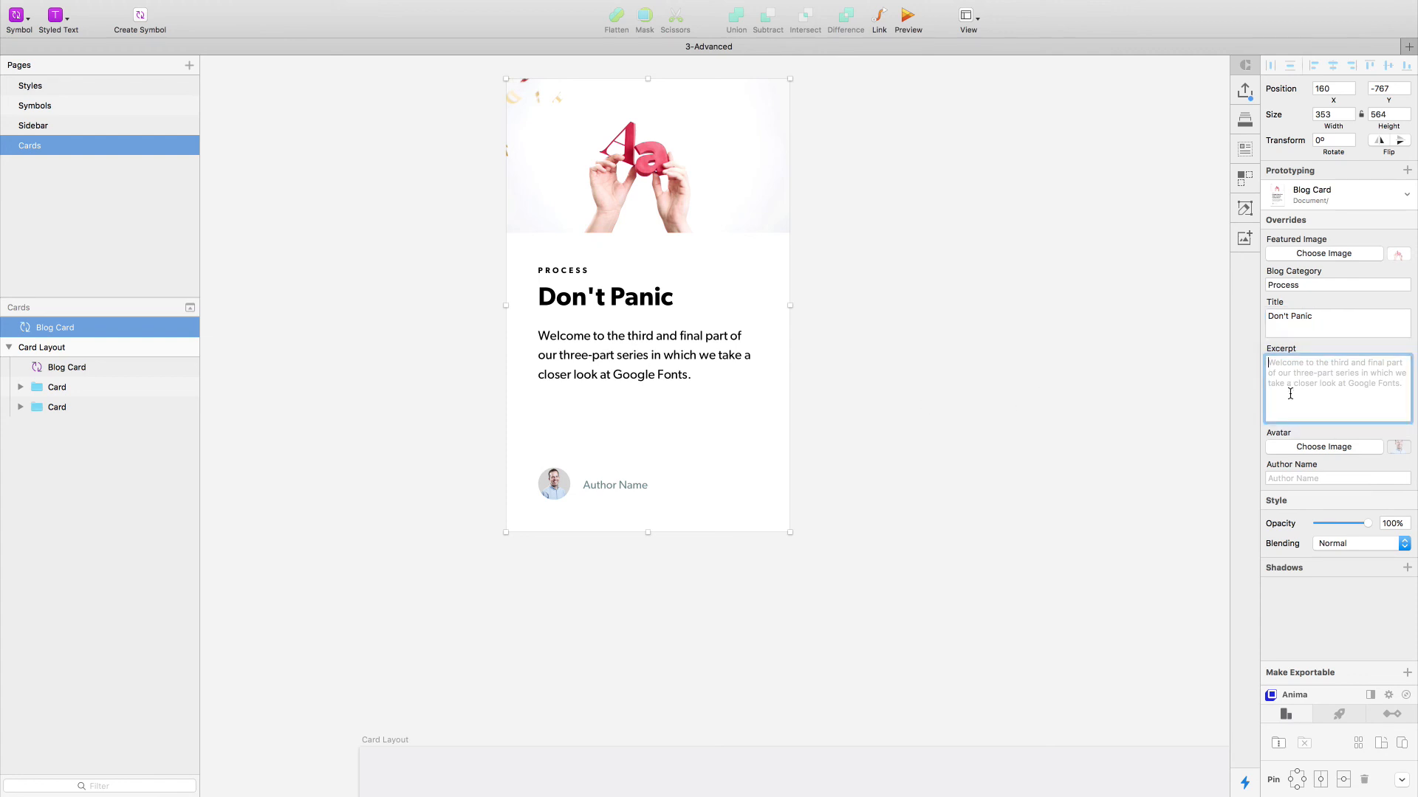
left_click(1023, 498)
scroll(1023, 497, "down", 10)
double_click(776, 662)
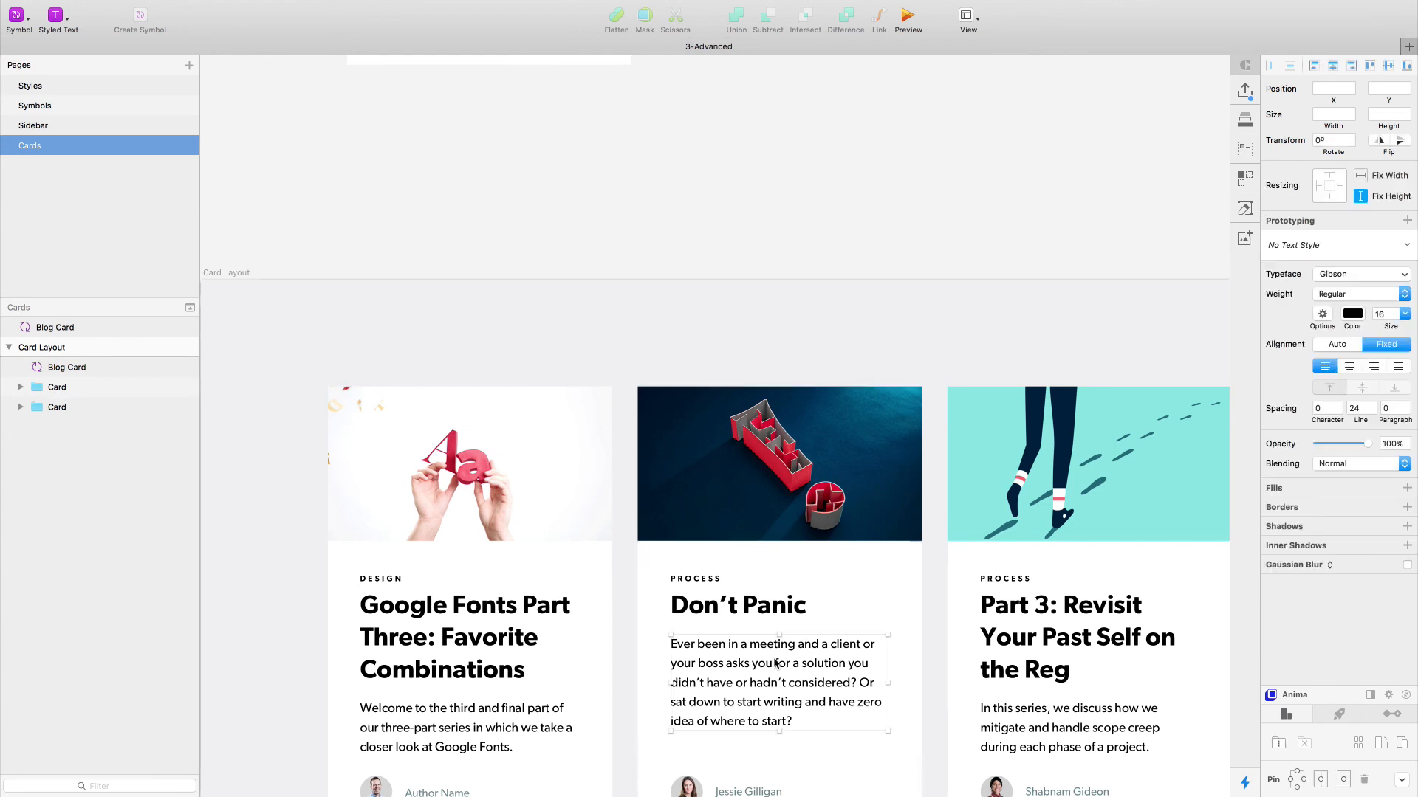
left_click(872, 260)
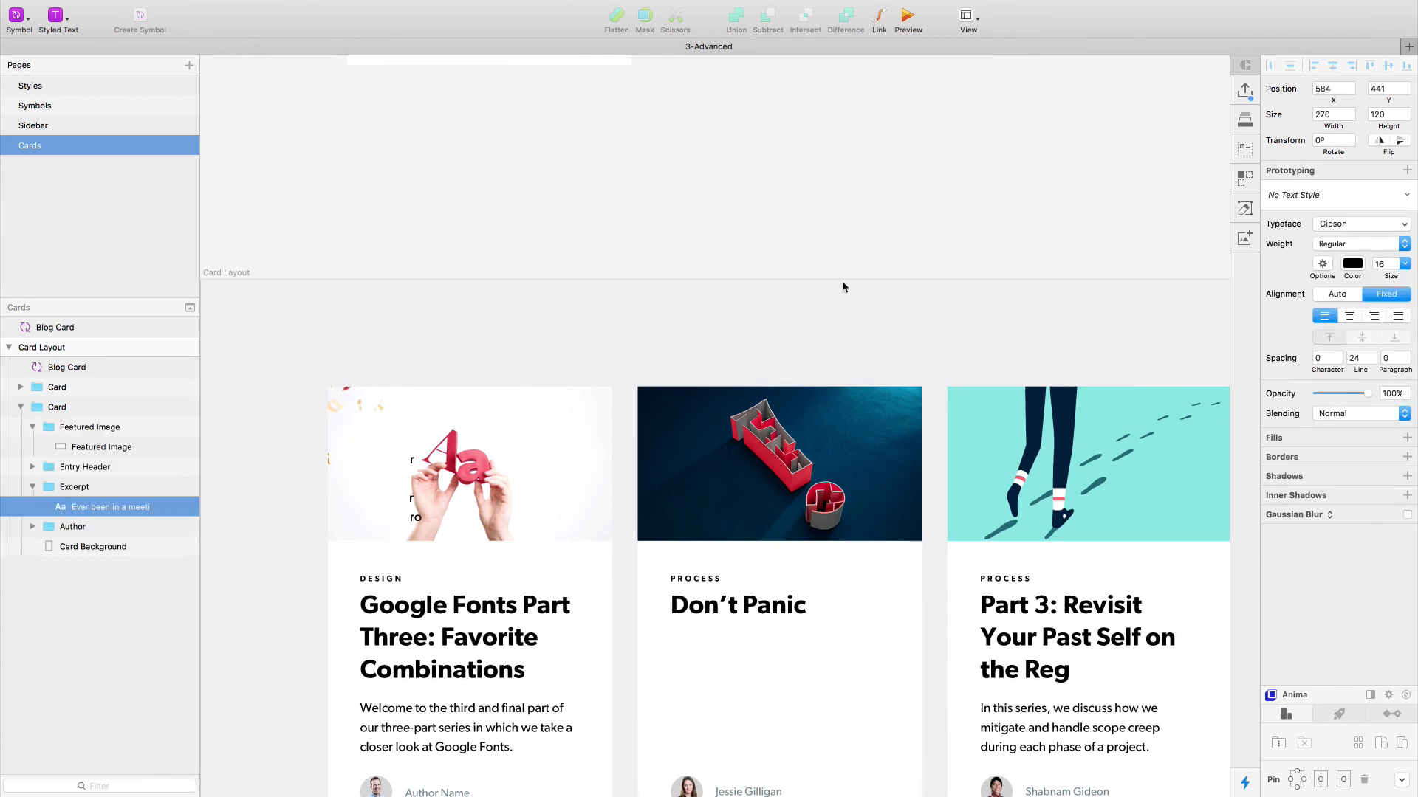
scroll(775, 266, "up", 8)
left_click(739, 276)
scroll(738, 277, "up", 3)
left_click(1345, 389)
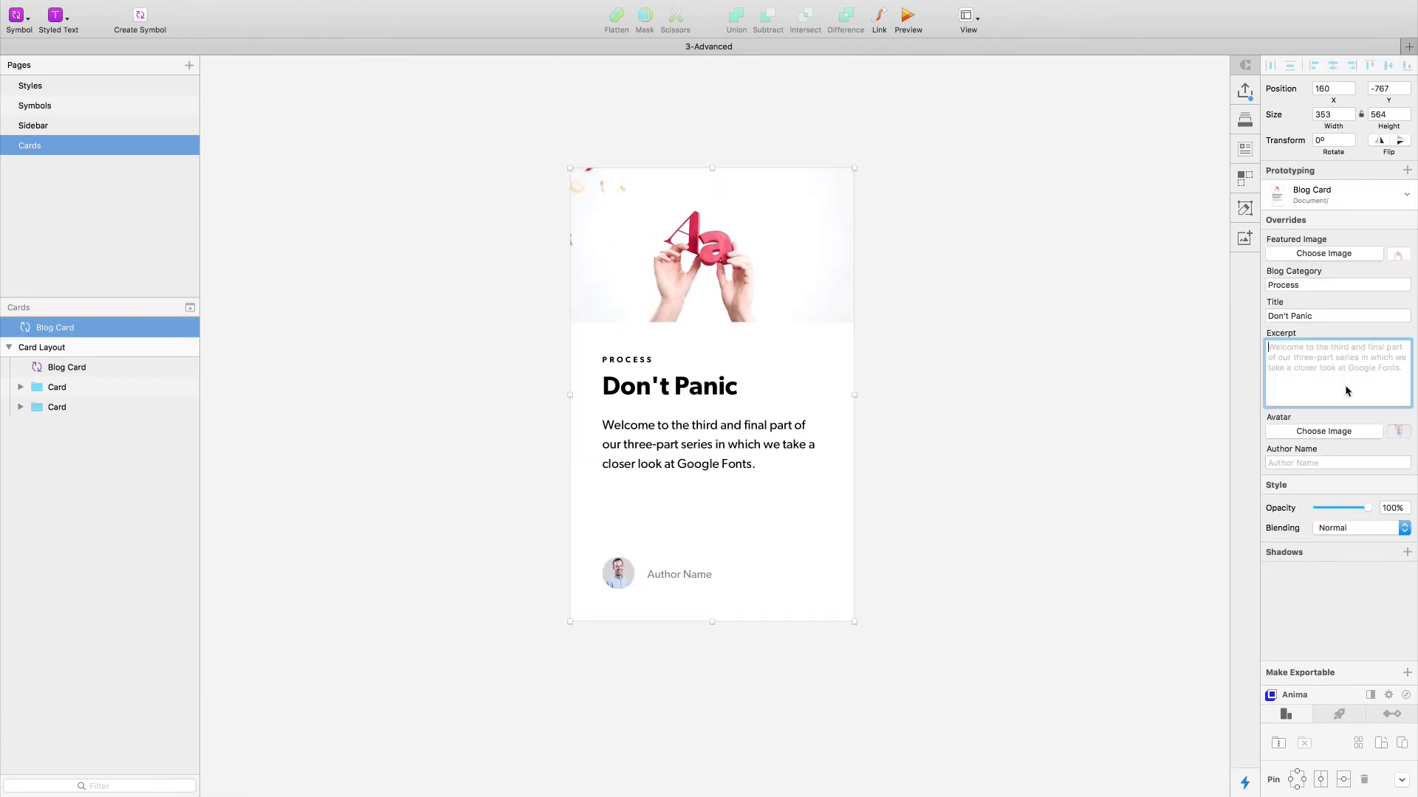
type("Ever been in a meeting and a client or your boss asks you for a solution you didn’t have or hadn’t considered? Or sat down to start writing and have zero idea of where to start?")
left_click(972, 384)
left_click(598, 548)
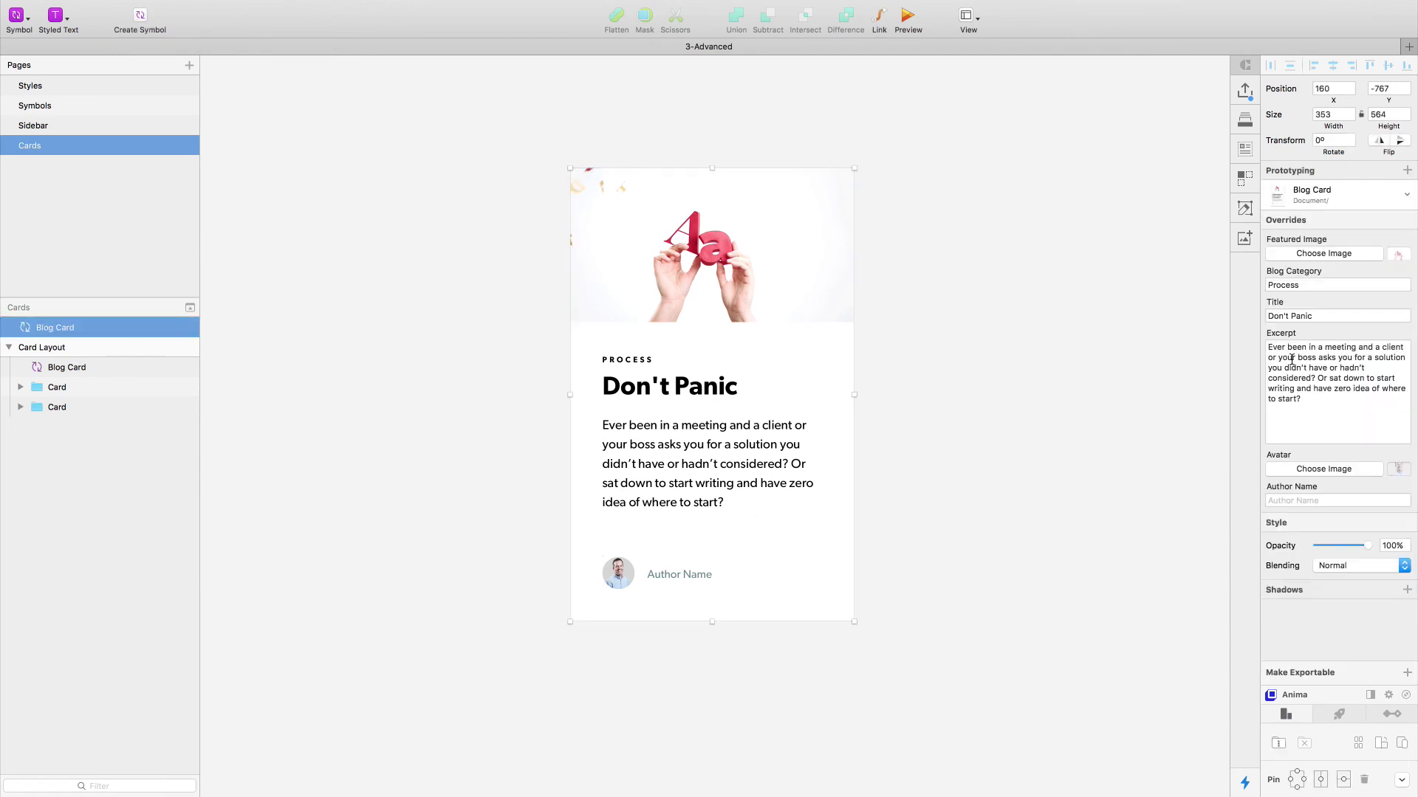
- Narrow the duplicated card to 337 wide to test how its excerpt text reflows
left_click(988, 331)
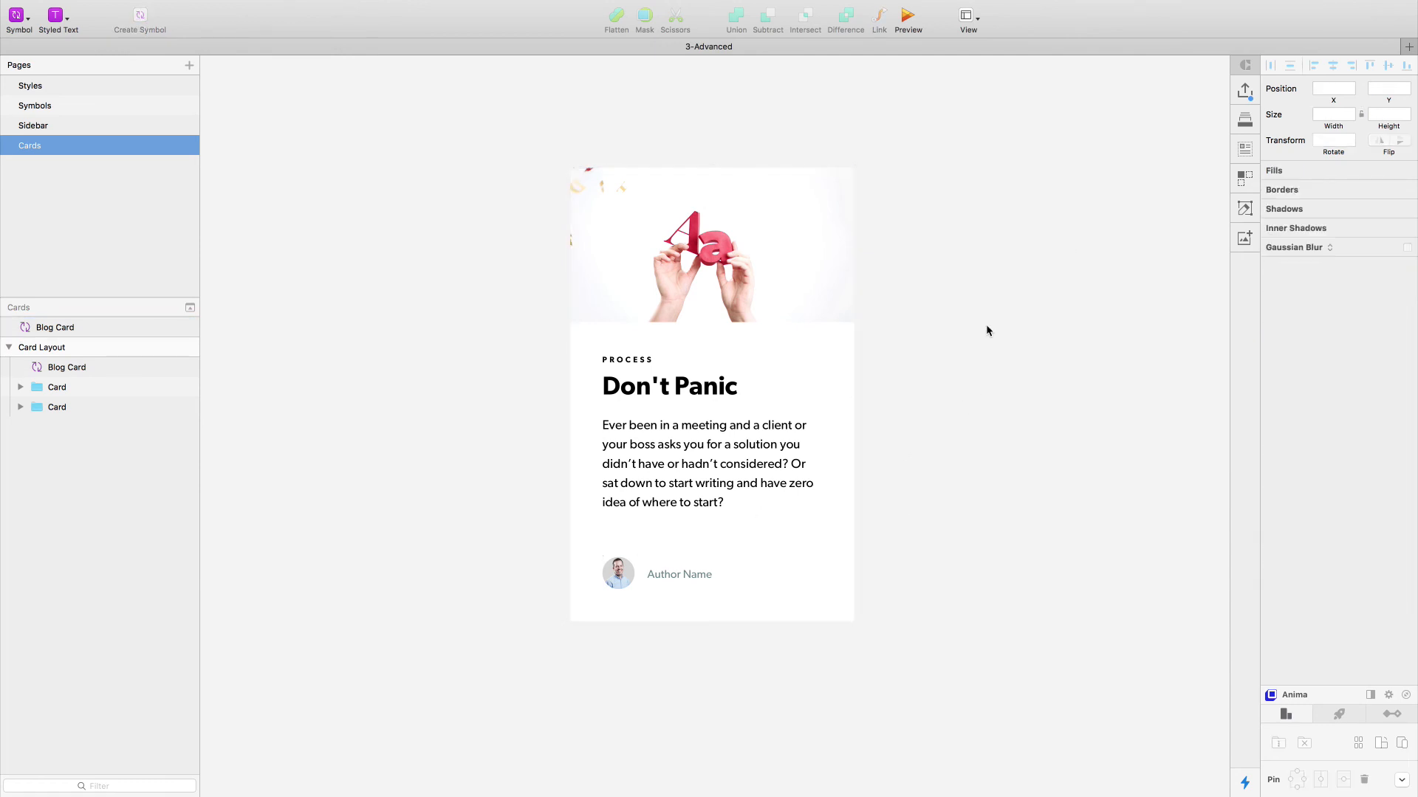
left_click(772, 458)
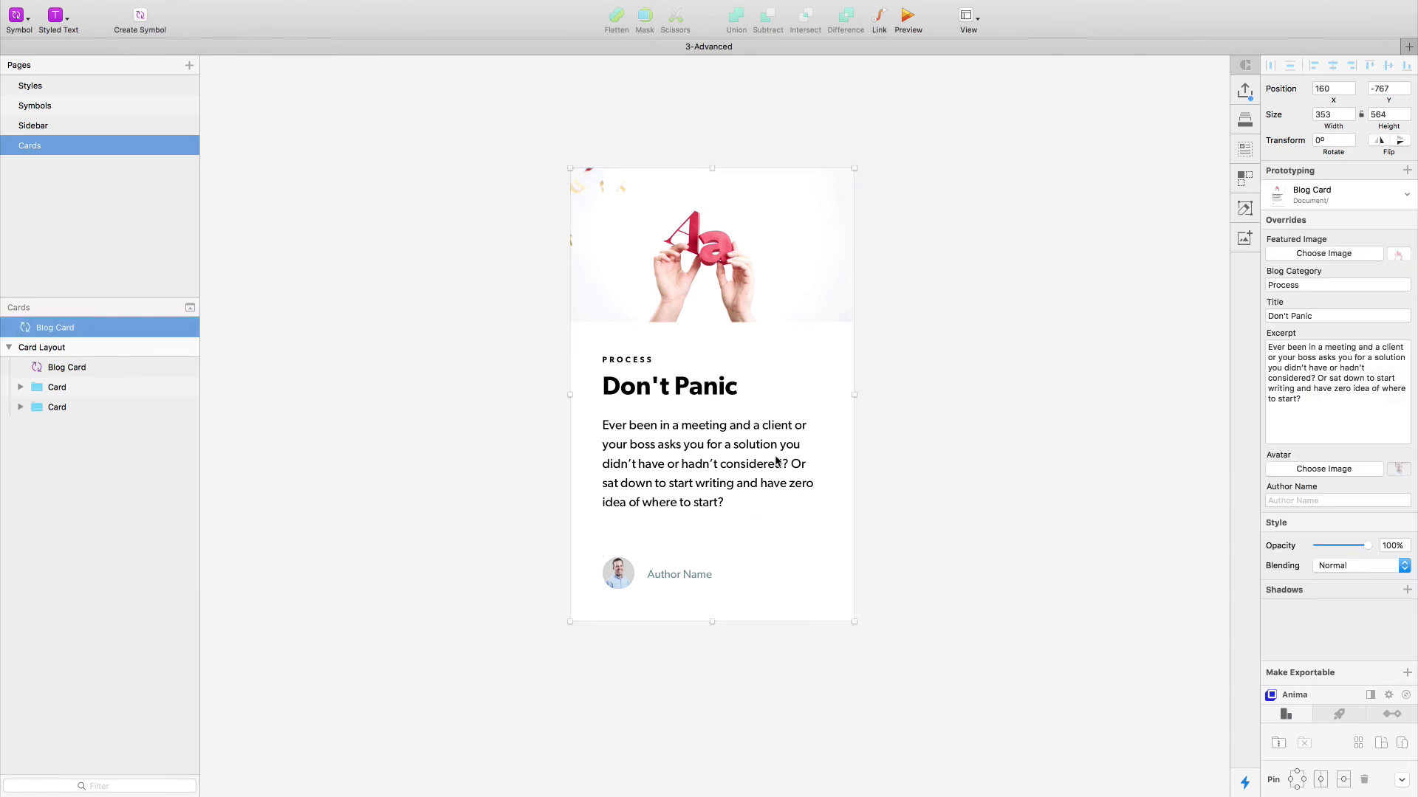
scroll(839, 471, "right", 3)
left_click(848, 469)
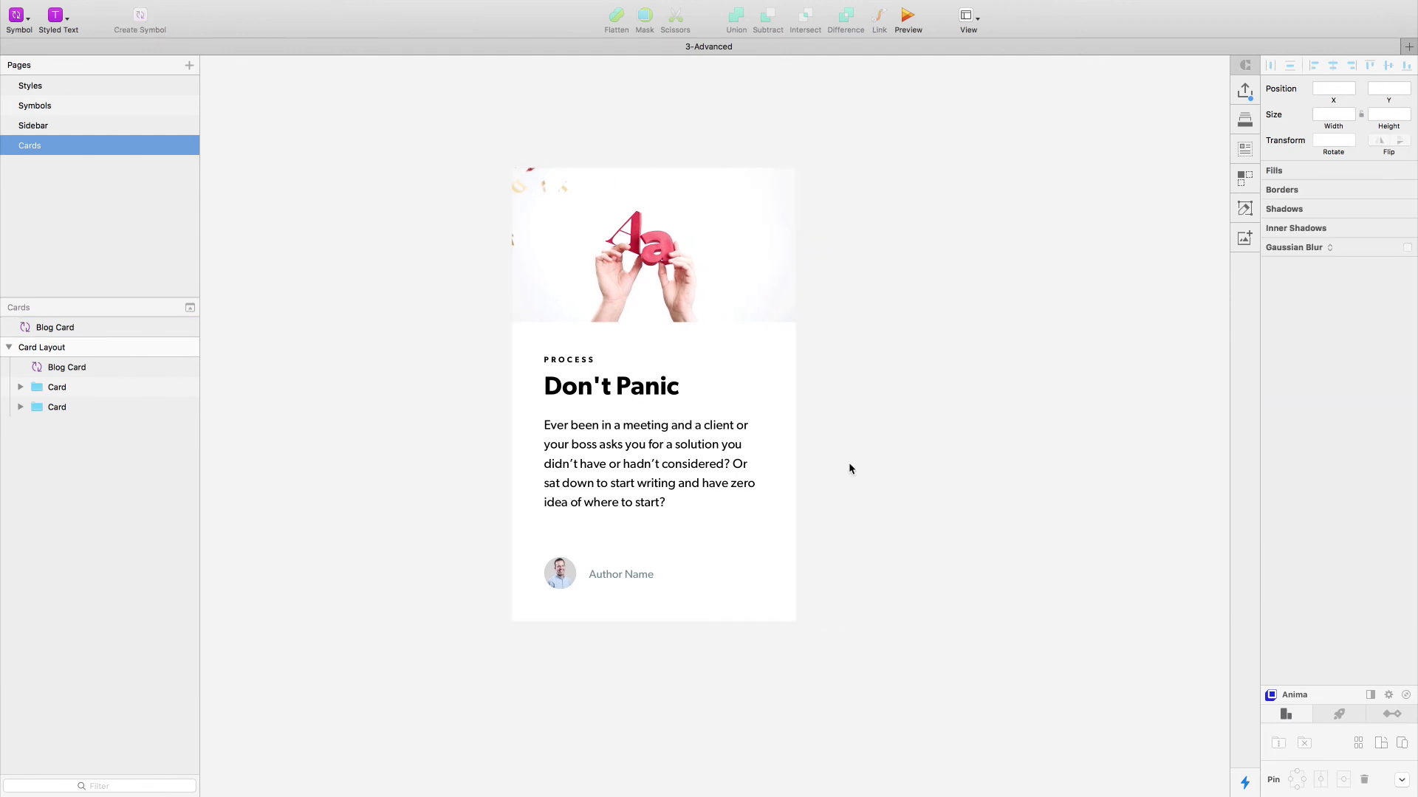
left_click(743, 423)
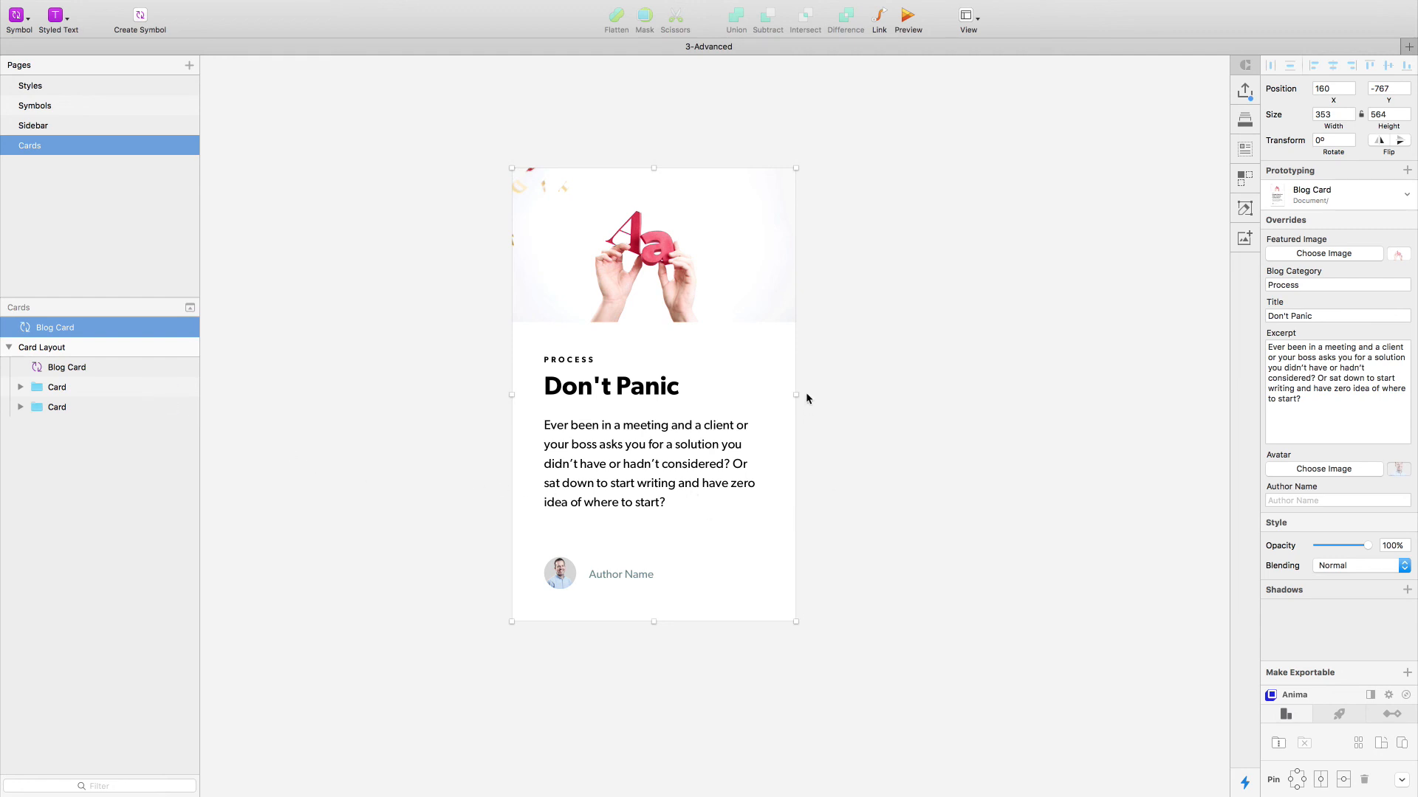
mouse_move(797, 396)
left_mouse_down()
mouse_move(918, 423)
mouse_move(783, 403)
left_mouse_up()
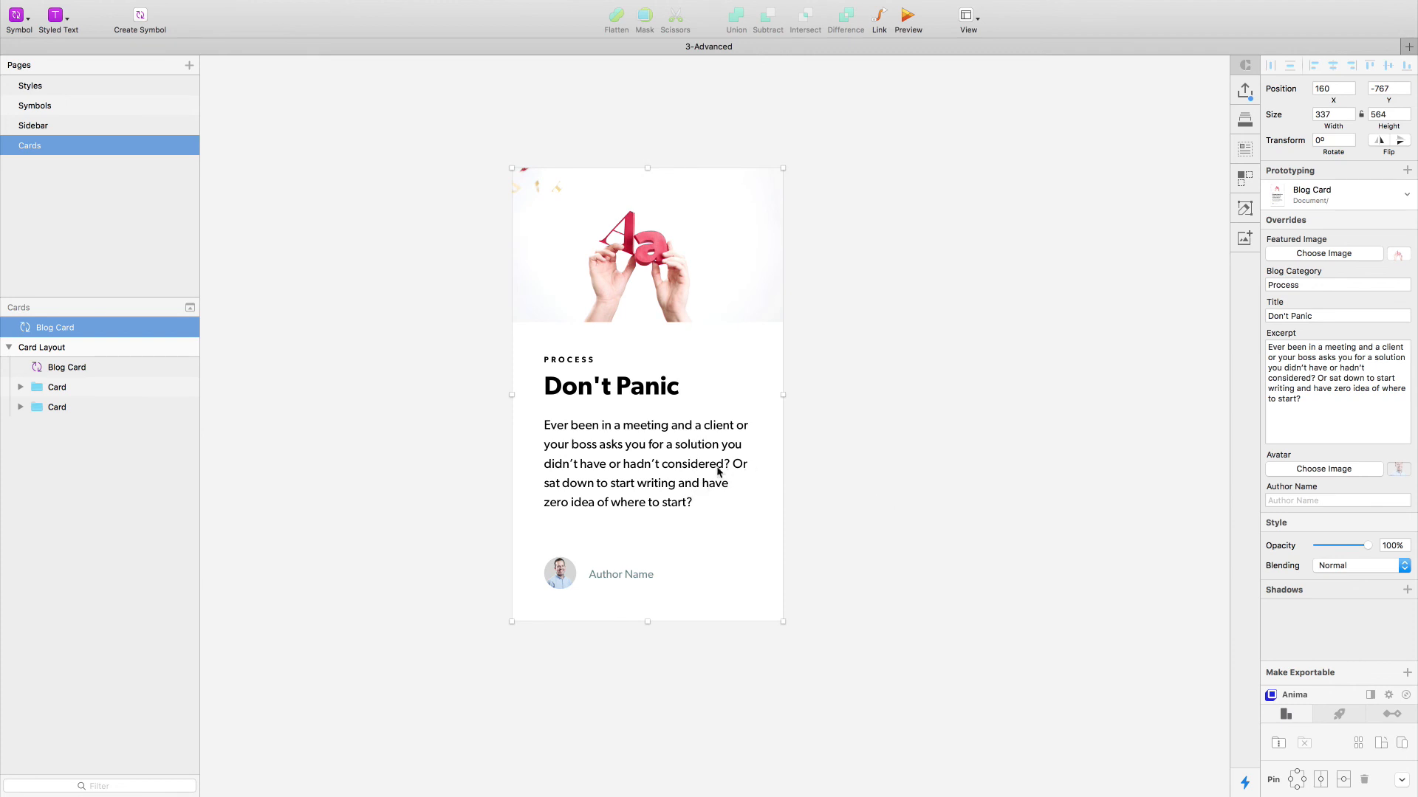
- Open the Blog Card symbol master and rename it "Blog Card - AutoLayout"
double_click(686, 476)
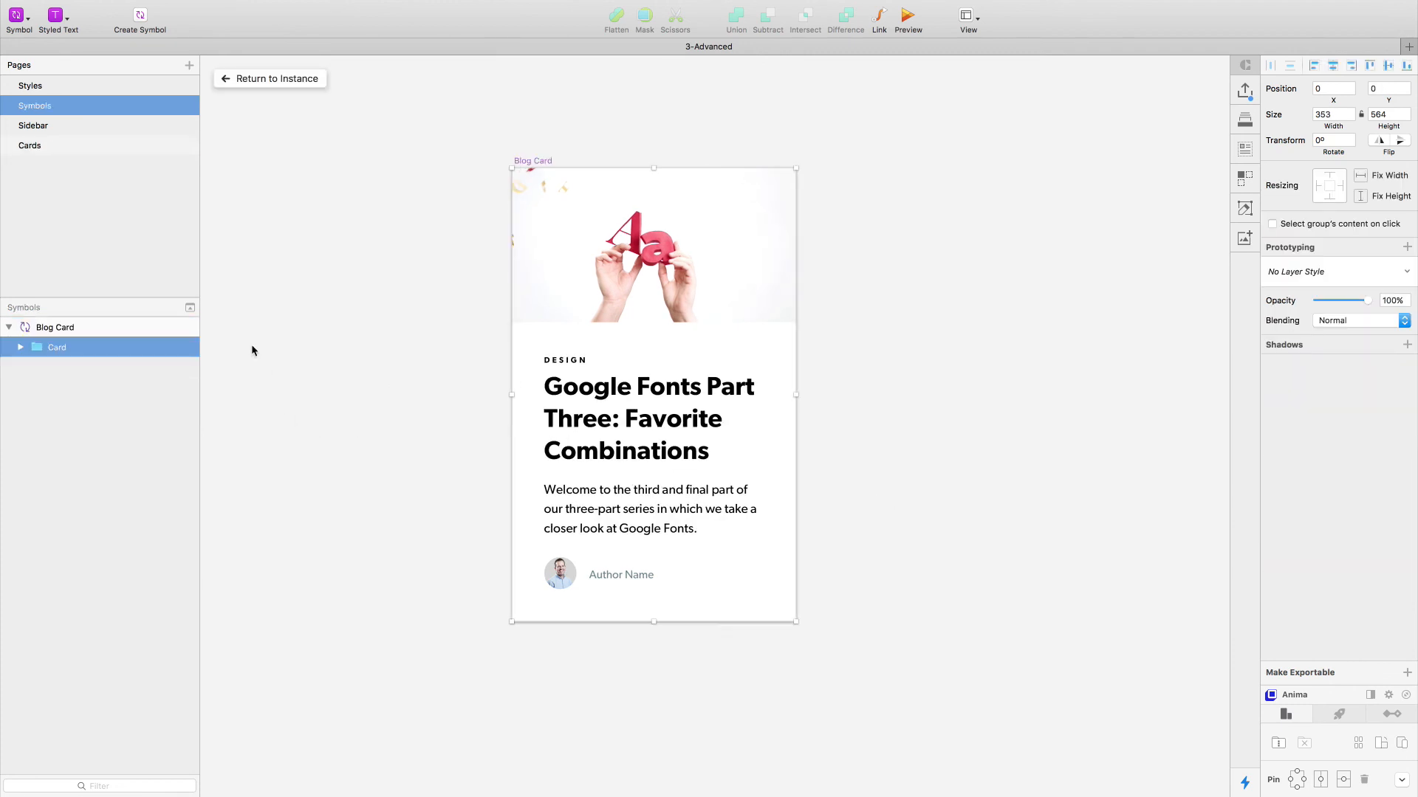
left_click(21, 351)
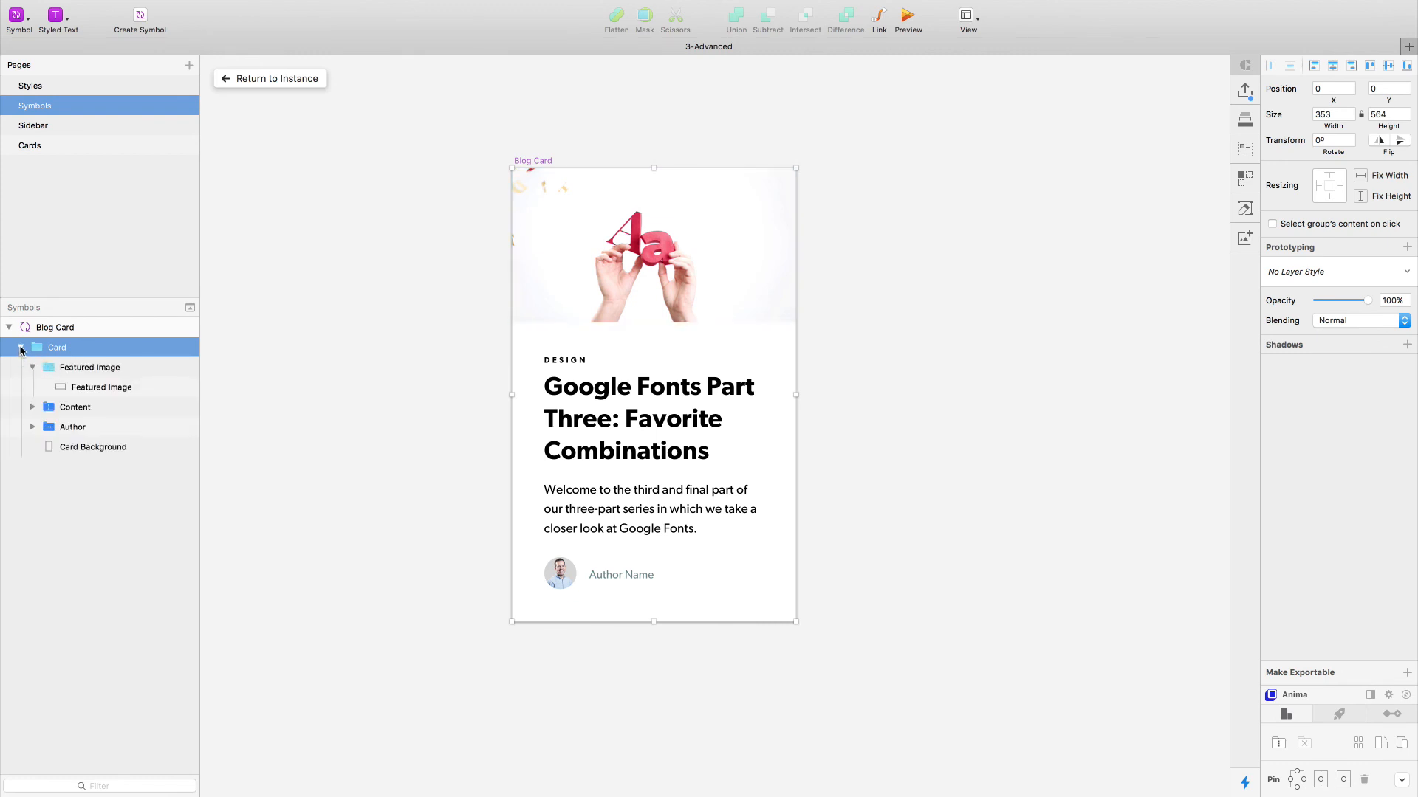
left_click(20, 351)
left_click(557, 143)
double_click(543, 161)
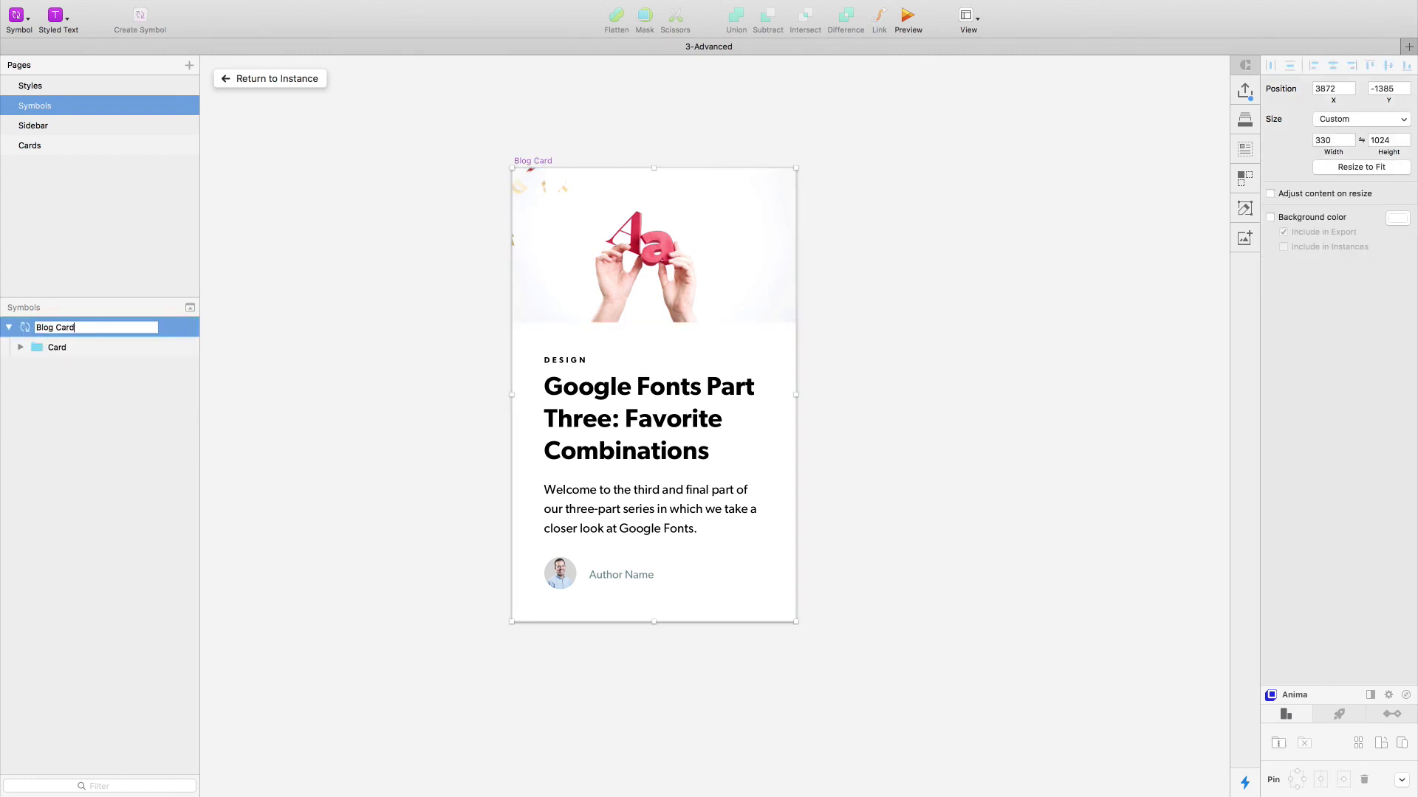
type("- AutoLayout")
key("Return")
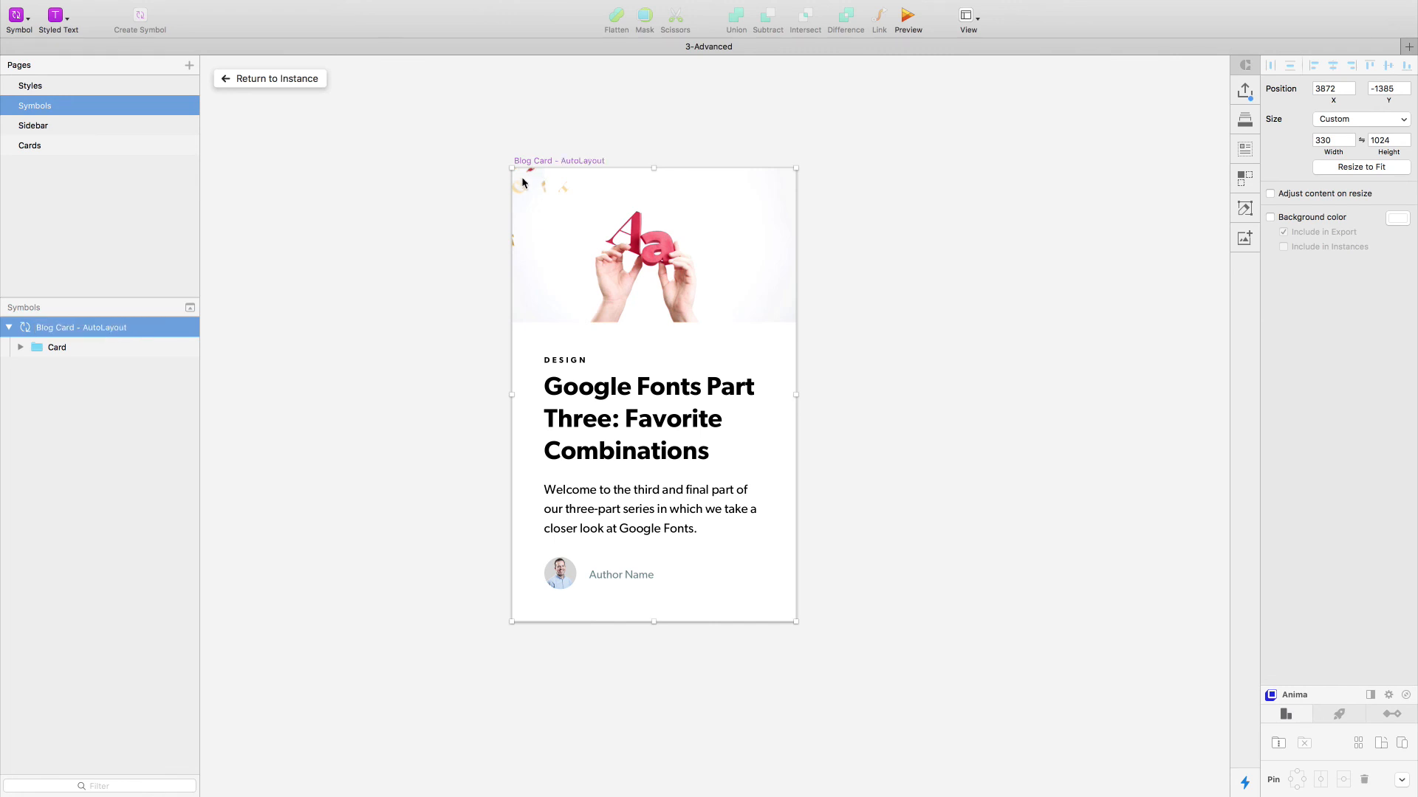
- Duplicate the Blog Card - AutoLayout symbol master beside the original and name the copy "Blog Card"
left_click_drag(527, 163, 861, 163)
key("super+r")
key("Right")
key("alt+shift+Left")
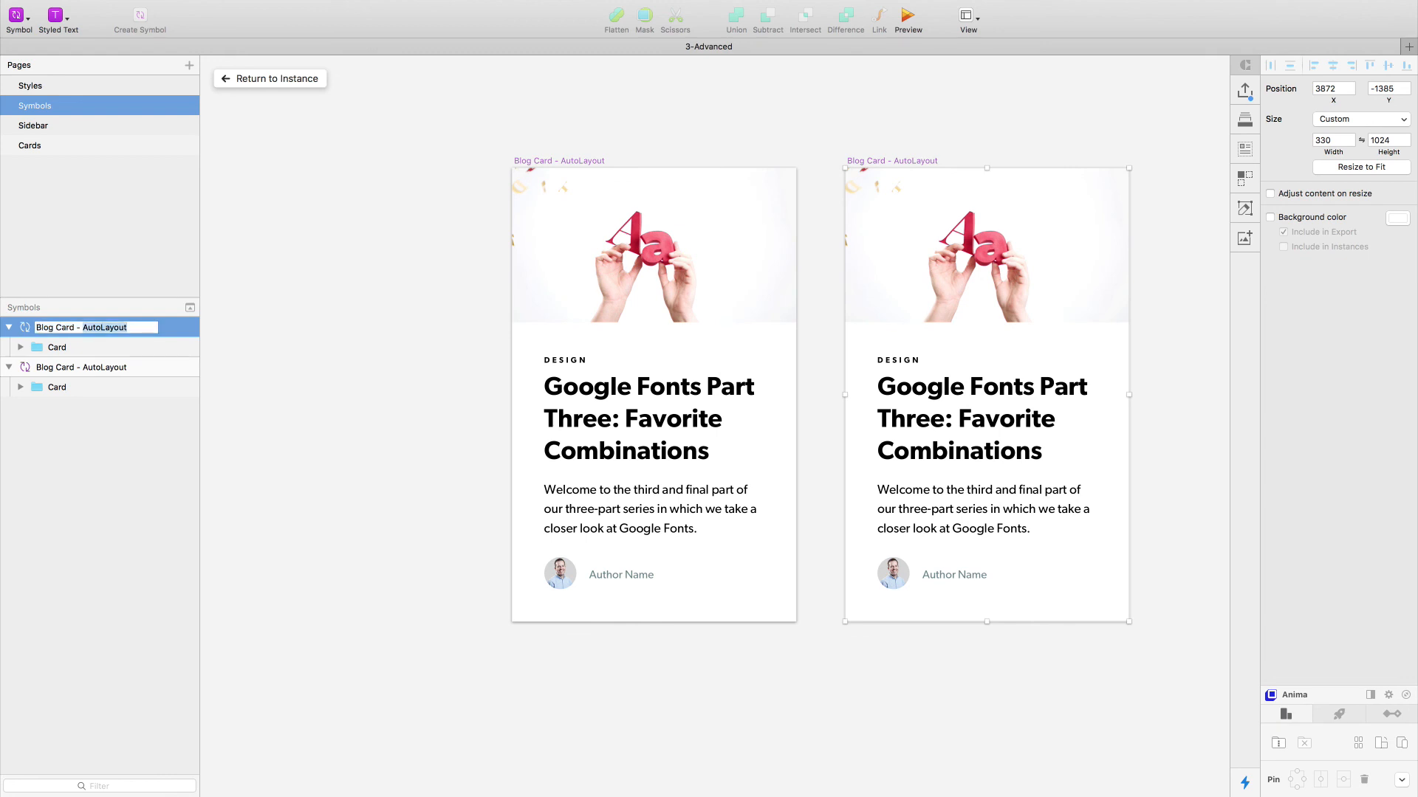
key("BackSpace")
key("BackSpace")
key("BackSpace")
key("Return")
left_click(809, 107)
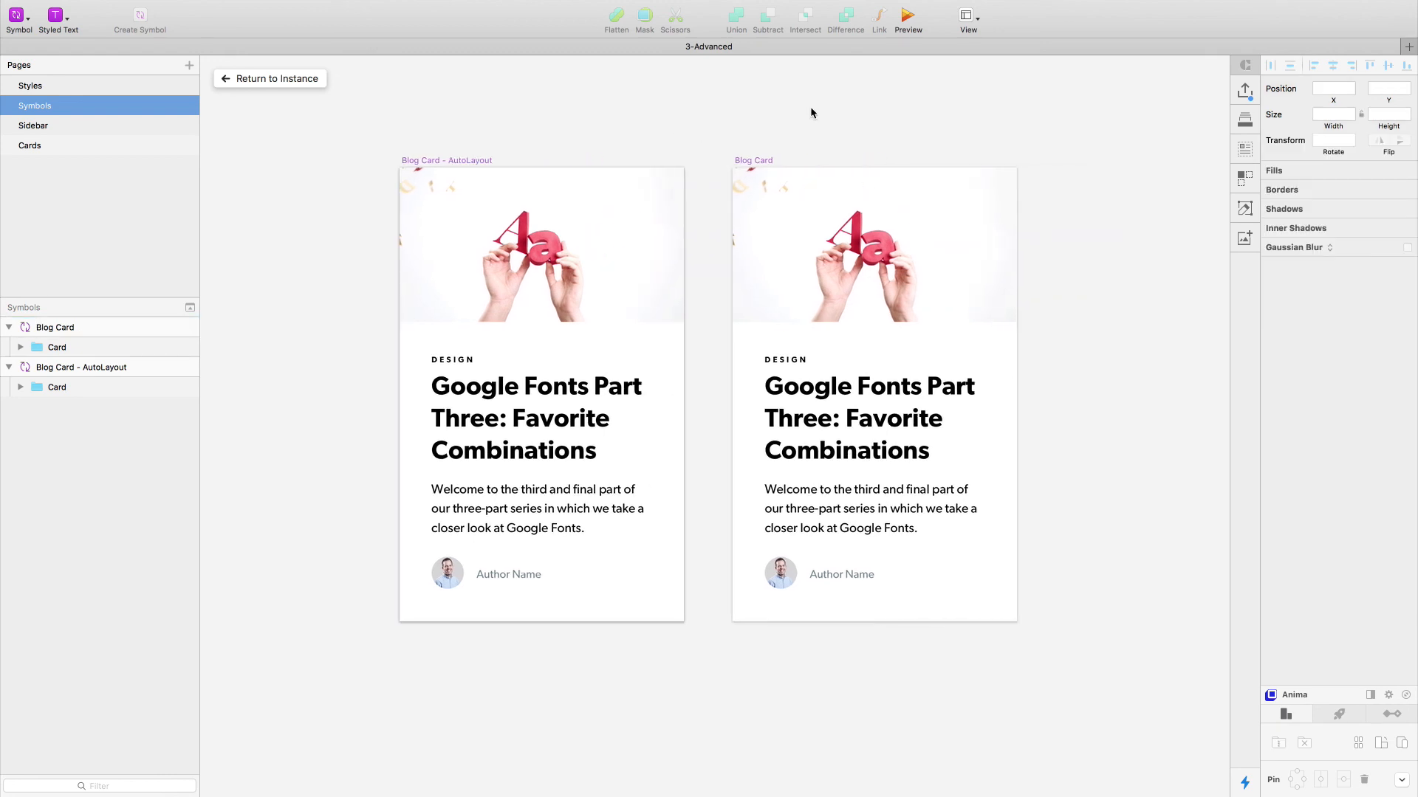
- Replace the Content stack in the new Blog Card symbol with a plain group named "Content"
double_click(790, 437)
key("super+shift+g")
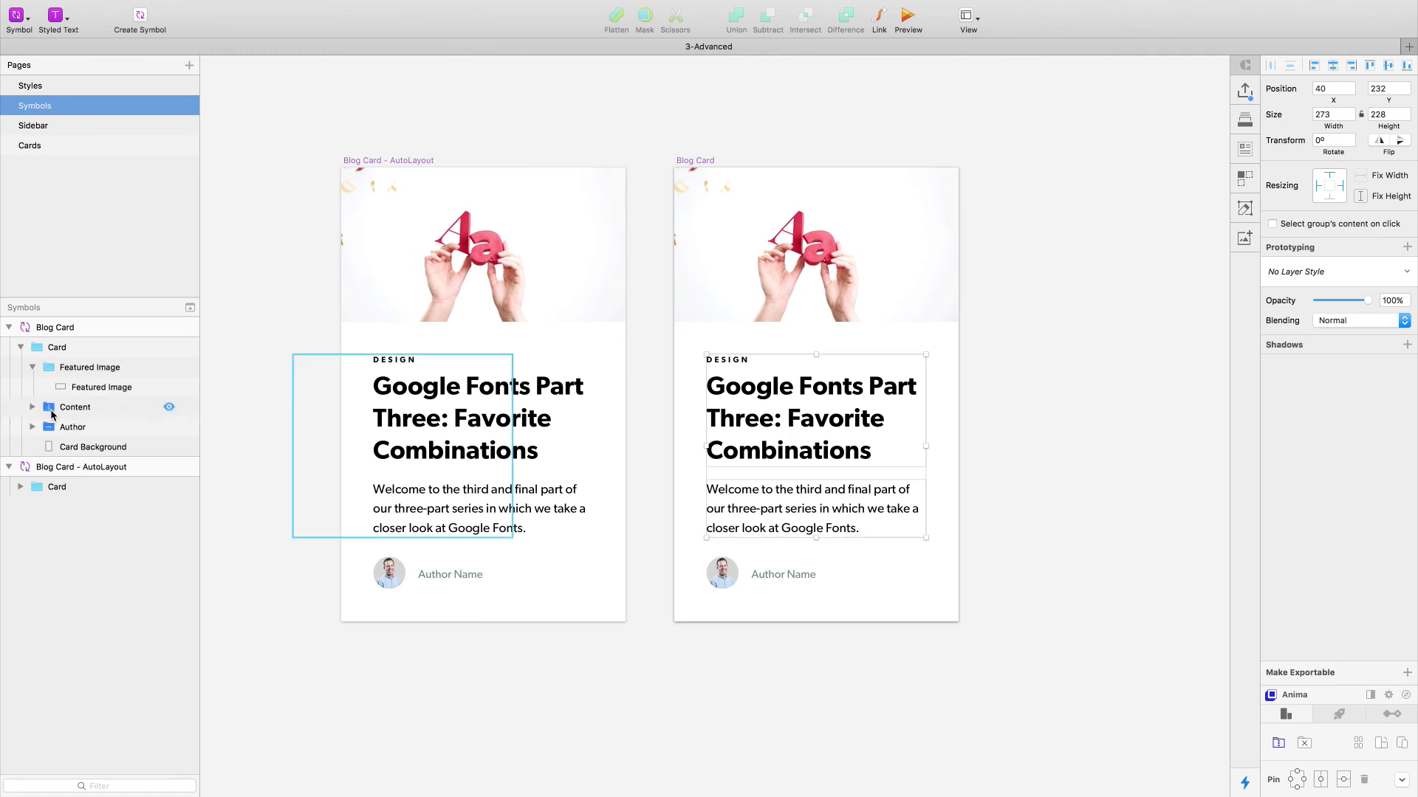
key("super+g")
key("super+r")
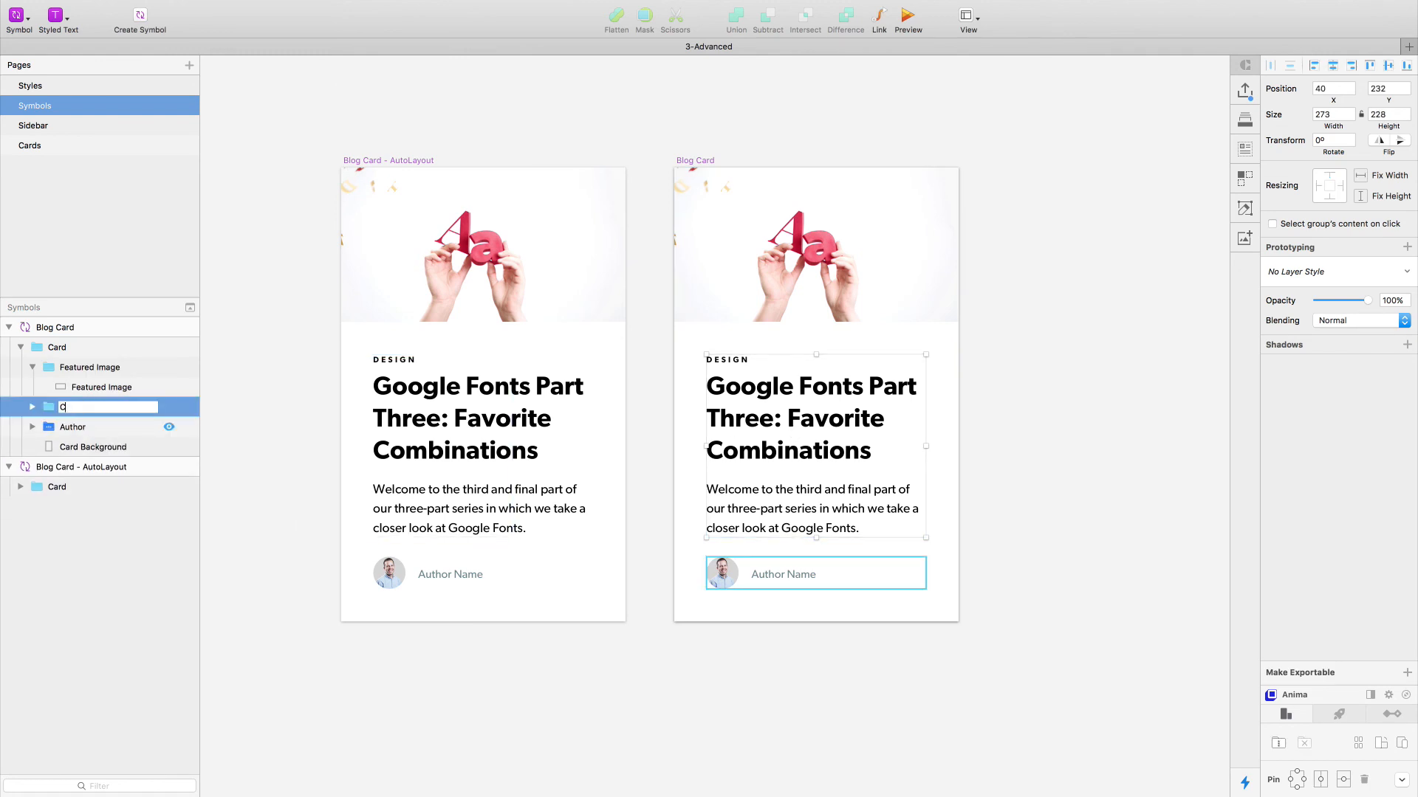
type("Content")
key("Return")
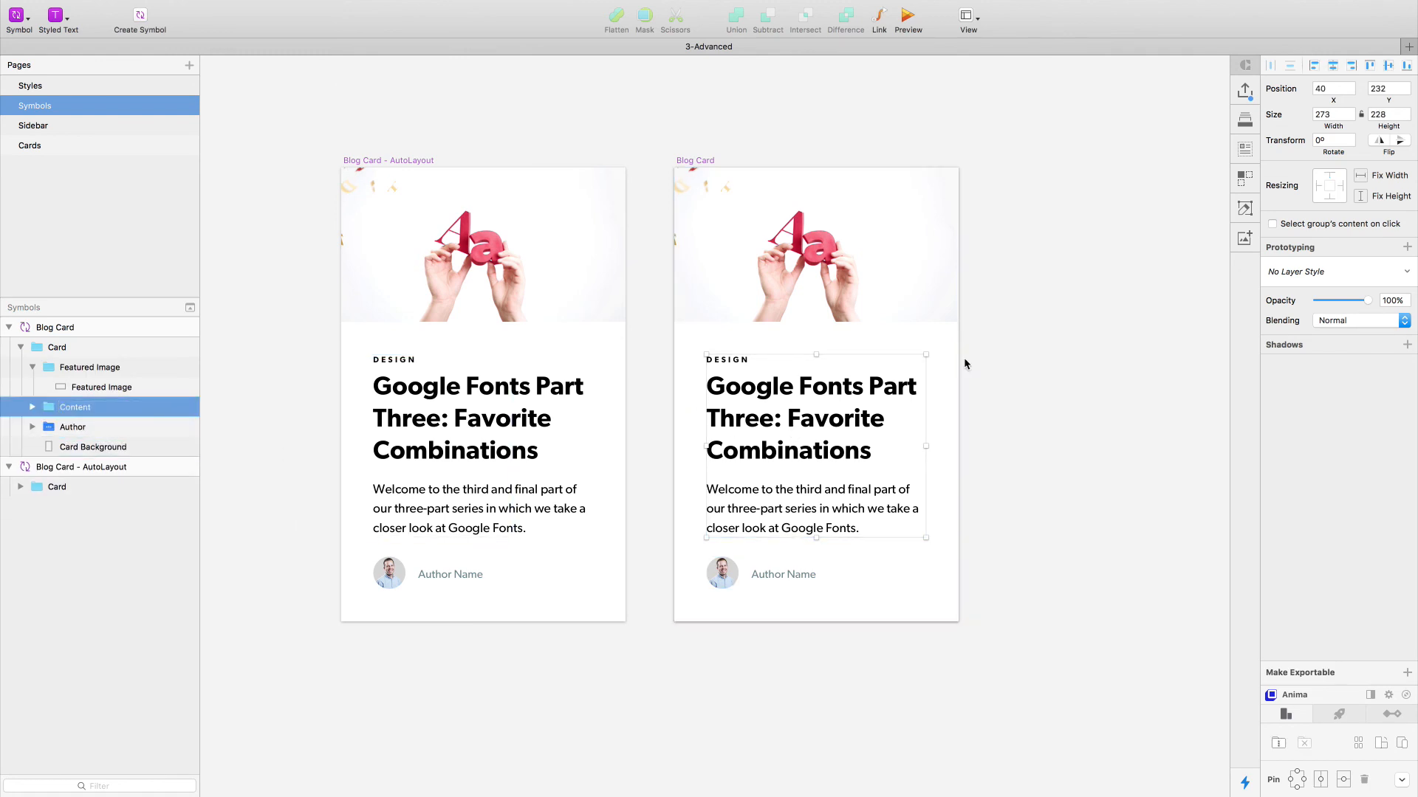
left_click(1089, 330)
- Try to turn the Entry Header stack inside Content into a plain group
double_click(743, 418)
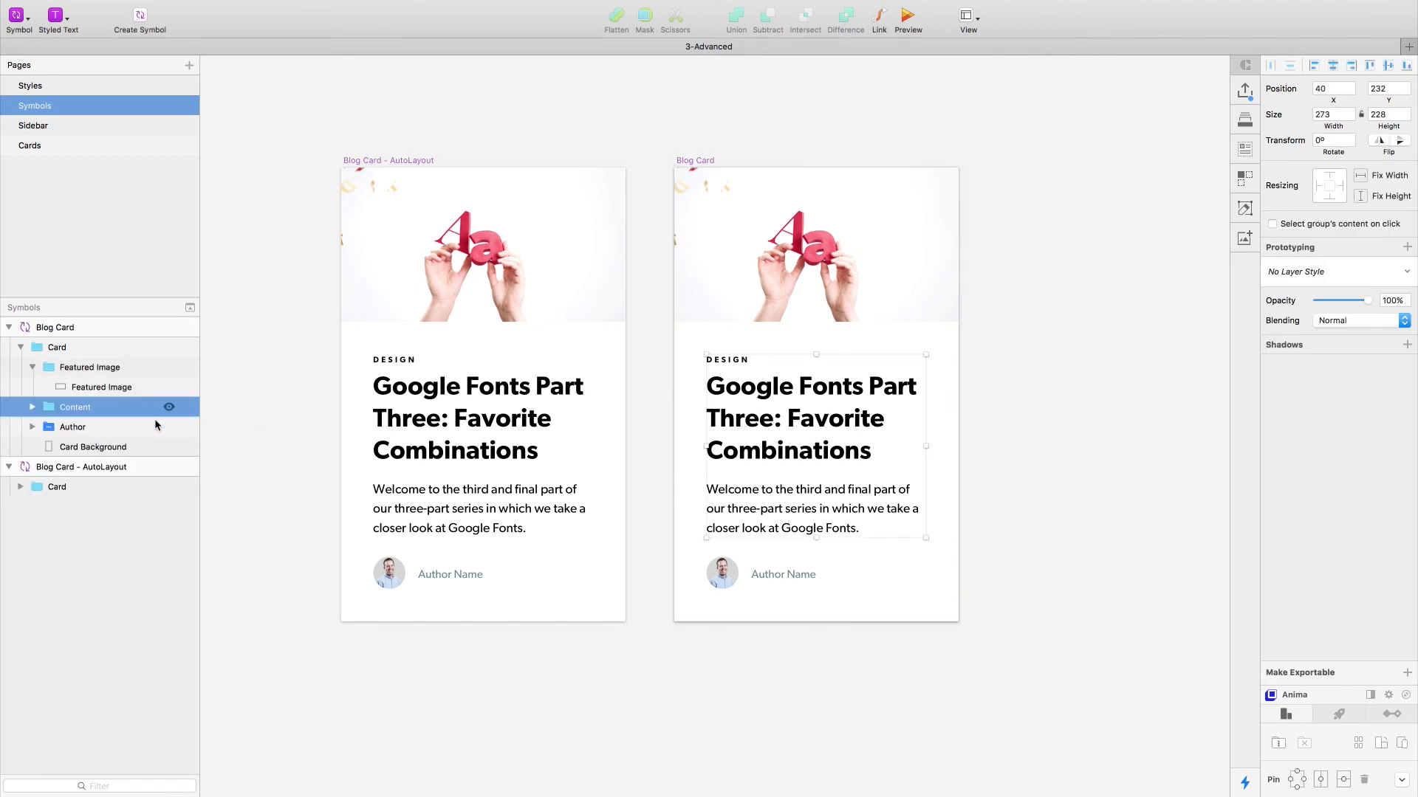
left_click(64, 428)
left_click(32, 407)
left_click(111, 431)
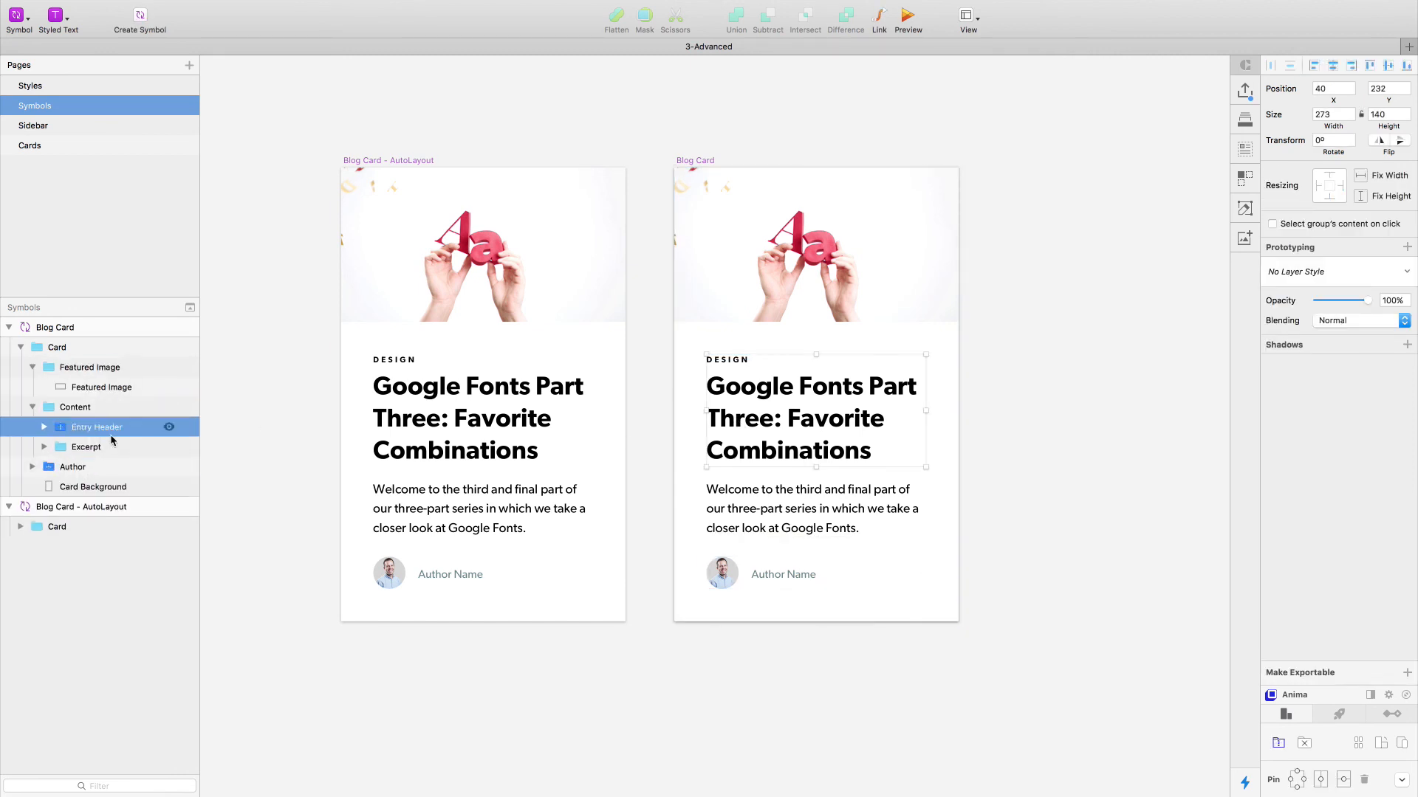
key("alt+super+b")
key("super+z")
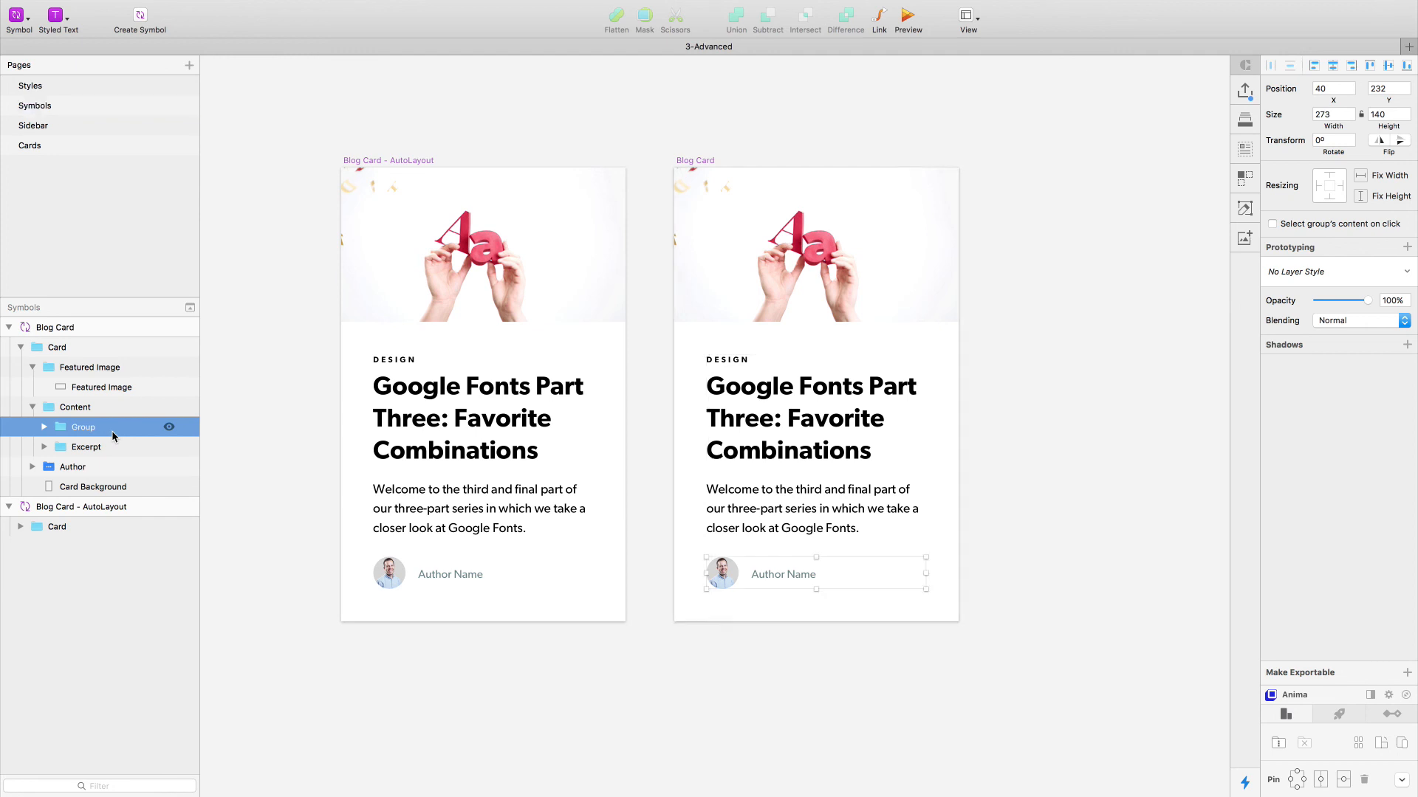
- Ungroup the Entry Header stack so its Meta and Title groups sit directly inside Content
left_click(32, 407)
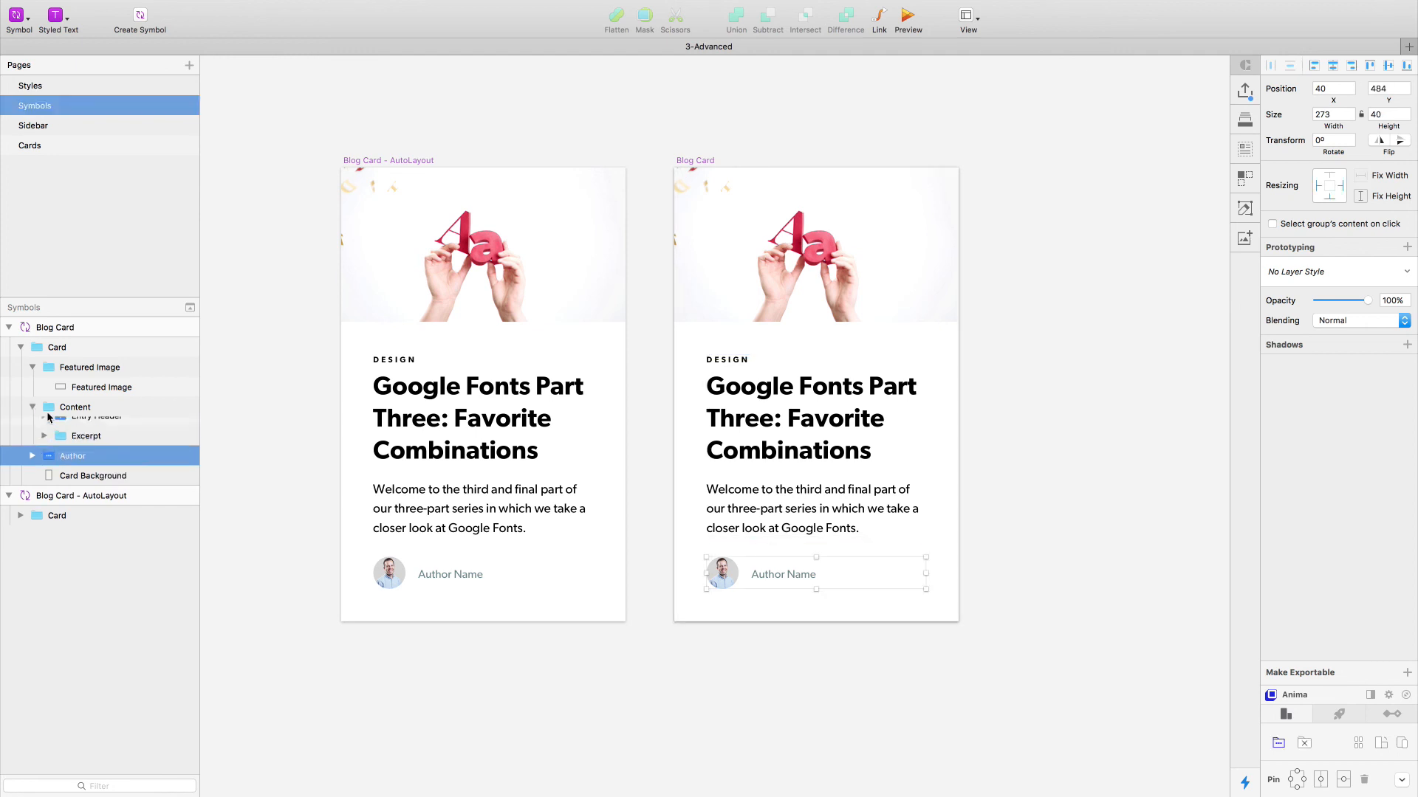
left_click(88, 426)
key("shift+super+g")
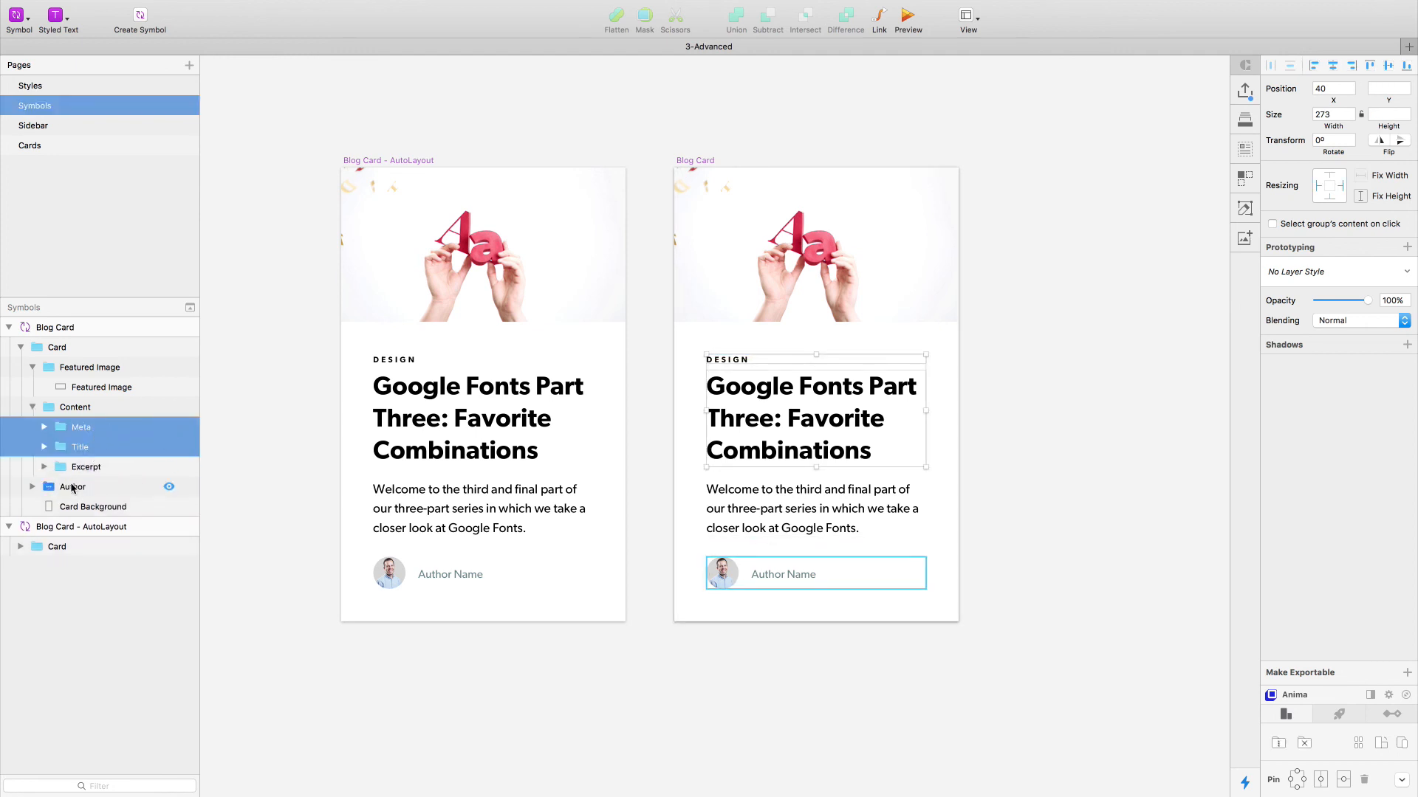
- Replace the Author stack in the Blog Card symbol with a plain group named "Author"
left_click(74, 487)
key("shift+super+g")
key("super+g")
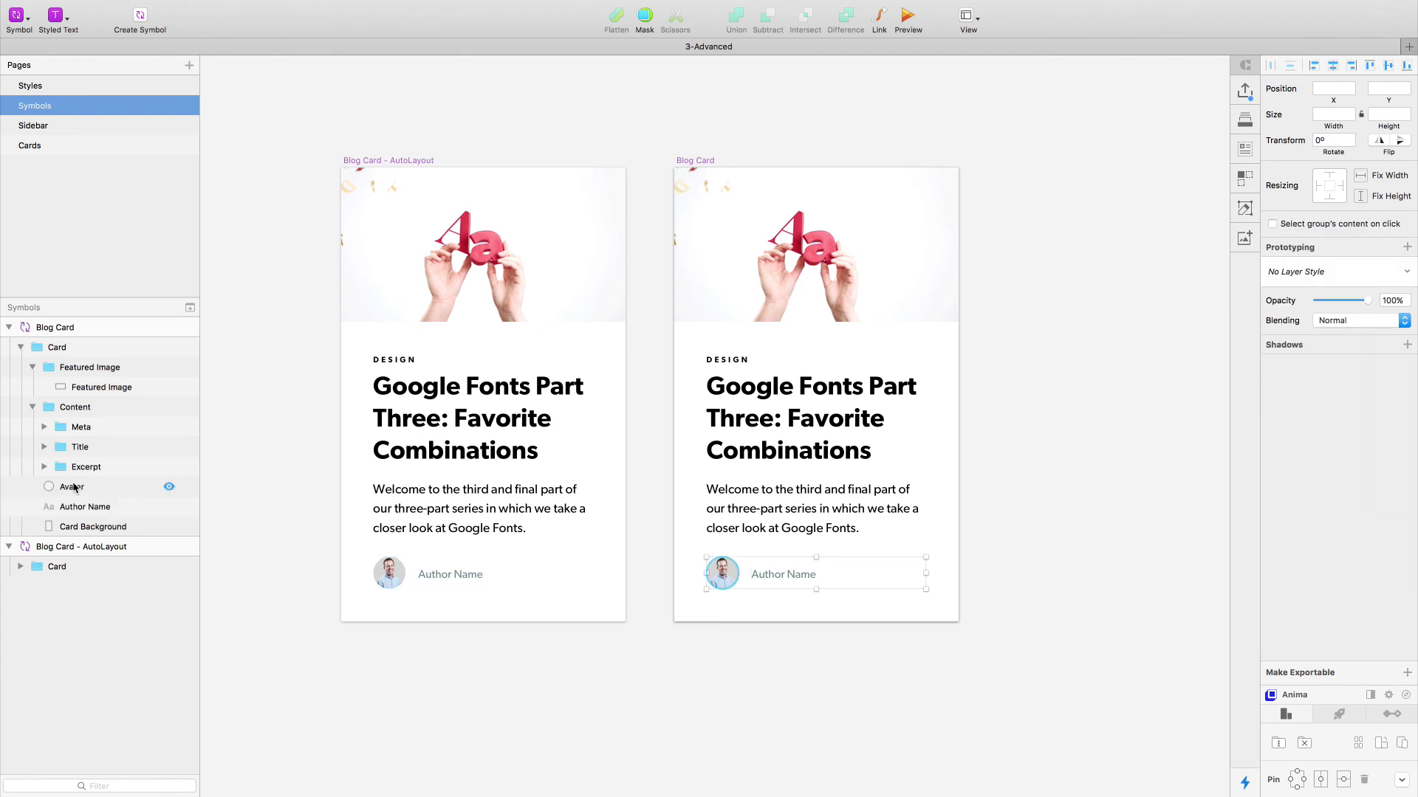
double_click(74, 487)
type("Author")
key("Return")
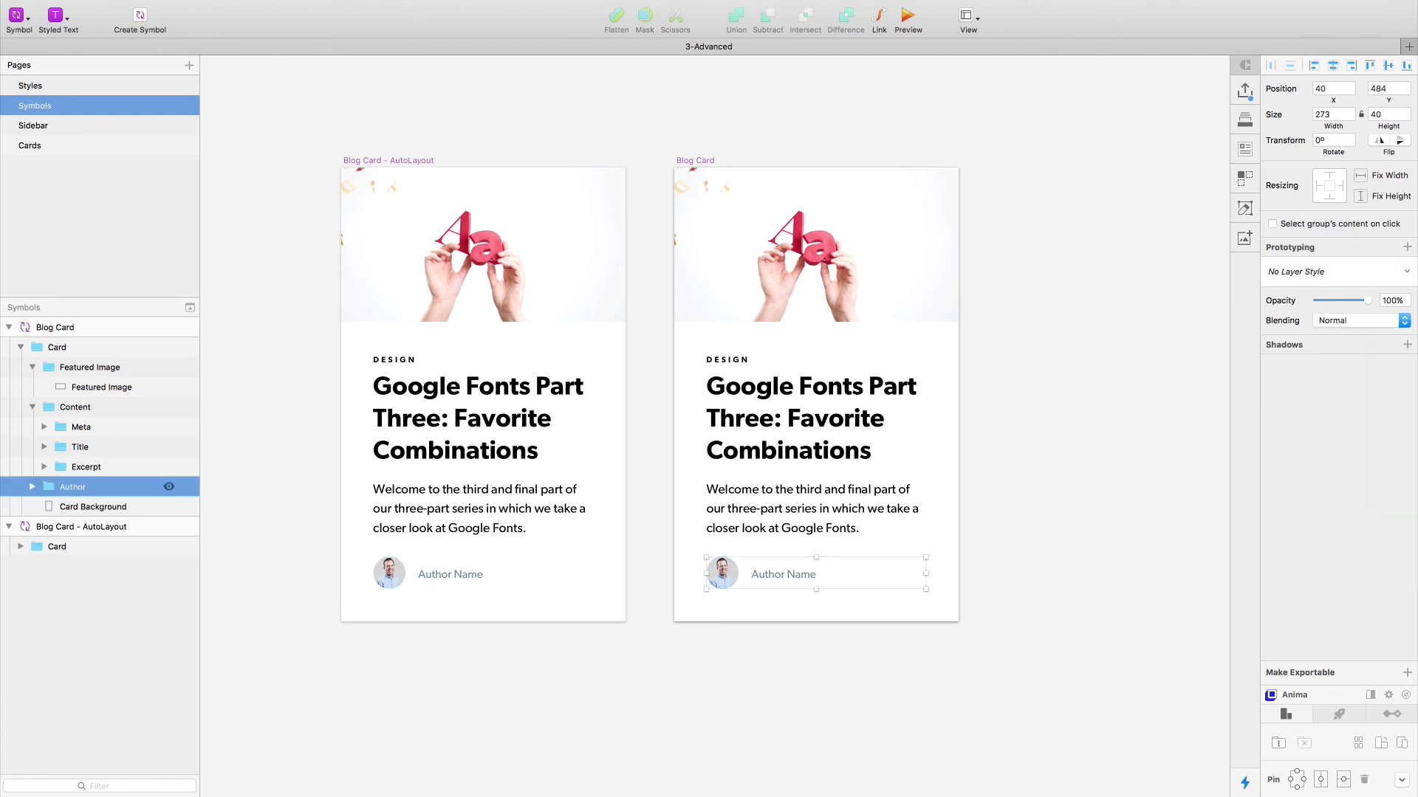
- Review the Featured Image, Content and Author groups in the Blog Card symbol's layer structure and deselect everything
left_click(33, 407)
left_click(32, 367)
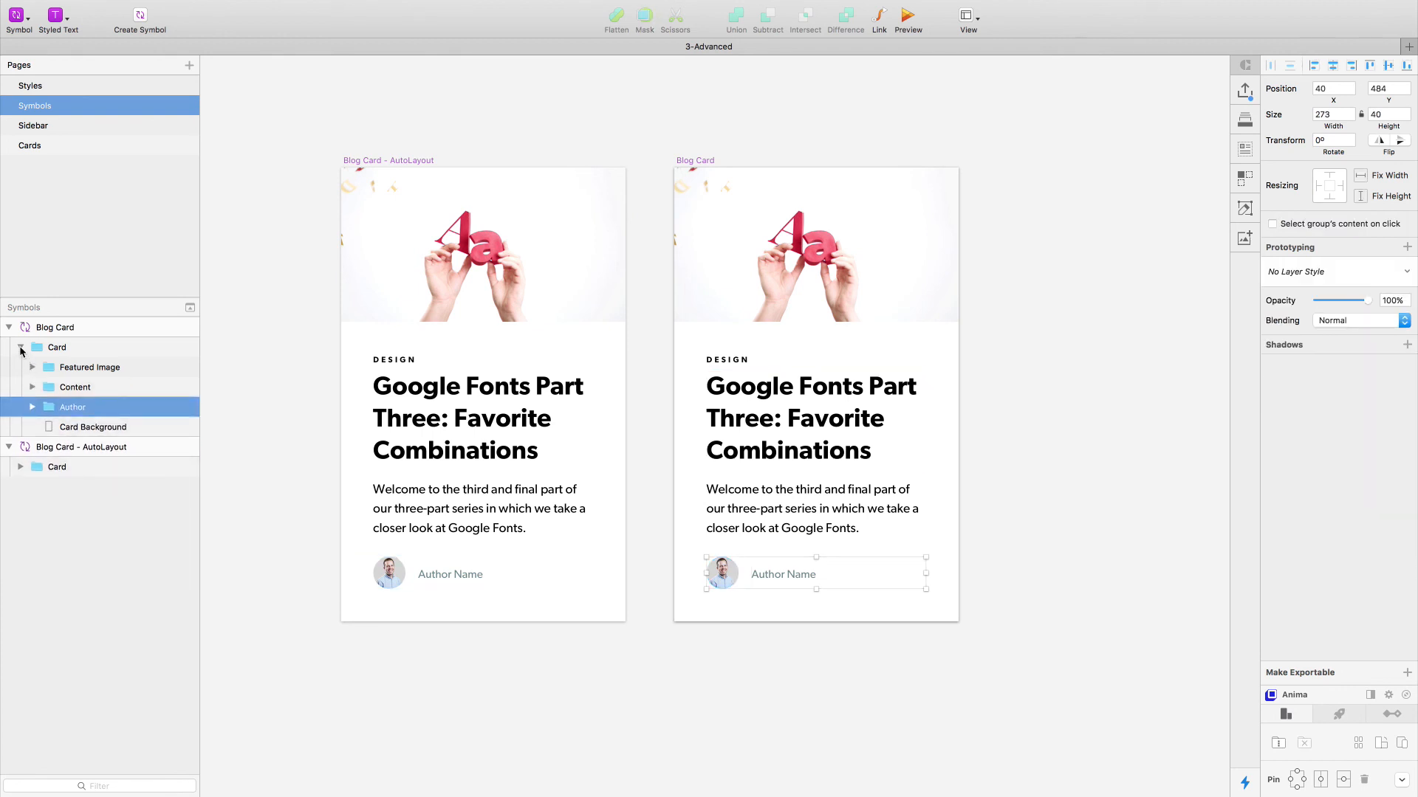
left_click(33, 367)
left_click(32, 409)
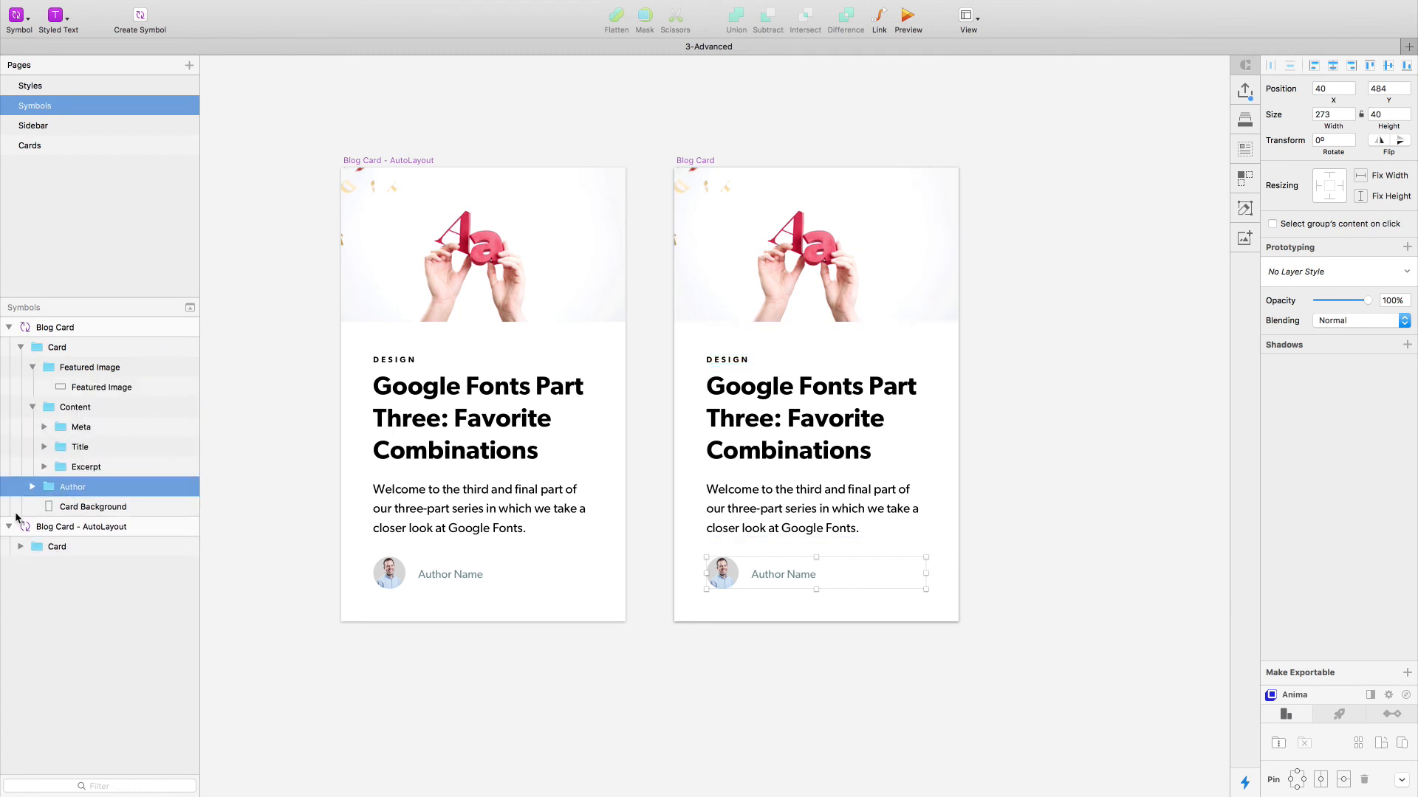
left_click(32, 487)
left_click(316, 412)
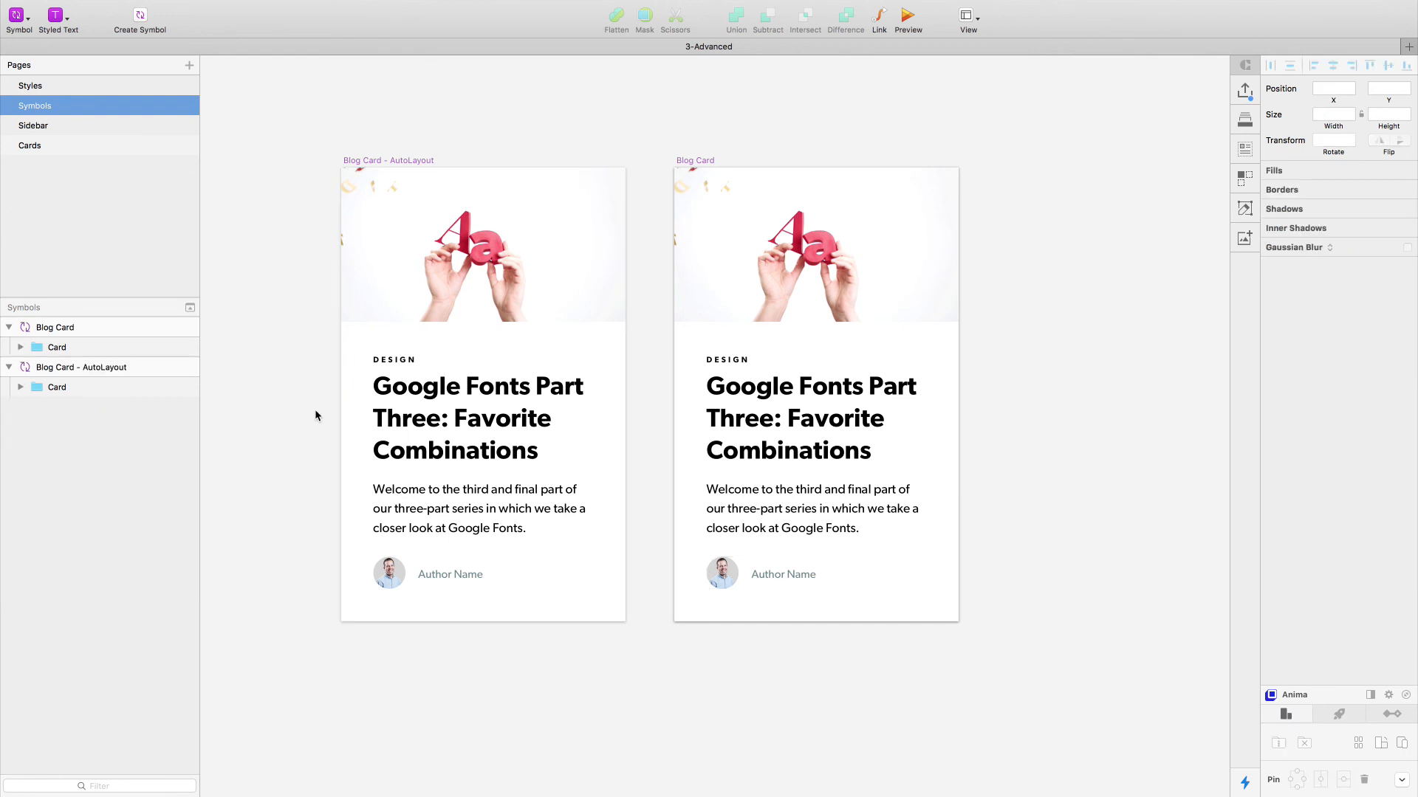
- Insert an instance of the new Blog Card symbol on the Cards page beside the AutoLayout card, at X 521, Y -767
left_click(30, 146)
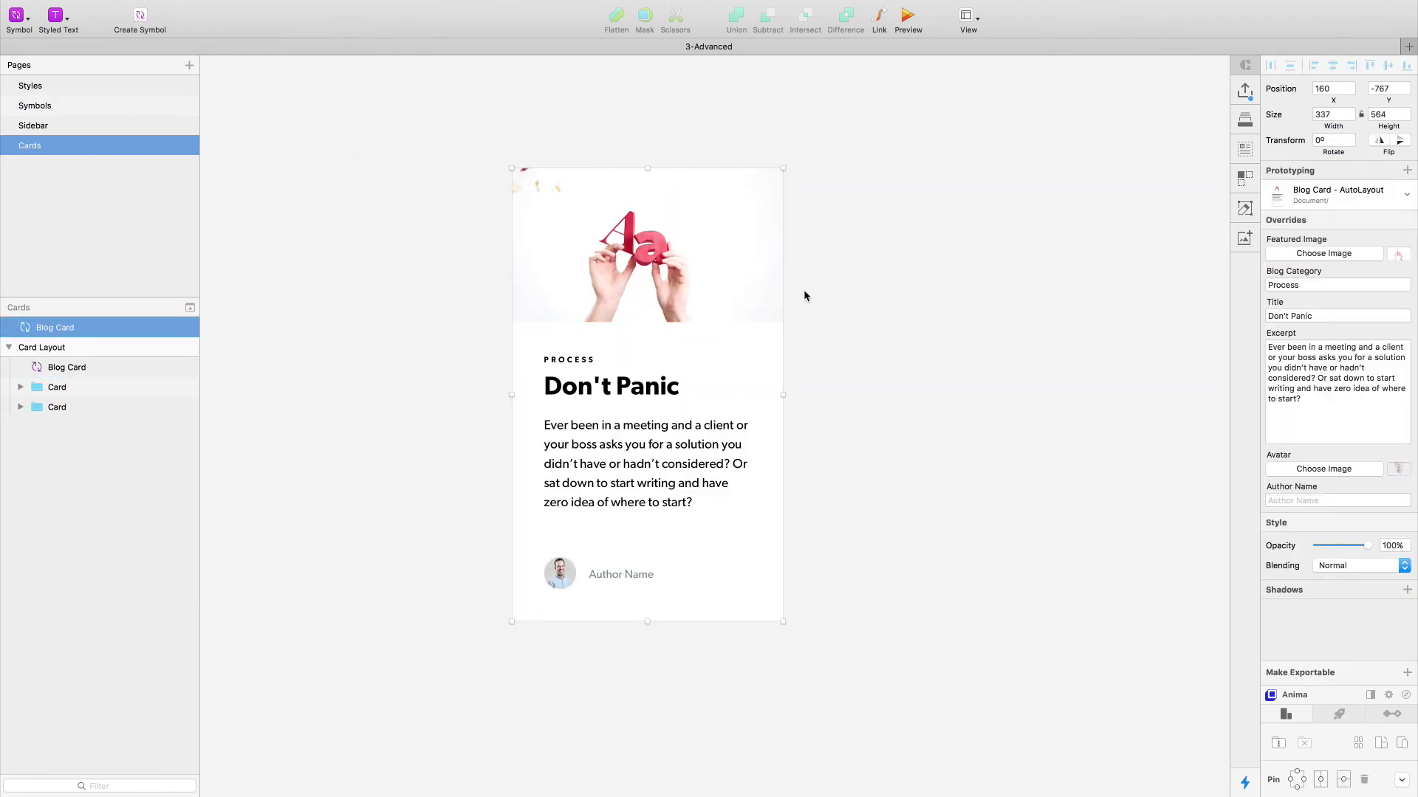
left_click(15, 17)
left_click(513, 322)
left_click(18, 22)
left_click(52, 37)
left_click(949, 377)
left_click_drag(953, 372, 961, 411)
scroll(1041, 410, "right", 3)
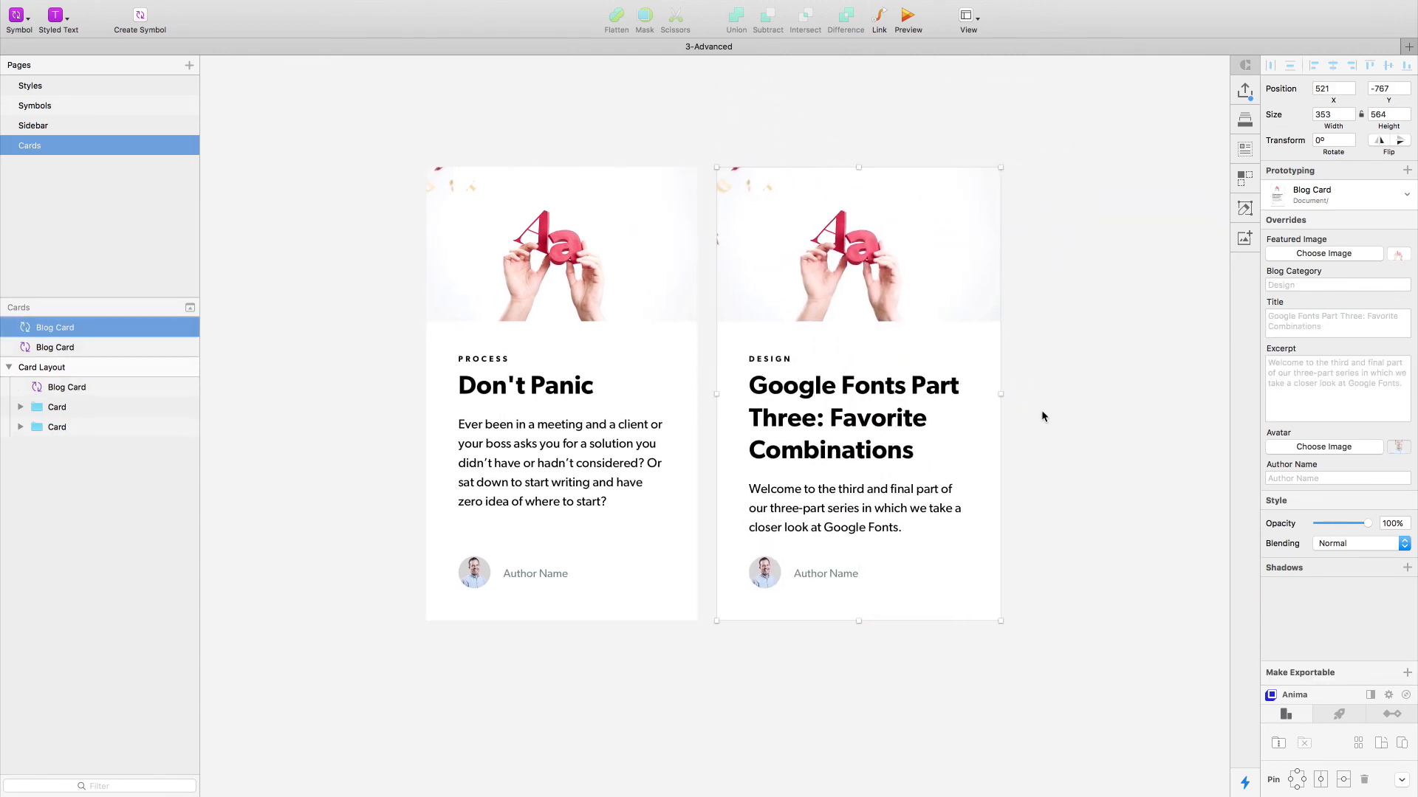
- Override the new instance's Blog Category with "Process" and its Title with "Don't Panic"
left_click(1302, 286)
type("Process")
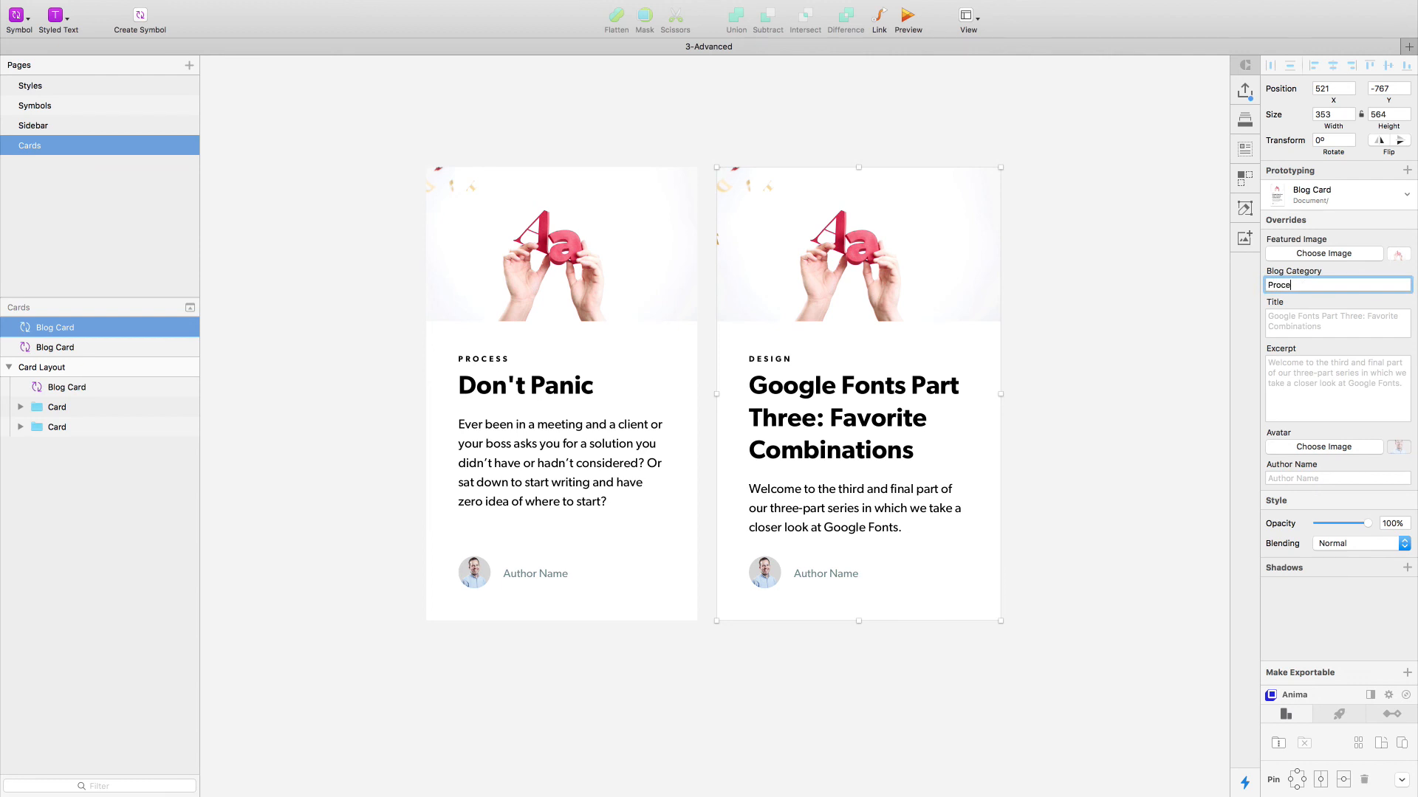
key("Return")
left_click(1297, 319)
type("Don't P")
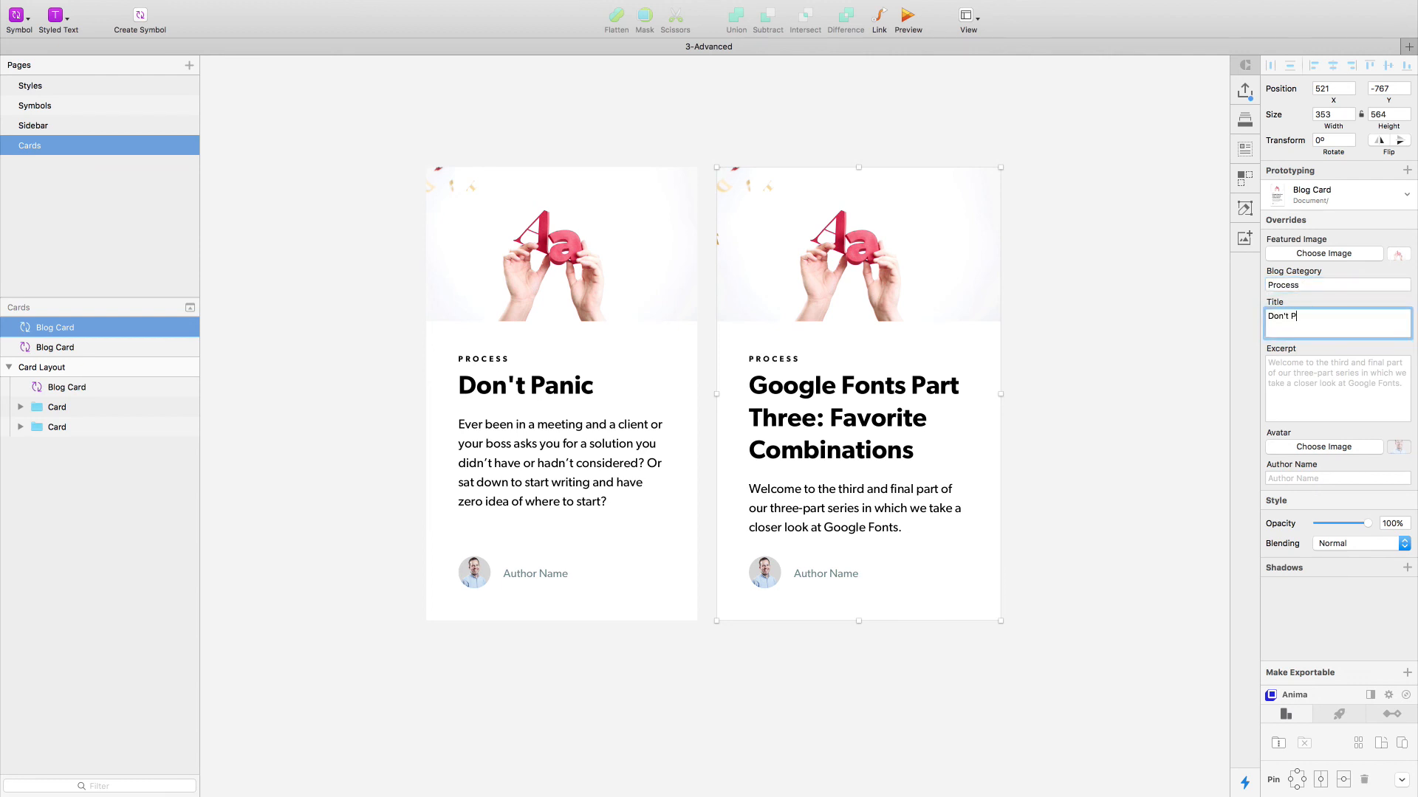
type("anic")
key("Return")
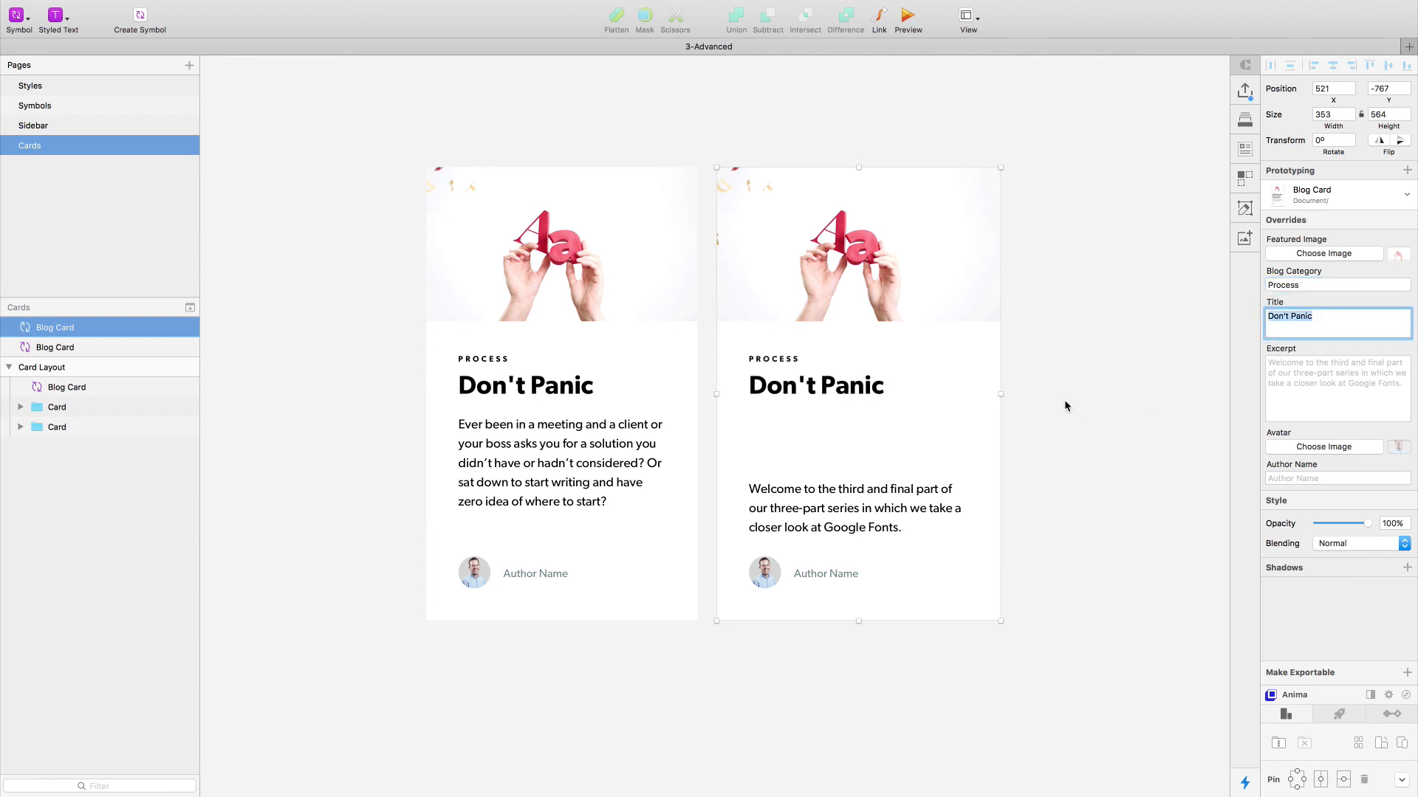
- Override the new instance's Excerpt with the copied "Ever been in a meeting and a client…" text
left_click(1326, 372)
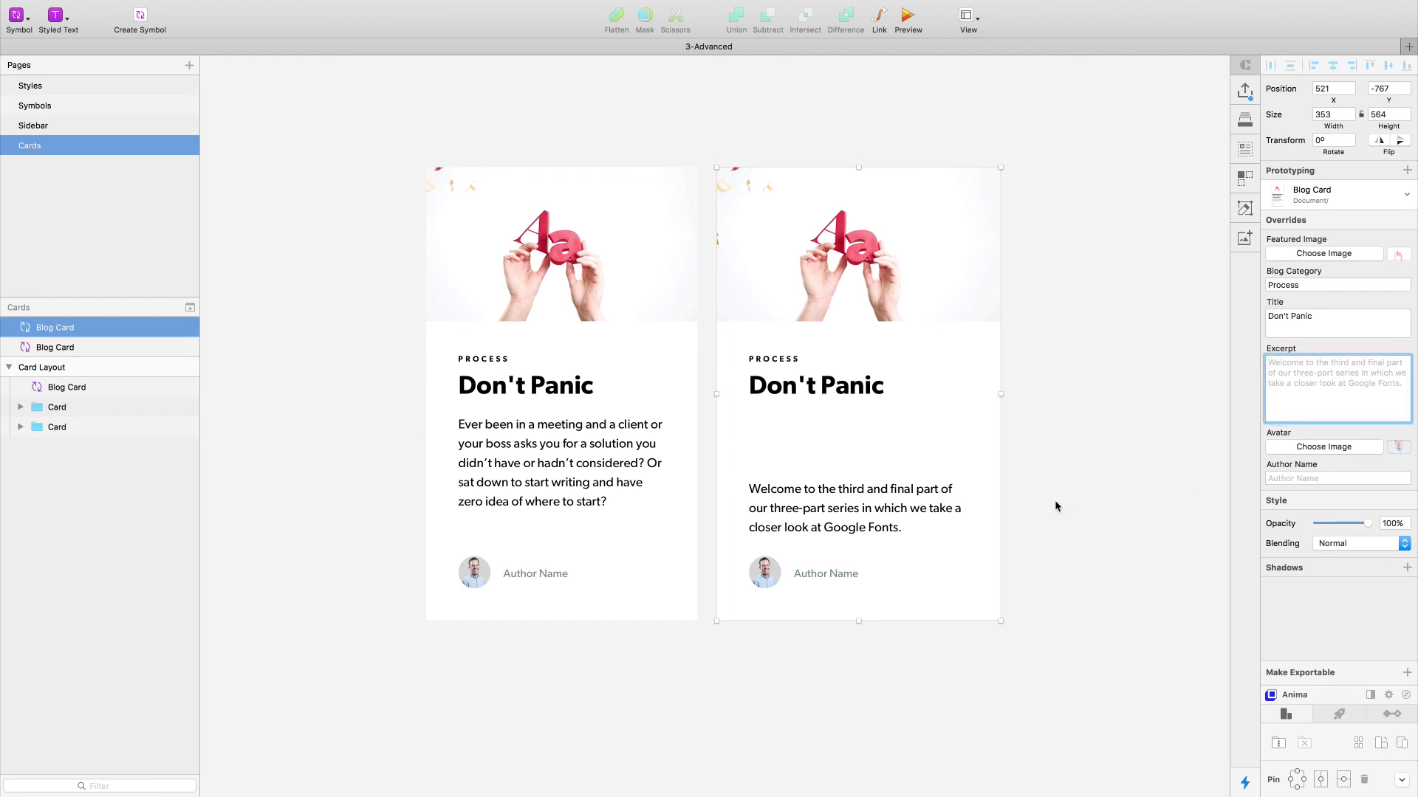
type("Ever been in a meeting and a client or your boss asks you for a solution you didn’t have or hadn’t considered? Or sat down to start writing and have zero idea of where to start?")
left_click(1172, 446)
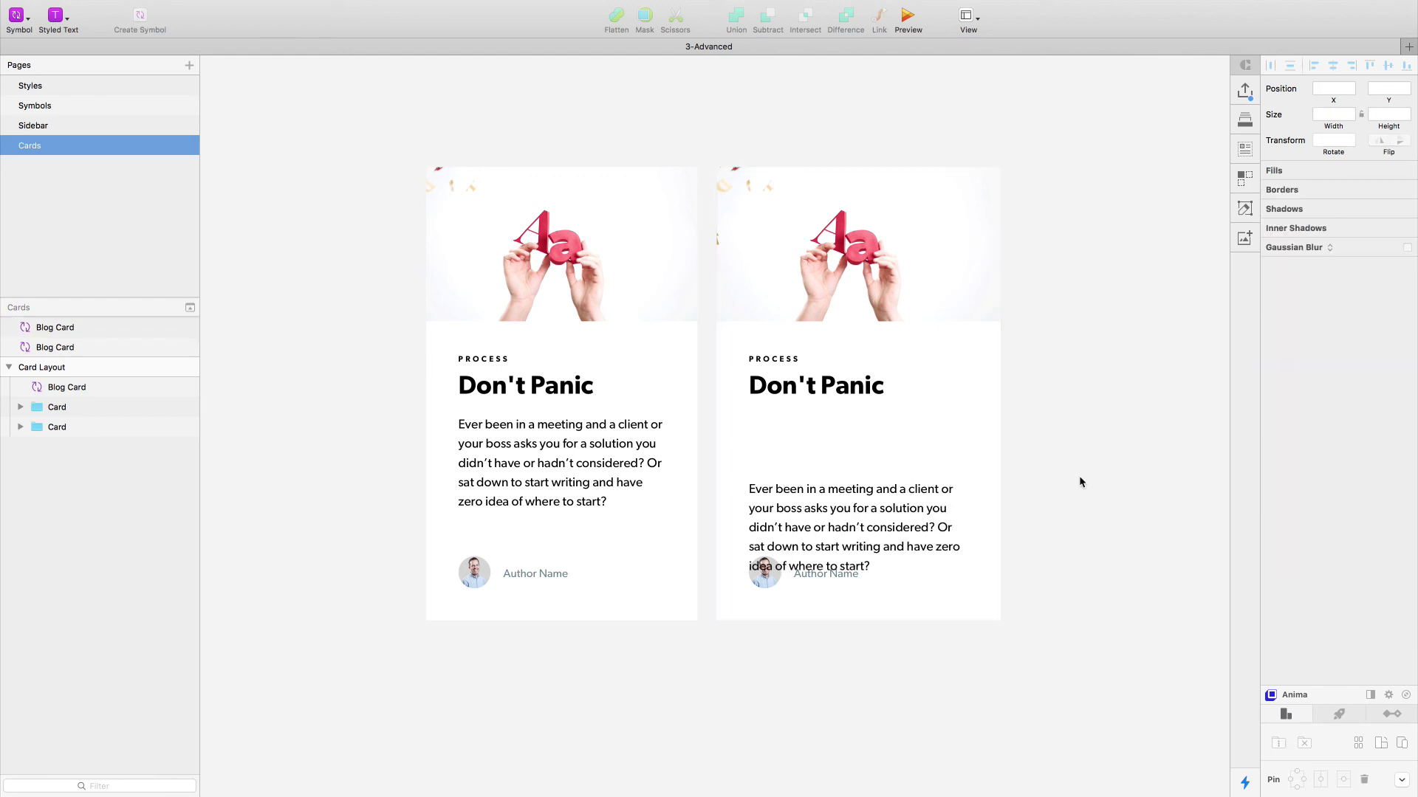
- Compare the text spacing of the stacked and unstacked cards and select the Blog Card - AutoLayout instance
left_click(693, 436)
left_click(352, 406)
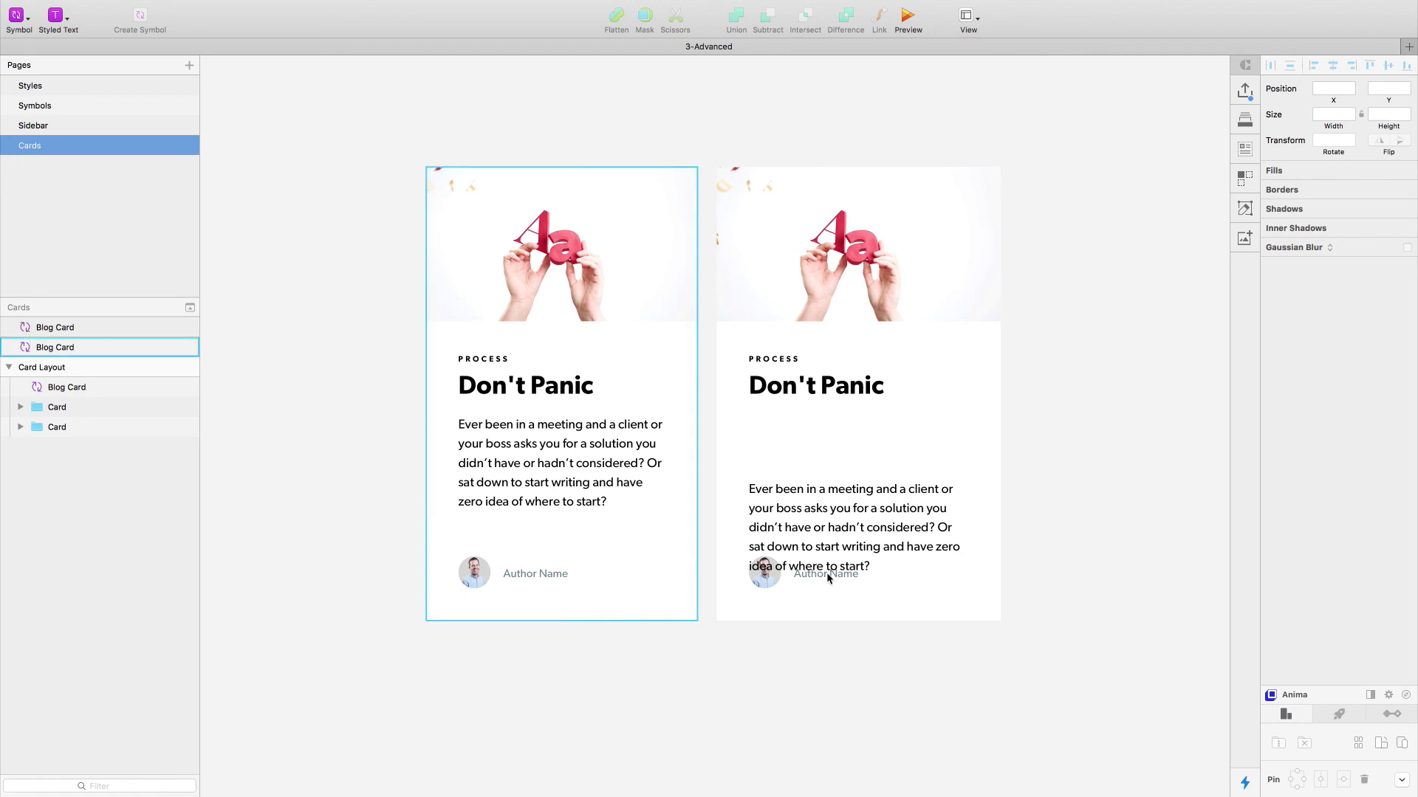
left_click(651, 479)
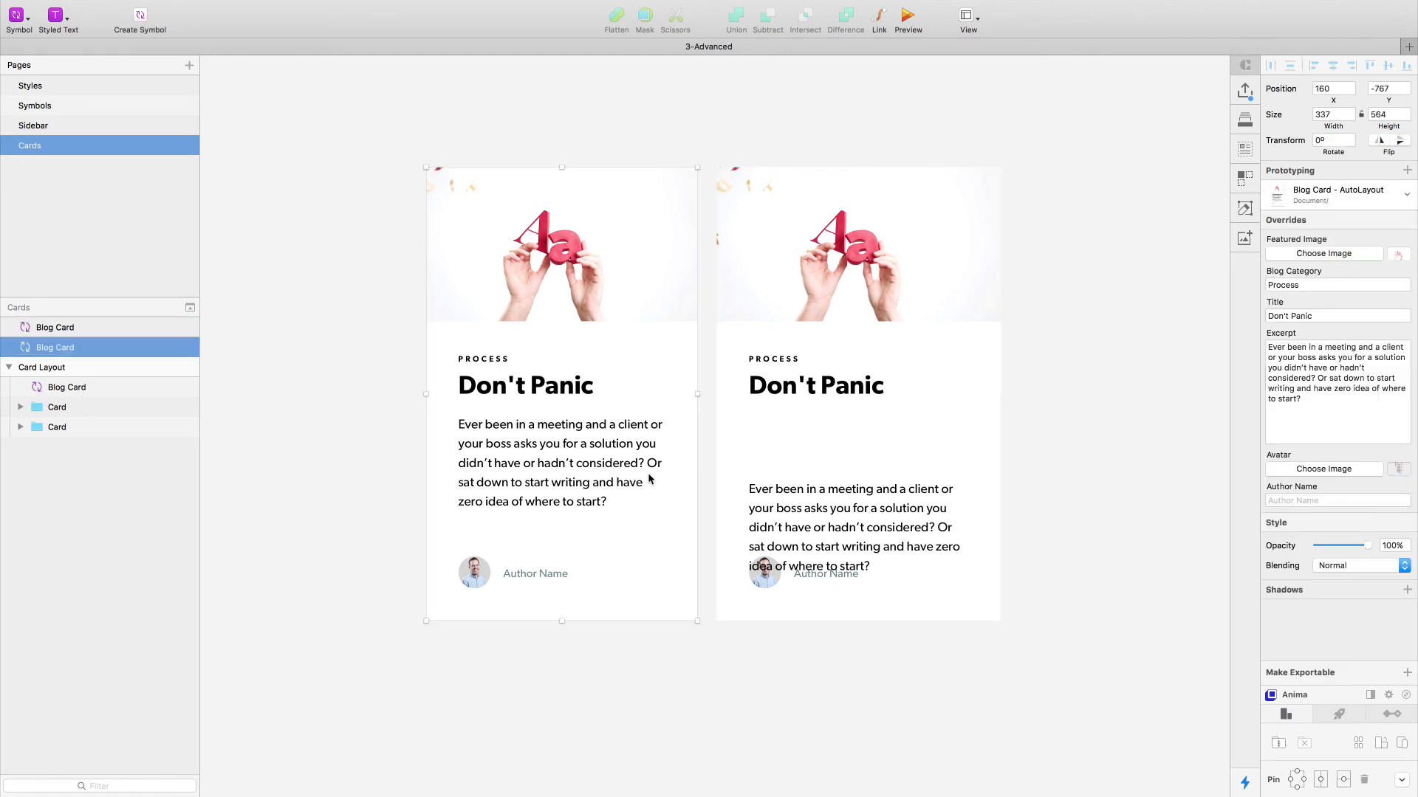